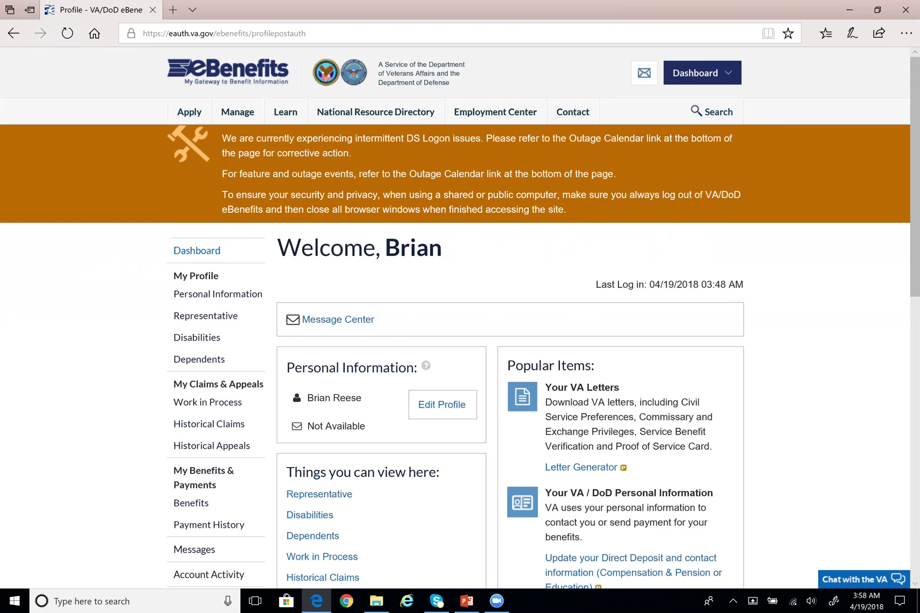
# Check the account options menu and glance over the signed-in dashboard
pyautogui.click(731, 69)
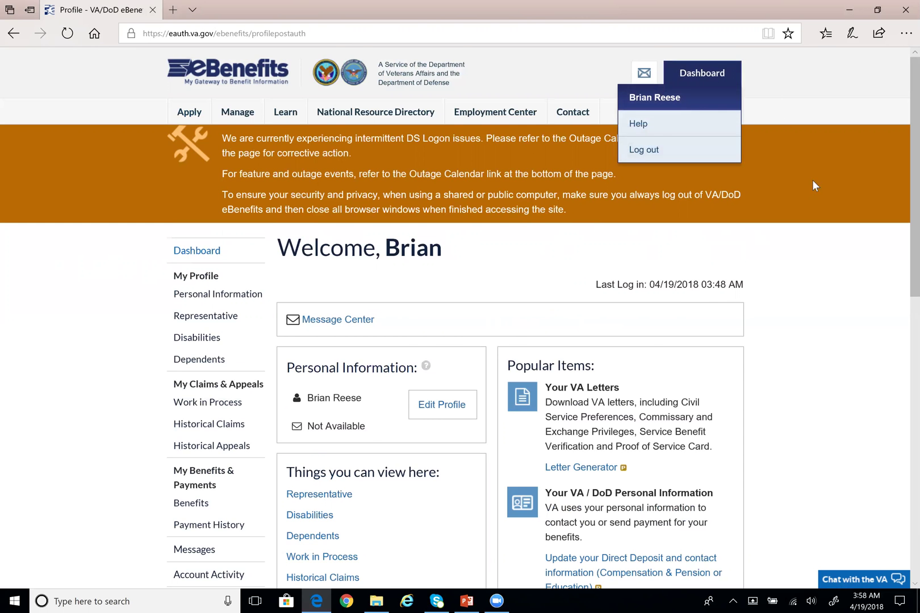
pyautogui.scroll(-2, 823, 197)
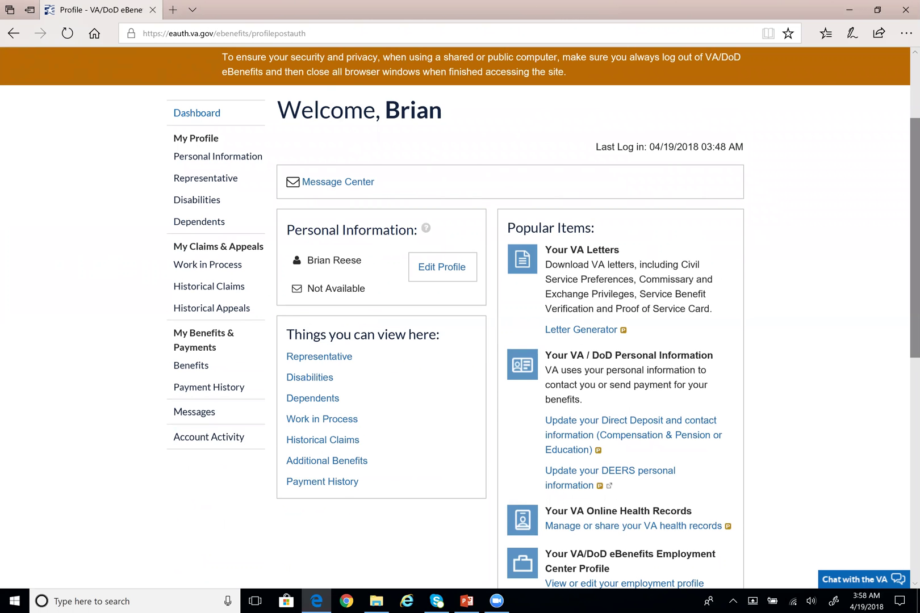
pyautogui.scroll(2, 460, 318)
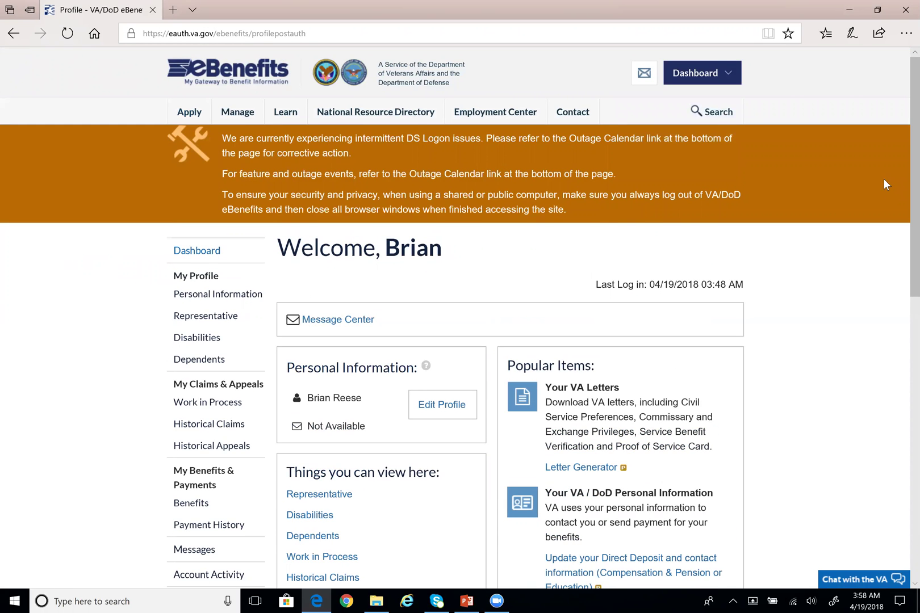
pyautogui.moveTo(179, 114)
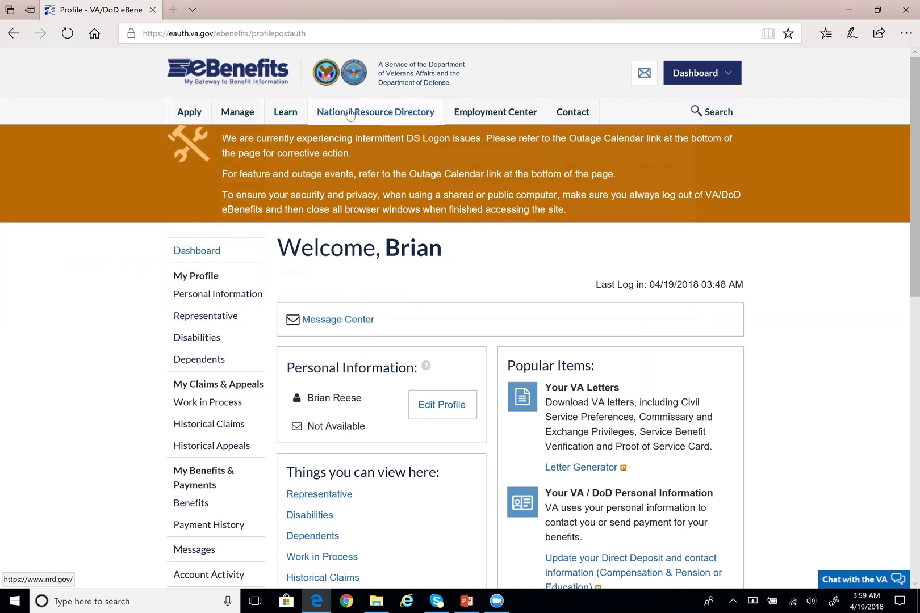
# Scroll the dashboard, dismiss the database update notice, and bring up the Apply mega-menu
pyautogui.scroll(-1, 85, 170)
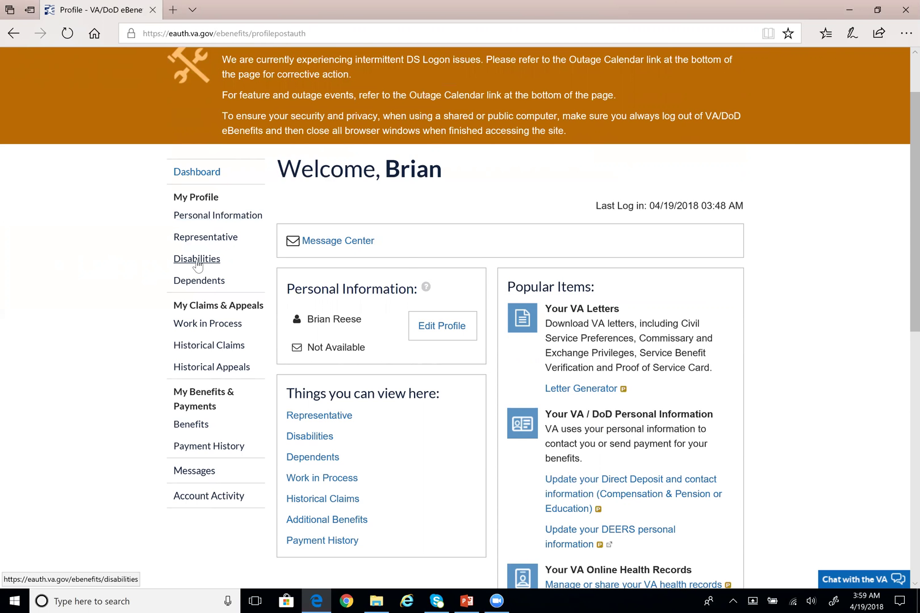
pyautogui.scroll(-1, 197, 264)
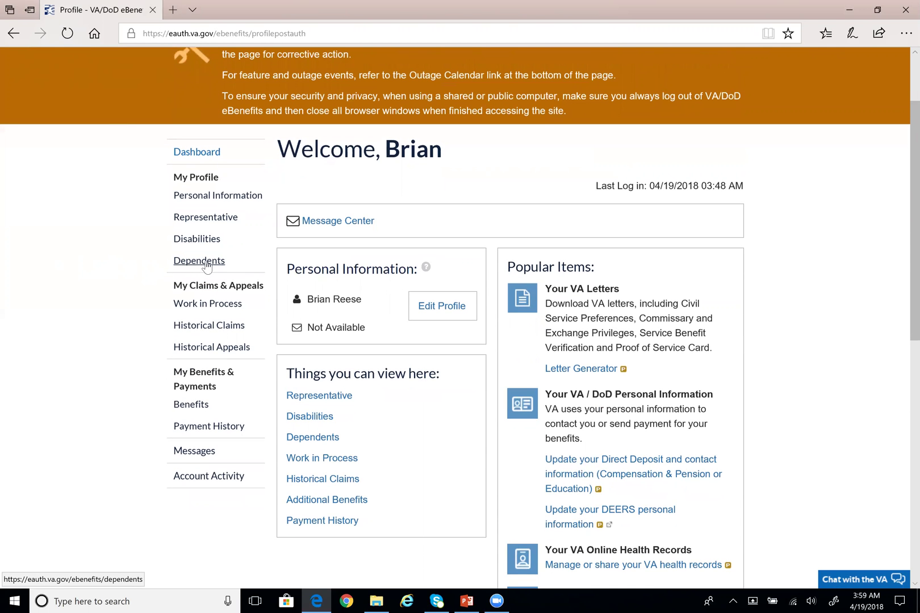
pyautogui.scroll(-3, 206, 267)
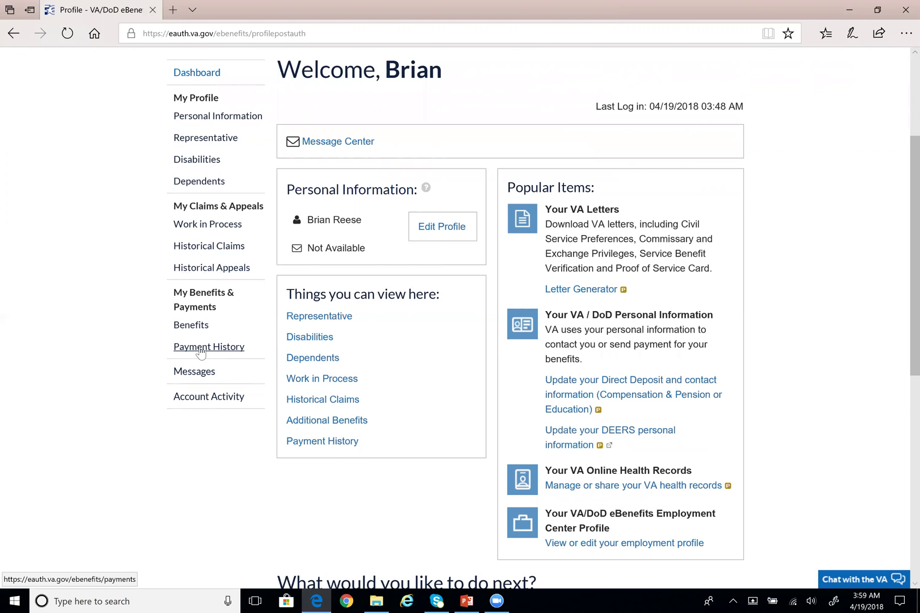
pyautogui.scroll(-2, 200, 353)
pyautogui.scroll(-3, 483, 372)
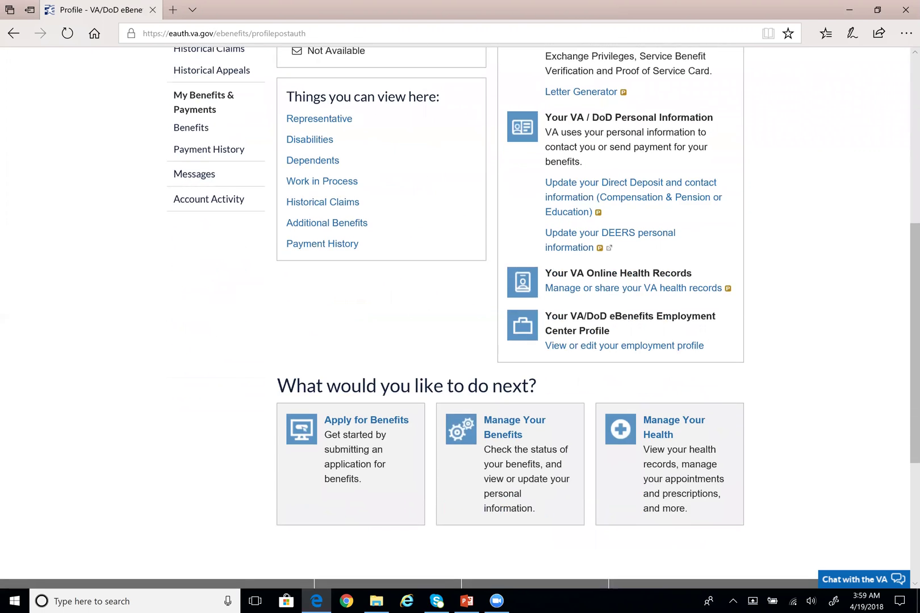
pyautogui.scroll(-3, 259, 347)
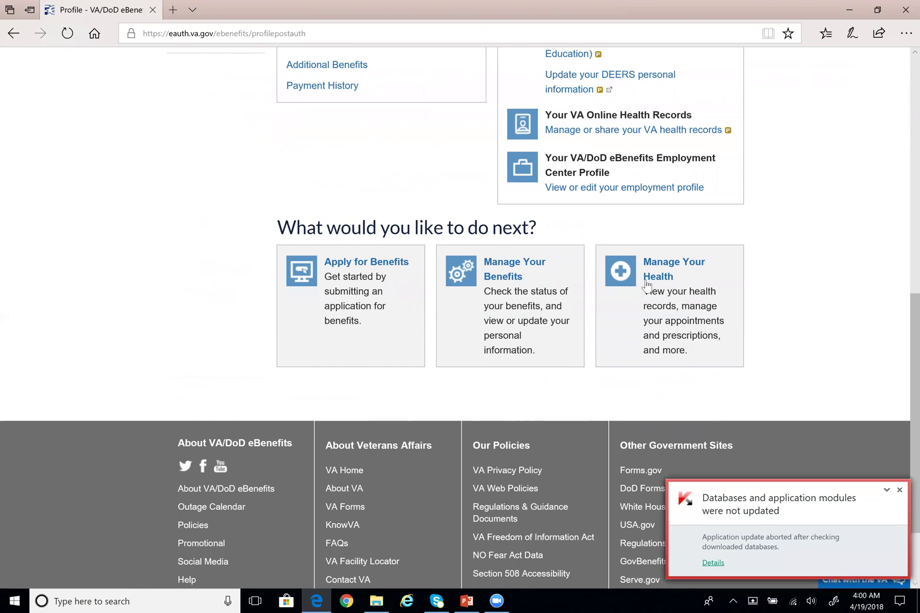
pyautogui.click(897, 487)
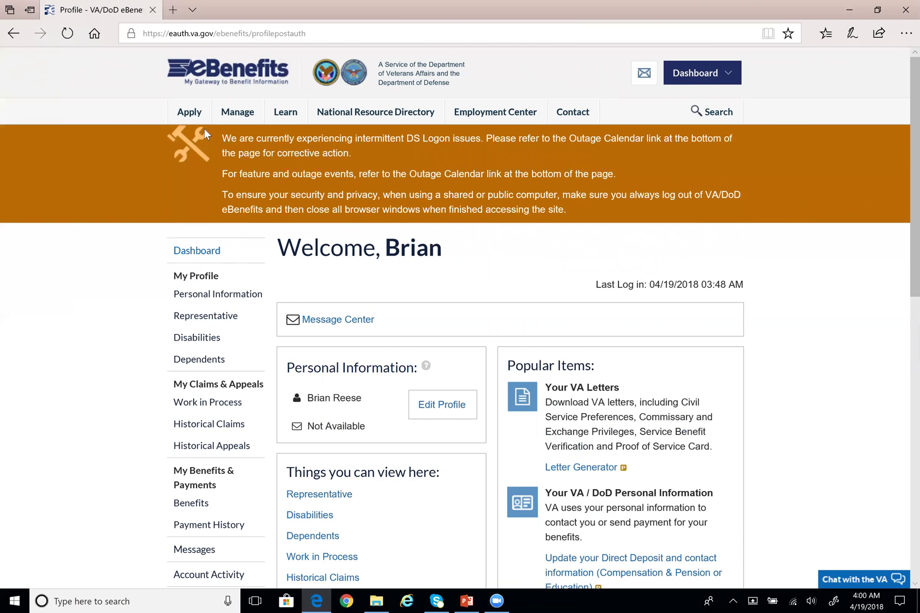
pyautogui.moveTo(189, 114)
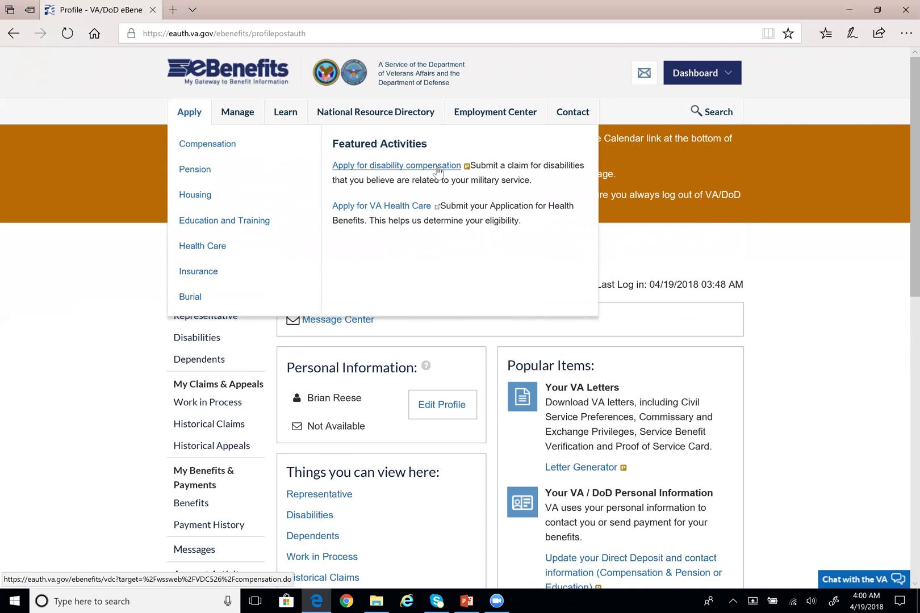
# Choose 'Apply for disability compensation' under Featured Activities to reach the Privacy Act Statement
pyautogui.click(437, 170)
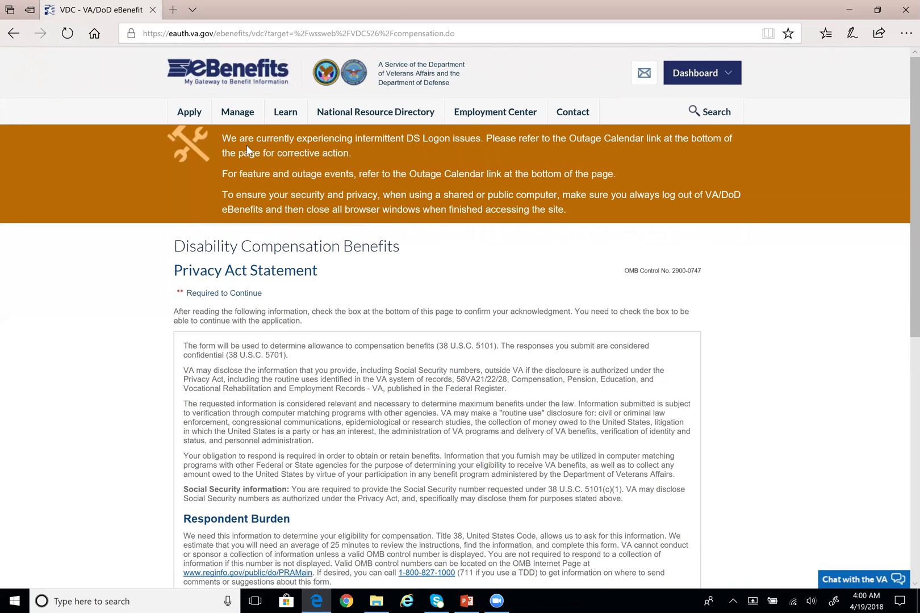
pyautogui.scroll(-1, 477, 134)
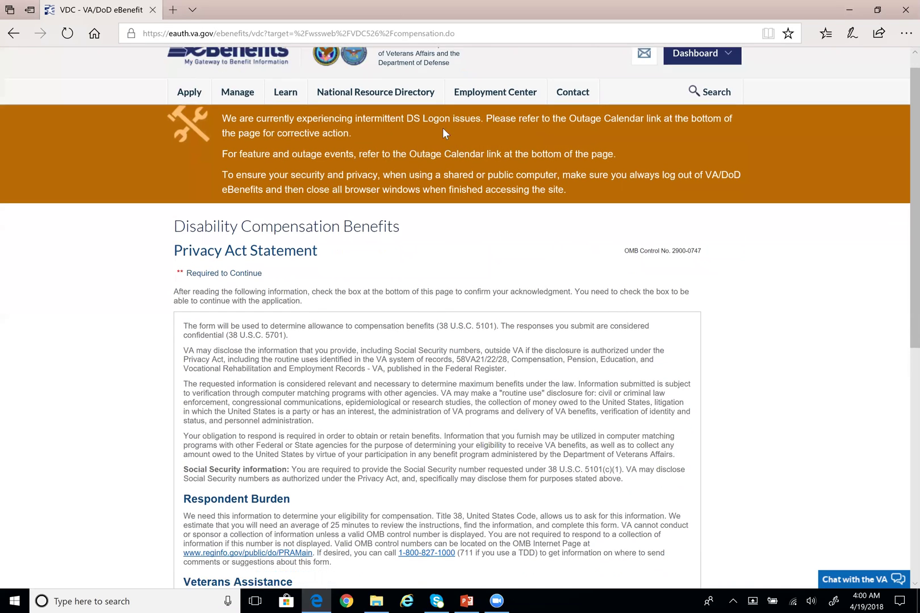
pyautogui.scroll(-1, 341, 156)
pyautogui.scroll(-3, 339, 155)
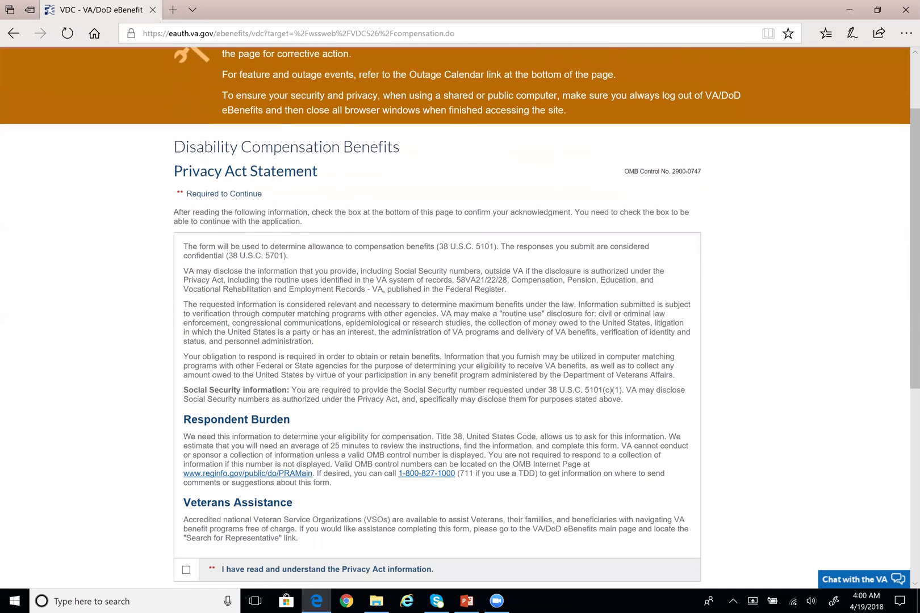
pyautogui.scroll(-1, 339, 156)
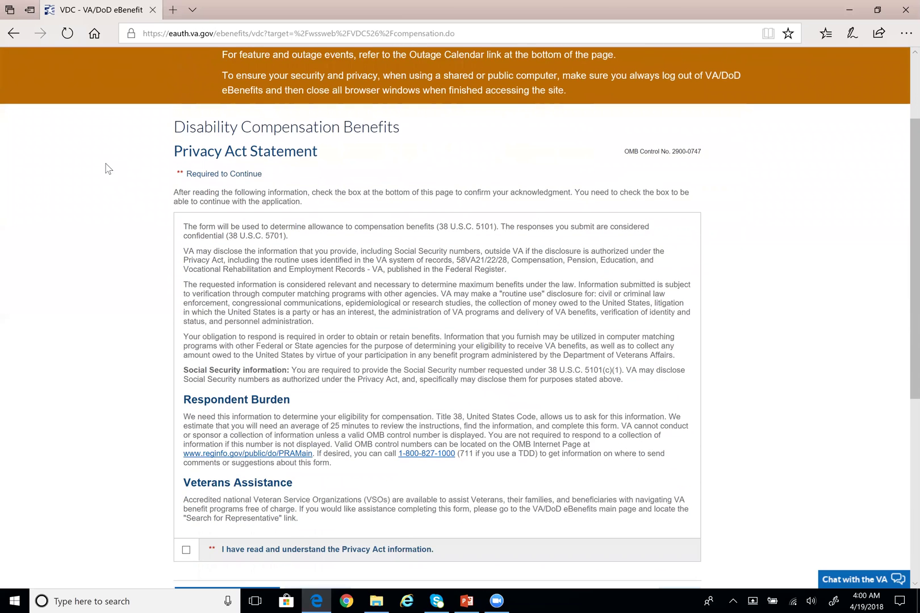
pyautogui.scroll(-2, 112, 179)
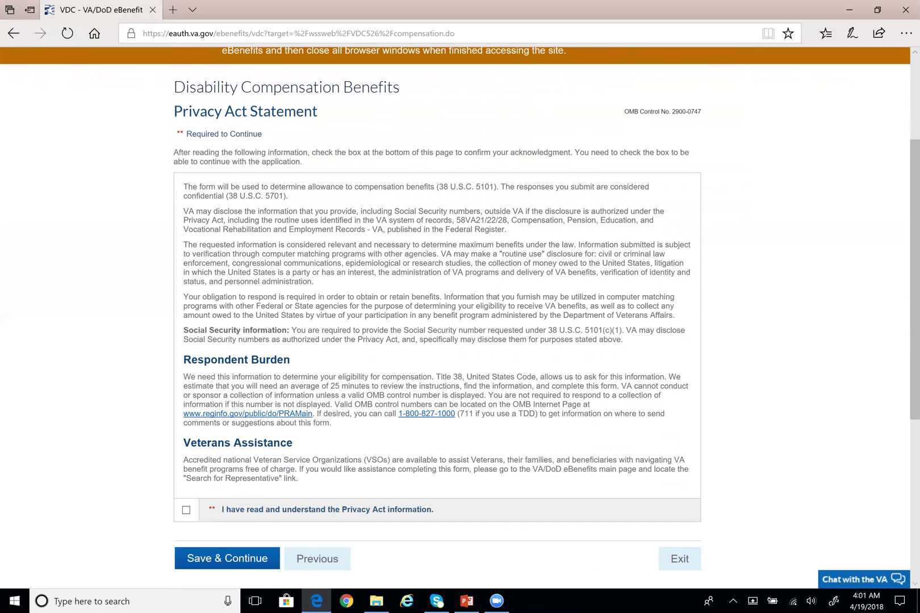
pyautogui.scroll(-1, 618, 232)
pyautogui.scroll(-1, 184, 220)
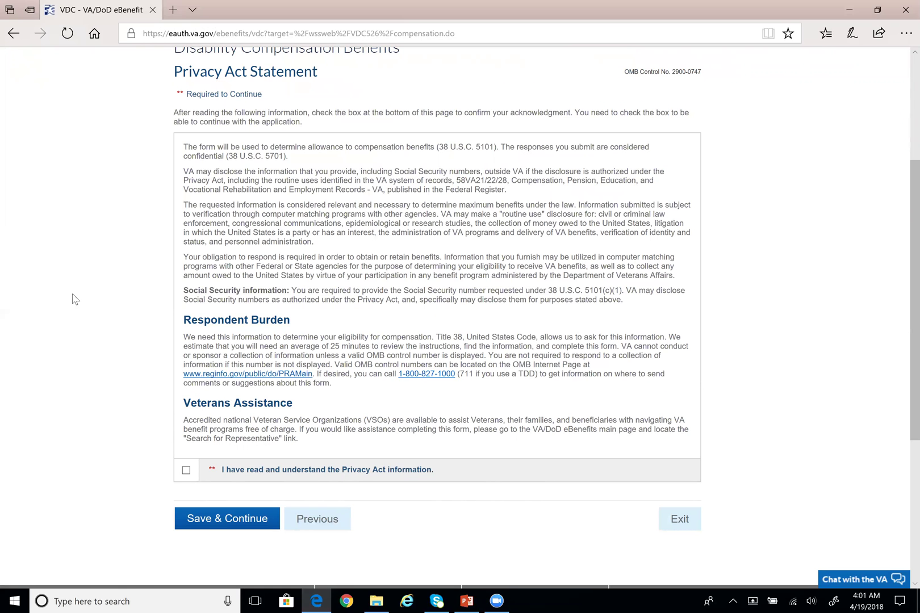
pyautogui.scroll(-2, 178, 257)
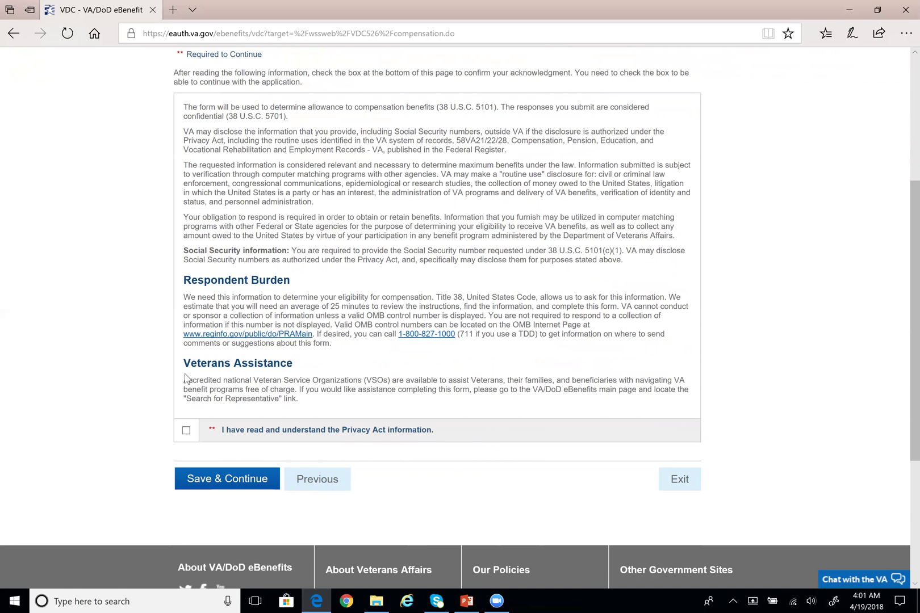
pyautogui.moveTo(183, 381); pyautogui.dragTo(298, 399)
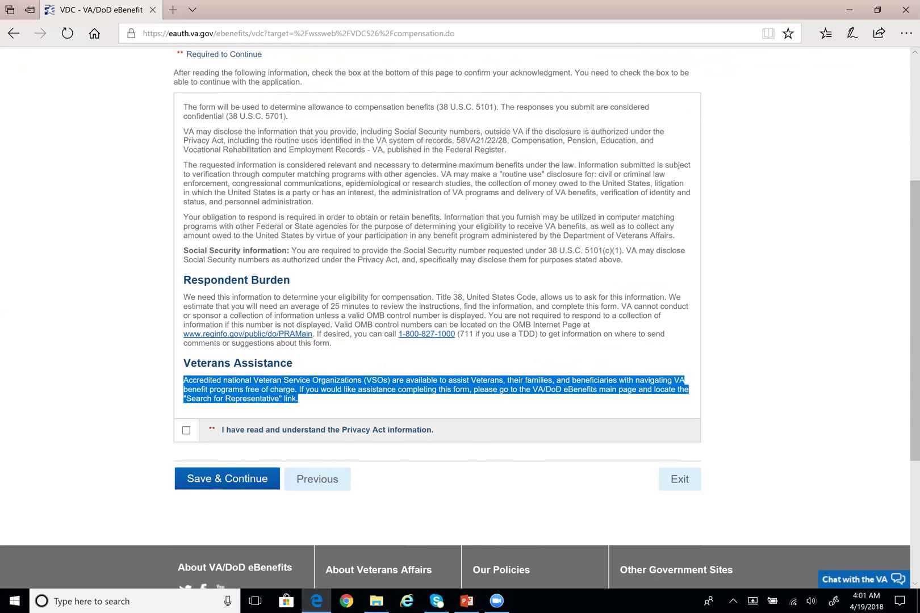
pyautogui.click(67, 374)
pyautogui.click(396, 409)
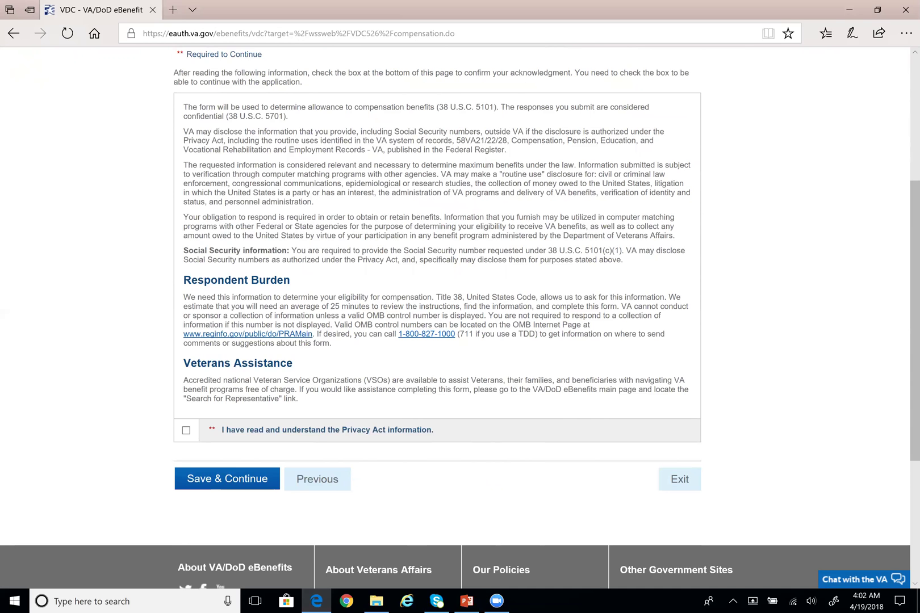
pyautogui.moveTo(183, 381); pyautogui.dragTo(378, 380)
pyautogui.click(105, 374)
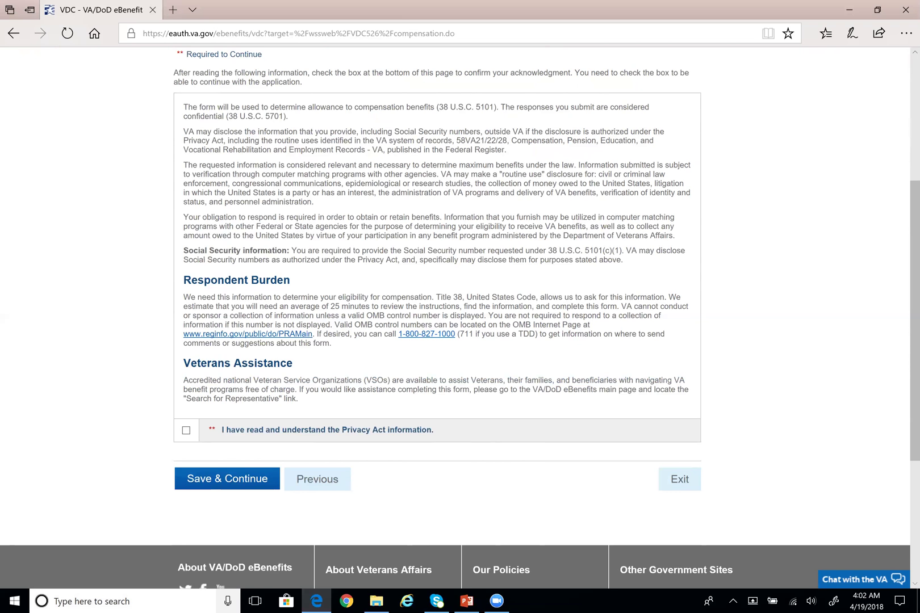
pyautogui.scroll(1, 126, 581)
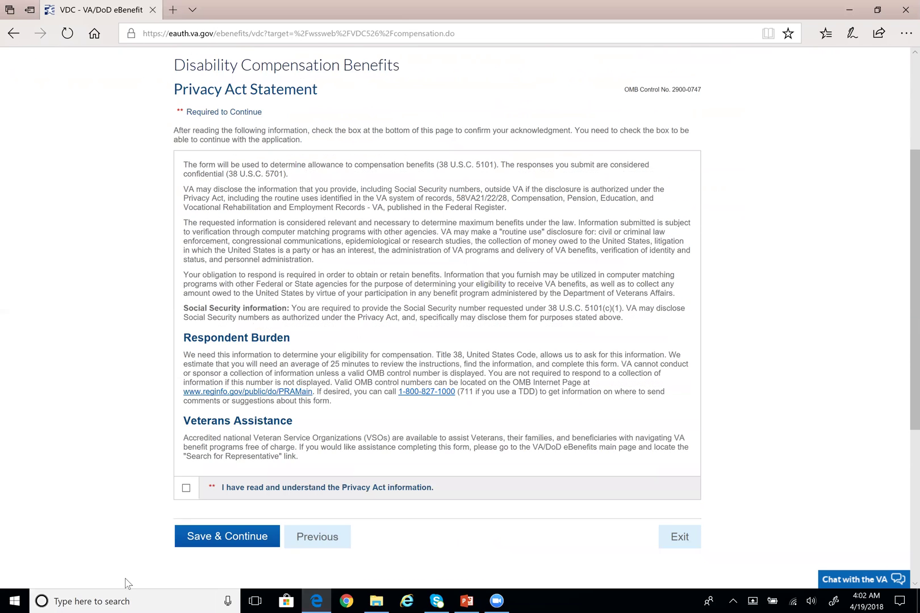
pyautogui.scroll(-1, 119, 440)
pyautogui.scroll(3, 131, 380)
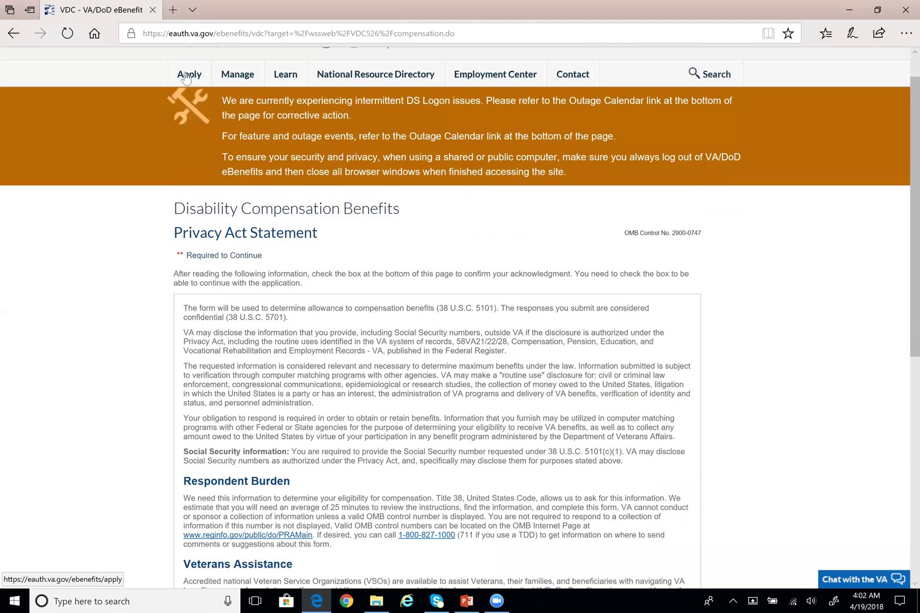
pyautogui.moveTo(187, 77)
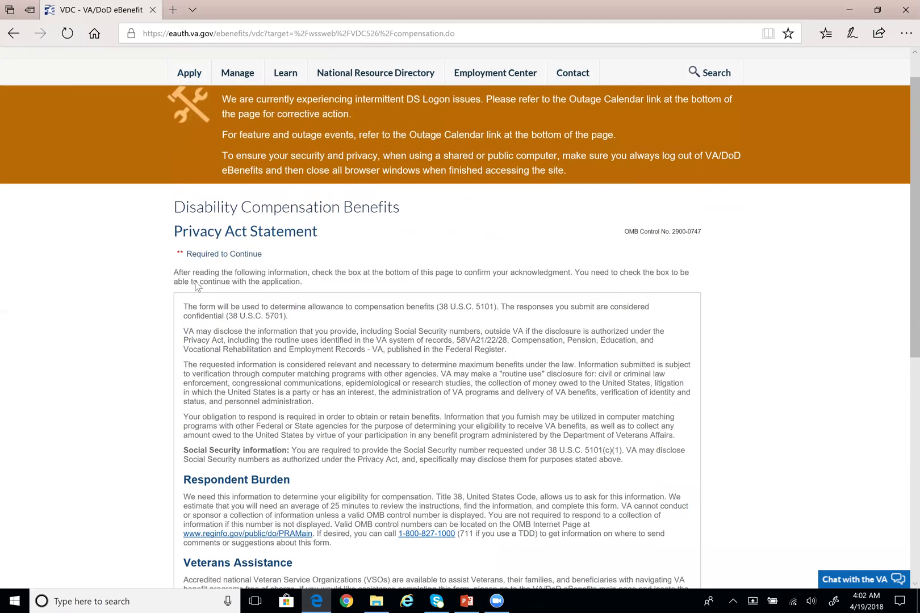
pyautogui.scroll(-2, 217, 485)
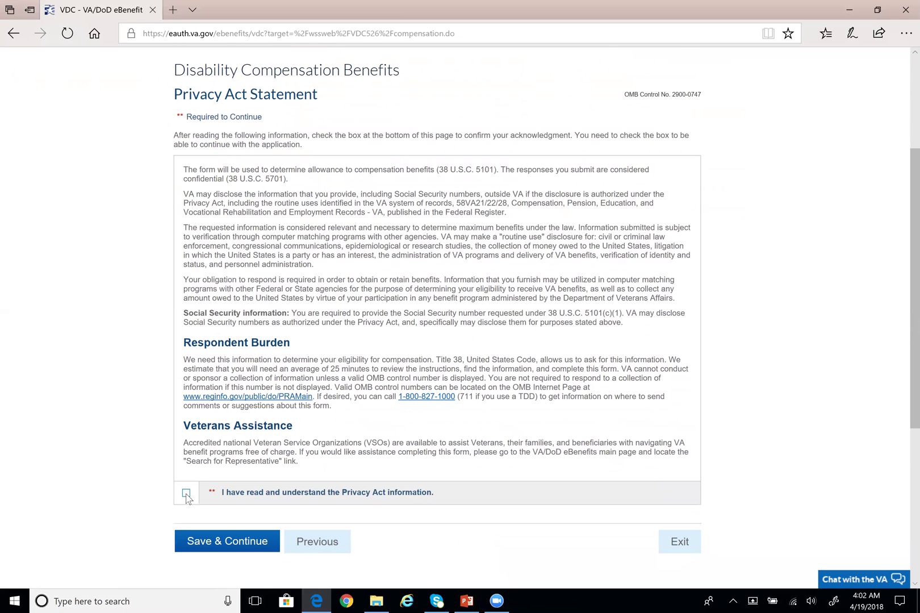
pyautogui.scroll(-2, 171, 483)
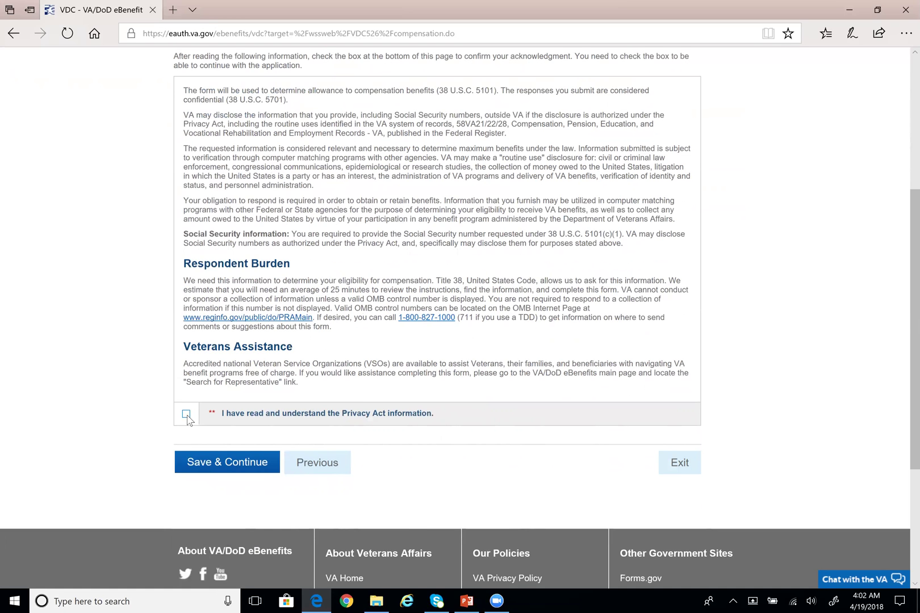
# Tick the 'I have read and understand the Privacy Act information' box and save it
pyautogui.click(186, 415)
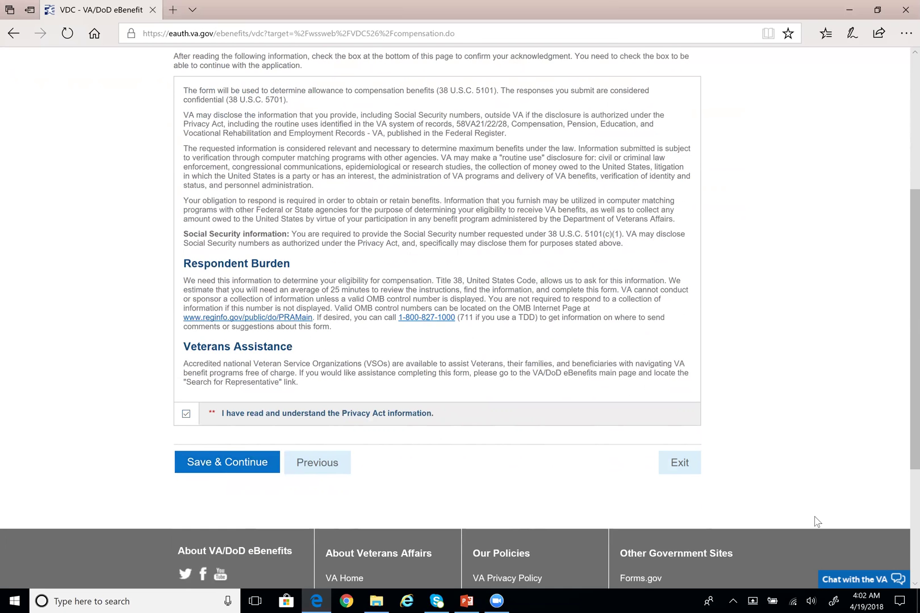
pyautogui.click(227, 473)
pyautogui.scroll(-3, 117, 442)
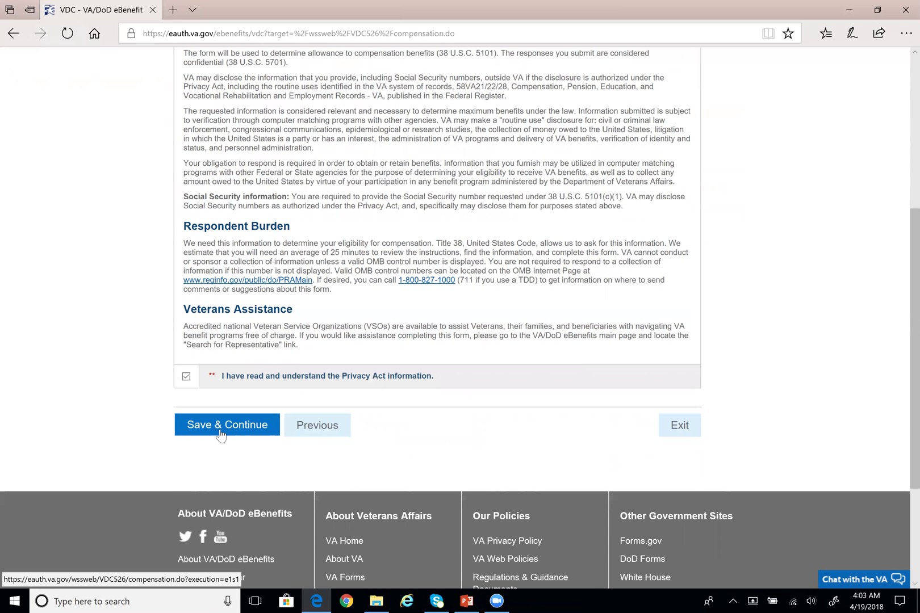
pyautogui.click(222, 431)
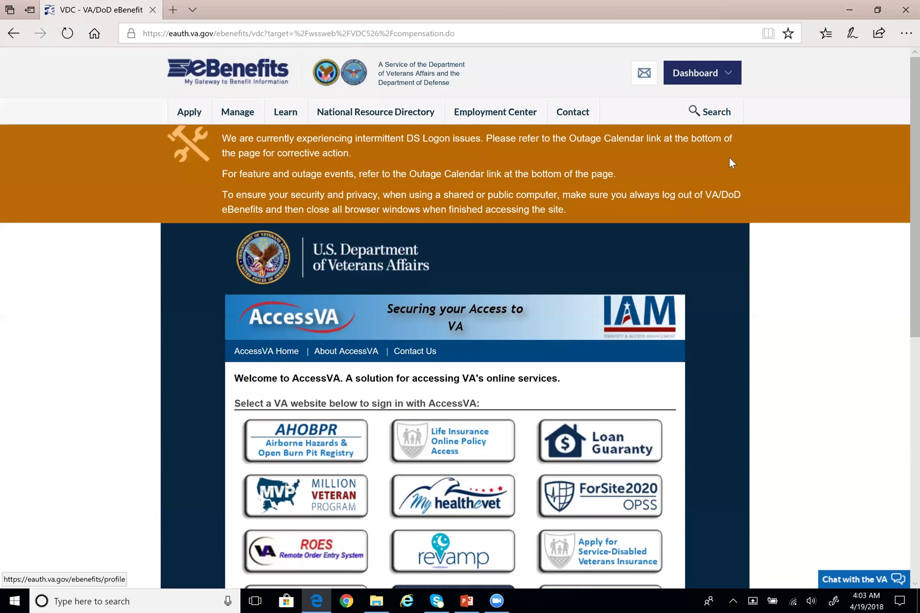
# Start the disability compensation application from Apply and accept the Consent to Monitor notice
pyautogui.scroll(-8, 730, 160)
pyautogui.scroll(6, 729, 162)
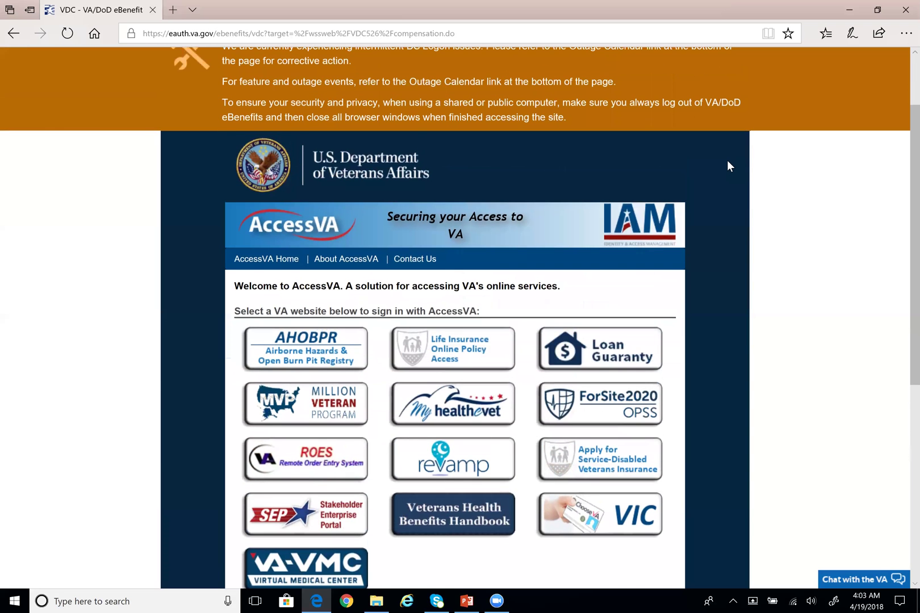
pyautogui.scroll(2, 732, 175)
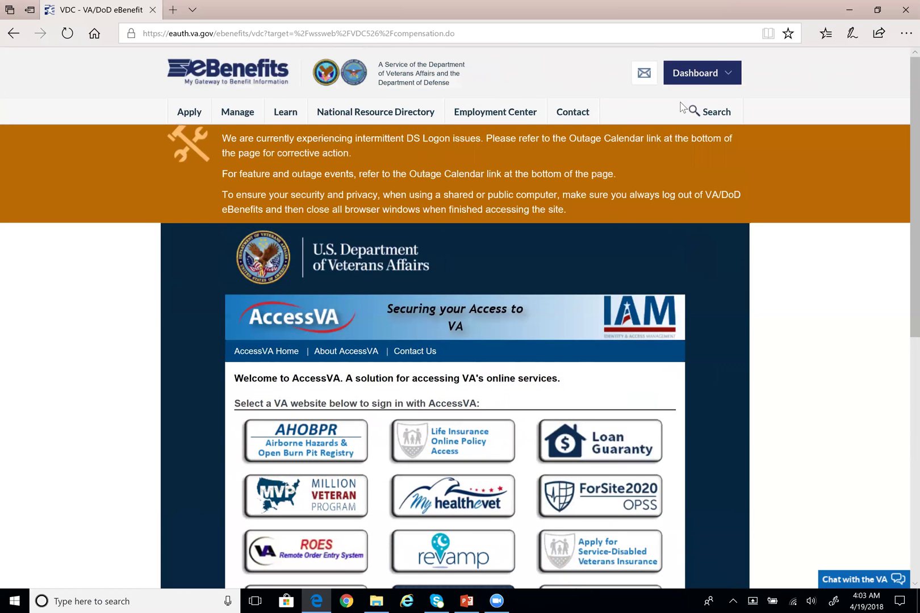
pyautogui.moveTo(703, 79)
pyautogui.moveTo(190, 112)
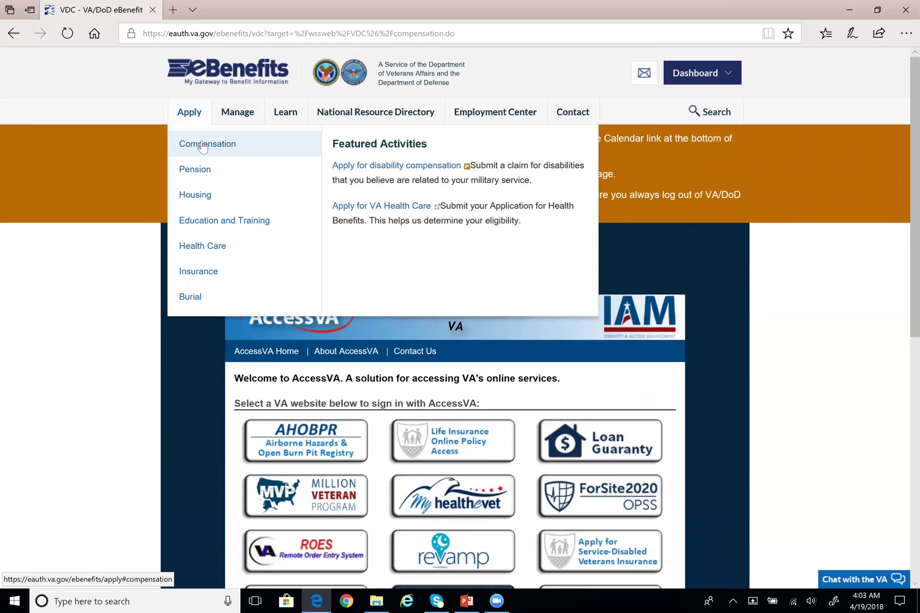
pyautogui.click(375, 169)
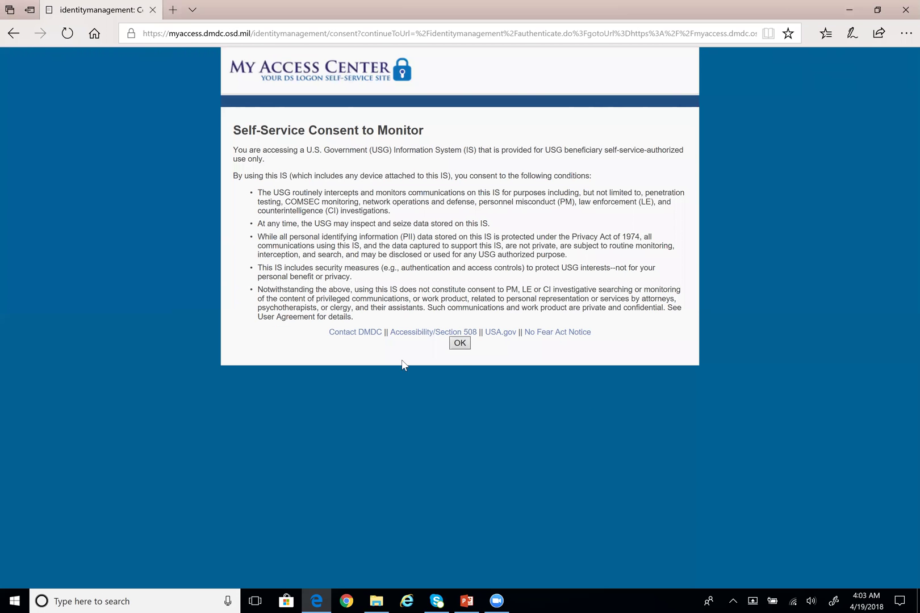
pyautogui.click(460, 343)
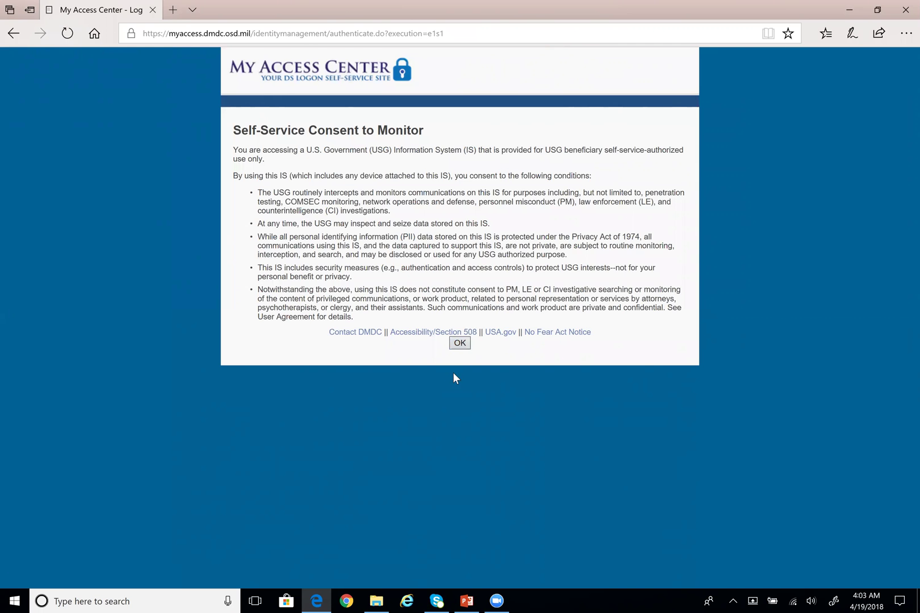
# Select the current web address in the browser's address bar
pyautogui.click(227, 34)
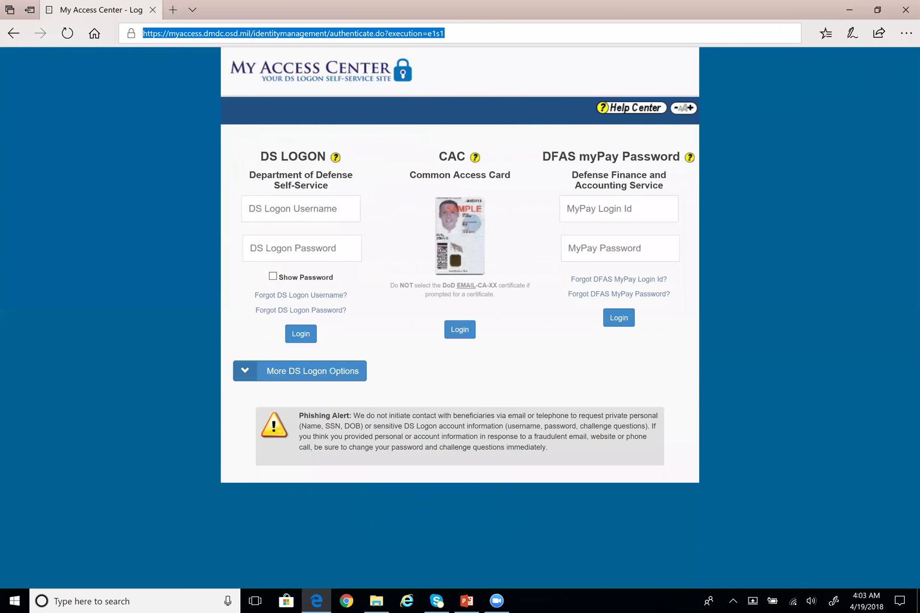
pyautogui.click(511, 21)
pyautogui.click(483, 34)
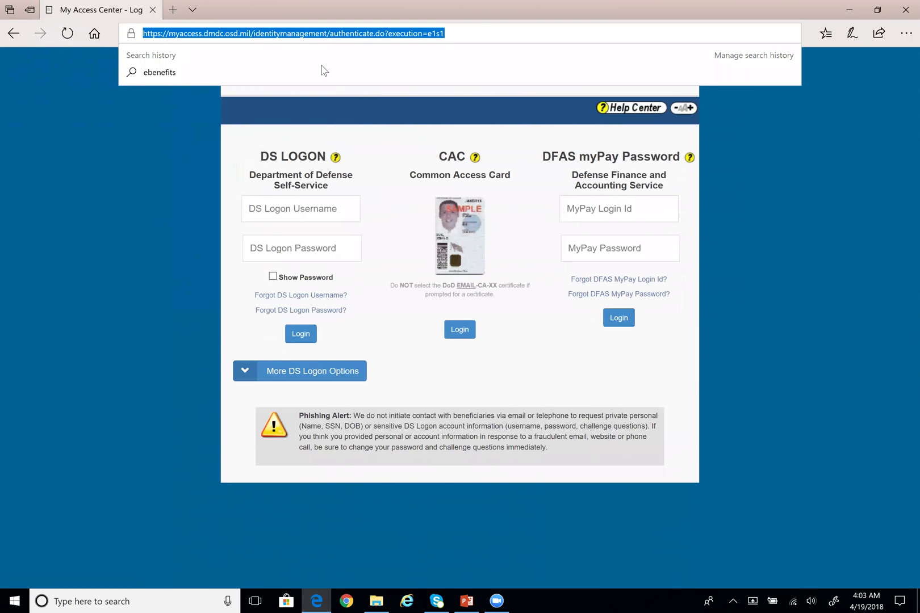
# Close the stray File Explorer window, load the eBenefits site by address, and choose Log in
pyautogui.tripleClick(335, 34)
pyautogui.click(376, 600)
pyautogui.click(618, 10)
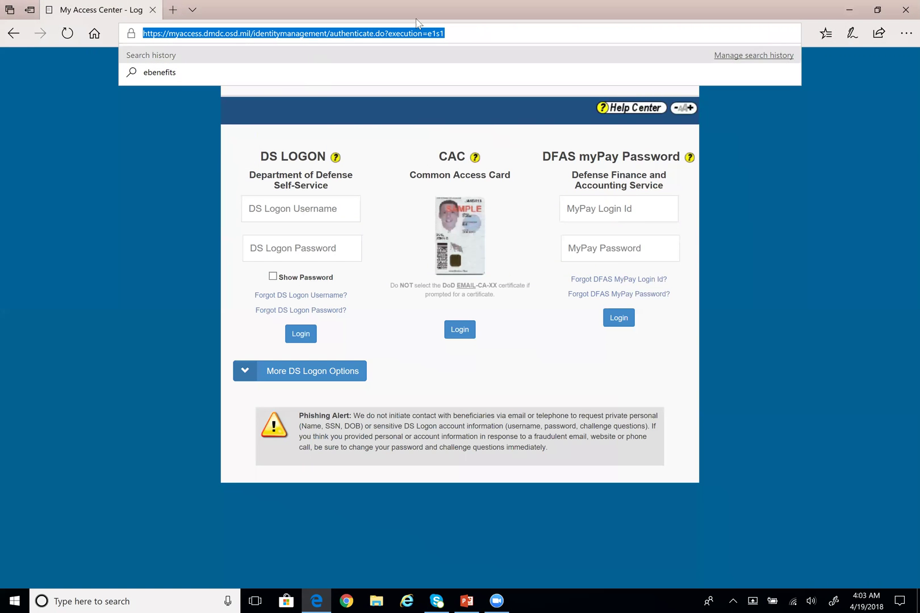
pyautogui.write('d')
pyautogui.press('BackSpace')
pyautogui.write('eben')
pyautogui.press('Return')
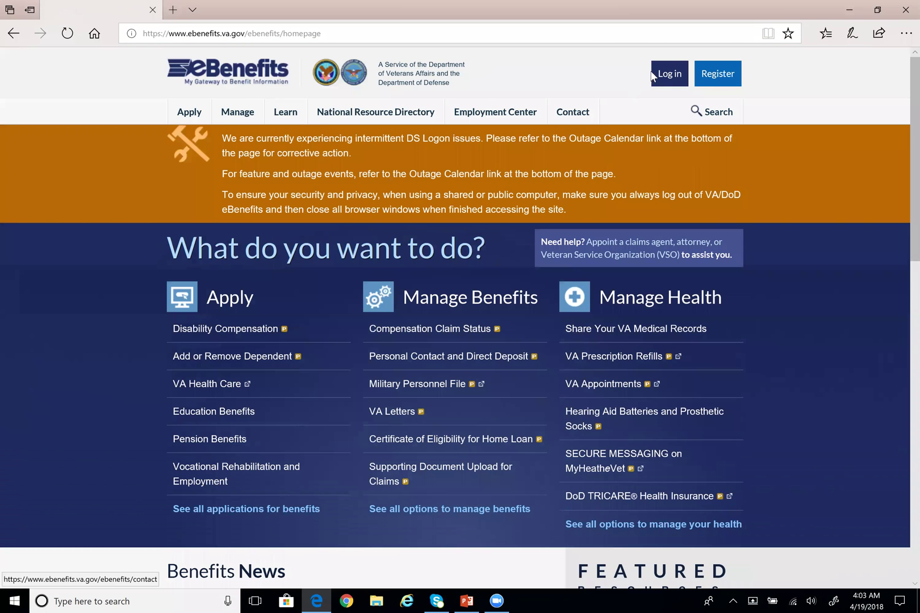
pyautogui.click(653, 76)
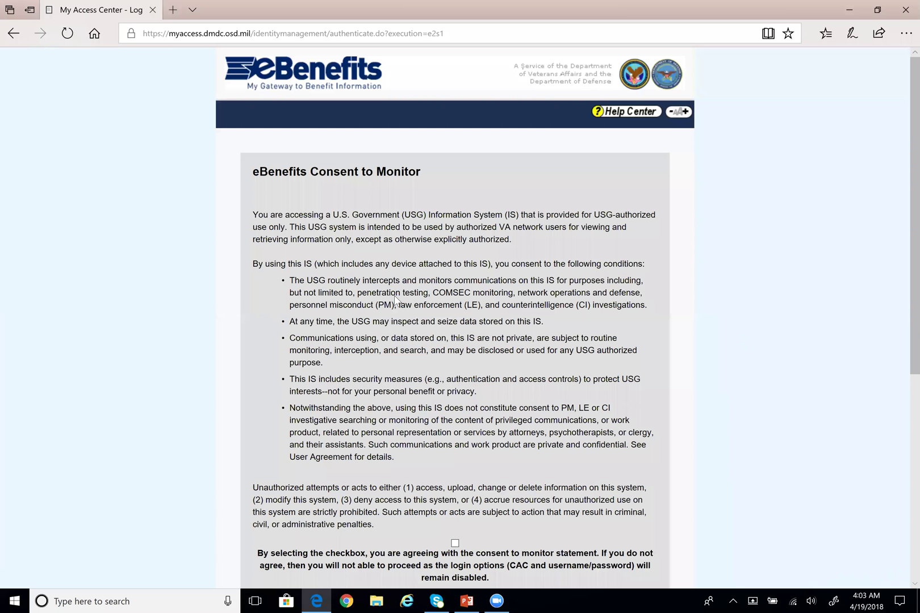
# Accept the monitoring consent and sign in with the DS Logon username and password
pyautogui.scroll(-5, 396, 297)
pyautogui.click(454, 243)
pyautogui.scroll(-2, 454, 243)
pyautogui.click(336, 328)
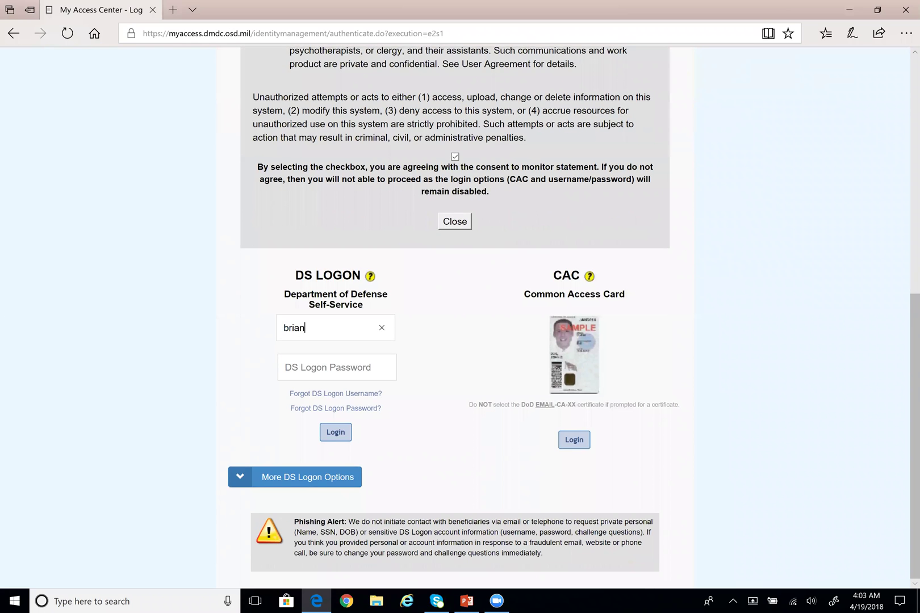
pyautogui.press('Tab')
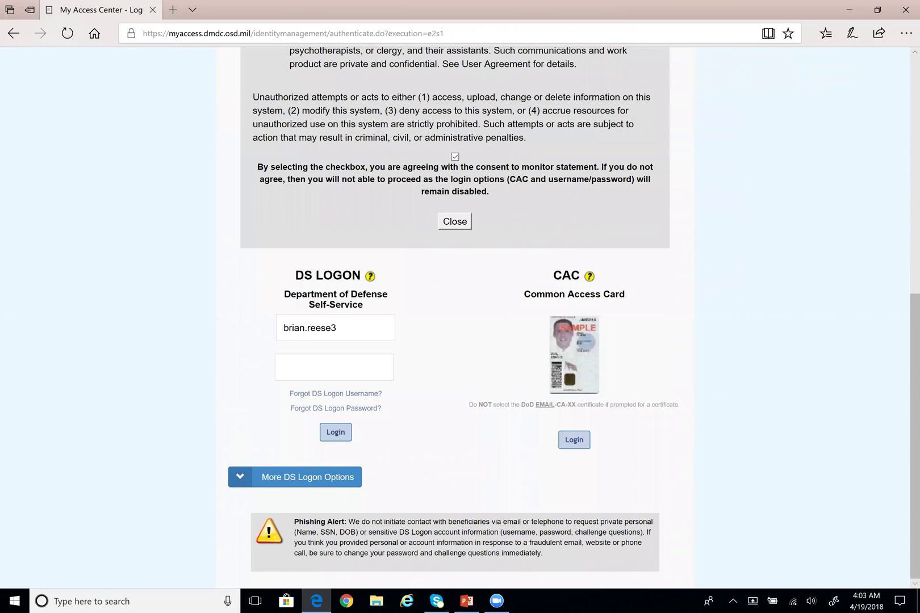
pyautogui.write('••••')
pyautogui.click(324, 435)
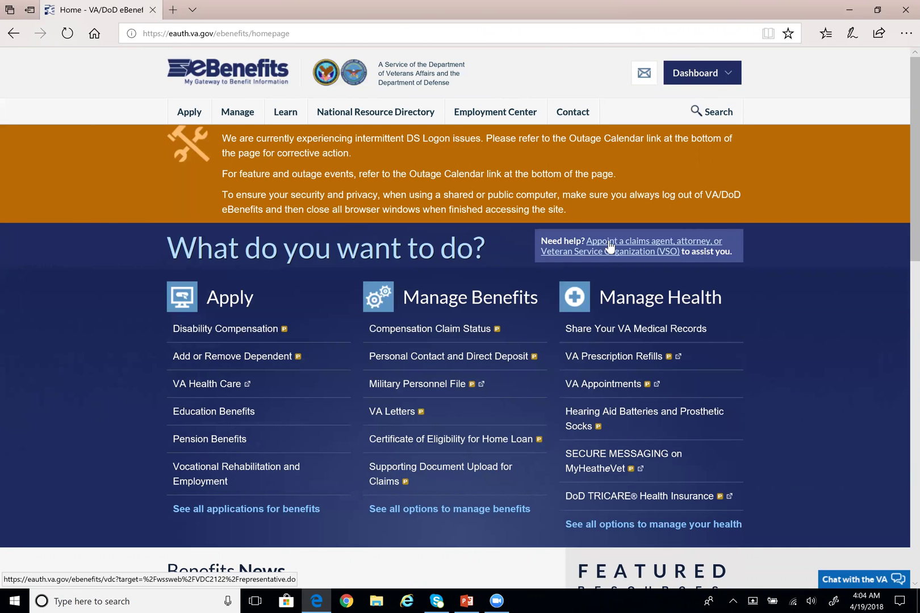
# Open the disability compensation application from Apply and tick the Privacy Act acknowledgment
pyautogui.click(717, 81)
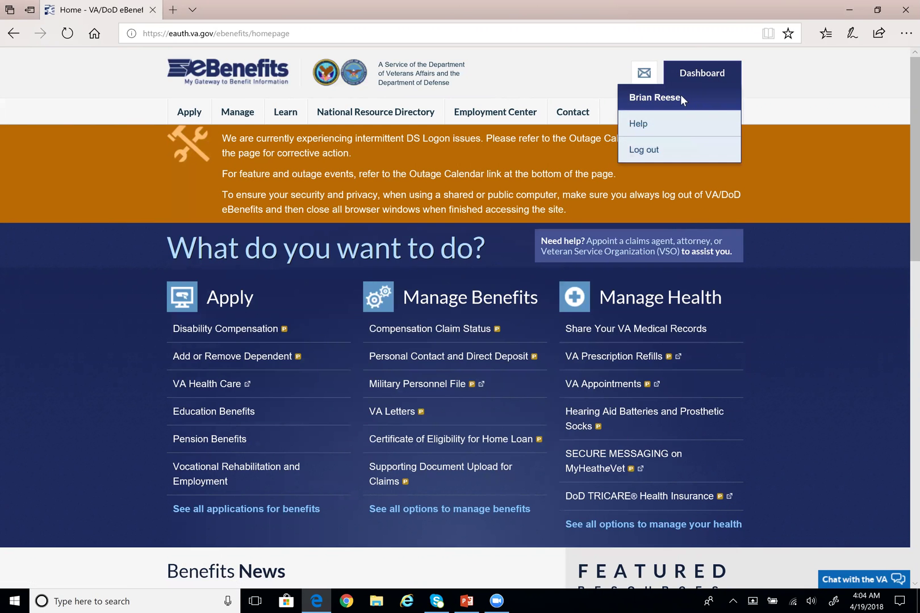
pyautogui.moveTo(183, 117)
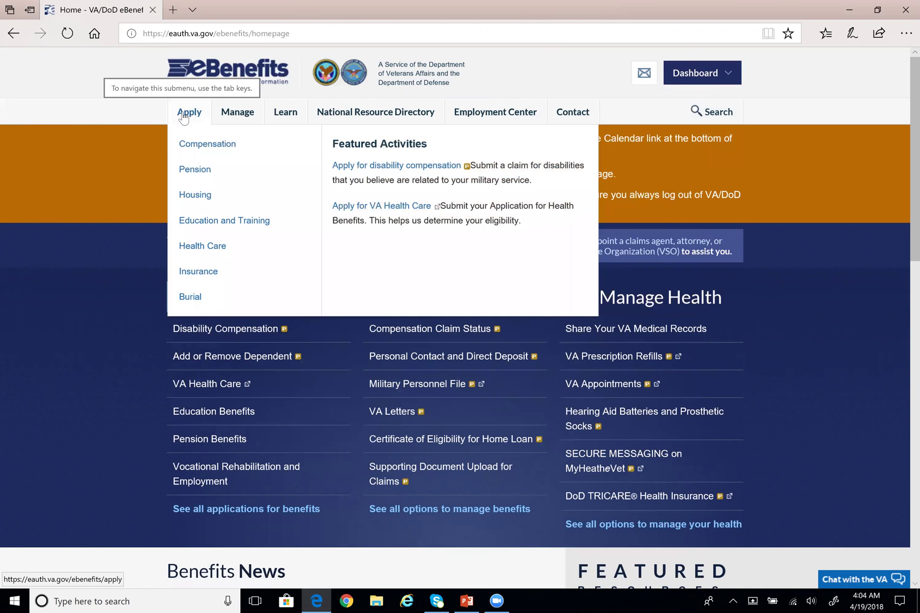
pyautogui.click(395, 166)
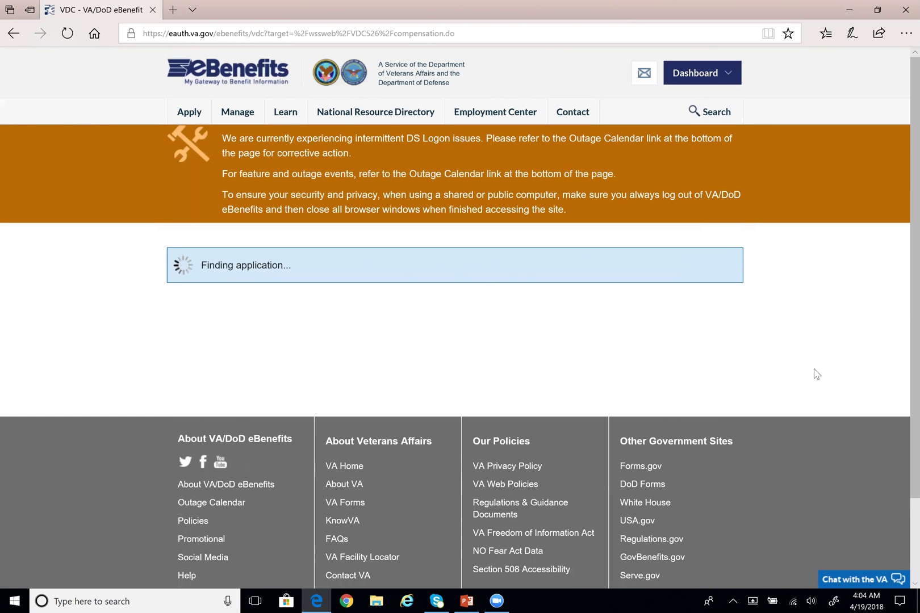
pyautogui.scroll(-2, 818, 374)
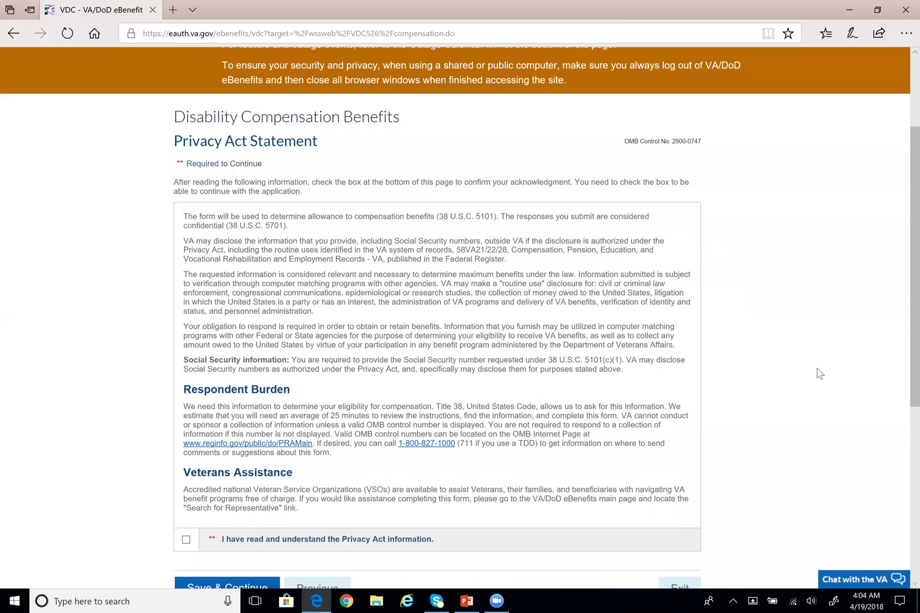
pyautogui.scroll(-3, 432, 465)
pyautogui.click(186, 375)
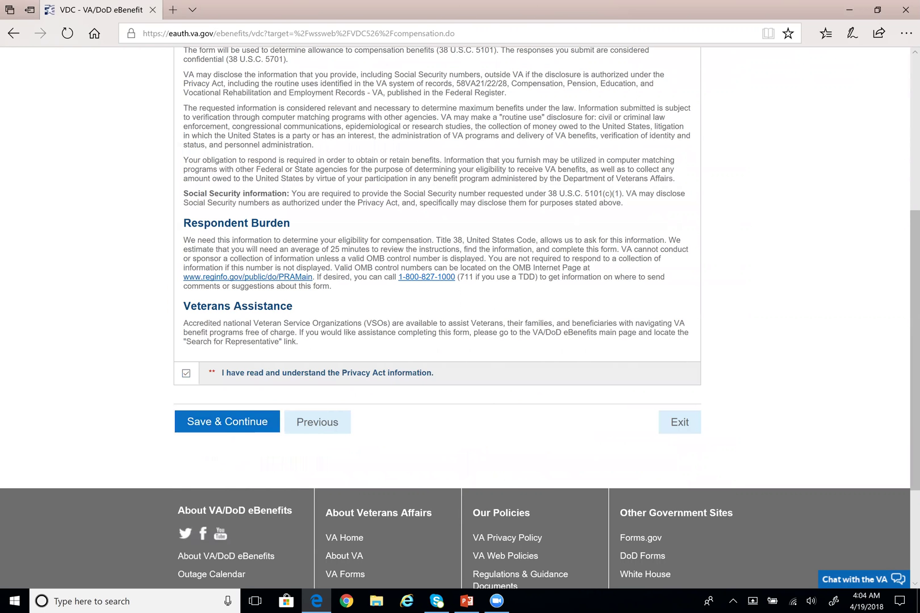
pyautogui.scroll(-1, 897, 418)
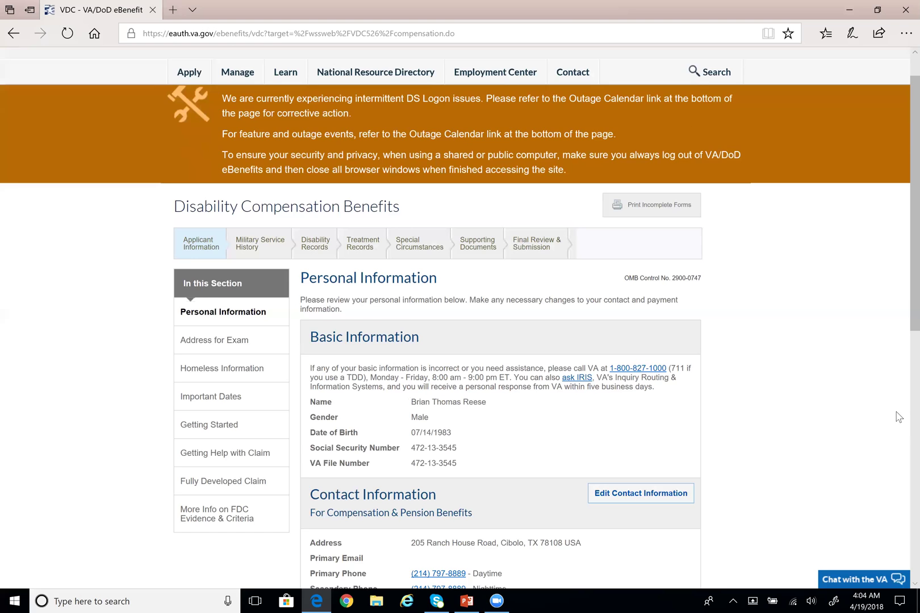
pyautogui.scroll(-2, 867, 377)
pyautogui.scroll(2, 861, 373)
pyautogui.scroll(-3, 860, 372)
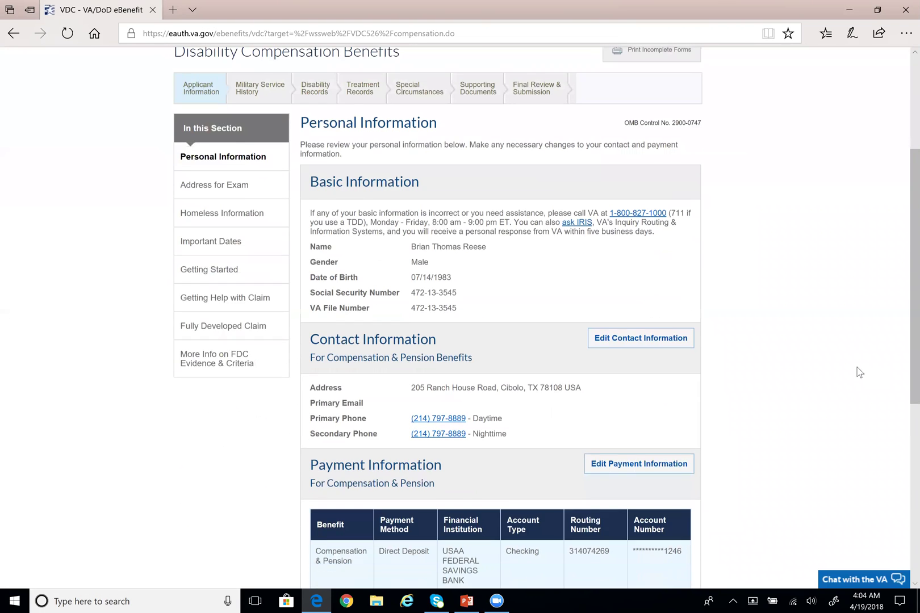
pyautogui.scroll(1, 859, 372)
pyautogui.scroll(-1, 857, 373)
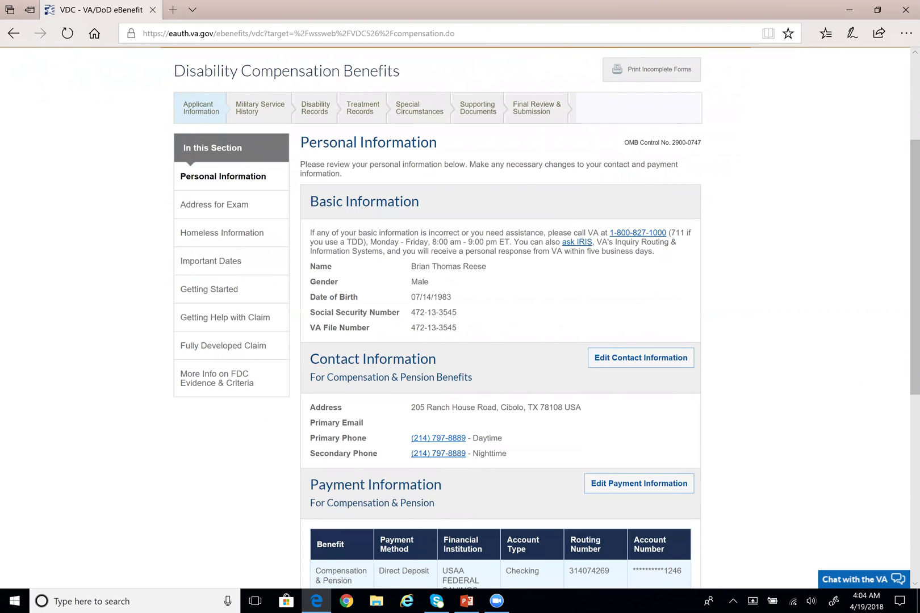
pyautogui.moveTo(183, 104); pyautogui.dragTo(220, 112)
pyautogui.moveTo(183, 146); pyautogui.dragTo(233, 493)
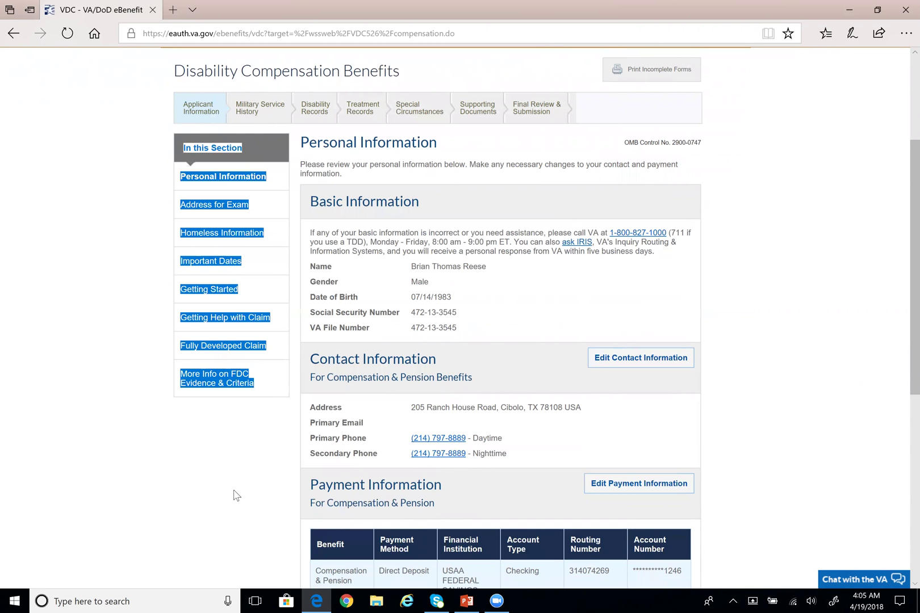
pyautogui.click(233, 494)
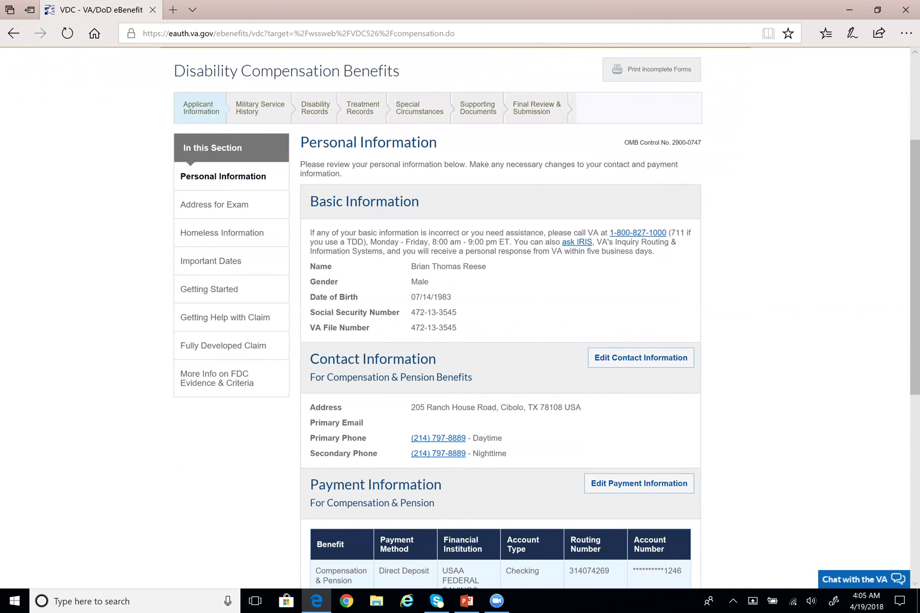
pyautogui.scroll(-5, 385, 204)
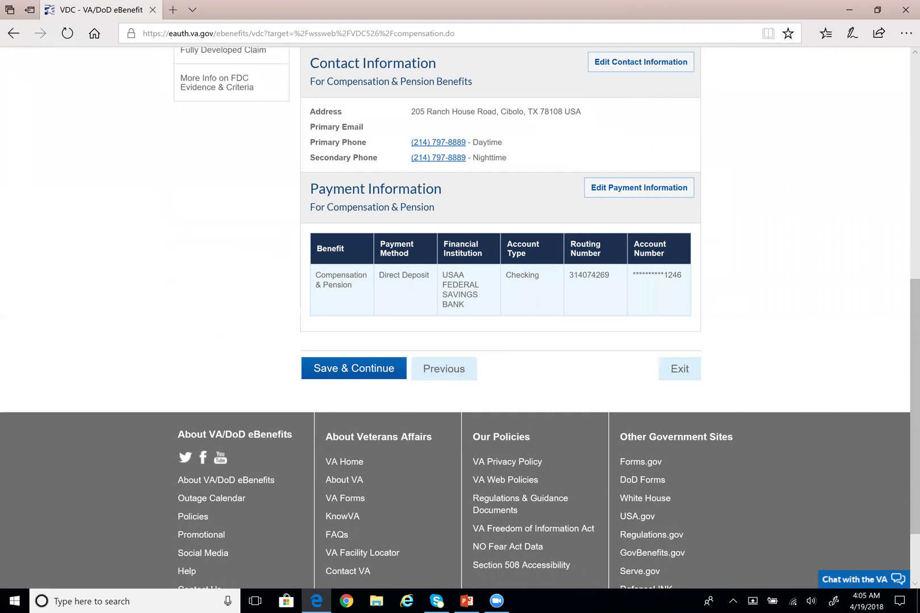
pyautogui.moveTo(411, 111); pyautogui.dragTo(581, 112)
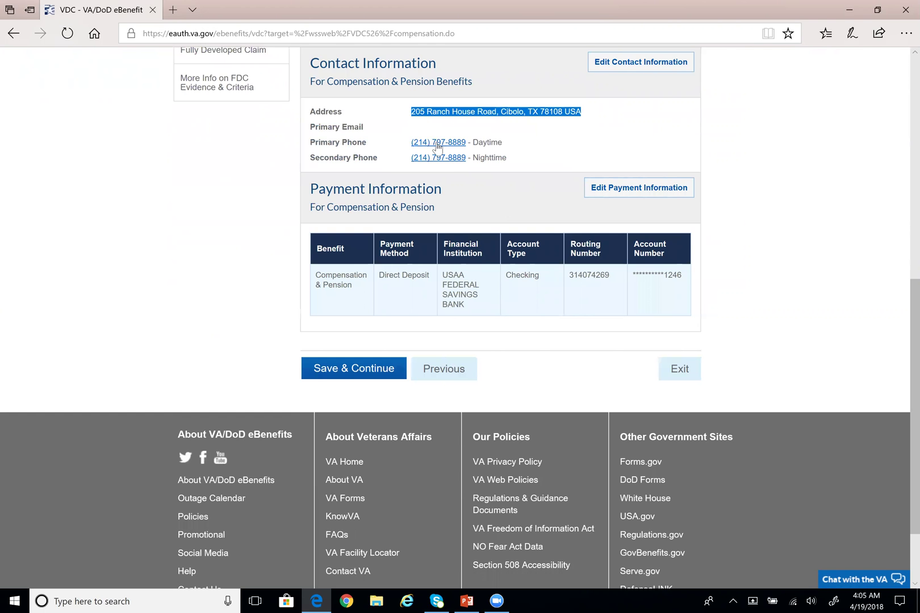
pyautogui.click(450, 122)
pyautogui.moveTo(412, 112); pyautogui.dragTo(581, 112)
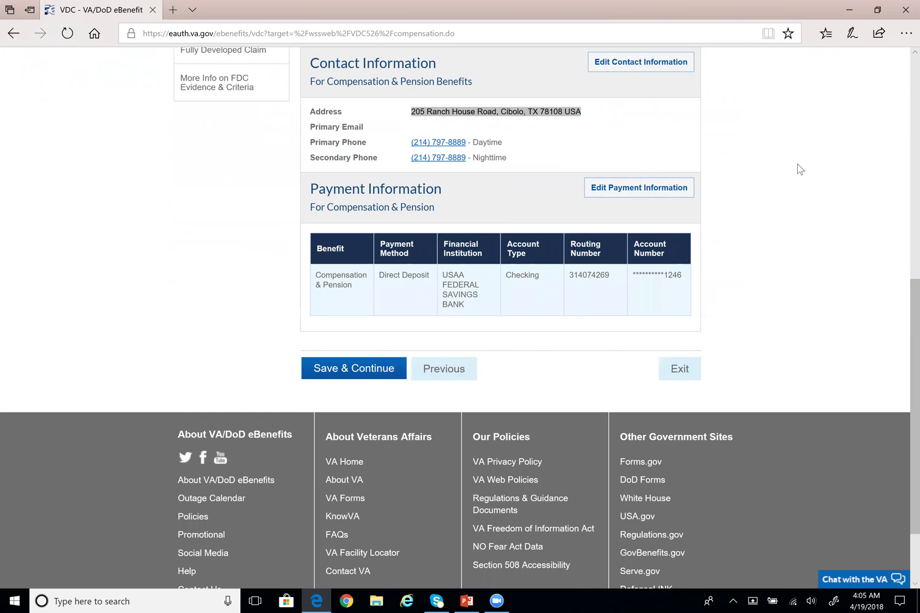
pyautogui.click(489, 118)
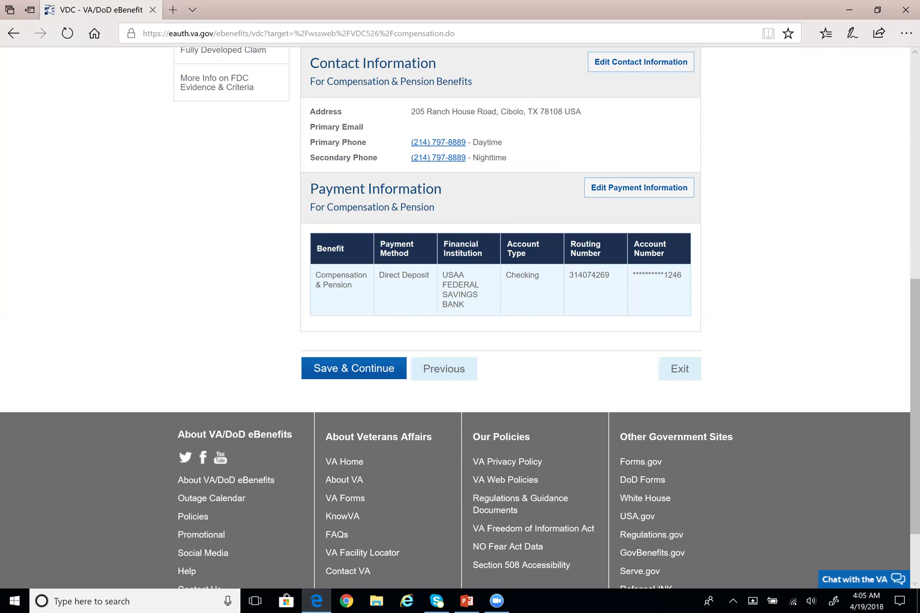
pyautogui.moveTo(411, 111); pyautogui.dragTo(581, 112)
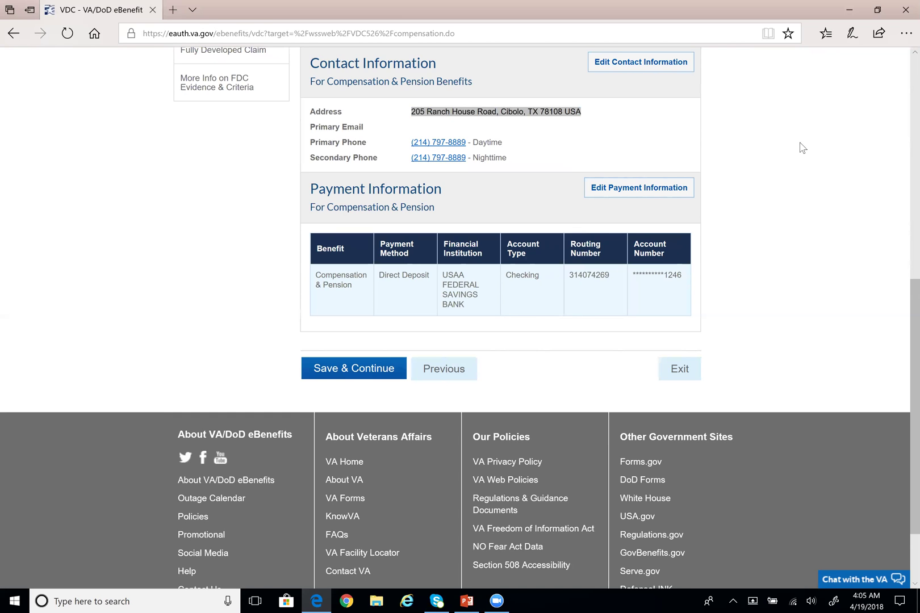
pyautogui.click(672, 133)
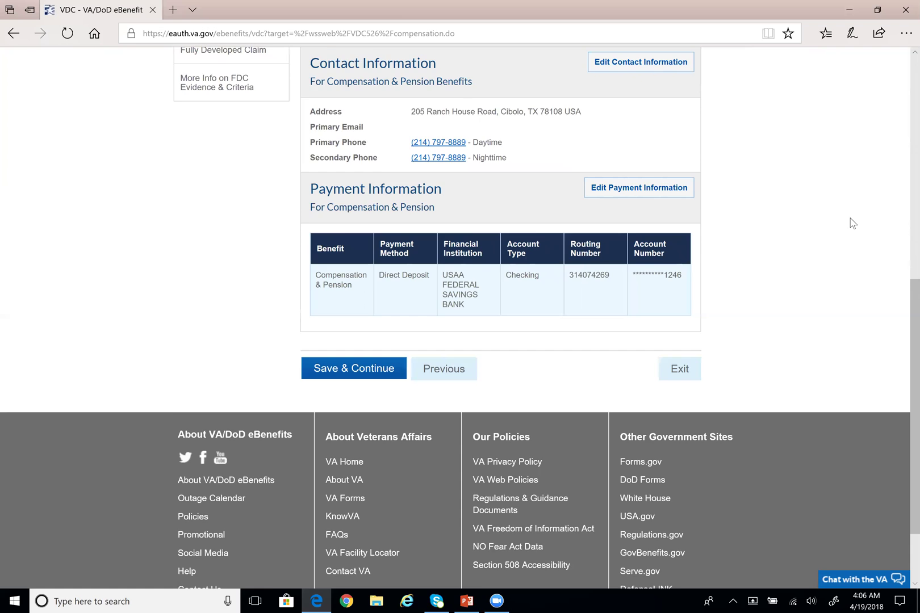
# Scroll through the Personal Information page reviewing personal and contact details
pyautogui.scroll(6, 853, 223)
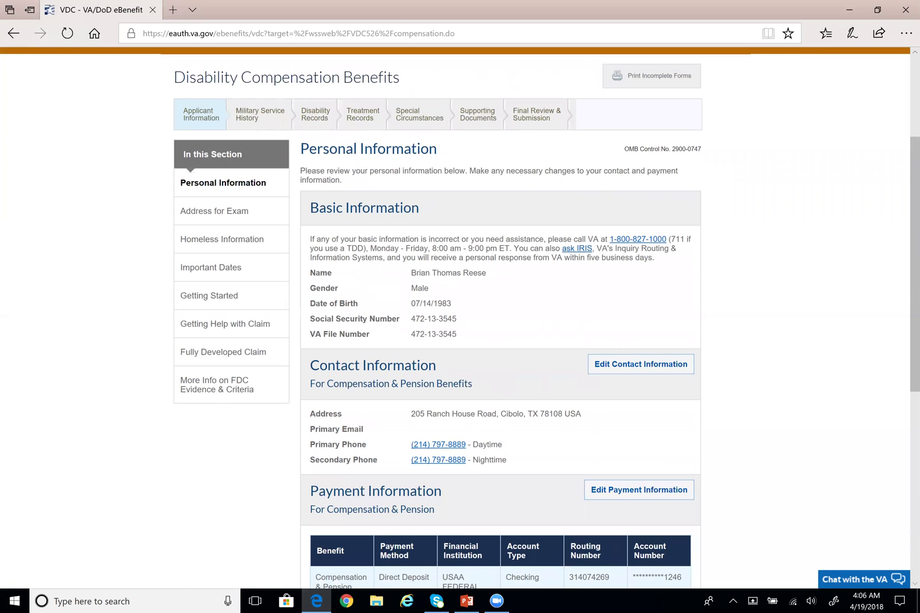
pyautogui.scroll(-3, 353, 211)
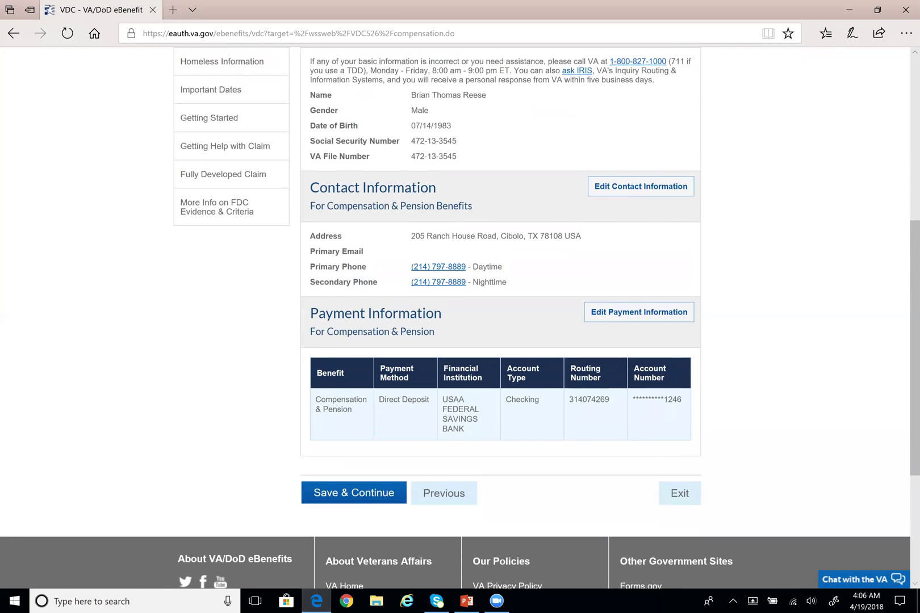
pyautogui.scroll(2, 353, 212)
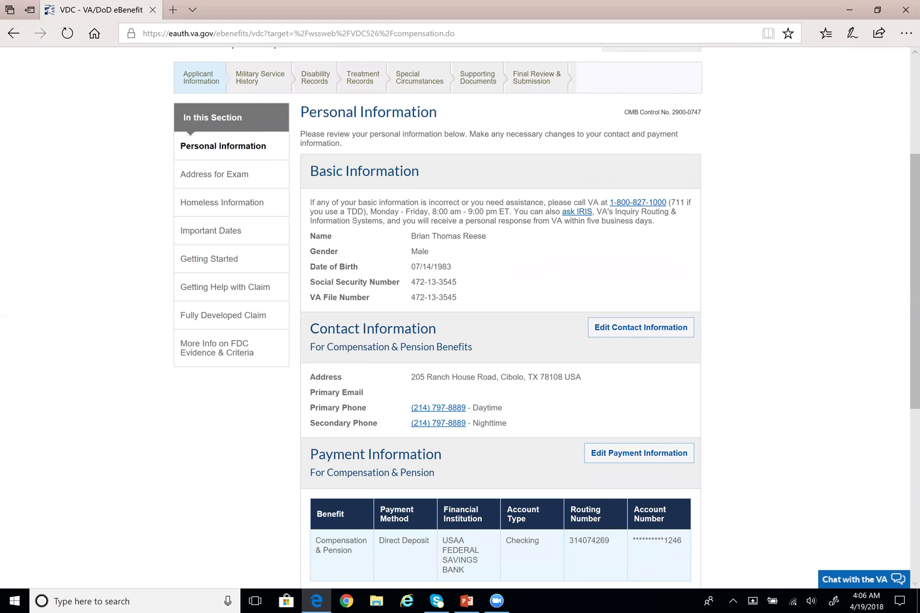
pyautogui.scroll(-1, 500, 318)
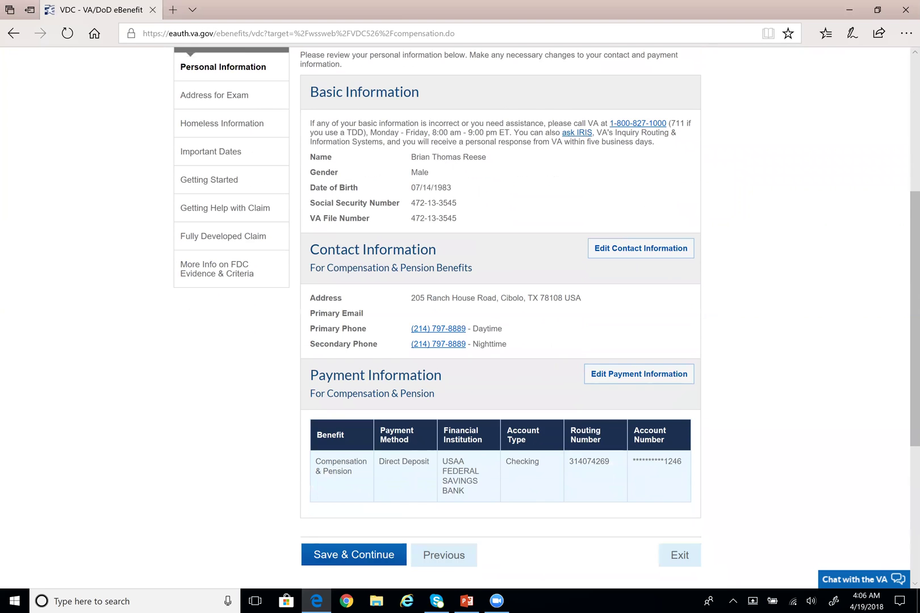
pyautogui.scroll(-1, 432, 222)
pyautogui.scroll(-1, 647, 156)
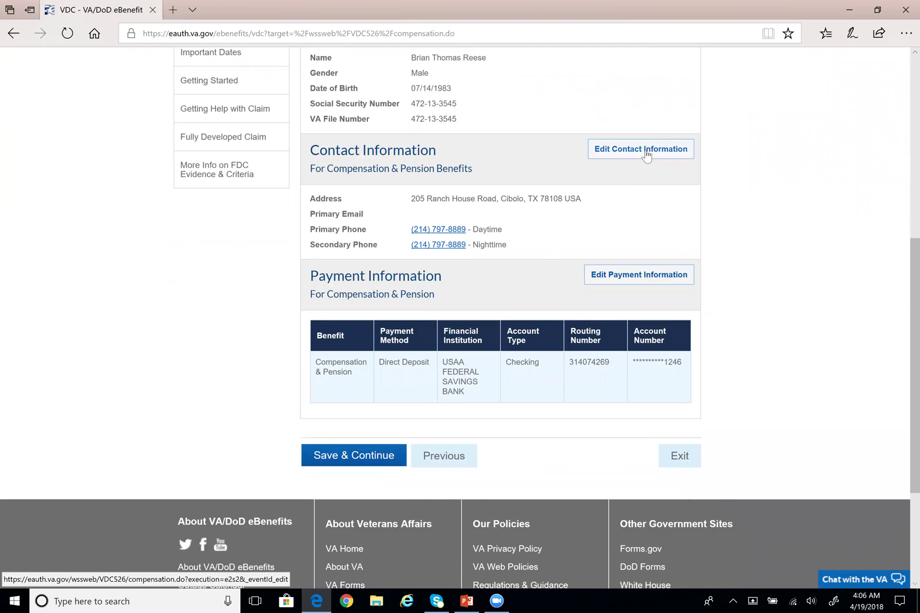
pyautogui.scroll(-1, 647, 156)
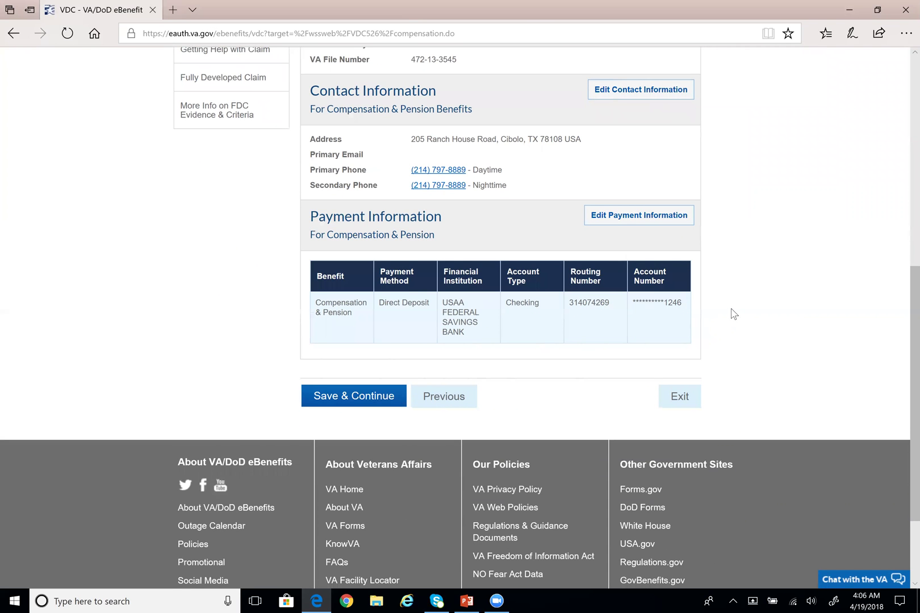
pyautogui.scroll(-1, 732, 313)
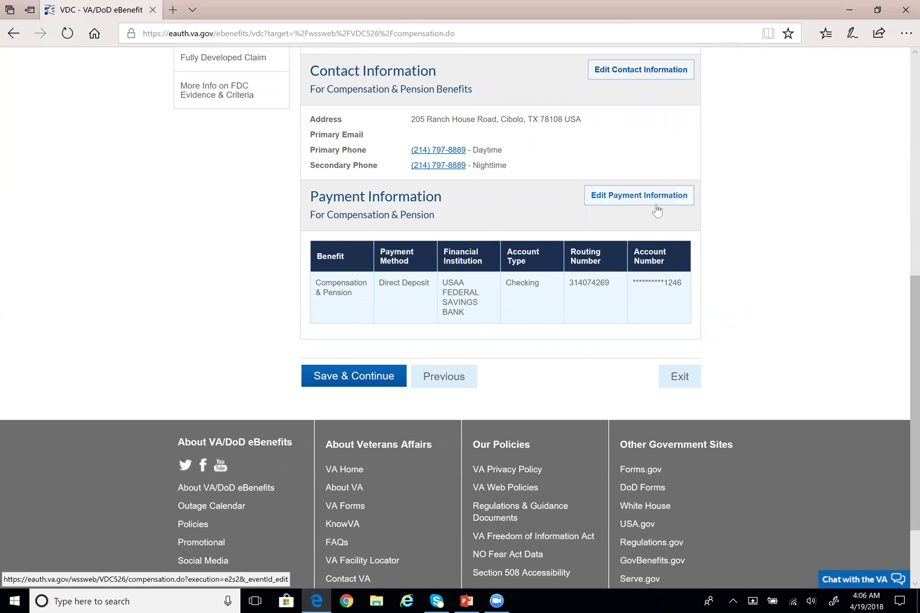
# Review the direct deposit payment details, then look back over the page
pyautogui.moveTo(315, 282); pyautogui.dragTo(681, 284)
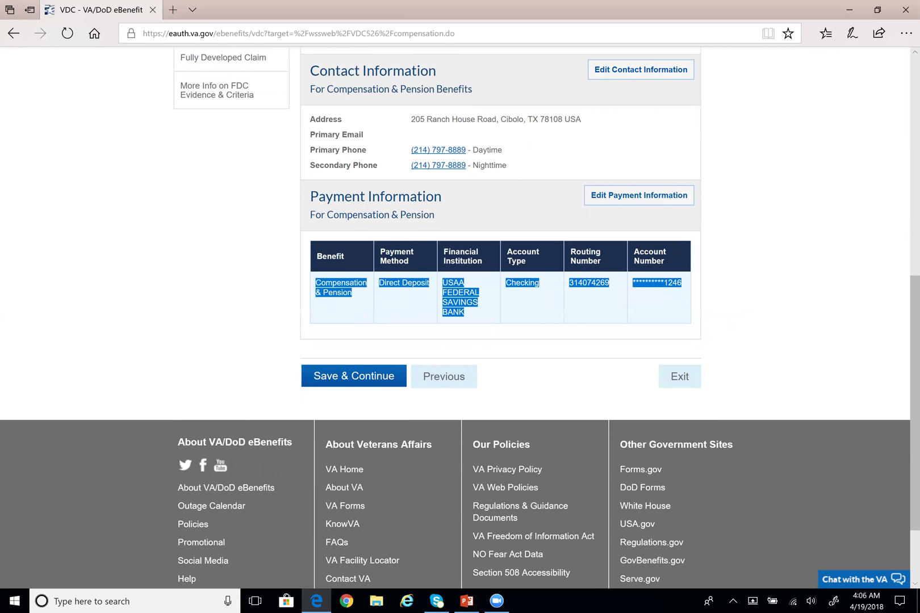
pyautogui.click(733, 311)
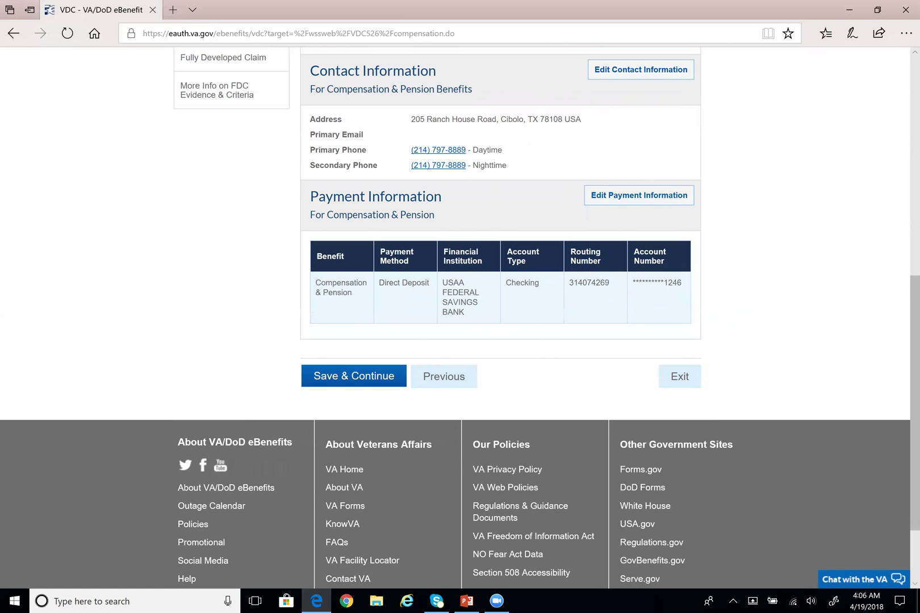
pyautogui.scroll(3, 396, 312)
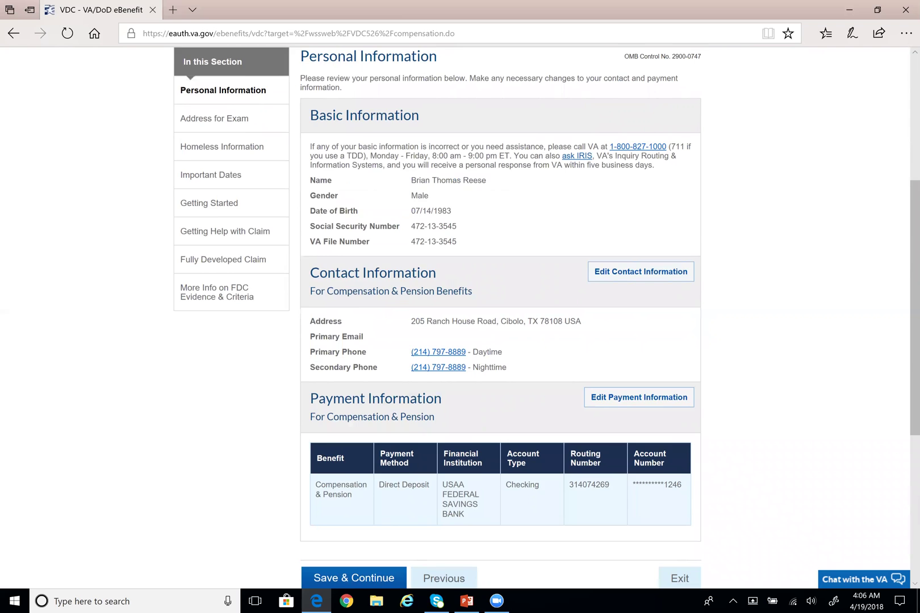
pyautogui.scroll(2, 315, 84)
pyautogui.scroll(-5, 389, 227)
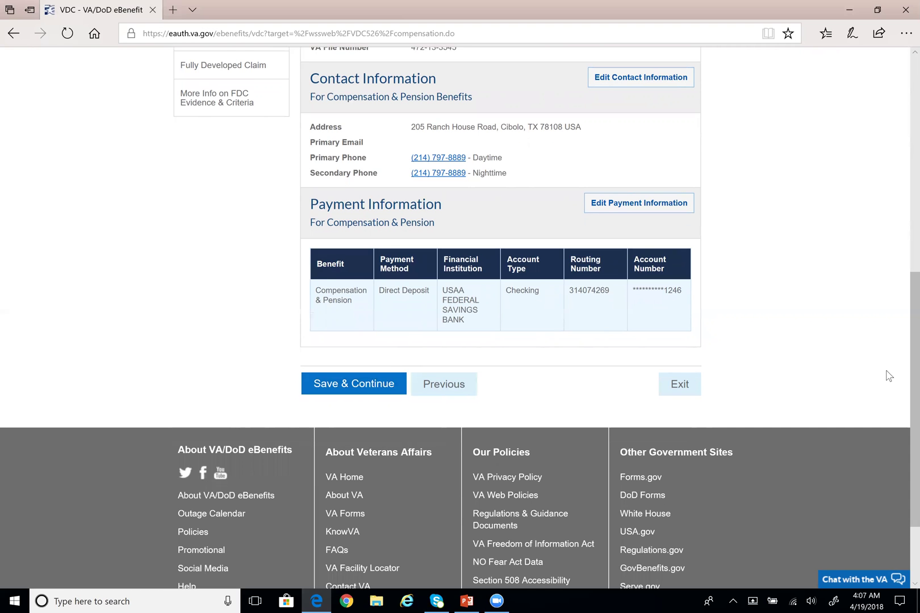
pyautogui.scroll(4, 889, 376)
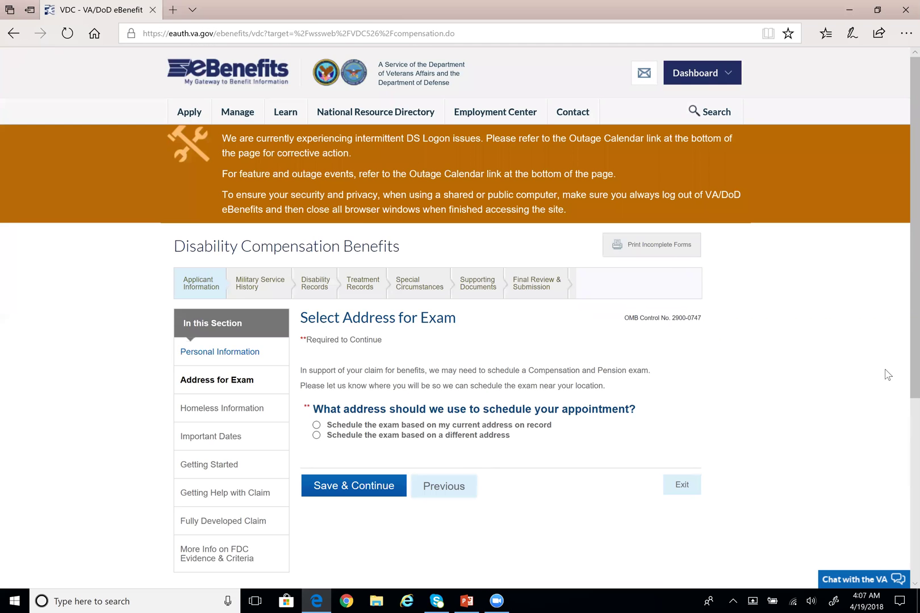
# Read the Compensation and Pension exam explanation and the note about scheduling near your location
pyautogui.scroll(-3, 888, 374)
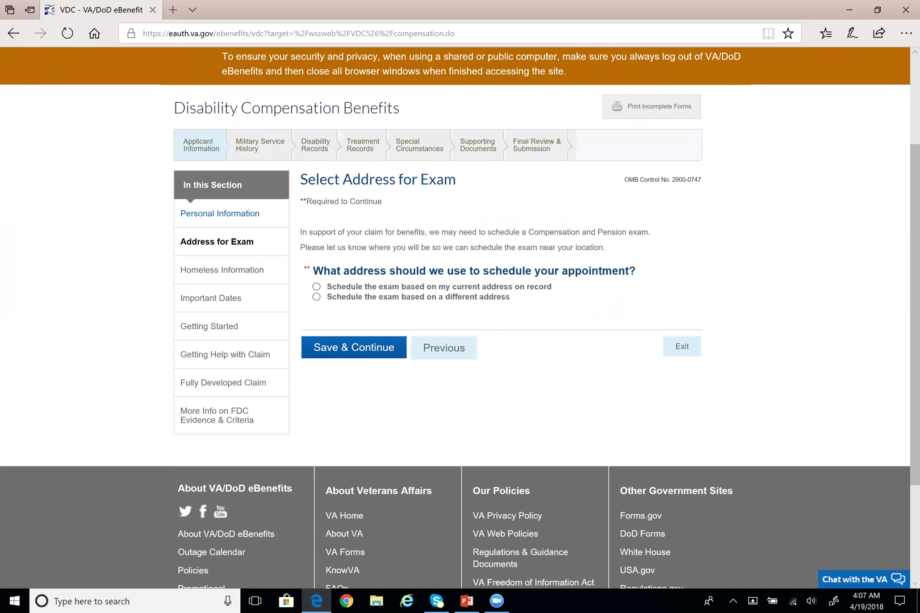
pyautogui.moveTo(434, 232); pyautogui.dragTo(651, 234)
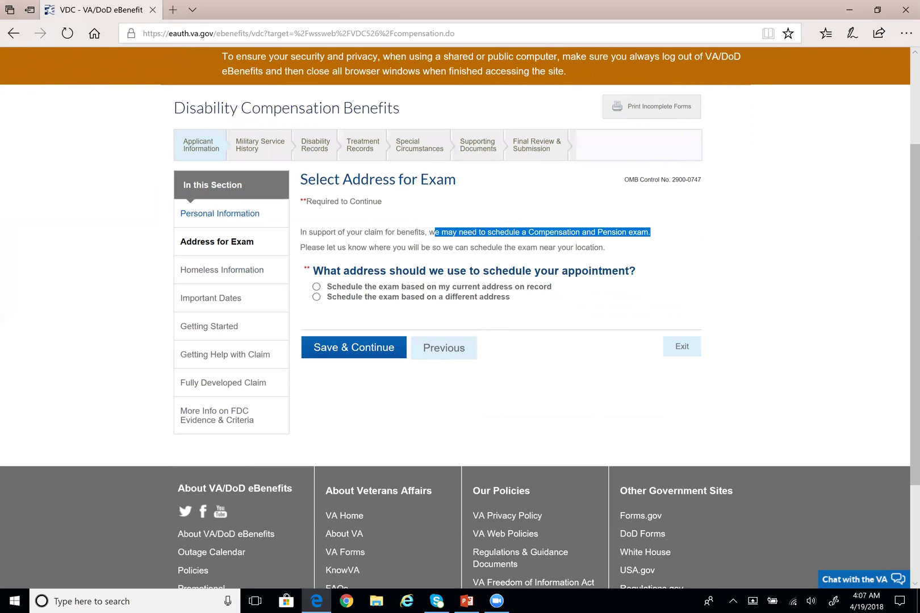
pyautogui.click(656, 243)
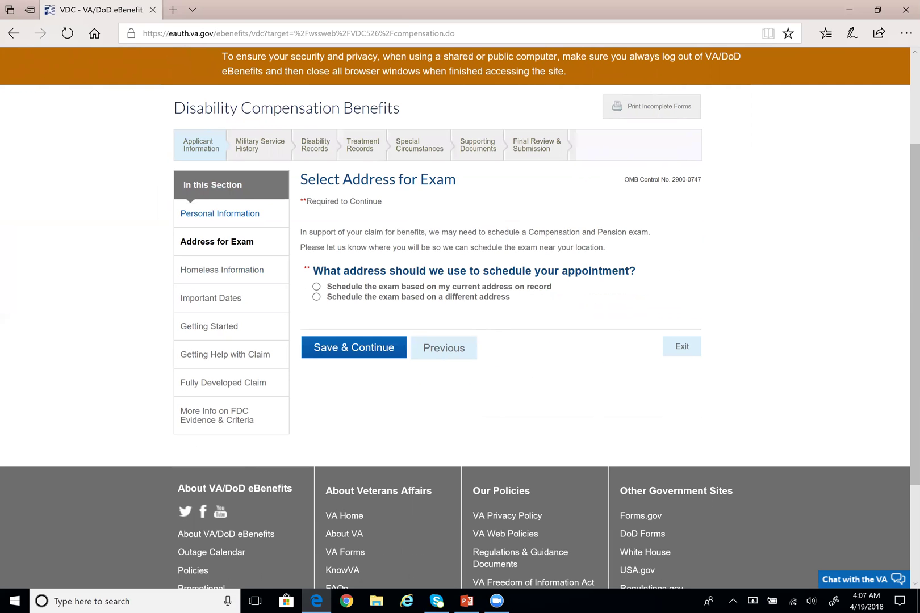
pyautogui.moveTo(300, 248); pyautogui.dragTo(607, 252)
pyautogui.click(626, 253)
# Try 'different address', then choose 'Schedule the exam based on my current address on record'
pyautogui.click(316, 297)
pyautogui.scroll(-2, 321, 300)
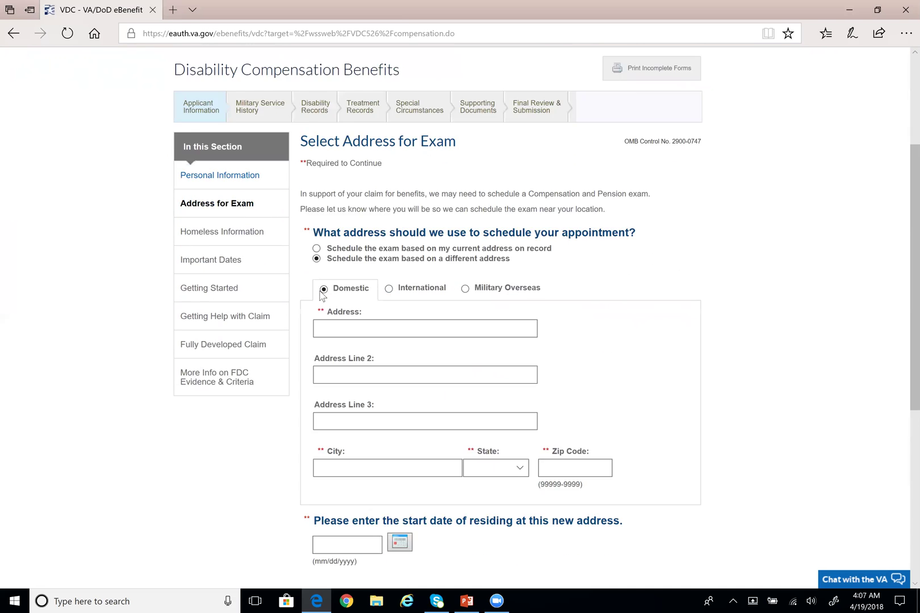
pyautogui.scroll(-1, 323, 318)
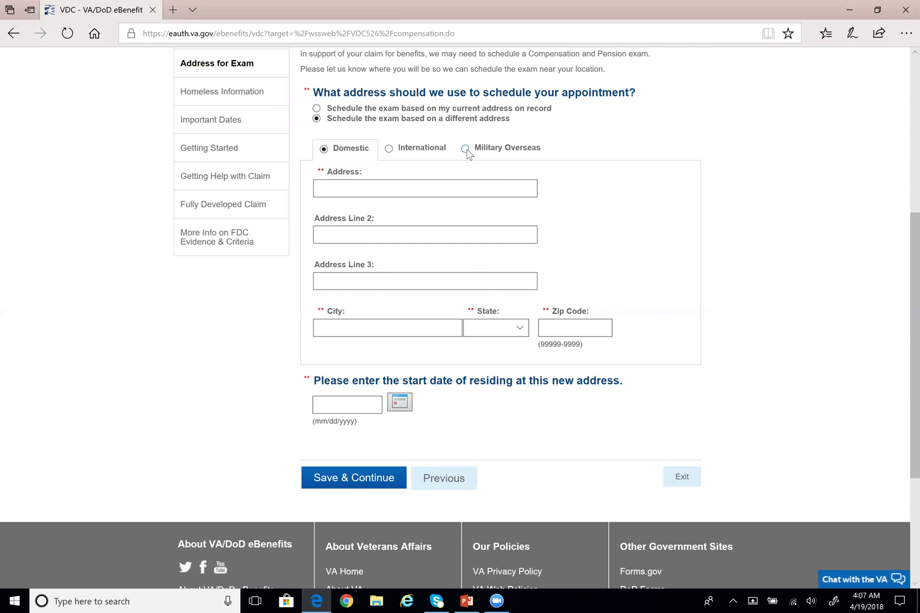
pyautogui.scroll(2, 466, 153)
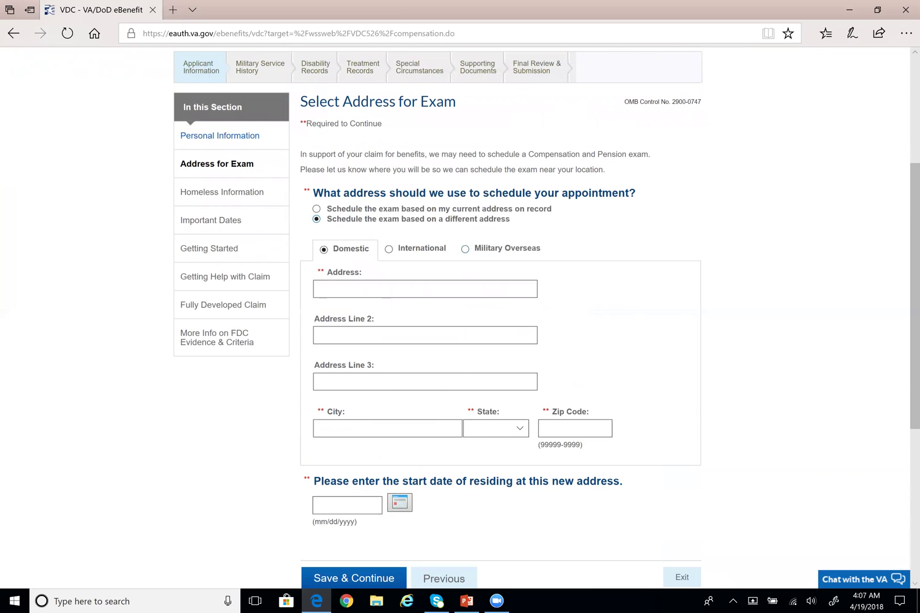
pyautogui.click(316, 209)
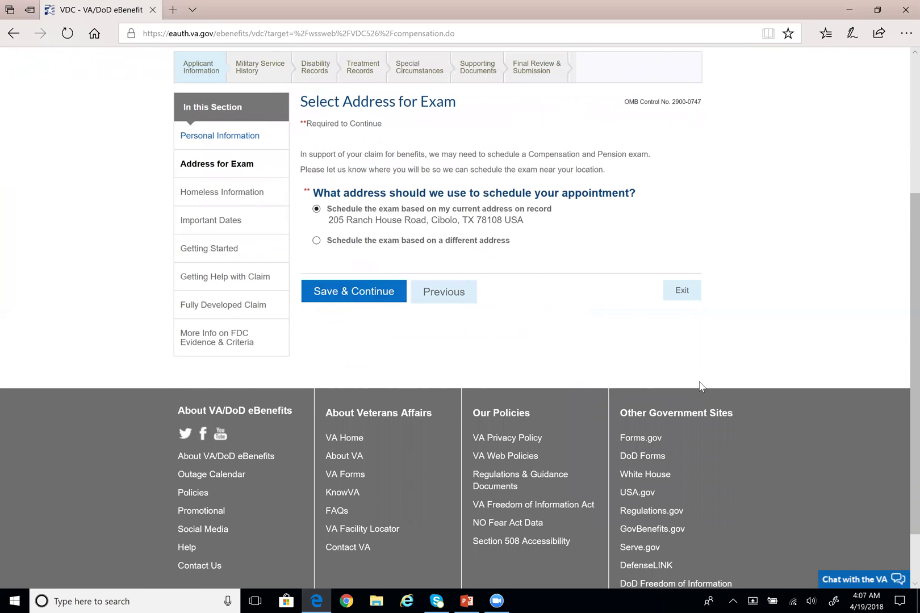
pyautogui.scroll(-1, 697, 386)
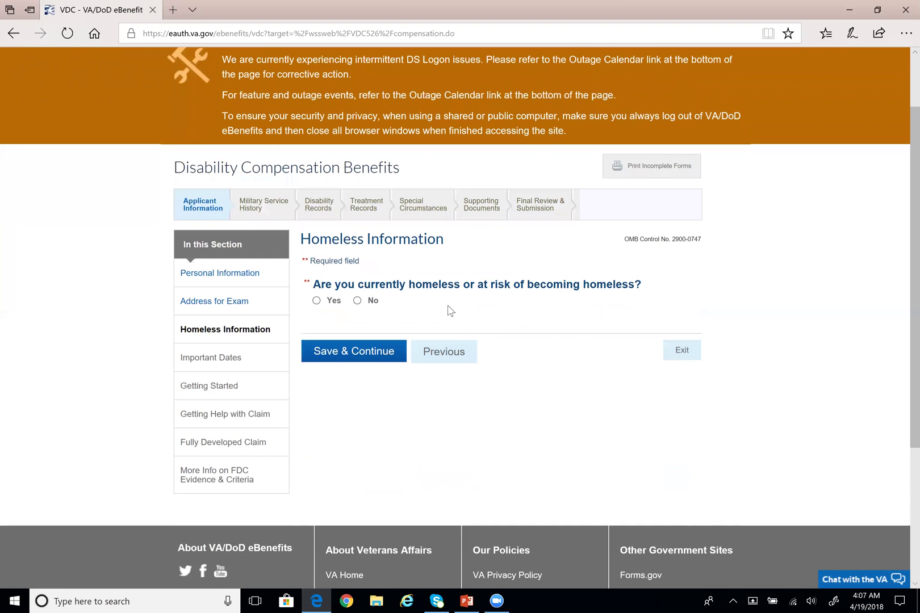
# Select No for currently being homeless or at risk of becoming homeless
pyautogui.click(357, 301)
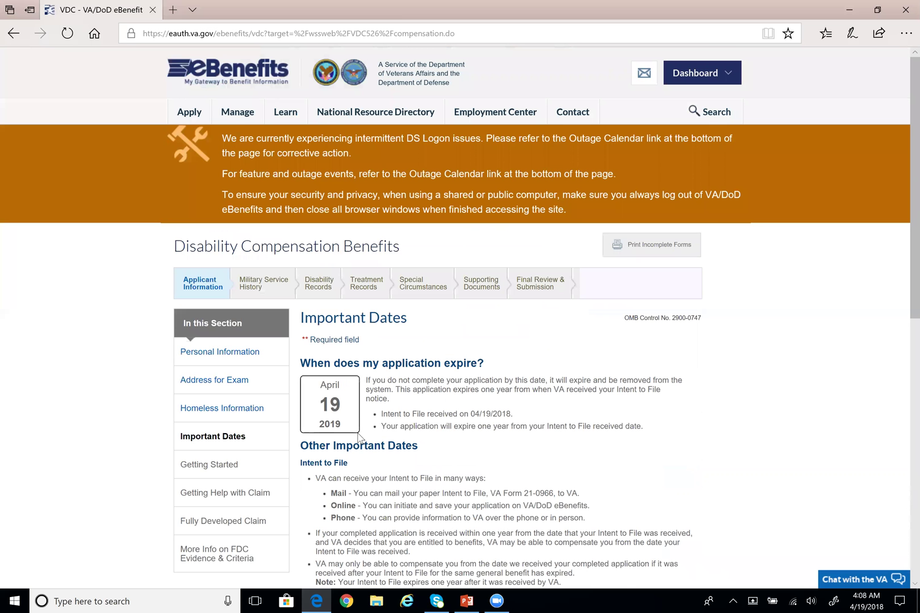
# Read the Important Dates explanation that the application expires one year after the Intent to File
pyautogui.scroll(-1, 361, 436)
pyautogui.scroll(-3, 391, 394)
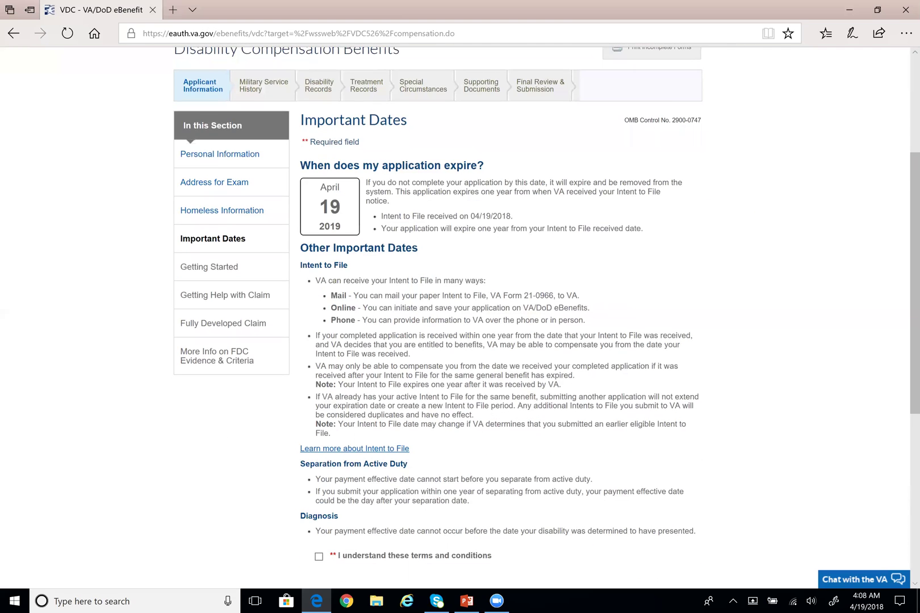
pyautogui.scroll(-1, 562, 401)
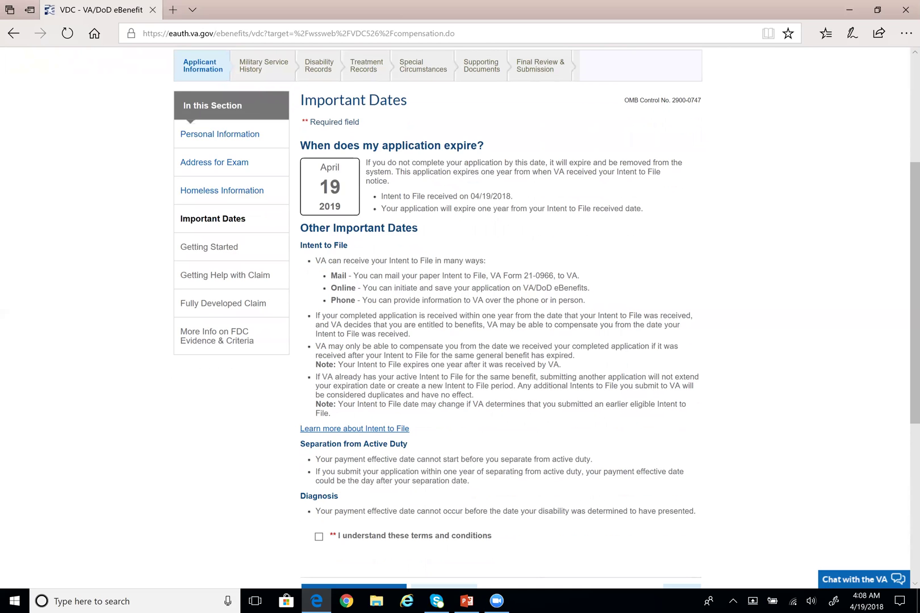
pyautogui.moveTo(366, 163); pyautogui.dragTo(684, 168)
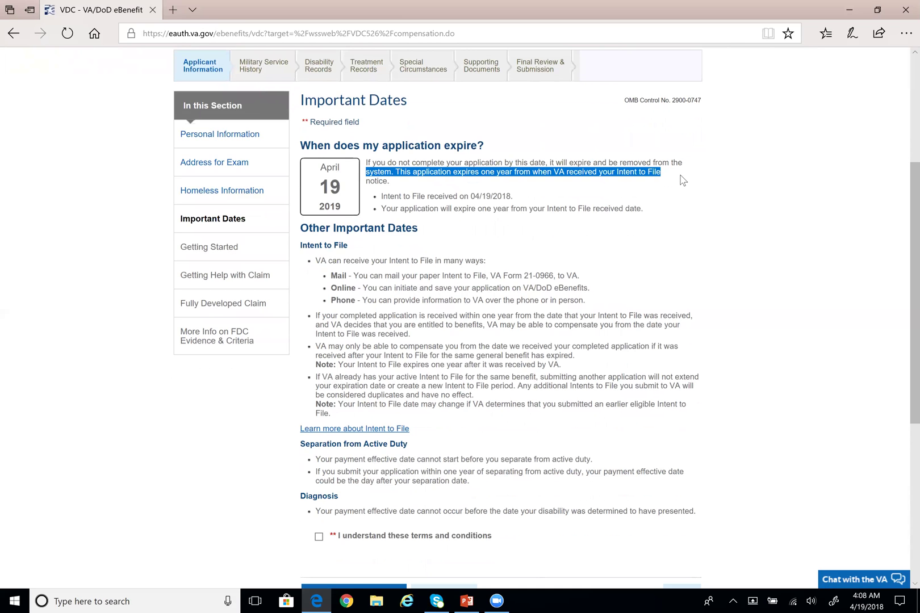
pyautogui.click(679, 174)
pyautogui.moveTo(395, 172); pyautogui.dragTo(661, 181)
pyautogui.click(671, 204)
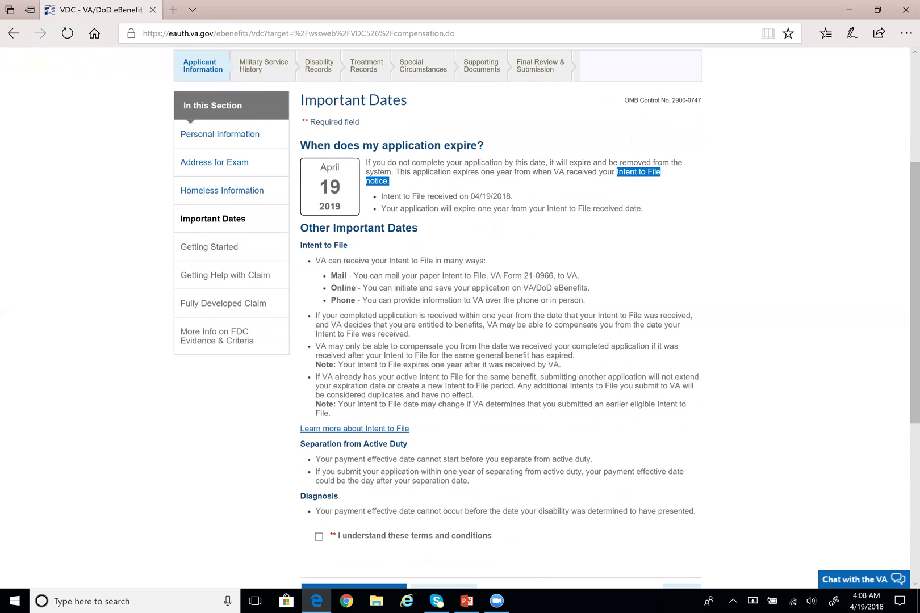
# Review the Intent to File received date line and the April 19, 2019 expiry bullet
pyautogui.click(390, 183)
pyautogui.moveTo(382, 195); pyautogui.dragTo(511, 196)
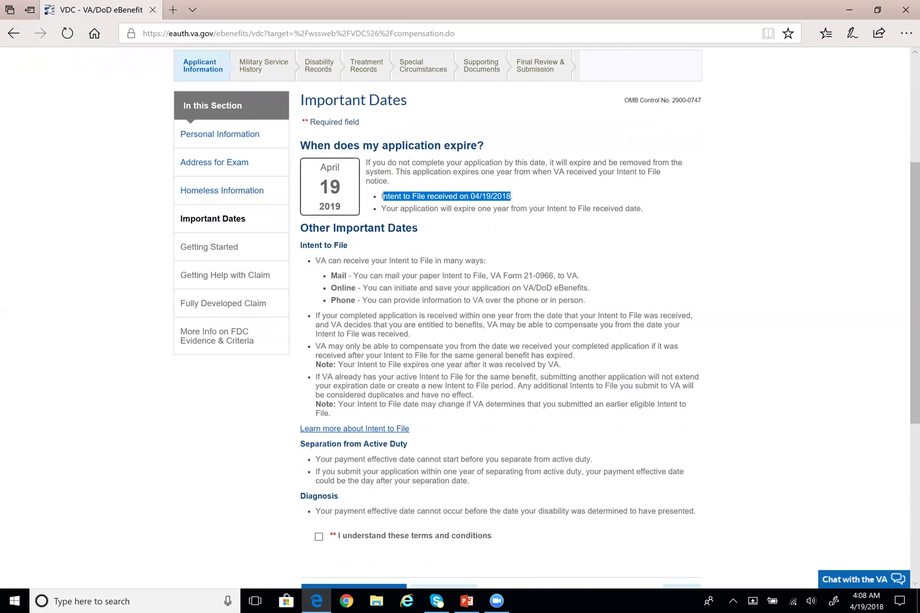
pyautogui.click(518, 200)
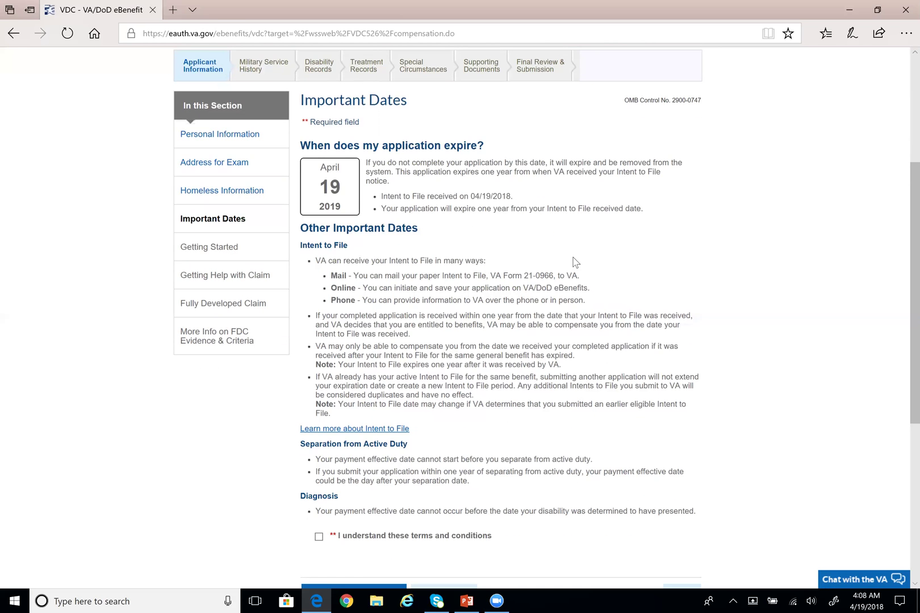
pyautogui.moveTo(381, 209); pyautogui.dragTo(511, 210)
pyautogui.click(552, 242)
# Review the Intent to File received date 04/19/2018 on the Important Dates page
pyautogui.moveTo(470, 196); pyautogui.dragTo(512, 196)
pyautogui.click(528, 243)
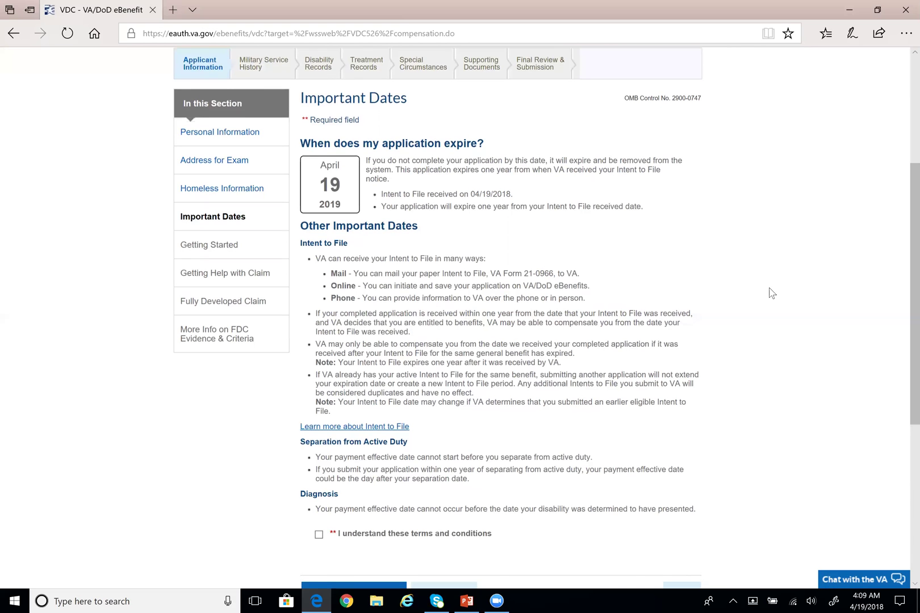
pyautogui.scroll(-1, 773, 293)
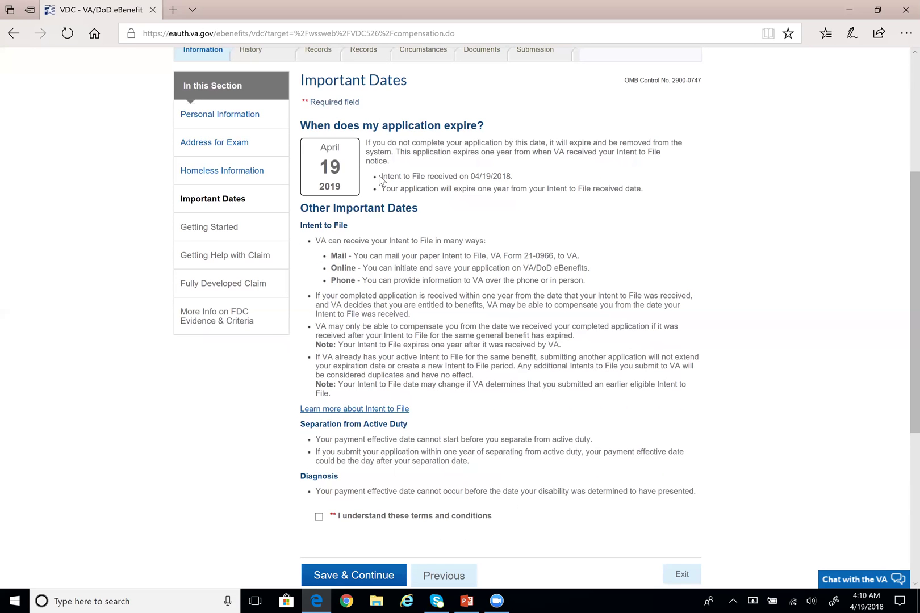
pyautogui.moveTo(471, 177); pyautogui.dragTo(512, 177)
pyautogui.click(515, 221)
pyautogui.moveTo(474, 177); pyautogui.dragTo(511, 177)
pyautogui.click(477, 183)
pyautogui.click(517, 214)
# Acknowledge 'I understand these terms and conditions' and look through the Getting Started page
pyautogui.scroll(-1, 400, 214)
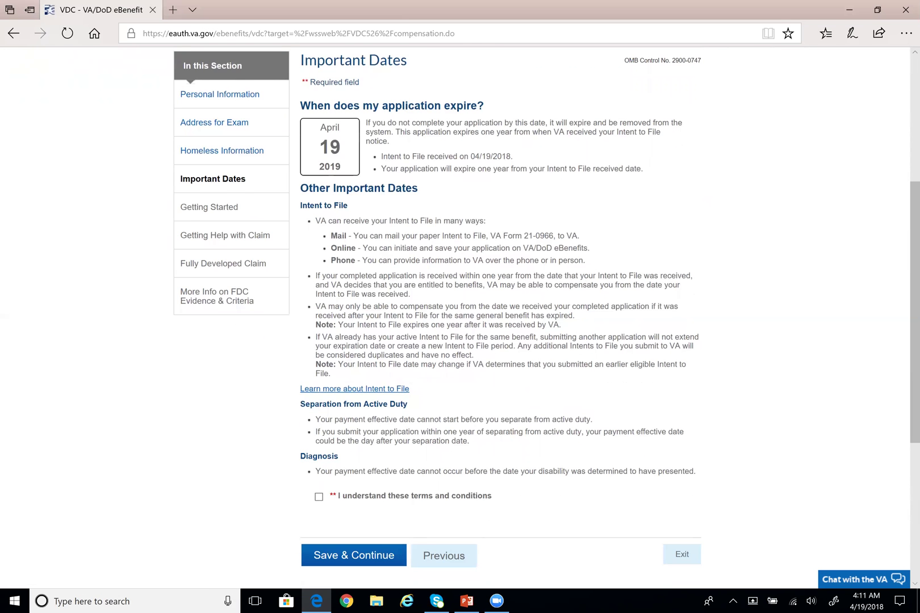
pyautogui.scroll(-1, 278, 512)
pyautogui.click(319, 458)
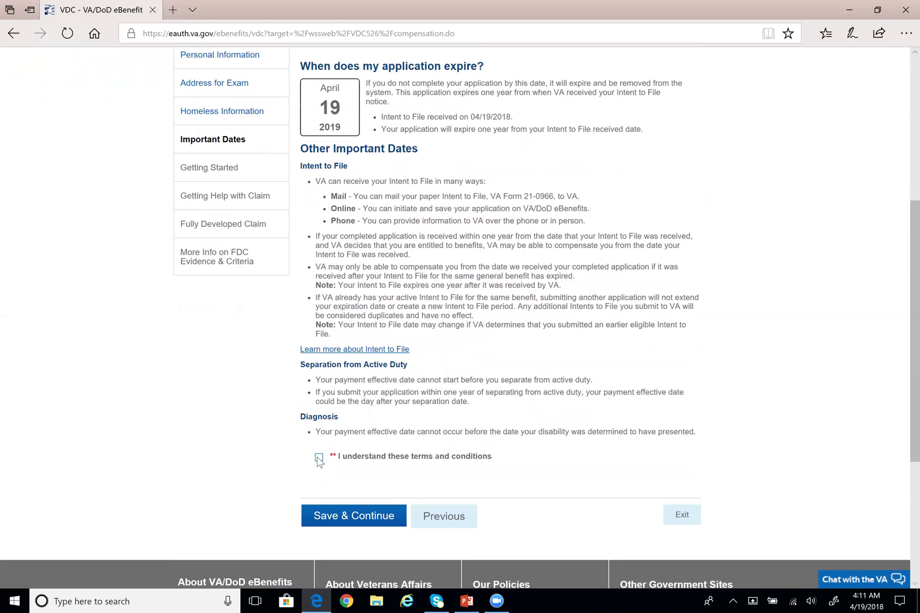
pyautogui.scroll(-1, 341, 494)
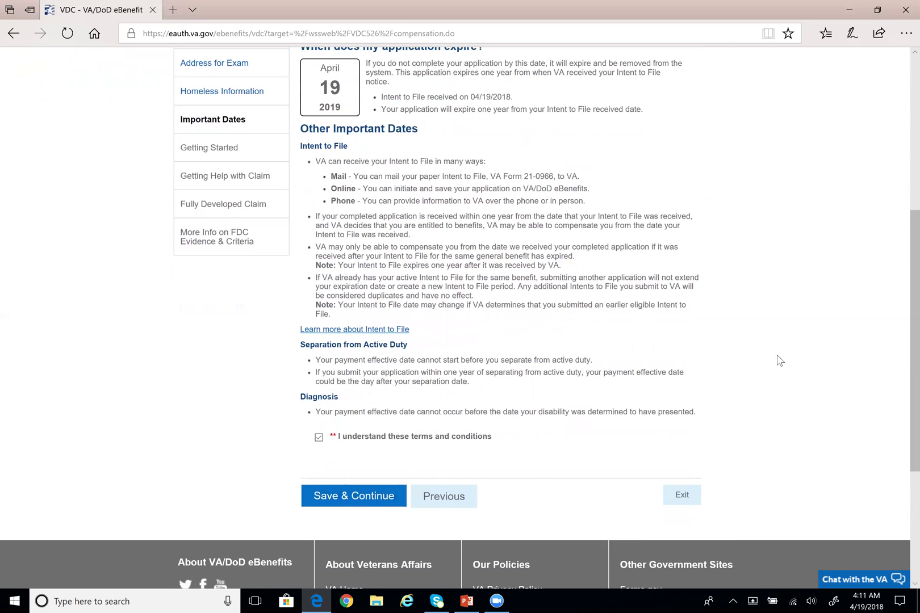
pyautogui.scroll(-1, 779, 361)
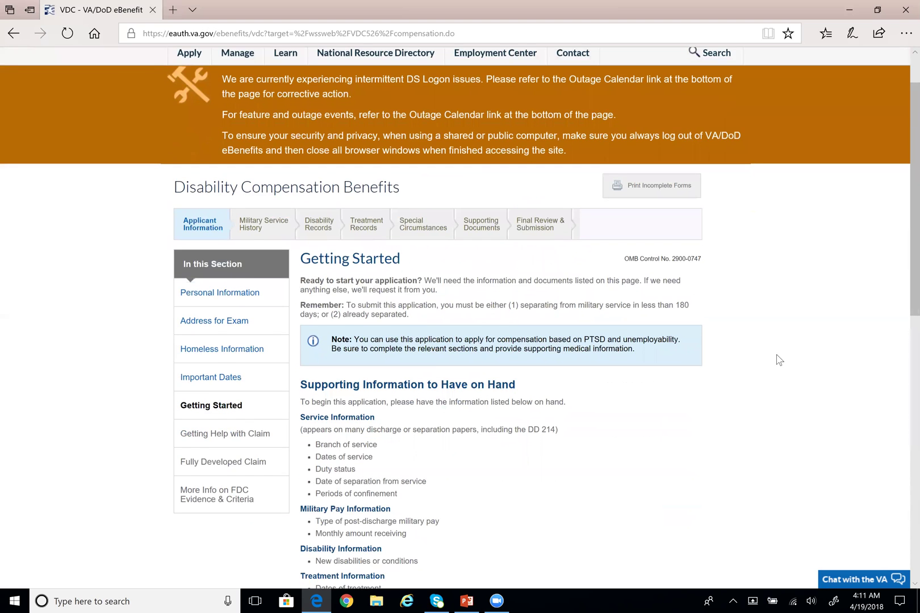
pyautogui.scroll(-1, 779, 361)
pyautogui.scroll(-1, 779, 361)
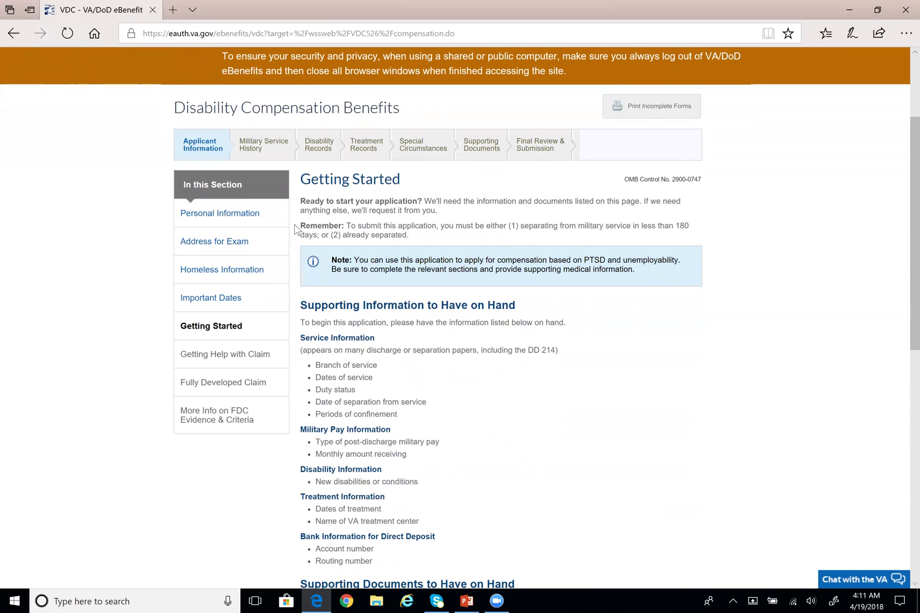
pyautogui.moveTo(300, 226); pyautogui.dragTo(409, 235)
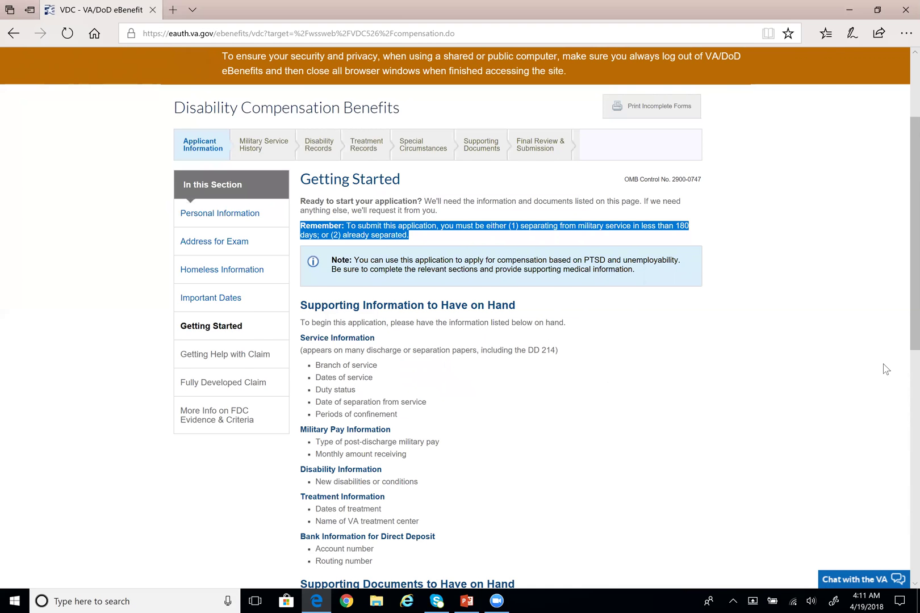
pyautogui.scroll(-1, 885, 369)
pyautogui.click(457, 193)
pyautogui.moveTo(341, 195); pyautogui.dragTo(406, 195)
pyautogui.click(416, 196)
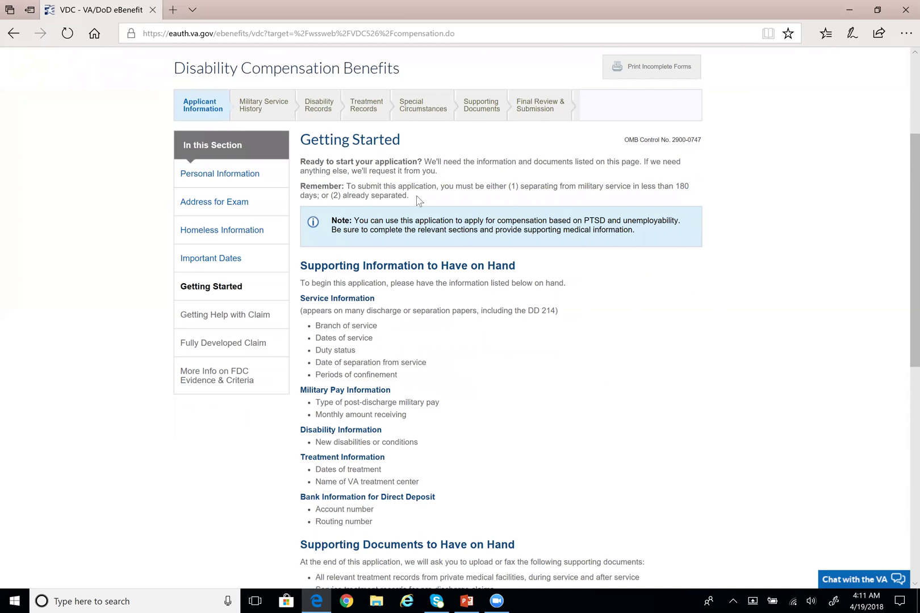
pyautogui.scroll(-1, 420, 213)
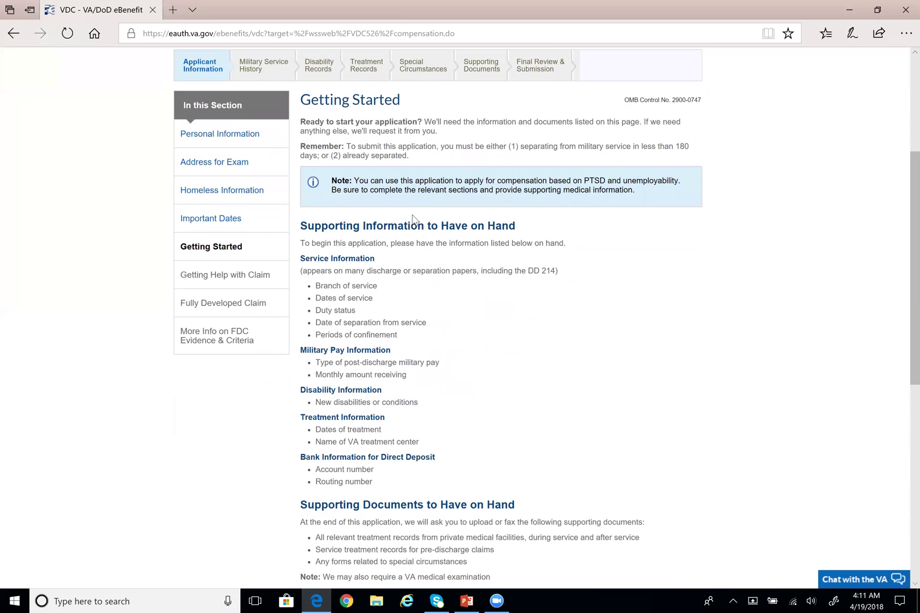
pyautogui.scroll(-1, 431, 234)
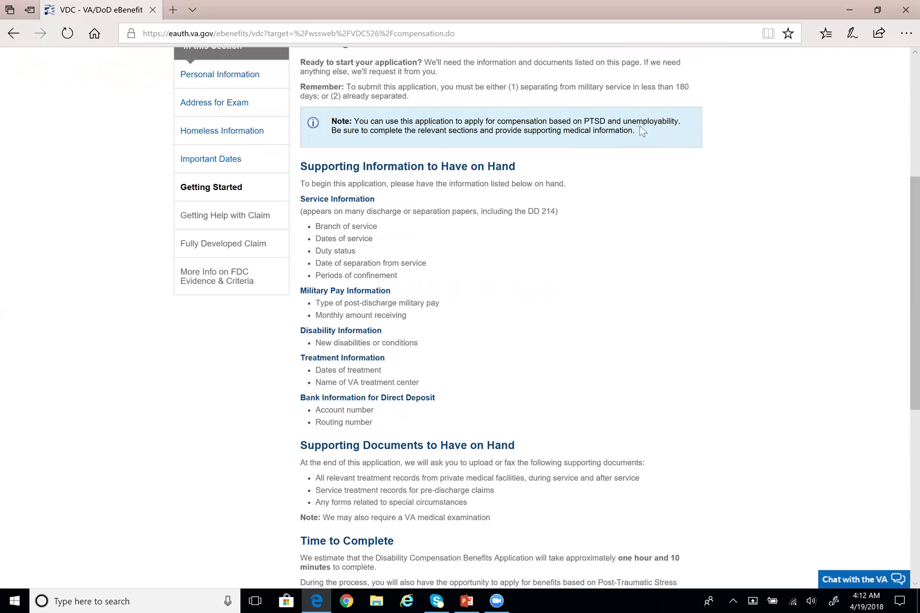
pyautogui.moveTo(623, 121); pyautogui.dragTo(680, 121)
pyautogui.click(677, 224)
pyautogui.scroll(1, 665, 242)
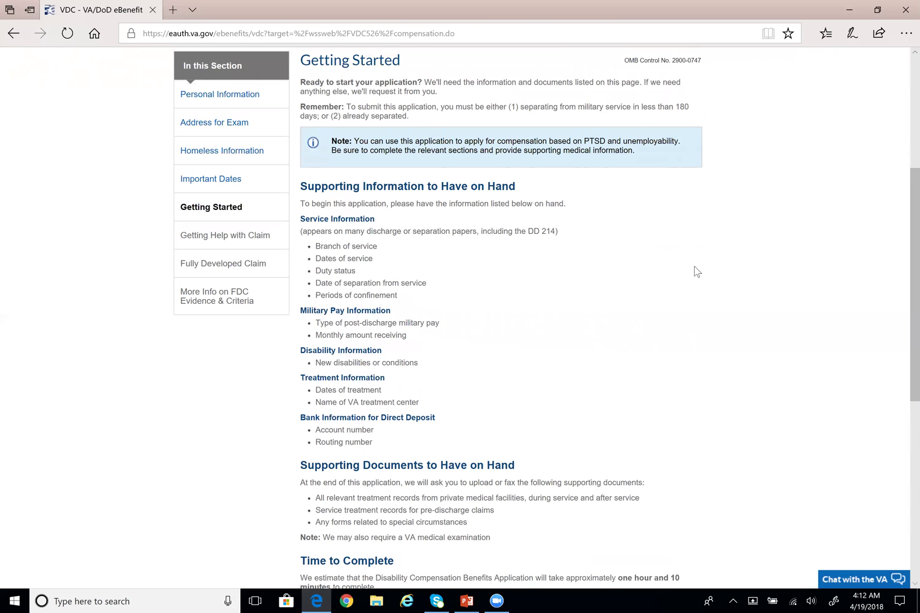
pyautogui.moveTo(622, 142); pyautogui.dragTo(674, 142)
pyautogui.click(635, 218)
pyautogui.scroll(-3, 635, 219)
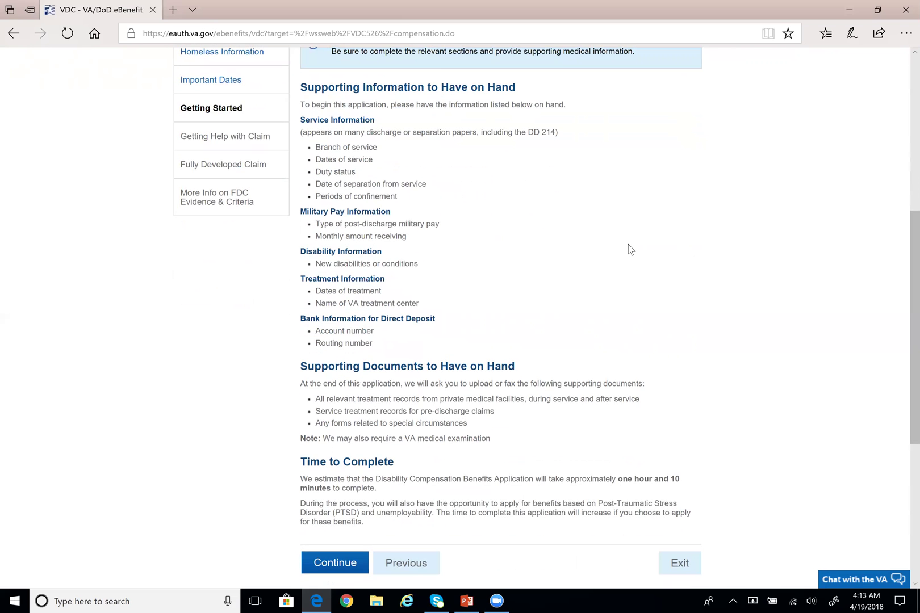
pyautogui.scroll(-1, 599, 220)
pyautogui.scroll(-1, 528, 308)
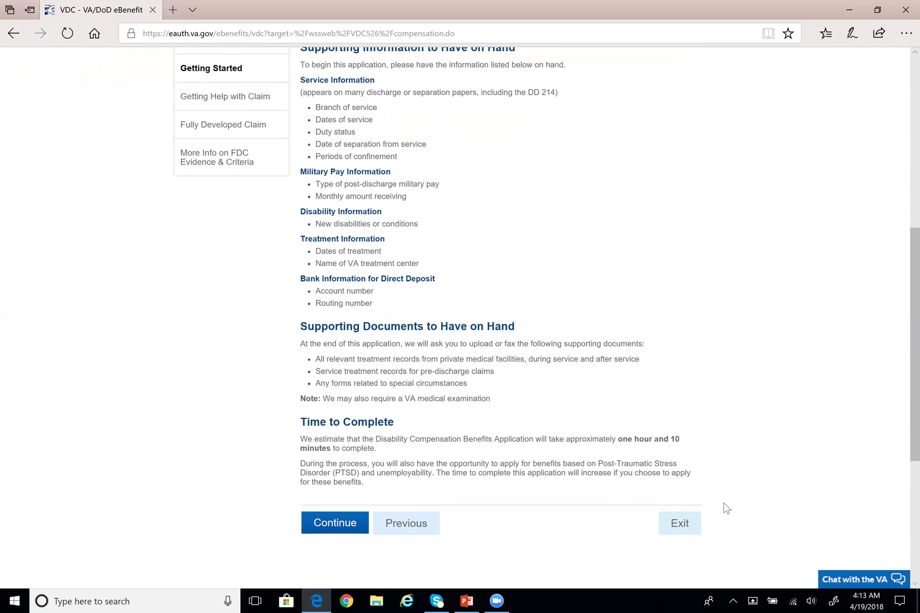
pyautogui.scroll(-1, 611, 501)
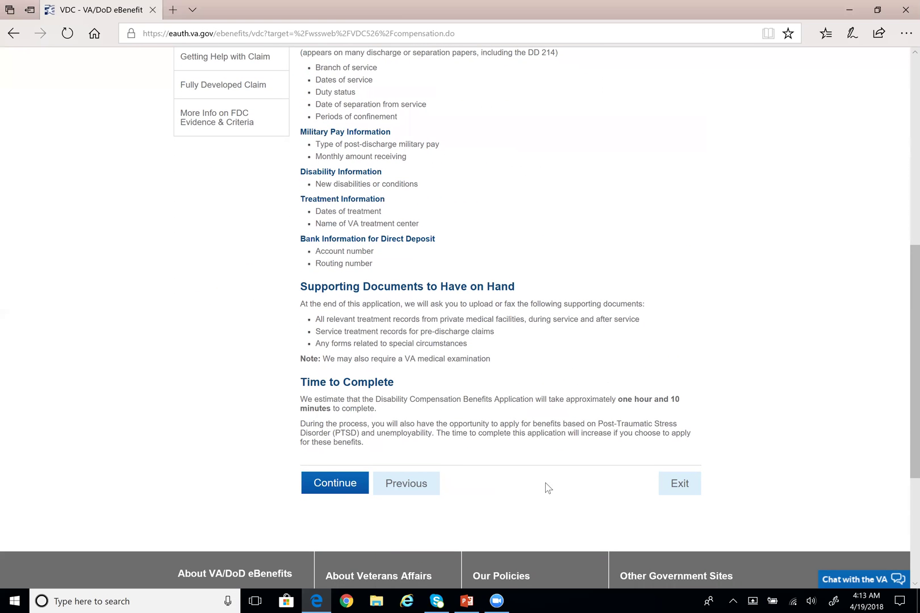
pyautogui.tripleClick(446, 404)
pyautogui.click(446, 422)
pyautogui.moveTo(617, 399); pyautogui.dragTo(680, 399)
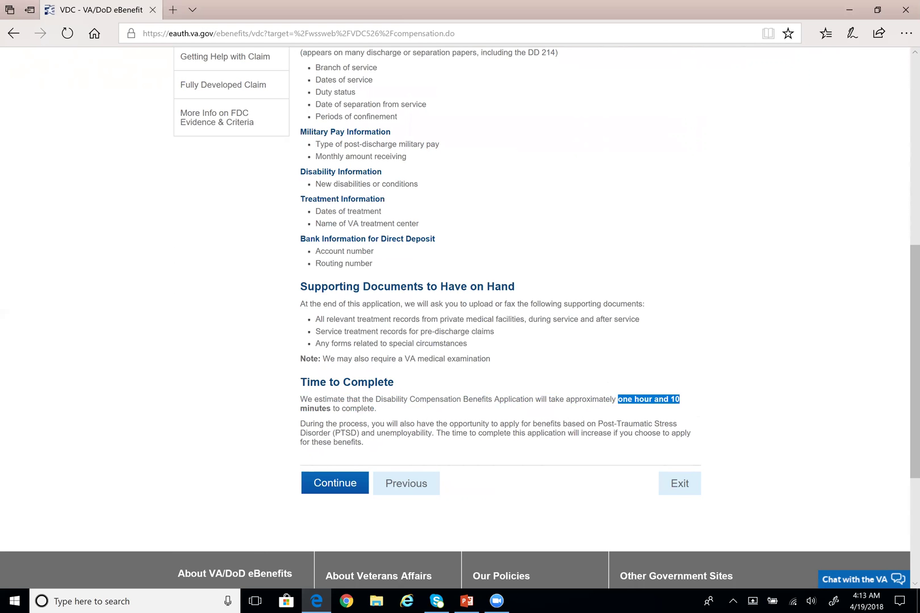
pyautogui.click(611, 413)
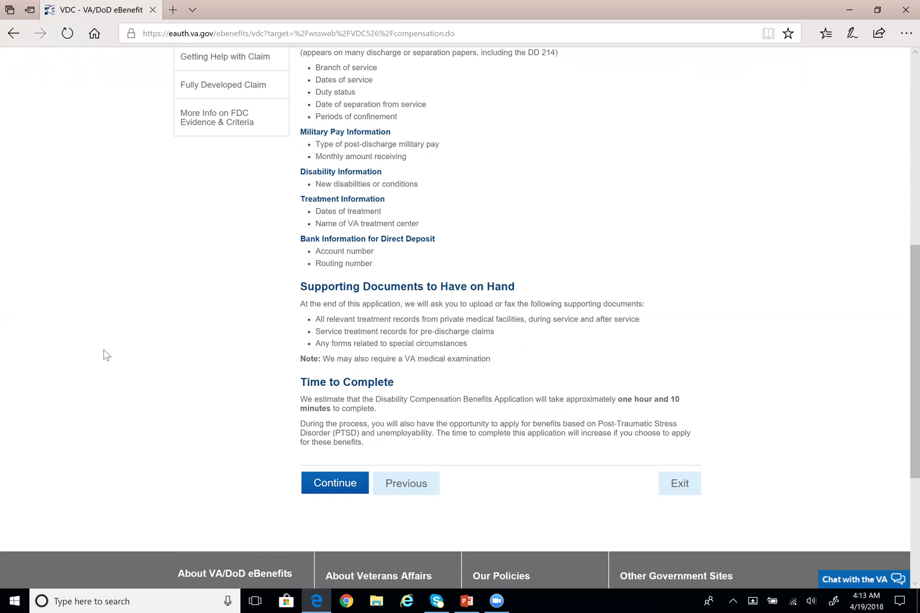
pyautogui.scroll(1, 99, 357)
pyautogui.scroll(-1, 100, 357)
pyautogui.click(340, 491)
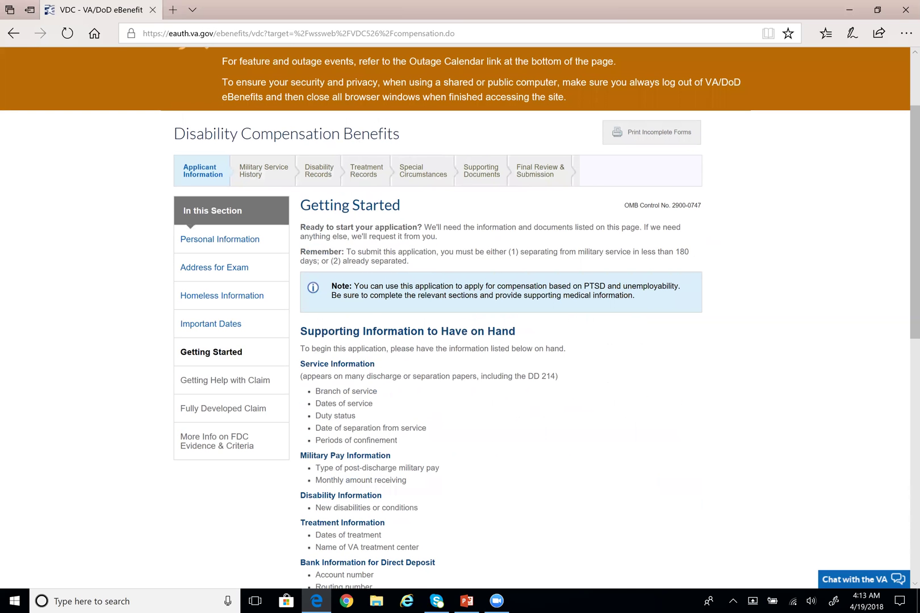
pyautogui.scroll(-5, 449, 255)
pyautogui.scroll(2, 397, 341)
pyautogui.scroll(-3, 329, 437)
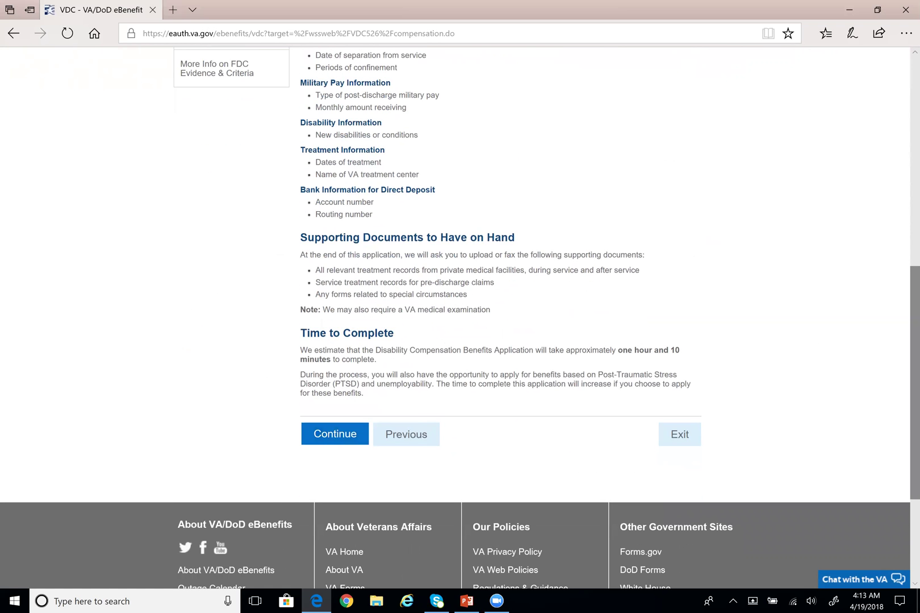
# Go to Getting Help with Your Claim and read its introductory paragraphs about finding a representative
pyautogui.click(335, 435)
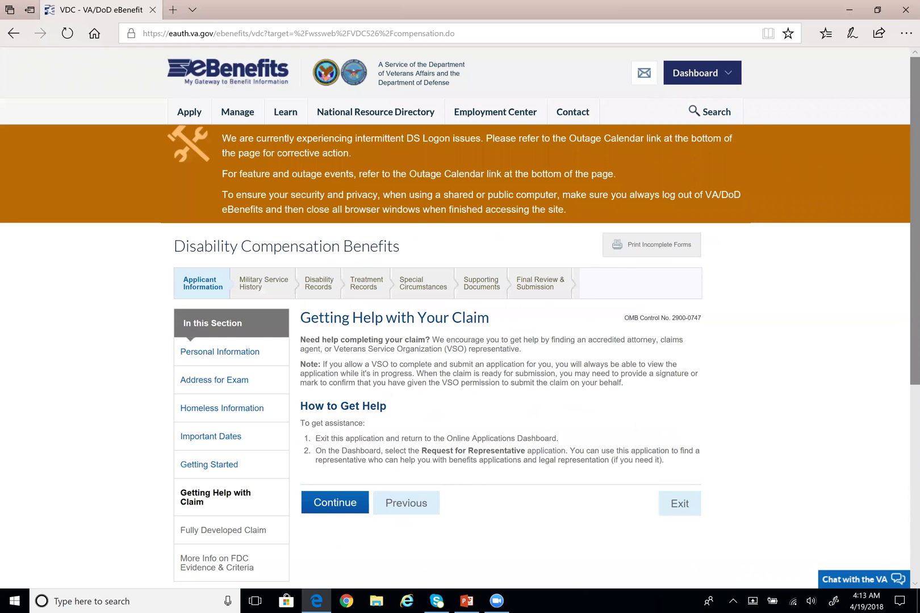
pyautogui.scroll(-1, 813, 425)
pyautogui.scroll(-1, 762, 409)
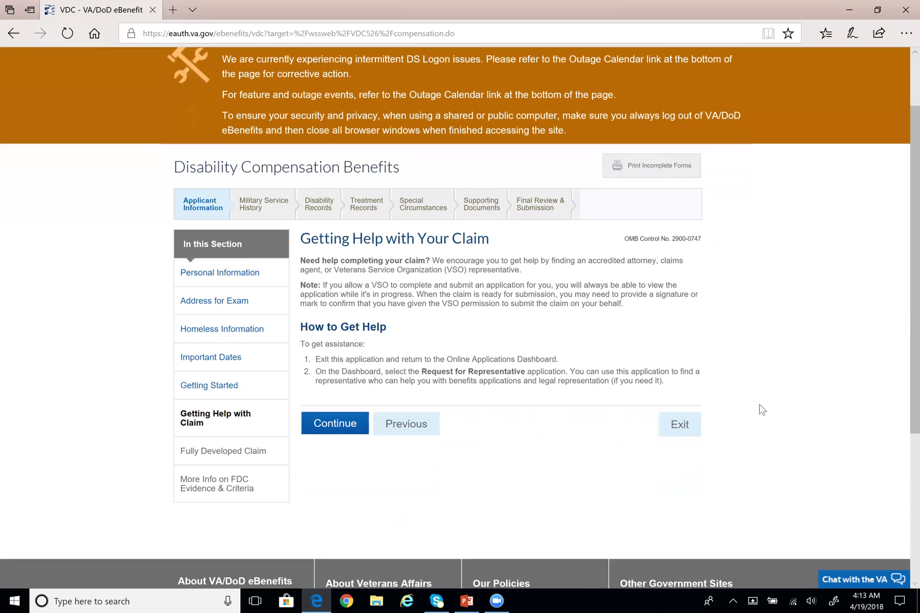
pyautogui.moveTo(432, 261); pyautogui.dragTo(521, 269)
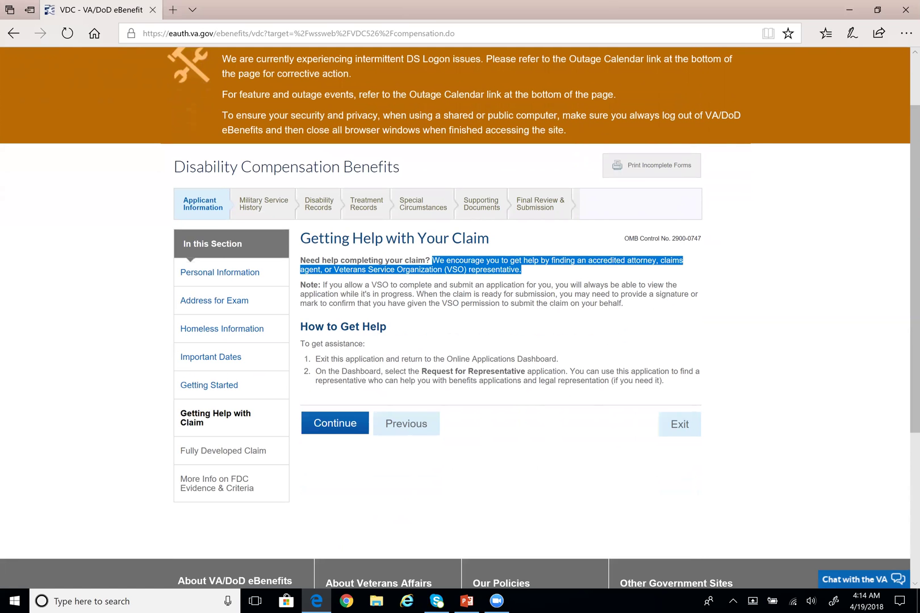
pyautogui.click(662, 306)
pyautogui.moveTo(639, 307); pyautogui.dragTo(295, 265)
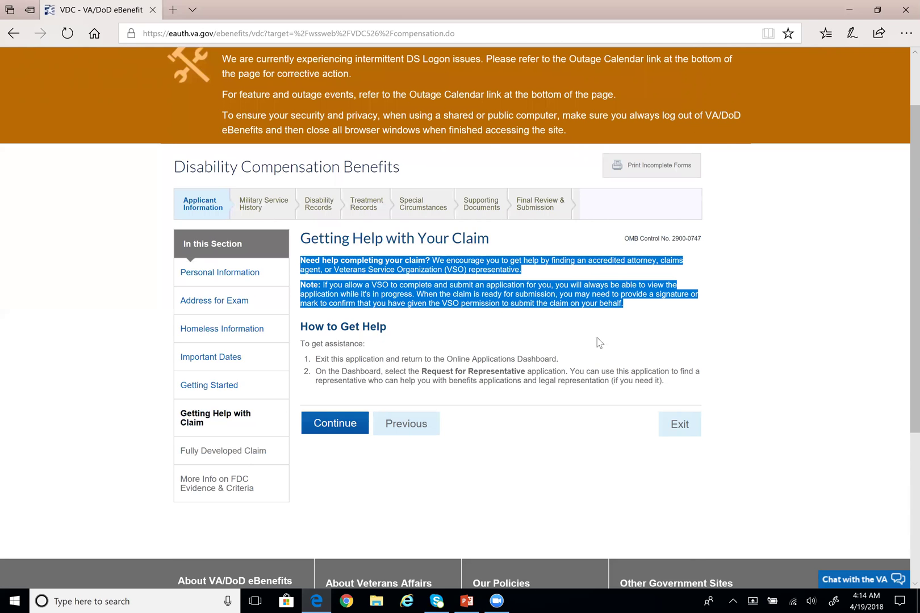
pyautogui.click(647, 329)
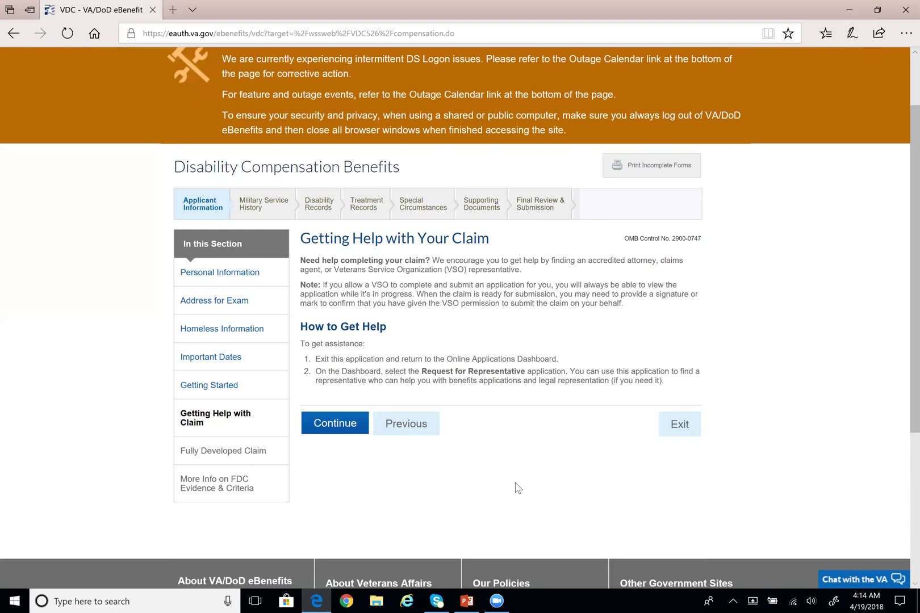
pyautogui.scroll(1, 449, 499)
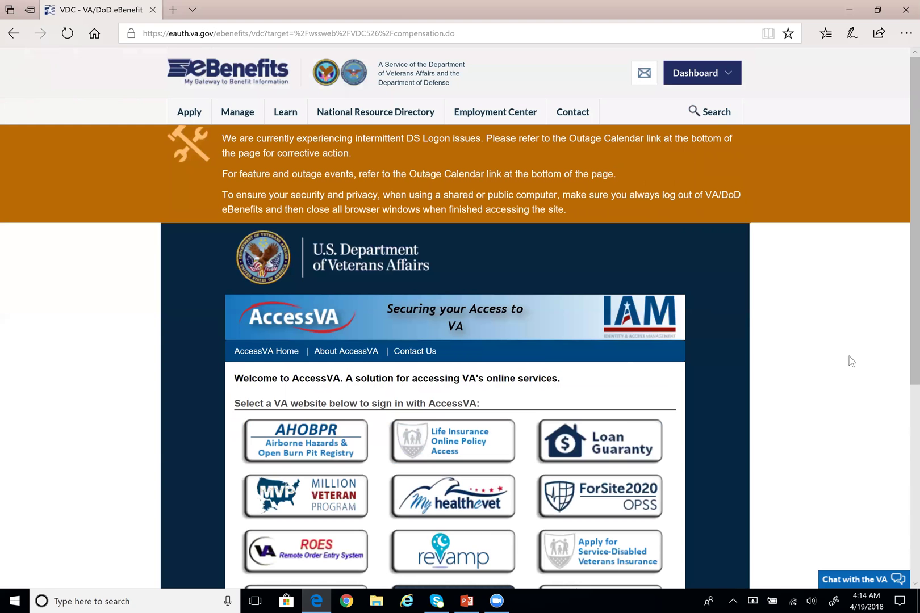
# Choose Apply for disability compensation from the Apply menu
pyautogui.scroll(-3, 734, 272)
pyautogui.scroll(3, 731, 271)
pyautogui.click(724, 74)
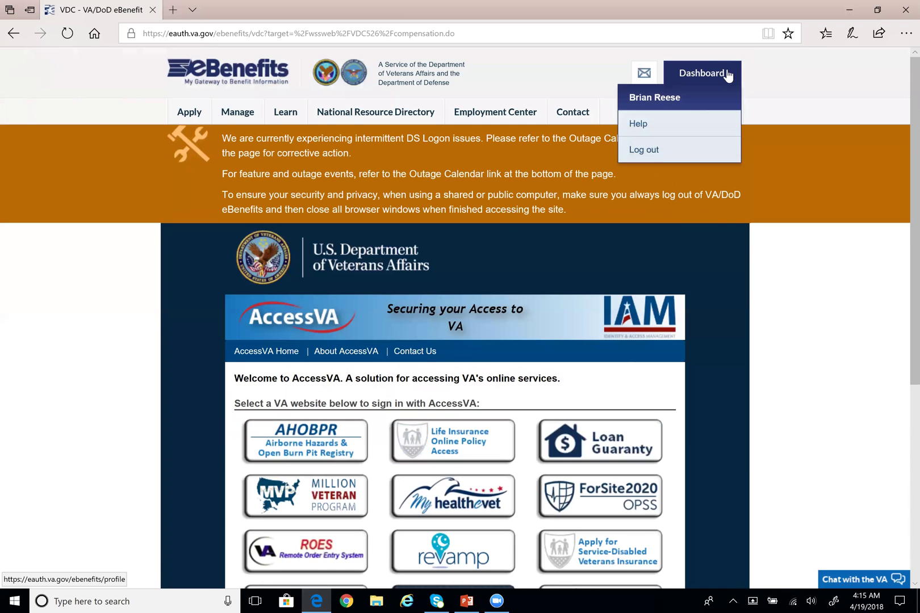
pyautogui.moveTo(195, 119)
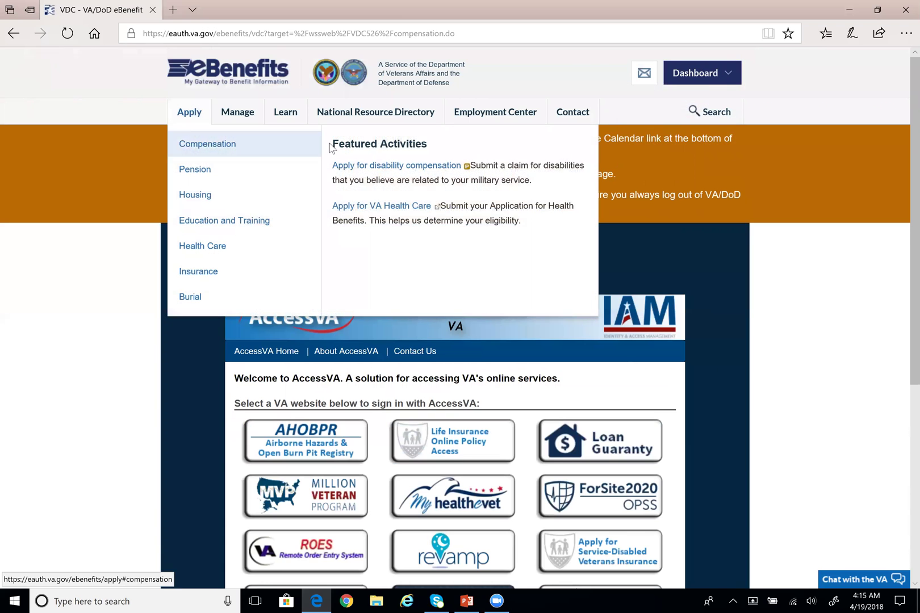
pyautogui.click(390, 168)
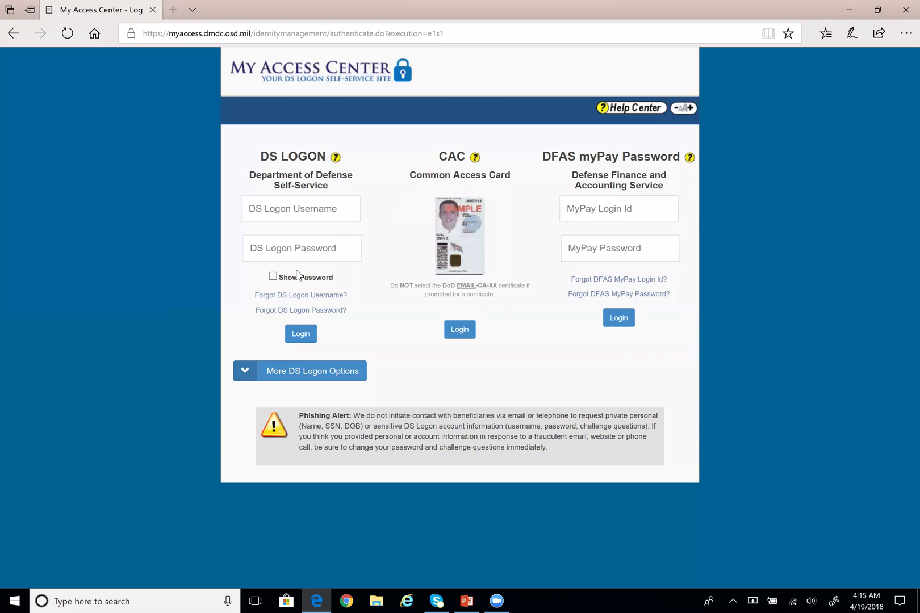
# Go to ebenefits.va.gov, start Log in, and accept the consent to monitor statement
pyautogui.click(204, 34)
pyautogui.write('ebenefits.va.gov/')
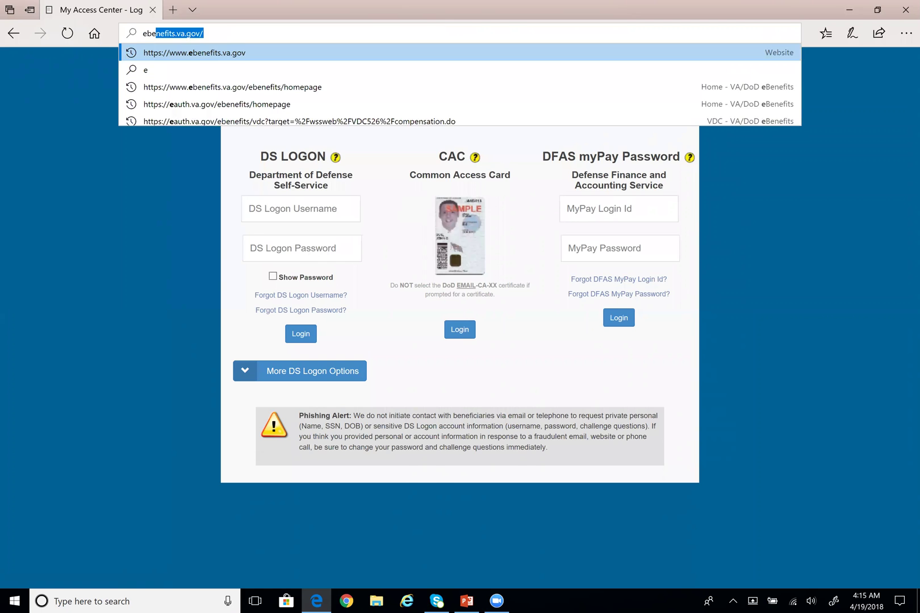
pyautogui.press('Return')
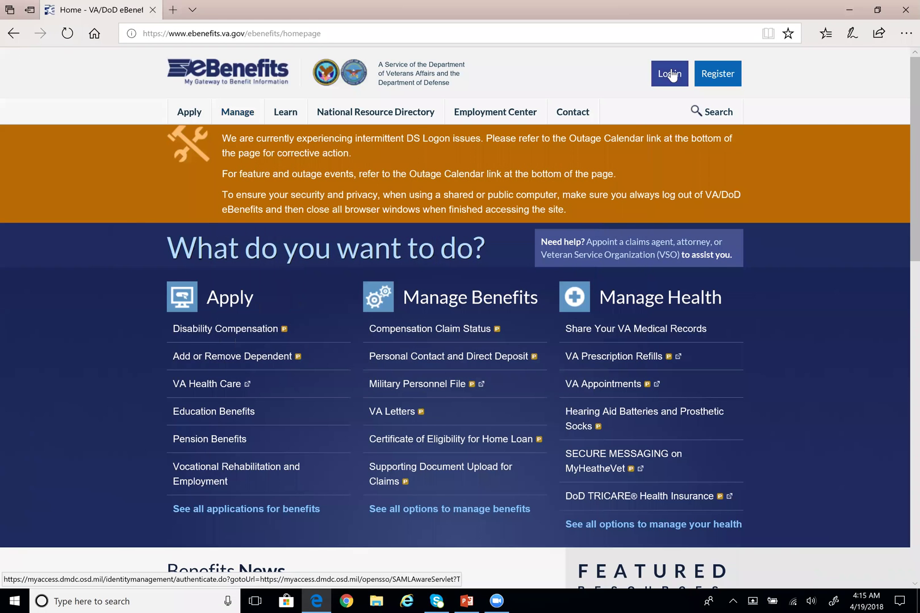
pyautogui.click(669, 73)
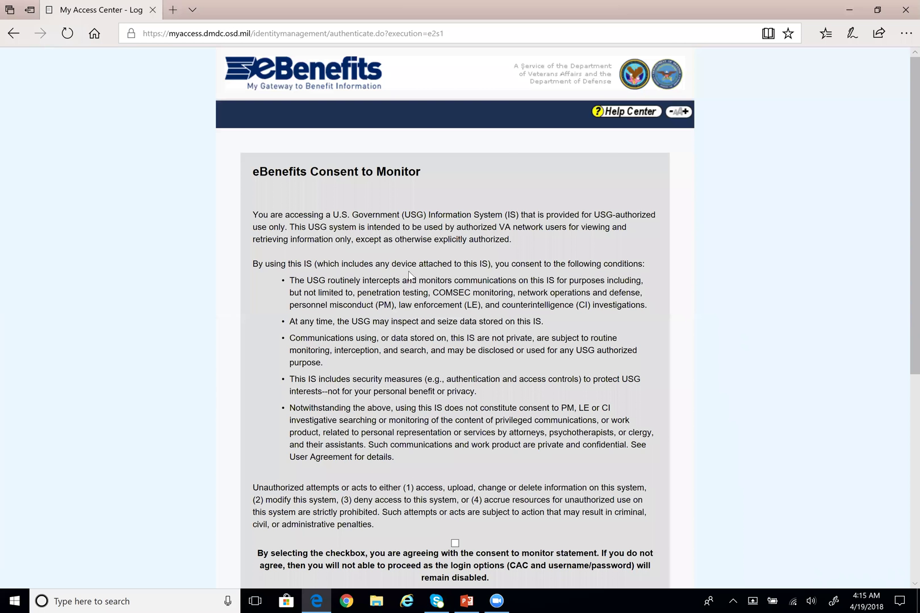
pyautogui.scroll(-4, 412, 279)
pyautogui.click(455, 328)
# Sign in with the DS Logon username and account password
pyautogui.scroll(-3, 454, 318)
pyautogui.click(335, 328)
pyautogui.press('Tab')
pyautogui.write('•••••••')
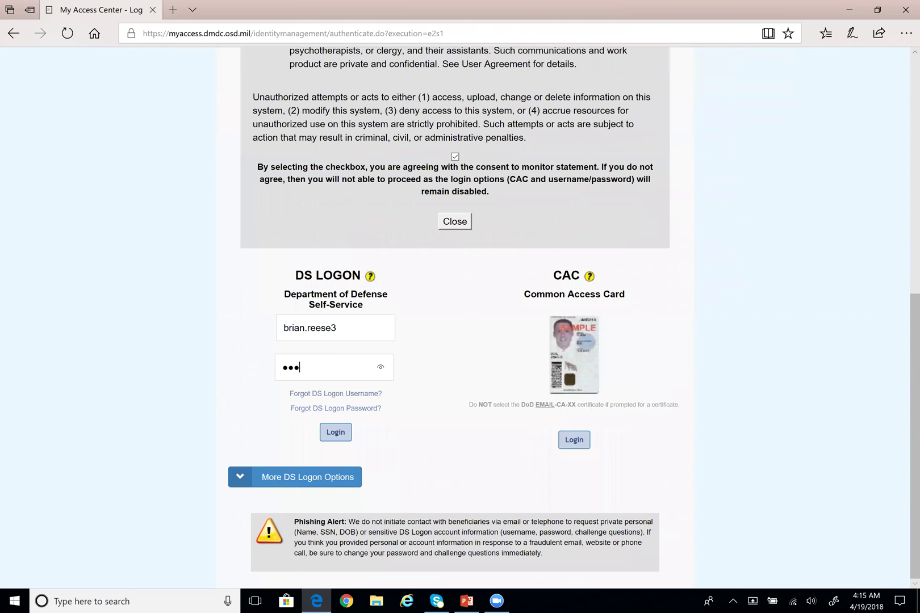
pyautogui.write('••••')
pyautogui.click(337, 433)
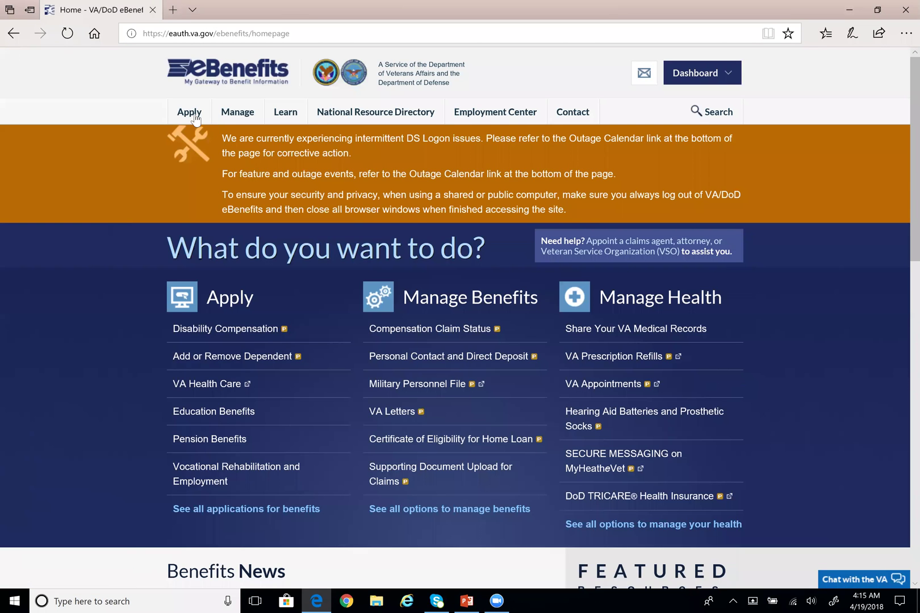
# Reopen the in-progress disability compensation application and continue past the open-application notice
pyautogui.moveTo(190, 117)
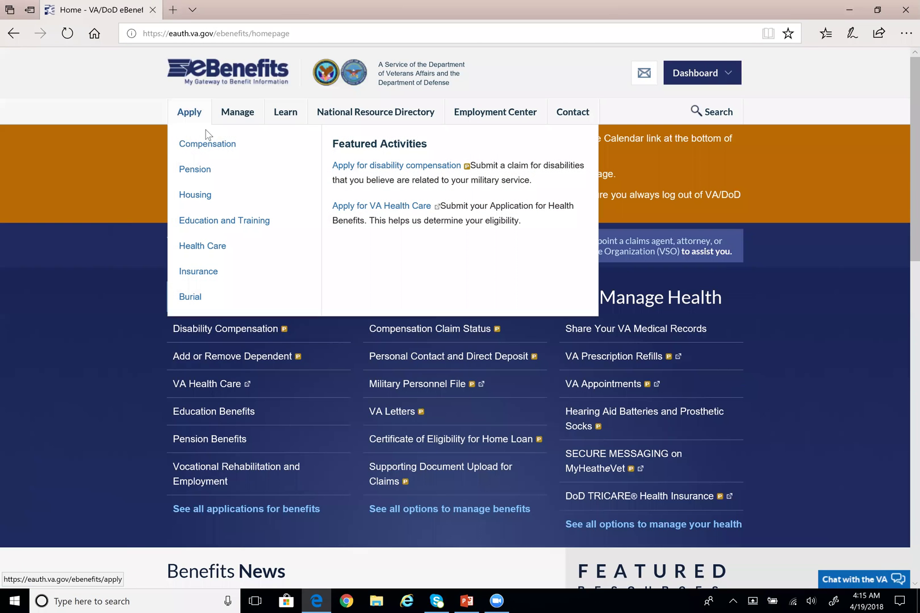
pyautogui.click(375, 168)
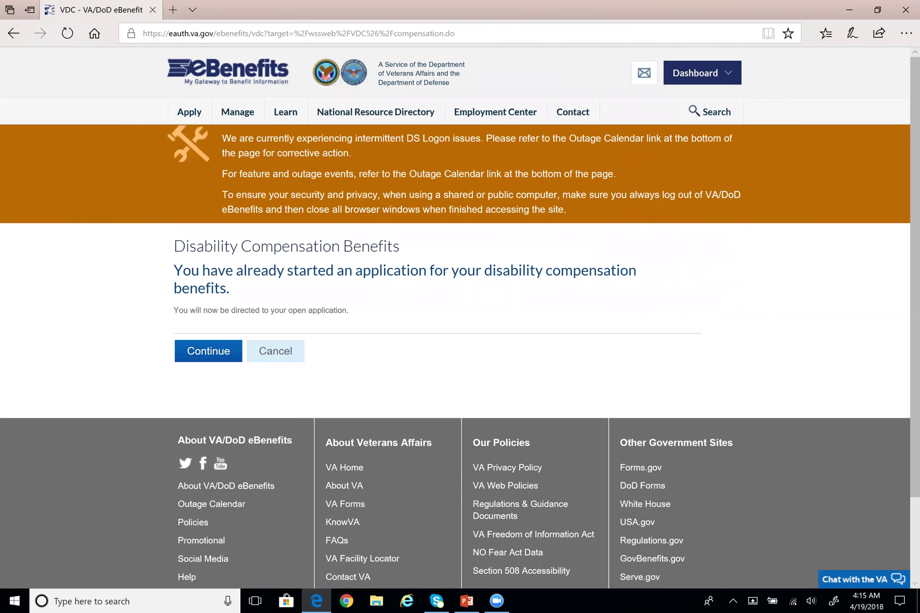
pyautogui.moveTo(174, 246); pyautogui.dragTo(397, 248)
pyautogui.click(313, 284)
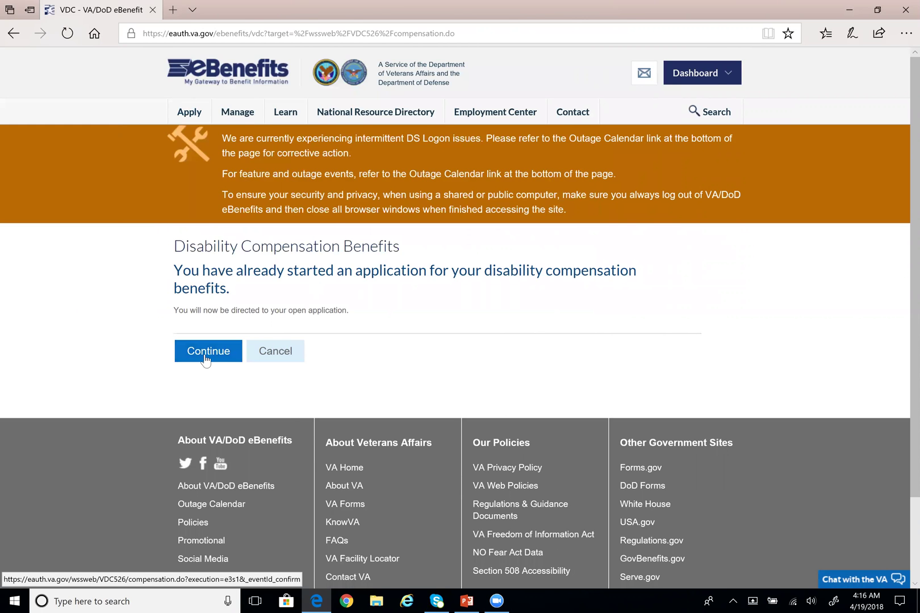
pyautogui.click(206, 357)
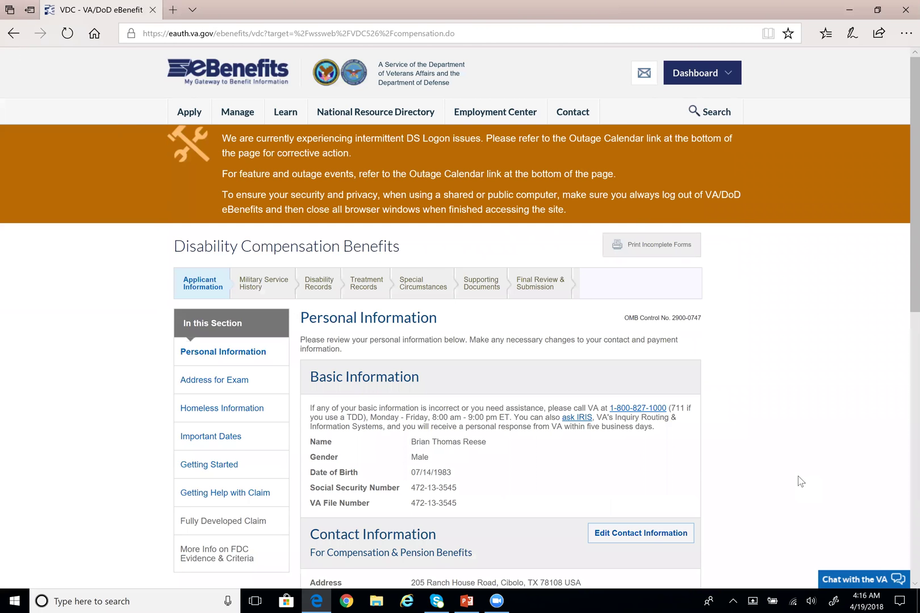
pyautogui.scroll(-3, 755, 453)
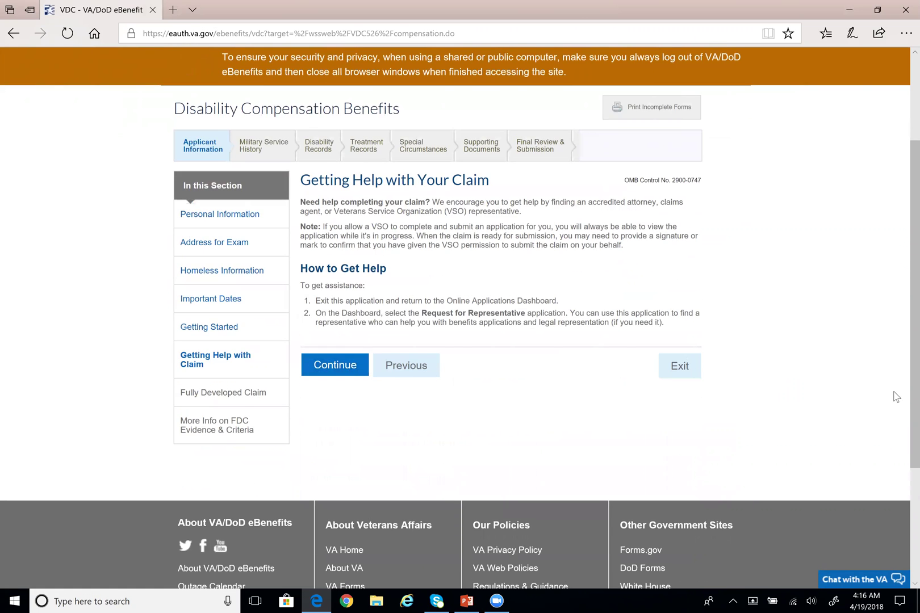
# Read the Standard vs. Fully Developed Claim heading on the FDC Program page
pyautogui.scroll(-3, 896, 396)
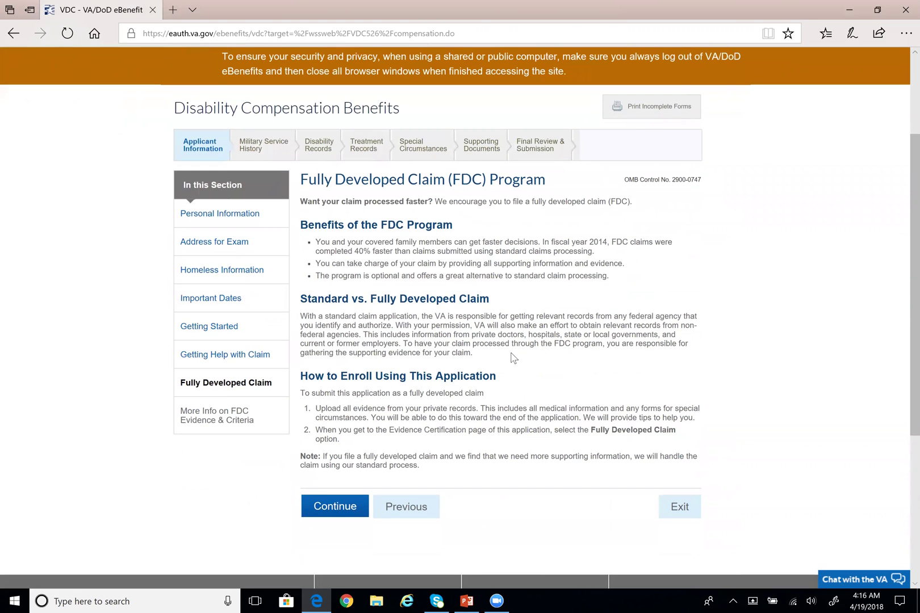
pyautogui.moveTo(489, 300); pyautogui.dragTo(299, 301)
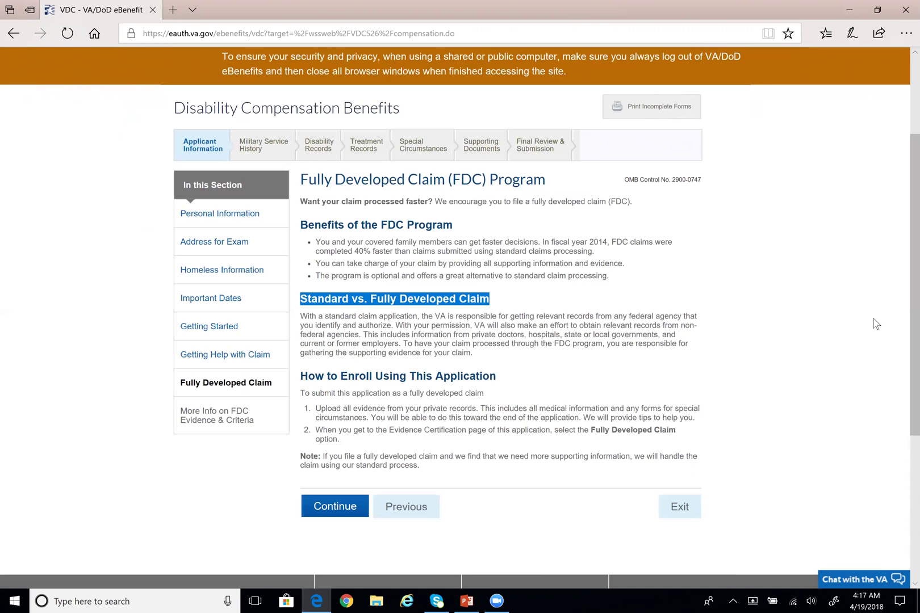
pyautogui.click(549, 294)
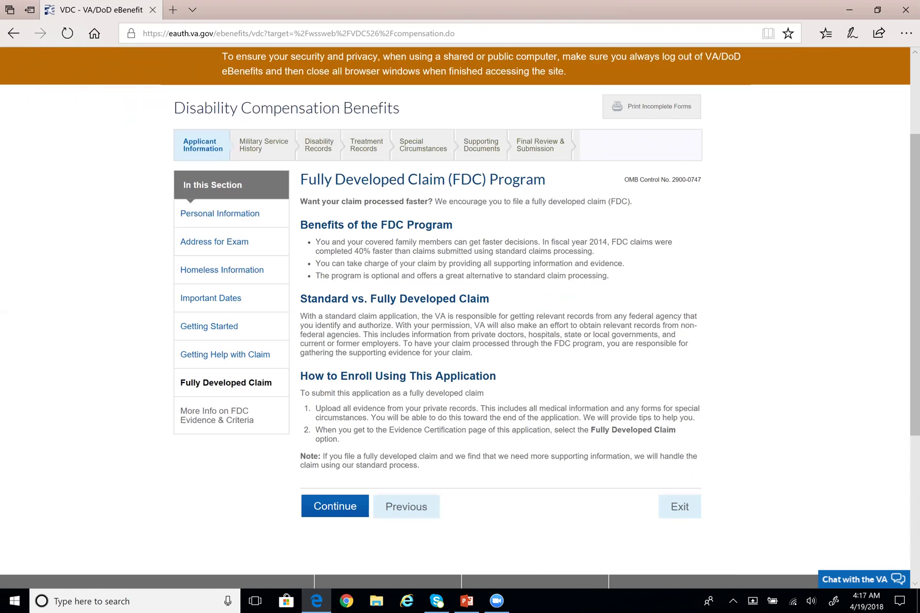
pyautogui.moveTo(300, 299); pyautogui.dragTo(348, 299)
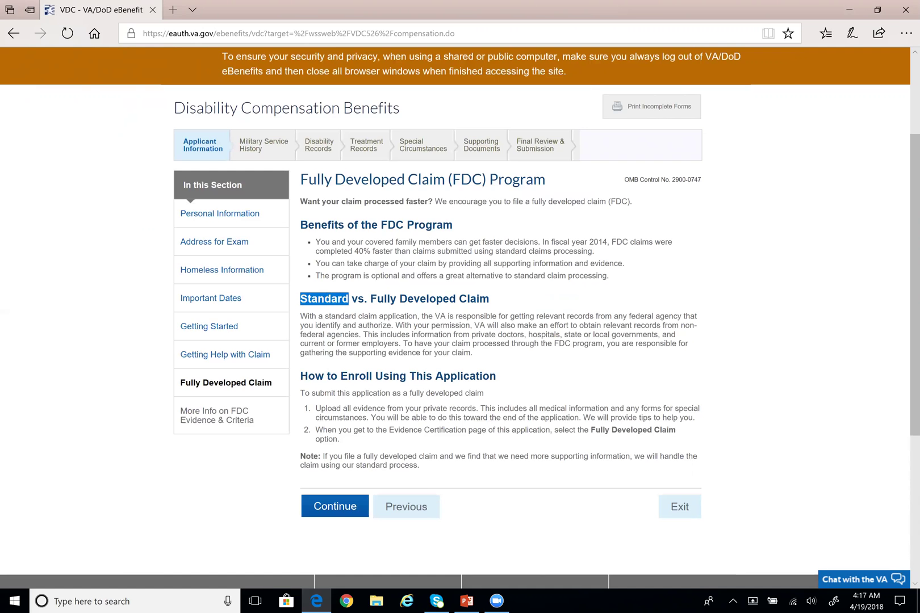
# Review the Fully Developed Claim heading and the 'Want your claim processed faster' question
pyautogui.click(508, 355)
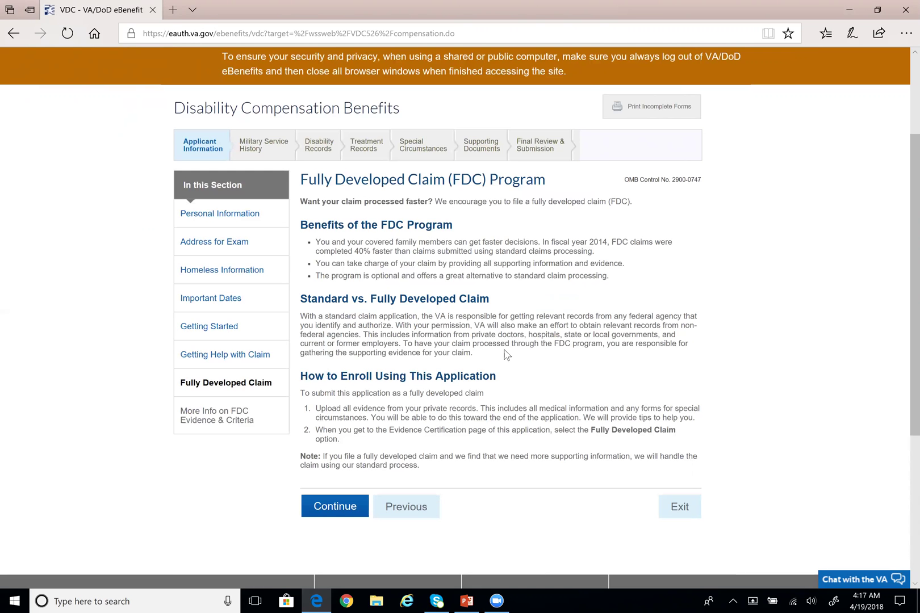
pyautogui.moveTo(370, 299); pyautogui.dragTo(489, 301)
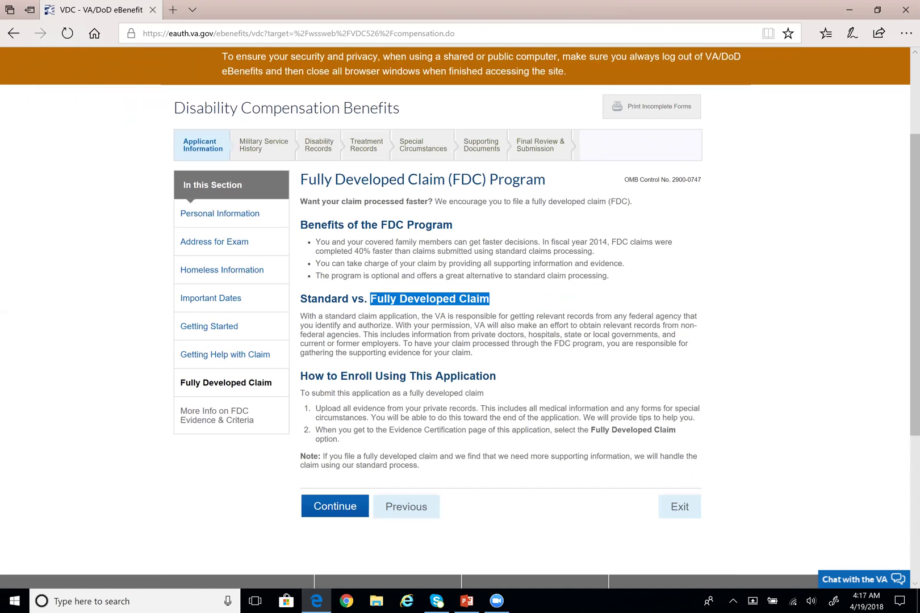
pyautogui.click(519, 295)
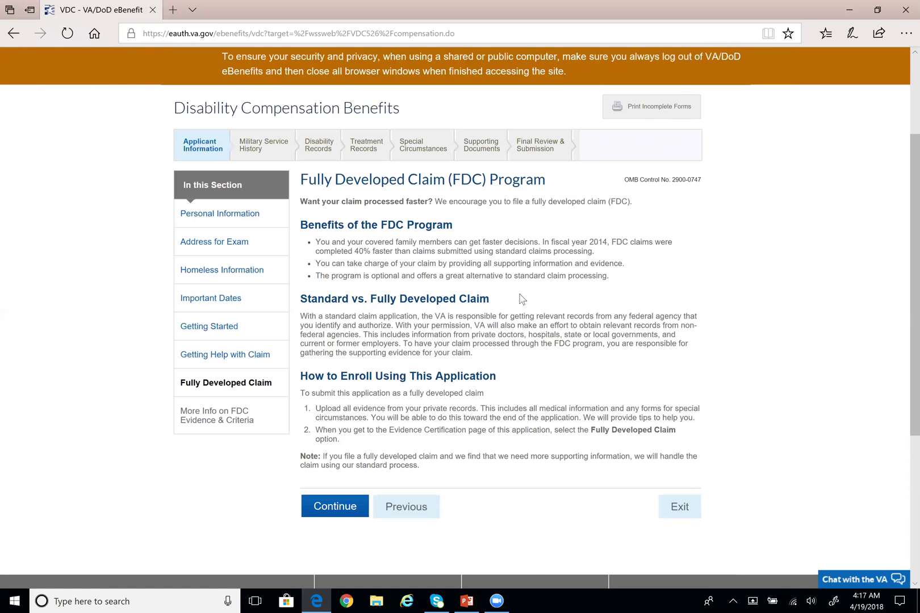
pyautogui.moveTo(296, 201); pyautogui.dragTo(426, 202)
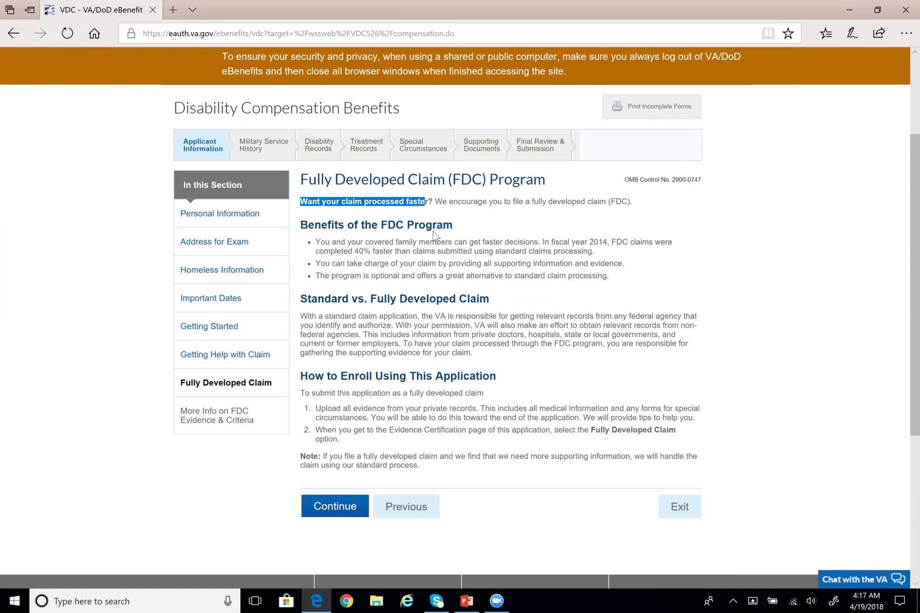
pyautogui.click(434, 235)
# Read the FDC enrollment steps, the Fully Developed Claim option, and the first benefit bullet
pyautogui.scroll(-1, 477, 262)
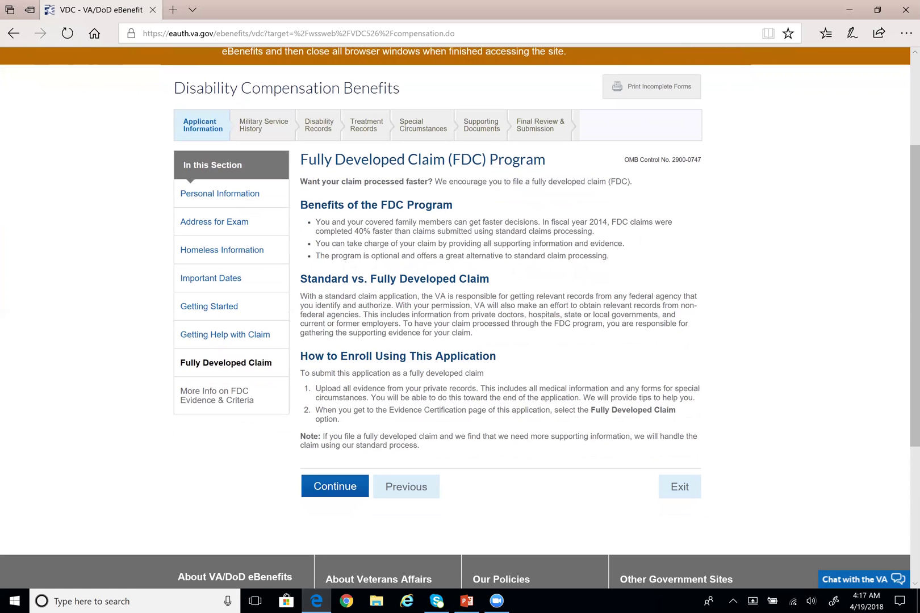
pyautogui.moveTo(345, 419); pyautogui.dragTo(342, 415)
pyautogui.click(441, 418)
pyautogui.moveTo(592, 411); pyautogui.dragTo(669, 425)
pyautogui.click(653, 430)
pyautogui.moveTo(316, 222); pyautogui.dragTo(423, 232)
pyautogui.click(475, 267)
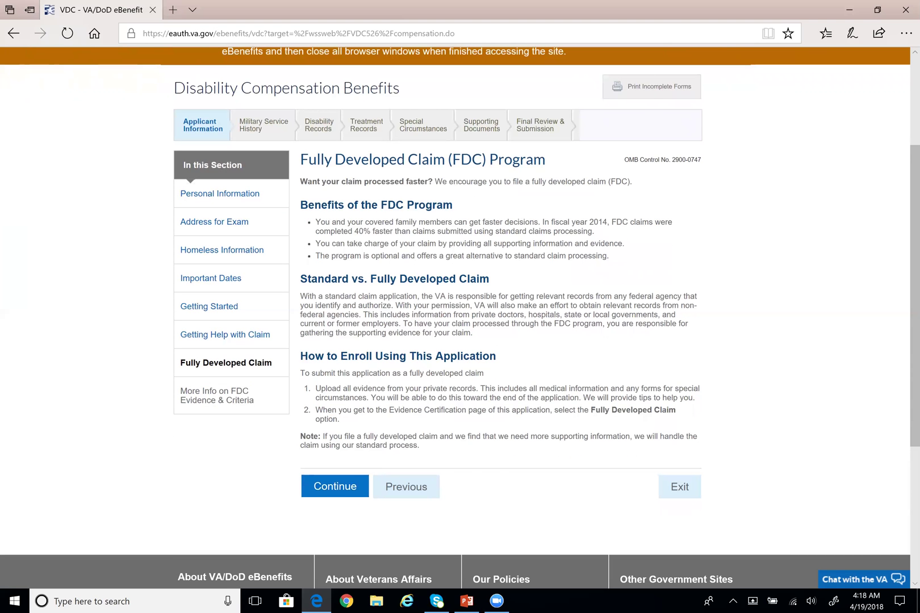
pyautogui.scroll(-2, 616, 387)
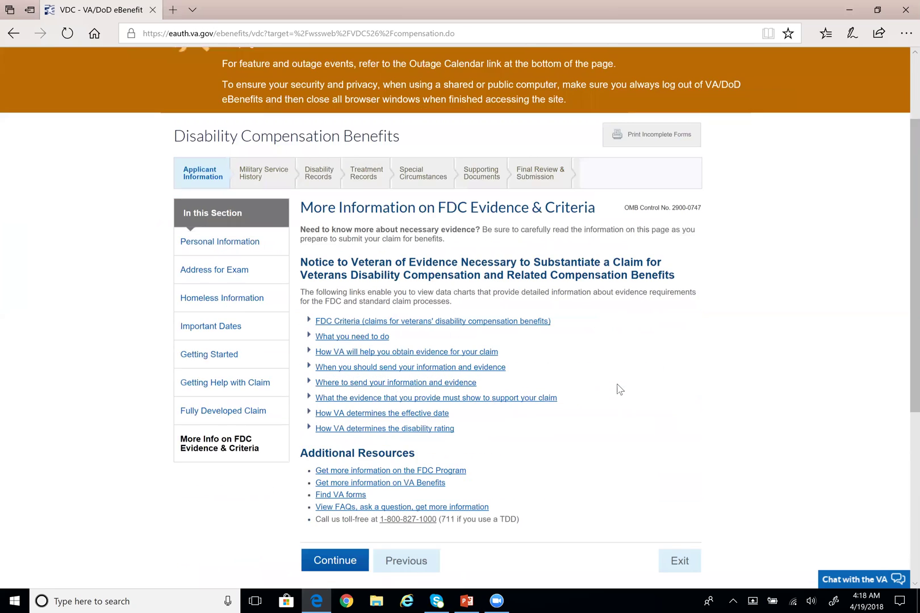
pyautogui.scroll(-1, 619, 389)
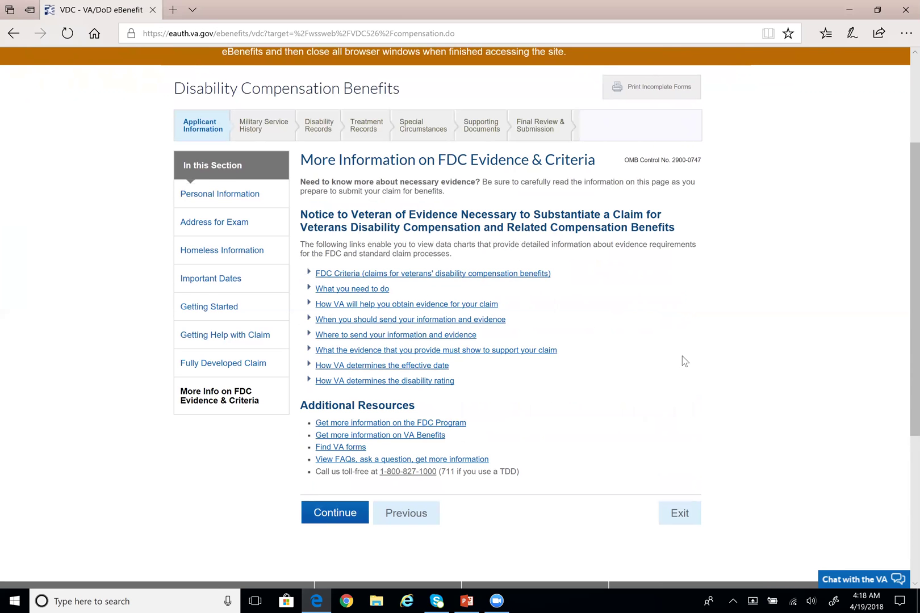
pyautogui.scroll(1, 724, 372)
pyautogui.scroll(-1, 723, 372)
pyautogui.scroll(-1, 725, 369)
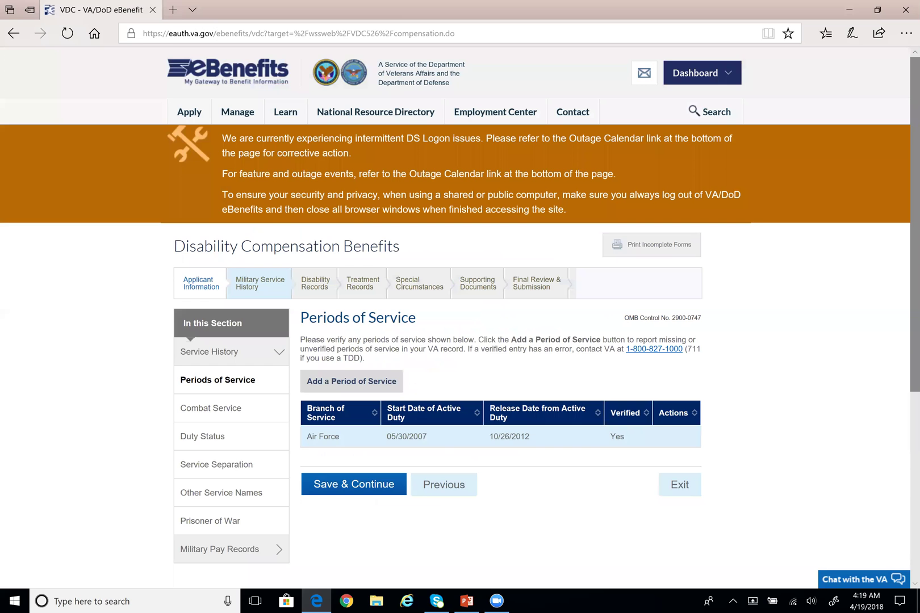
# Check Periods of Service listing verified Air Force service 05/30/2007–10/26/2012
pyautogui.scroll(-2, 272, 211)
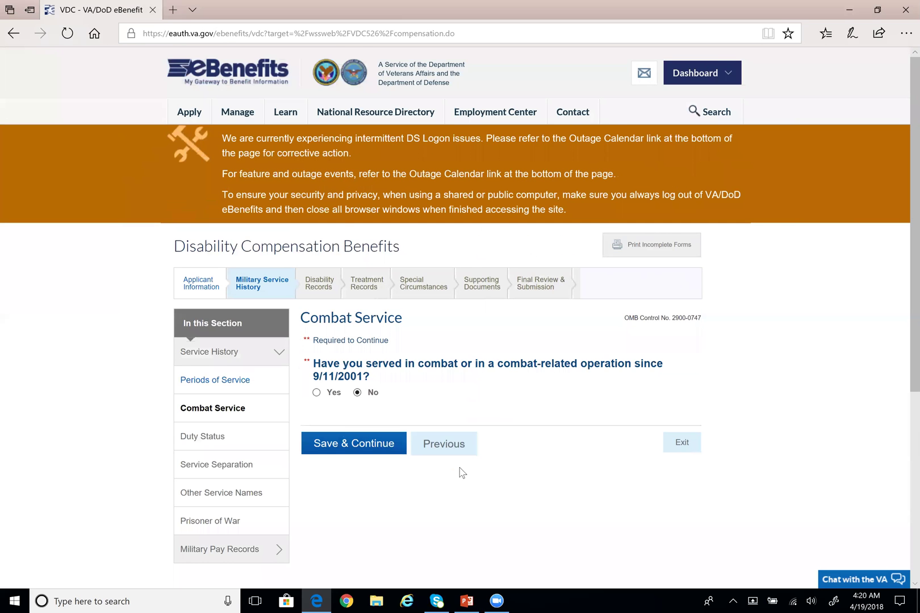
# Answer the Combat Service question about combat since 9/11/2001
pyautogui.scroll(-2, 460, 472)
pyautogui.scroll(-2, 440, 437)
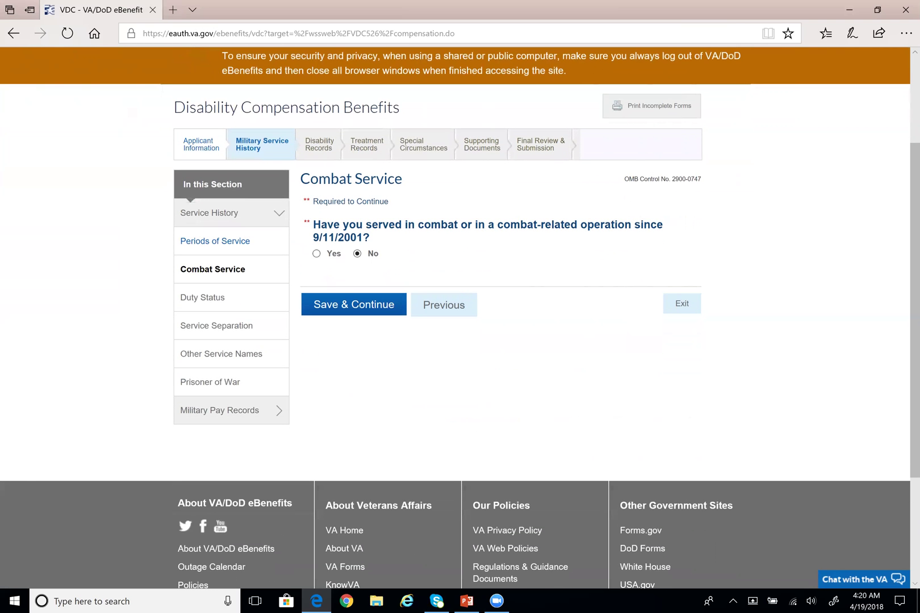
pyautogui.click(317, 255)
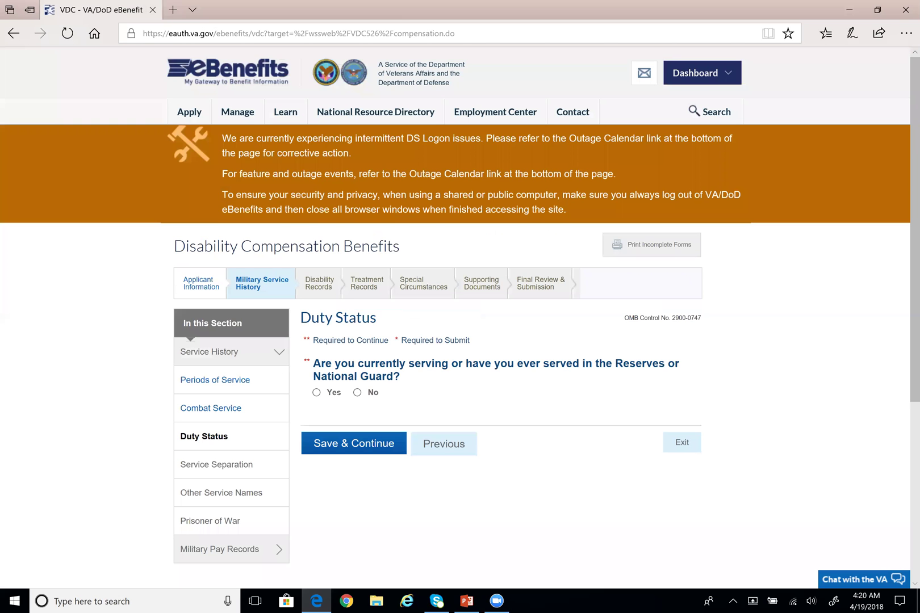
# Answer No to Reserves or National Guard service on the Duty Status page
pyautogui.scroll(-2, 511, 374)
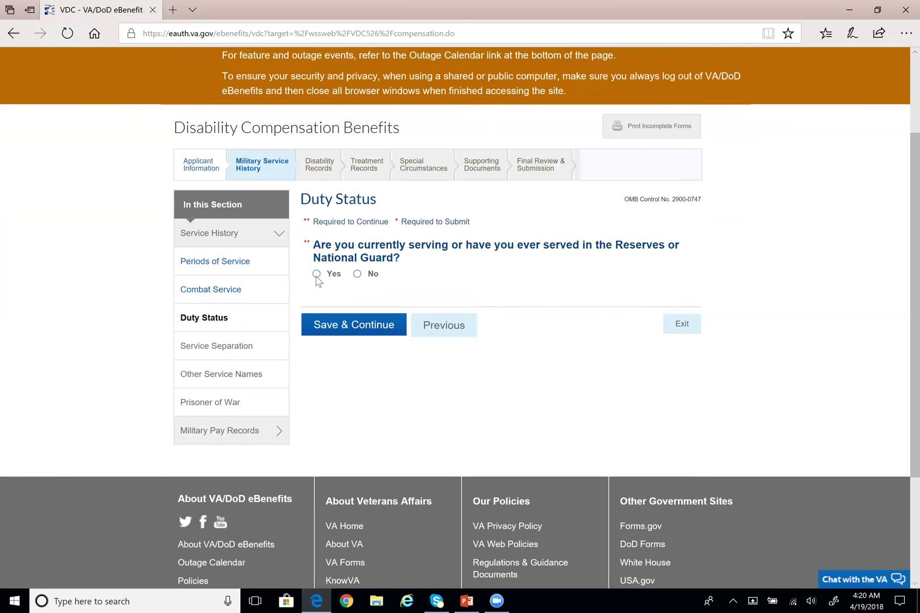
pyautogui.click(357, 274)
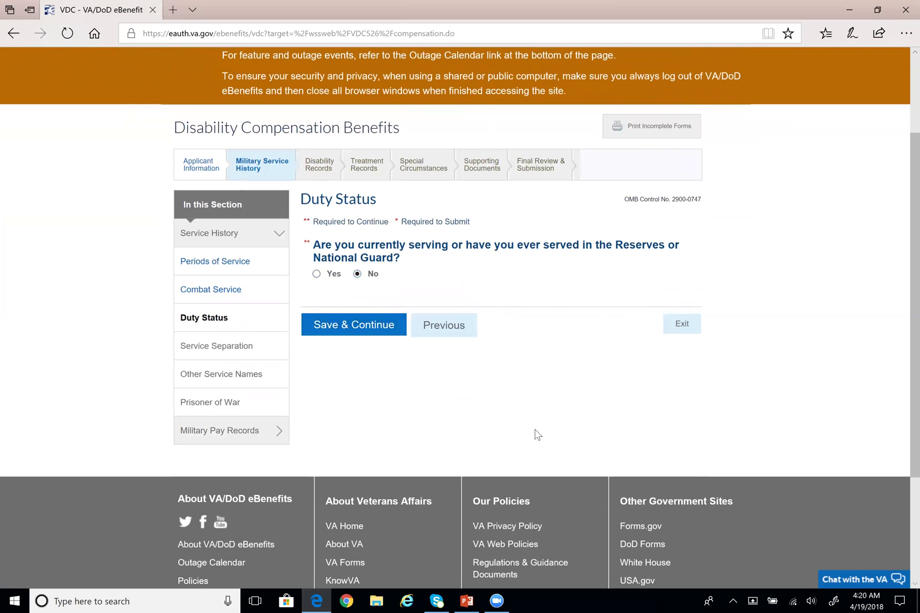
pyautogui.scroll(-2, 632, 420)
# Filter the separation place list for 'hanscom' and choose Hanscom AFB
pyautogui.scroll(-3, 631, 420)
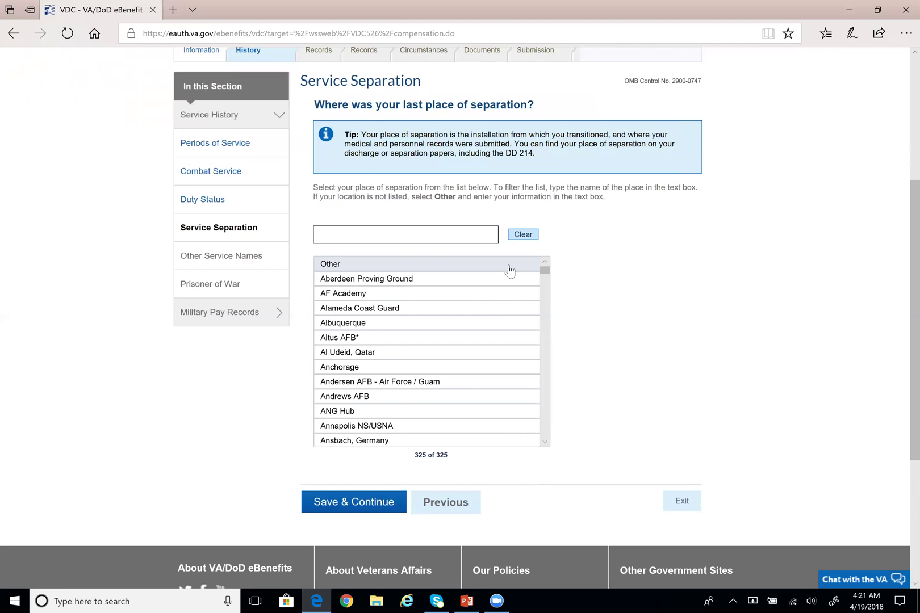
pyautogui.write('han')
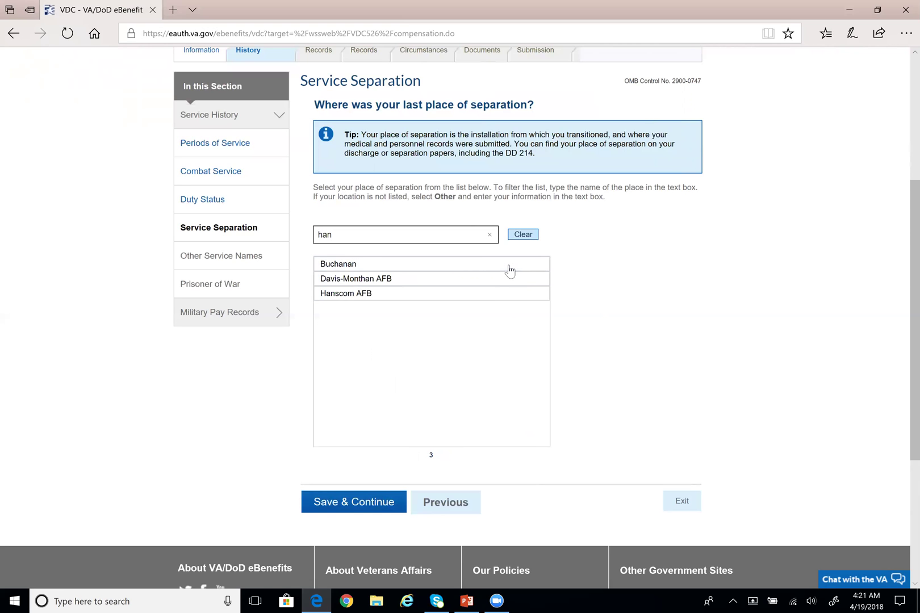
pyautogui.write('scom')
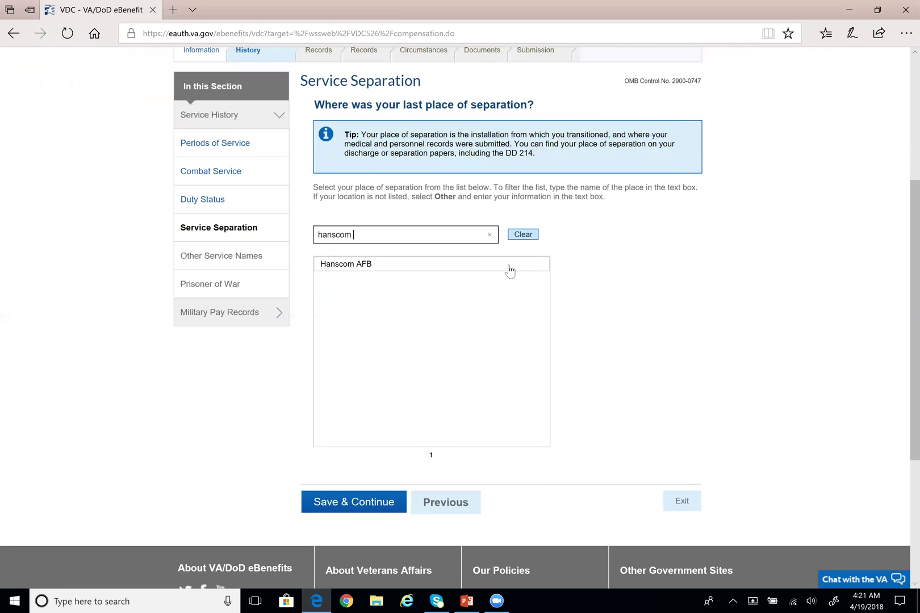
pyautogui.click(365, 265)
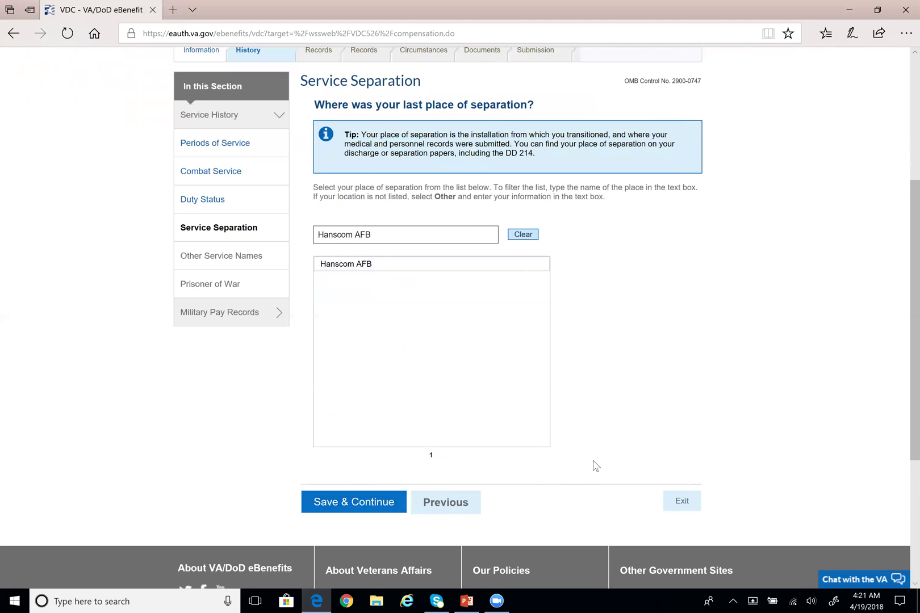
# Save Hanscom AFB, then continue through Service Names and Prisoner of War, both left at No
pyautogui.scroll(-1, 590, 457)
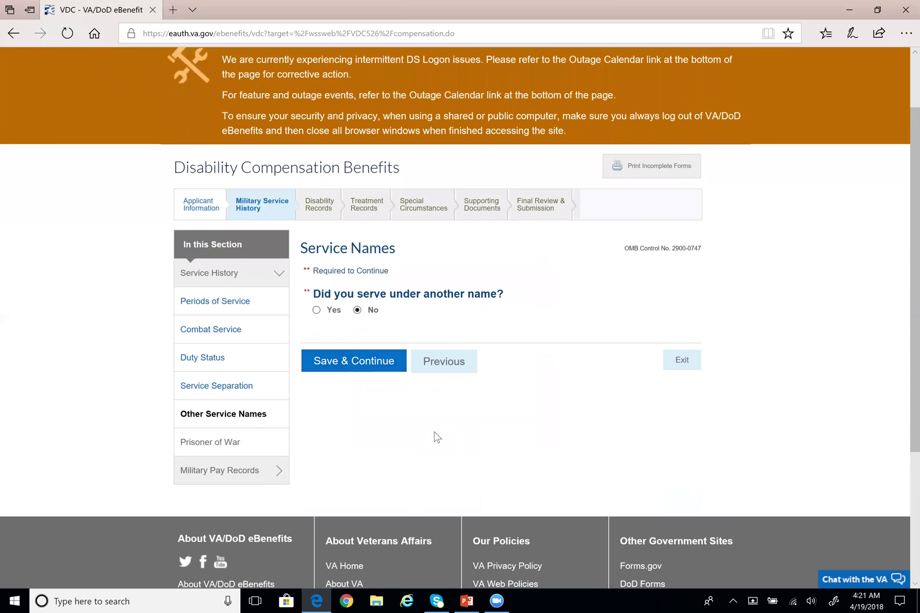
pyautogui.scroll(-1, 434, 438)
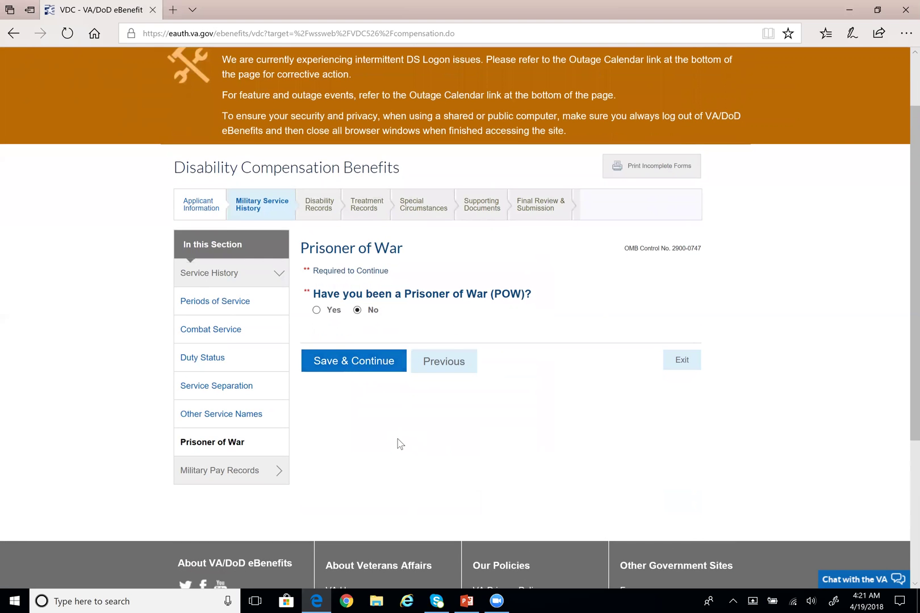
pyautogui.scroll(-1, 354, 352)
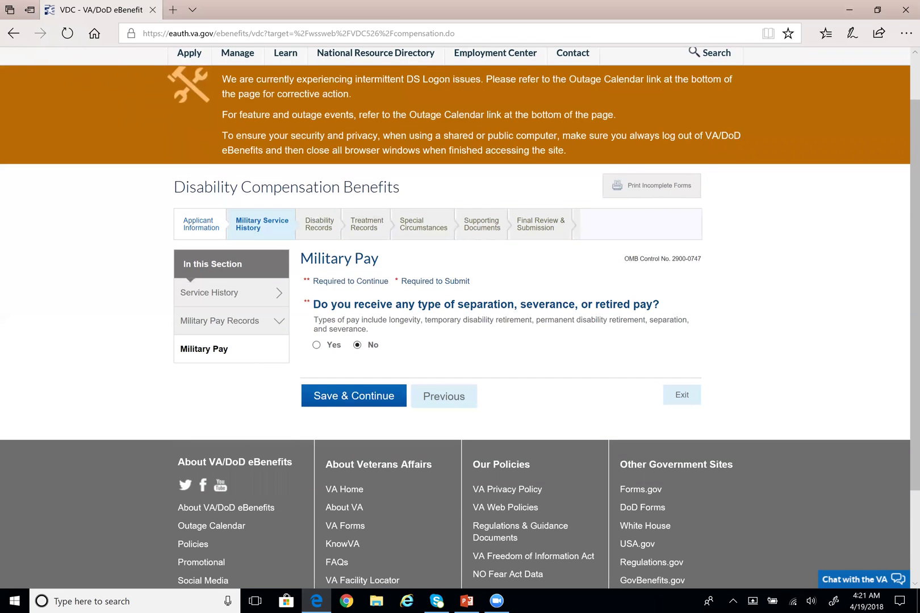
pyautogui.click(337, 342)
pyautogui.scroll(-1, 338, 345)
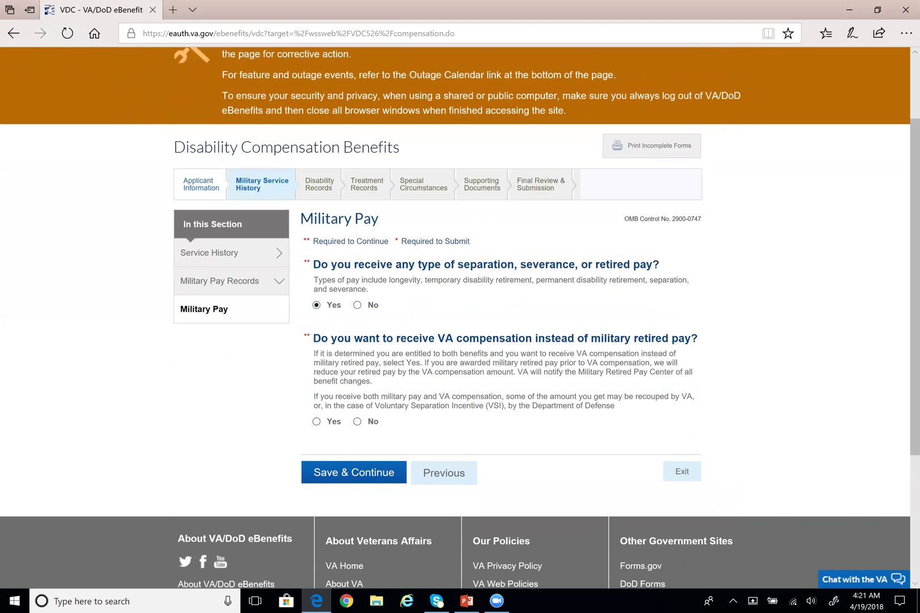
pyautogui.moveTo(627, 410); pyautogui.dragTo(295, 362)
pyautogui.moveTo(426, 363); pyautogui.dragTo(514, 373)
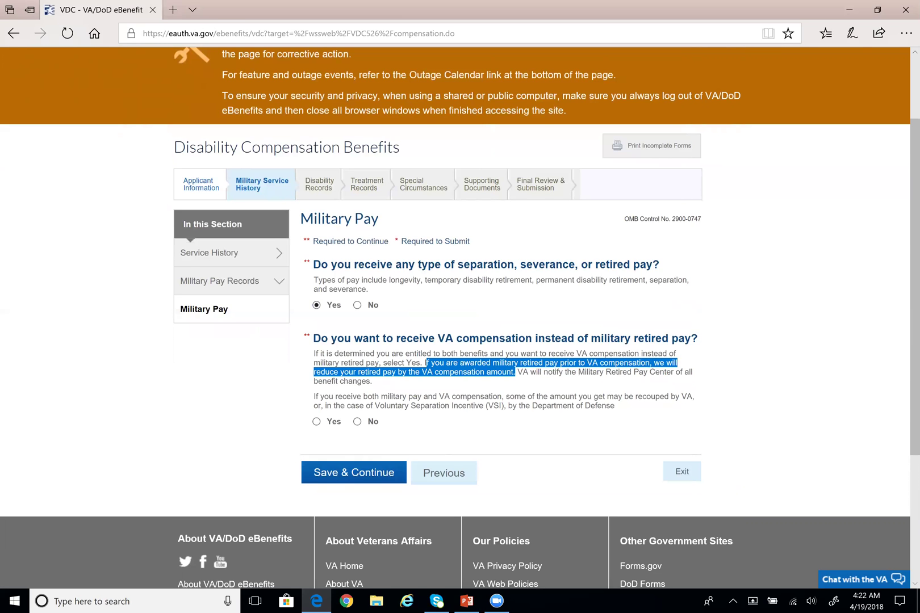
pyautogui.moveTo(320, 396); pyautogui.dragTo(615, 406)
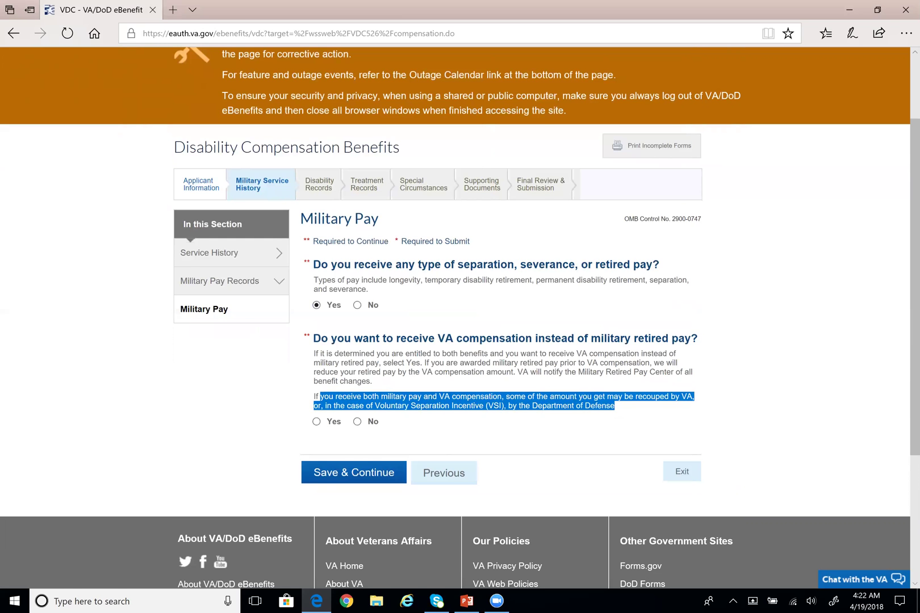
# Answer No to receiving separation, severance or retired pay and continue to Your Disabilities
pyautogui.click(570, 388)
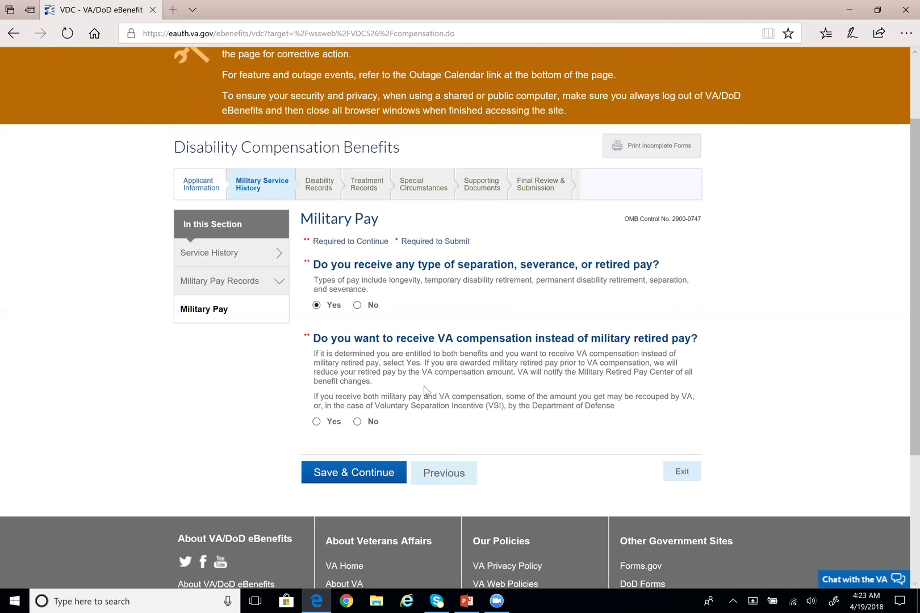
pyautogui.click(357, 306)
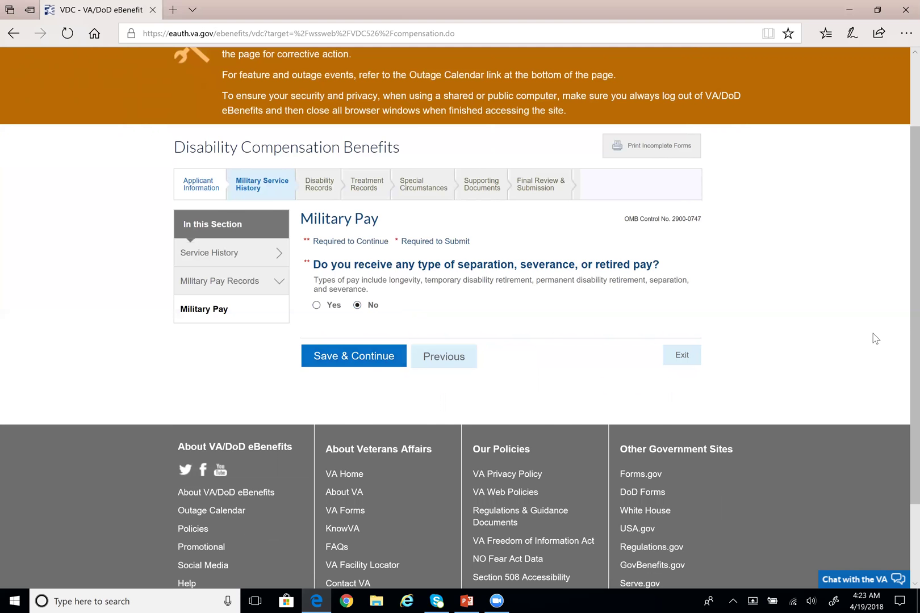
pyautogui.scroll(-2, 868, 341)
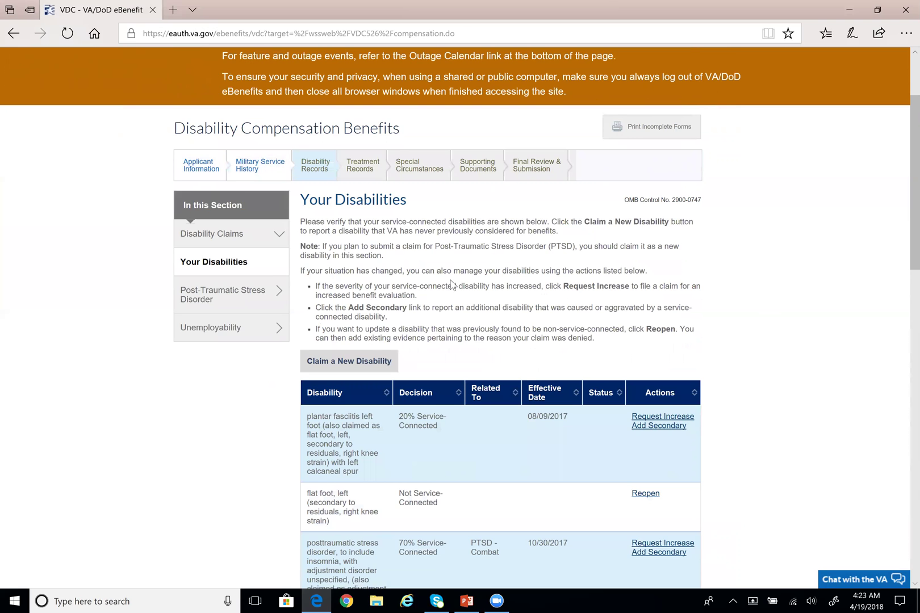
pyautogui.scroll(-1, 460, 318)
pyautogui.moveTo(300, 201); pyautogui.dragTo(559, 211)
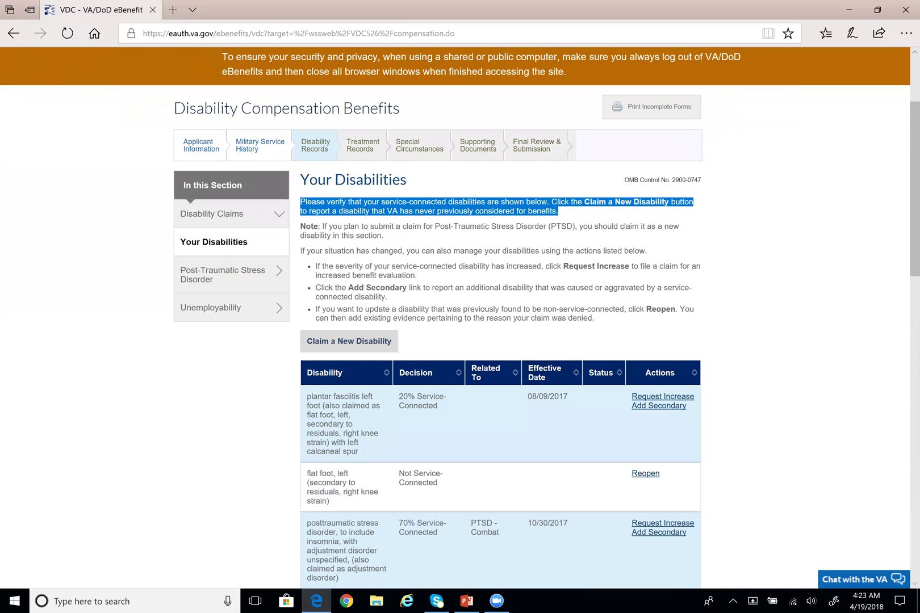
pyautogui.click(578, 213)
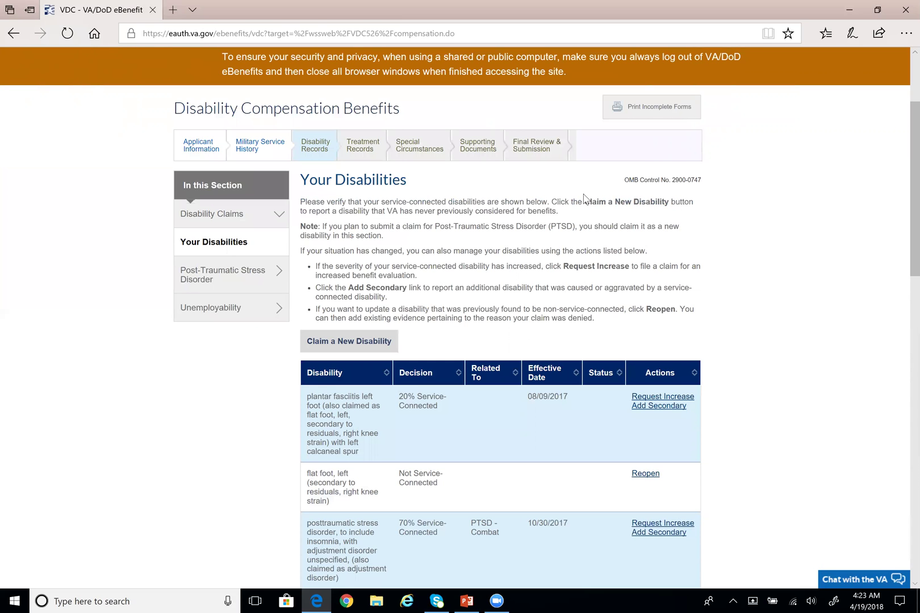
pyautogui.scroll(-2, 397, 213)
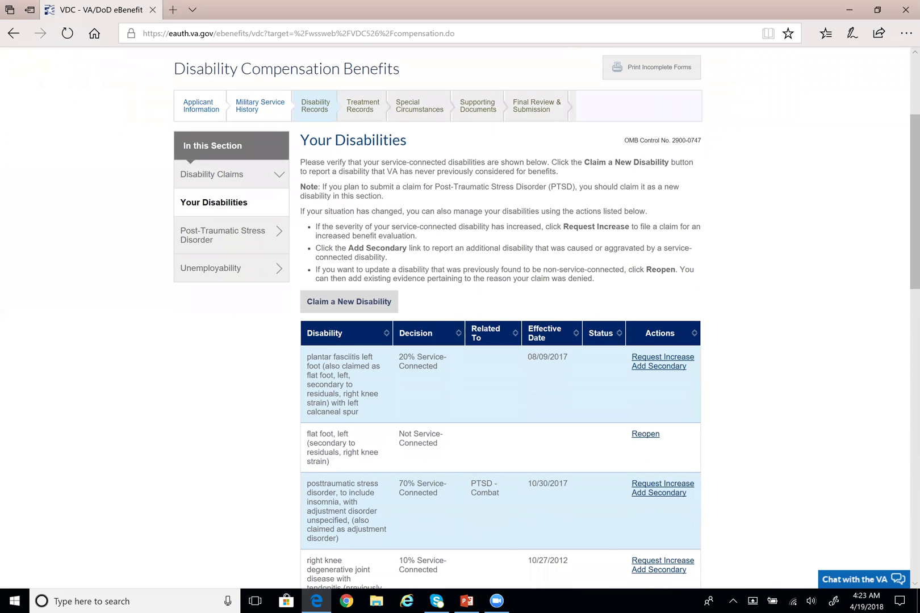
pyautogui.scroll(-1, 547, 318)
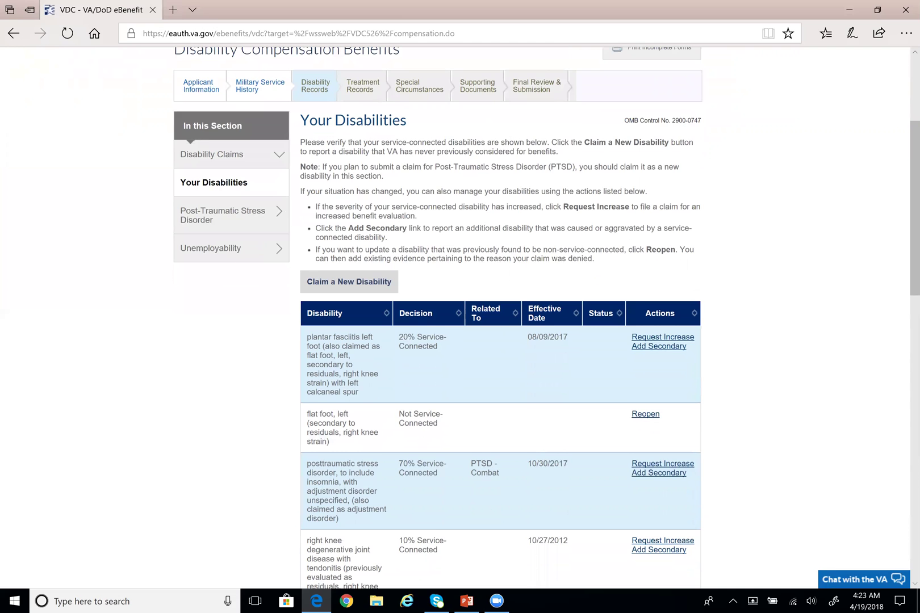
pyautogui.scroll(-2, 480, 202)
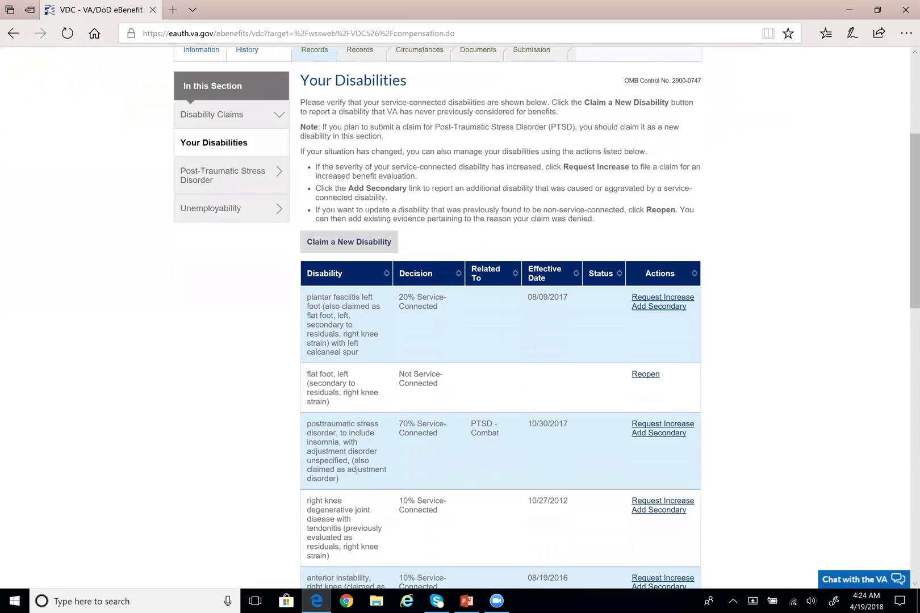
pyautogui.moveTo(306, 297); pyautogui.dragTo(359, 352)
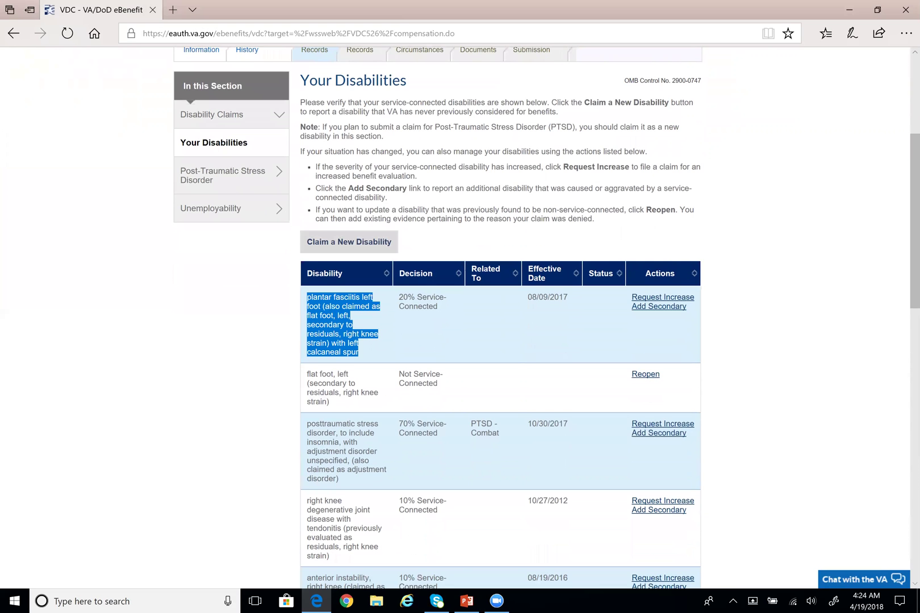
pyautogui.click(420, 343)
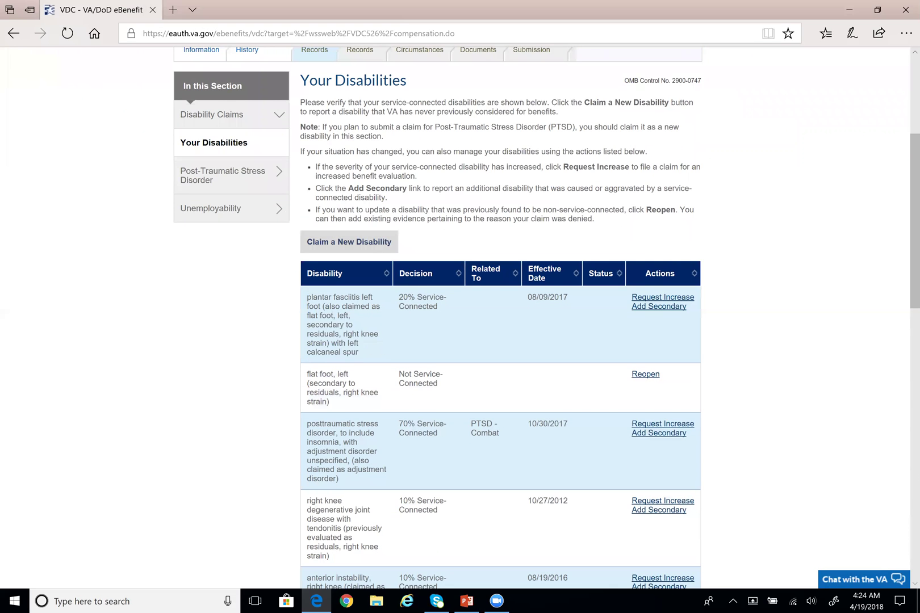
pyautogui.moveTo(399, 299); pyautogui.dragTo(438, 307)
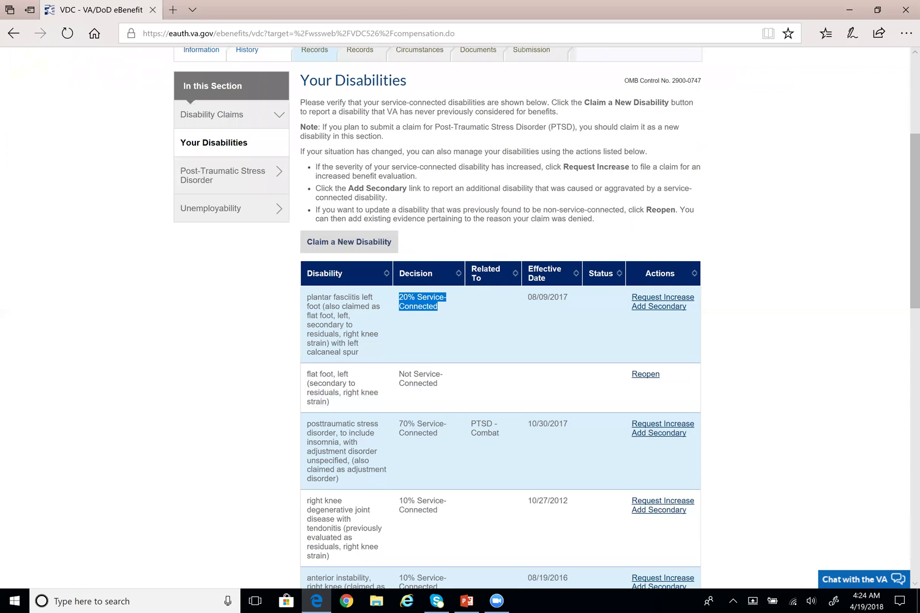
pyautogui.click(460, 327)
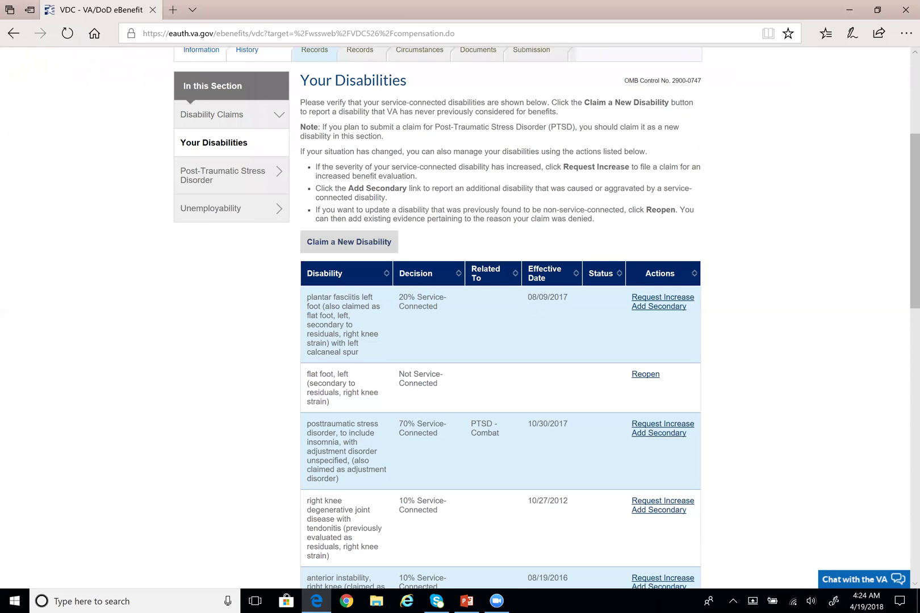
pyautogui.moveTo(528, 298); pyautogui.dragTo(568, 297)
pyautogui.click(570, 314)
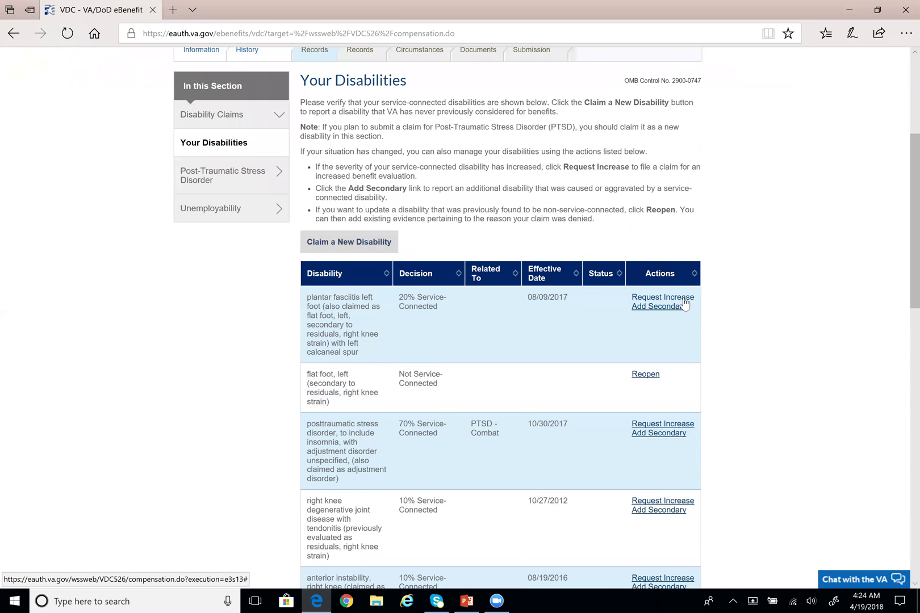
pyautogui.moveTo(399, 296); pyautogui.dragTo(440, 310)
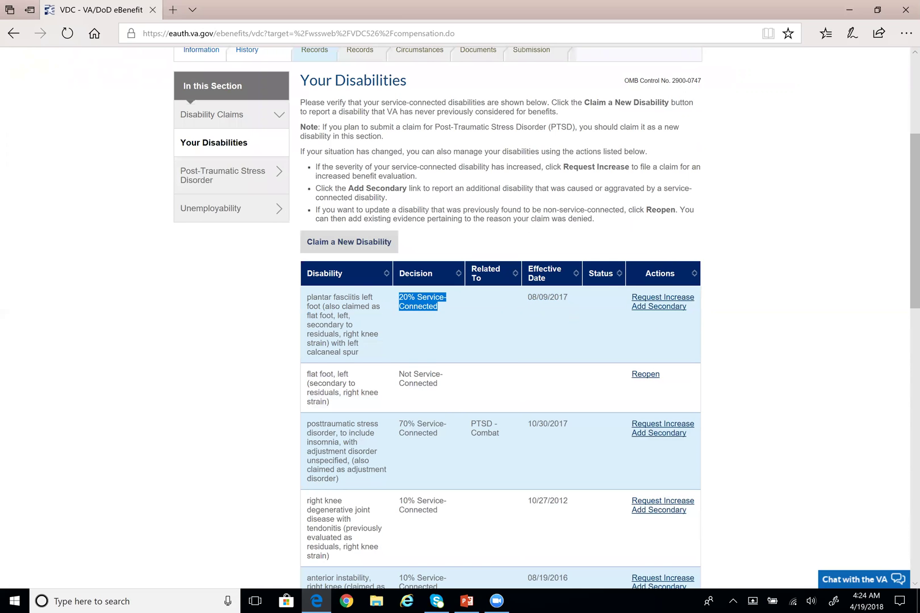
pyautogui.click(447, 311)
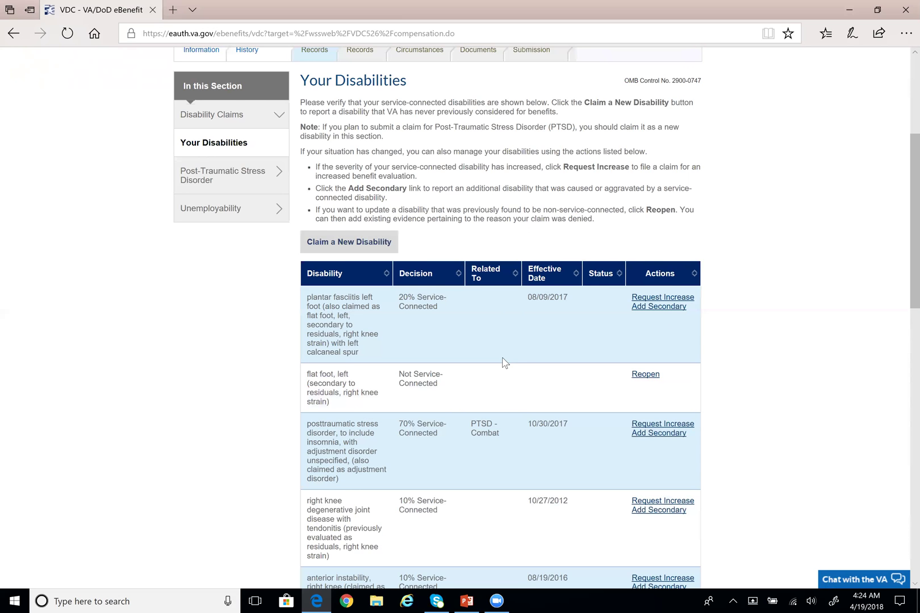
pyautogui.scroll(1, 543, 292)
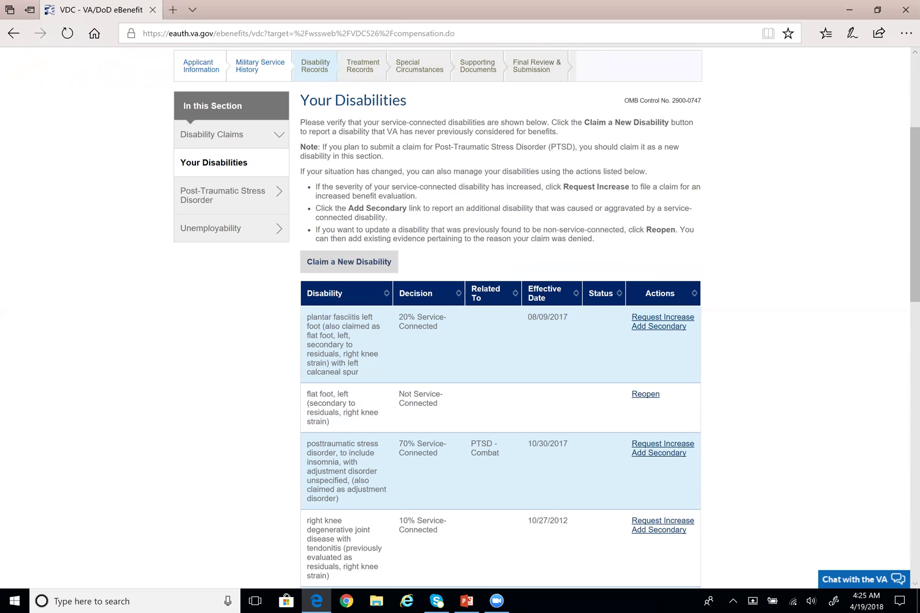
pyautogui.moveTo(316, 188); pyautogui.dragTo(536, 187)
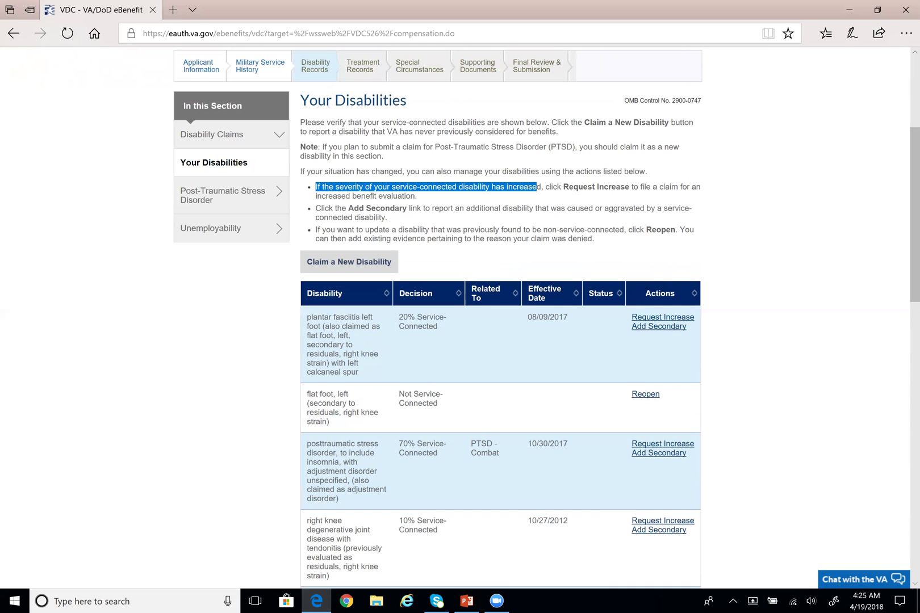
pyautogui.click(500, 206)
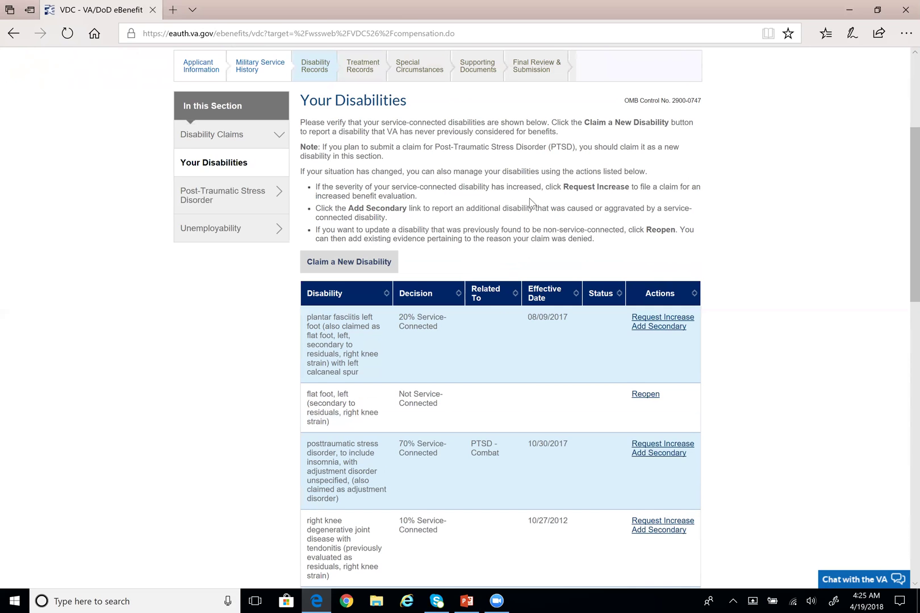
pyautogui.moveTo(546, 188); pyautogui.dragTo(639, 200)
pyautogui.click(639, 200)
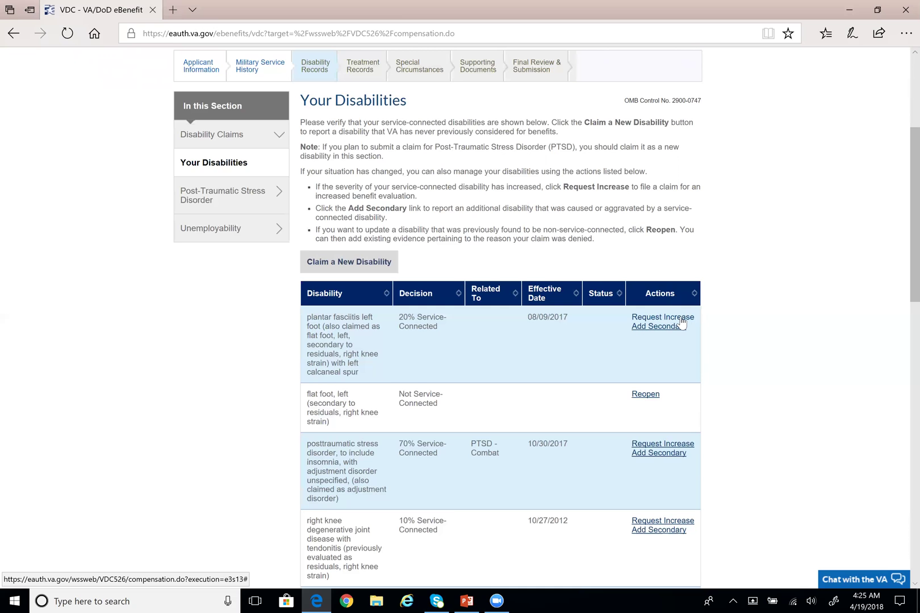
pyautogui.scroll(-2, 687, 328)
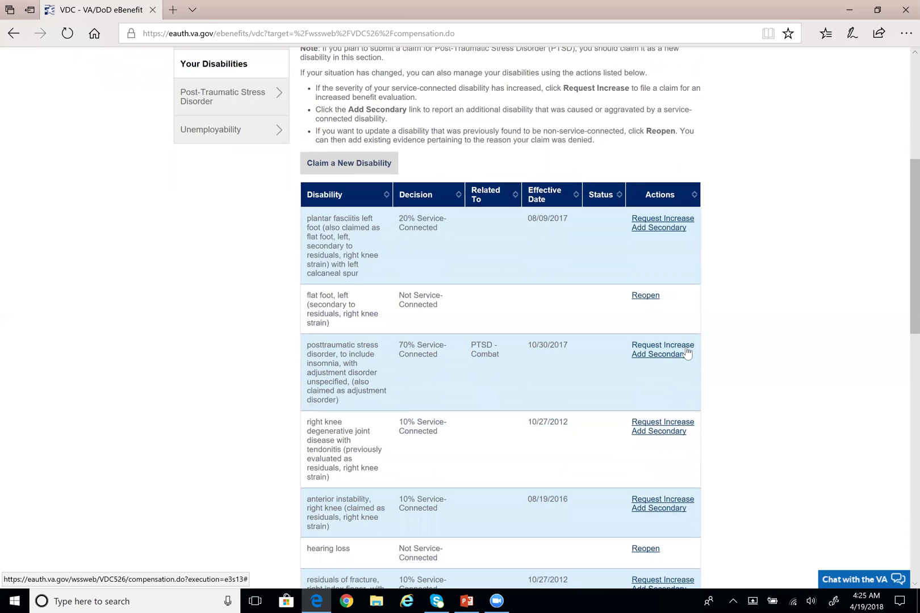
pyautogui.scroll(-4, 679, 345)
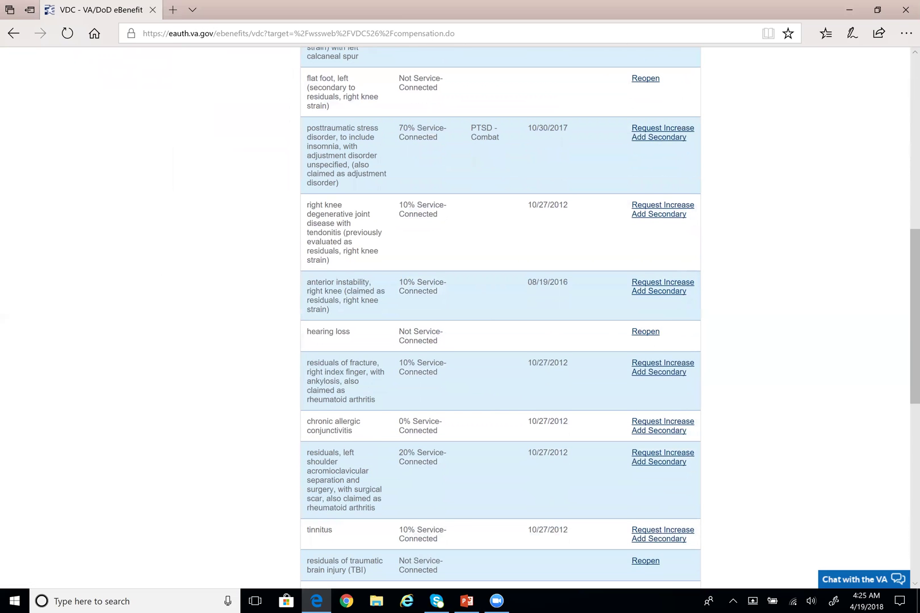
pyautogui.moveTo(399, 335); pyautogui.dragTo(314, 341)
pyautogui.click(447, 339)
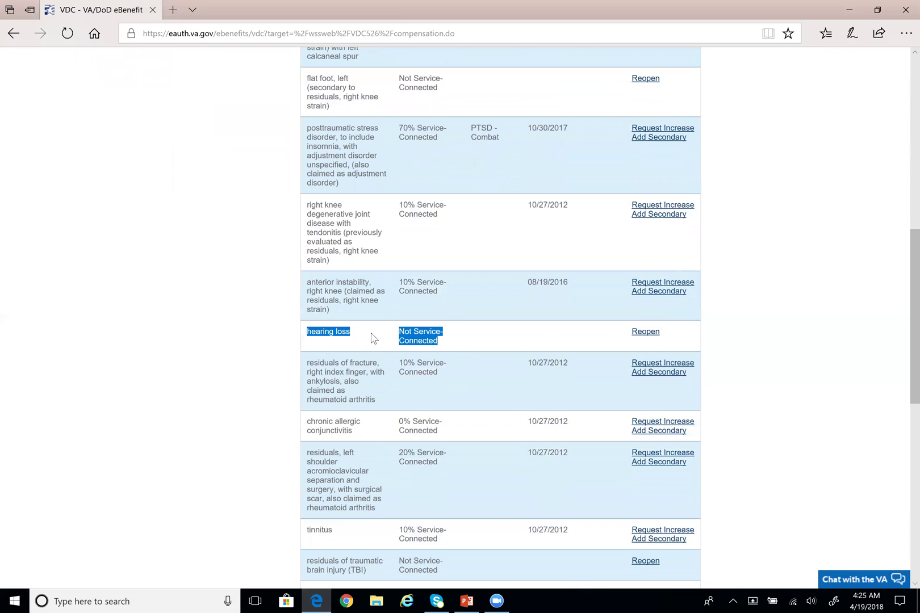
pyautogui.click(452, 342)
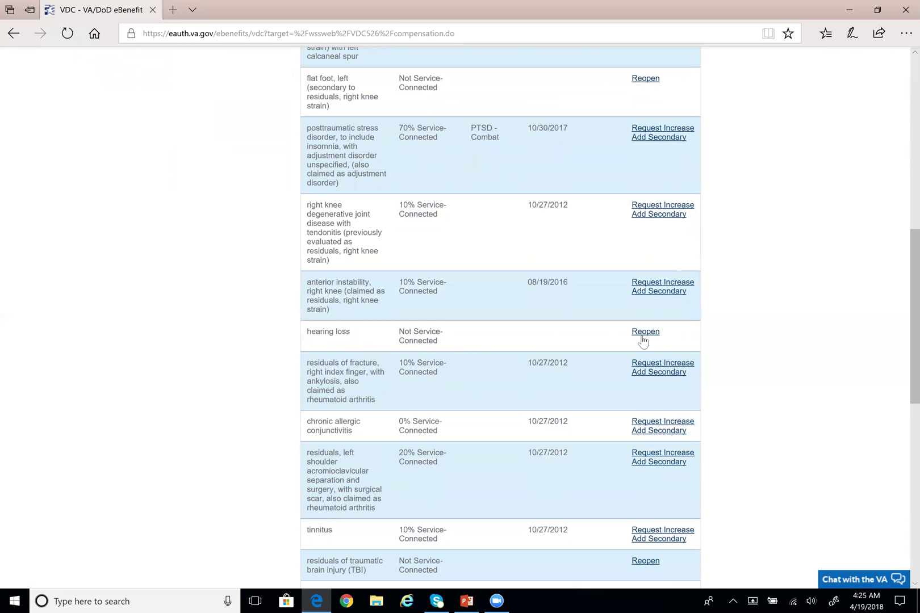
pyautogui.scroll(4, 643, 338)
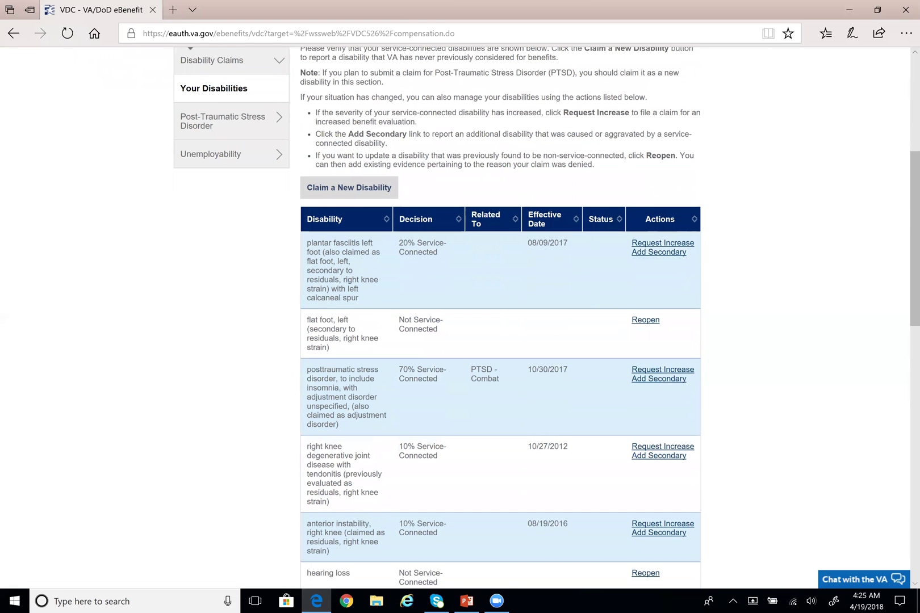
pyautogui.moveTo(316, 156); pyautogui.dragTo(595, 165)
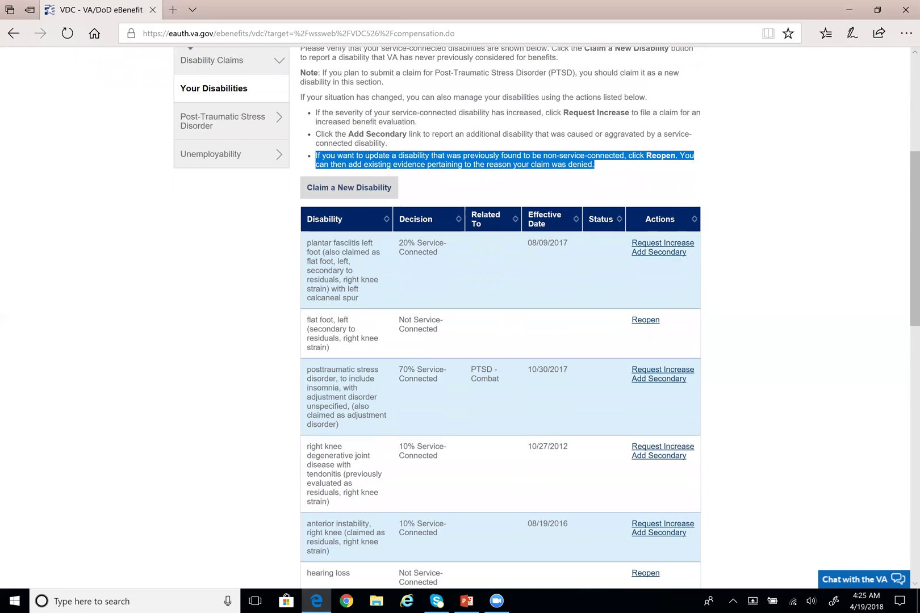
pyautogui.click(617, 170)
pyautogui.moveTo(385, 164); pyautogui.dragTo(508, 164)
pyautogui.click(574, 180)
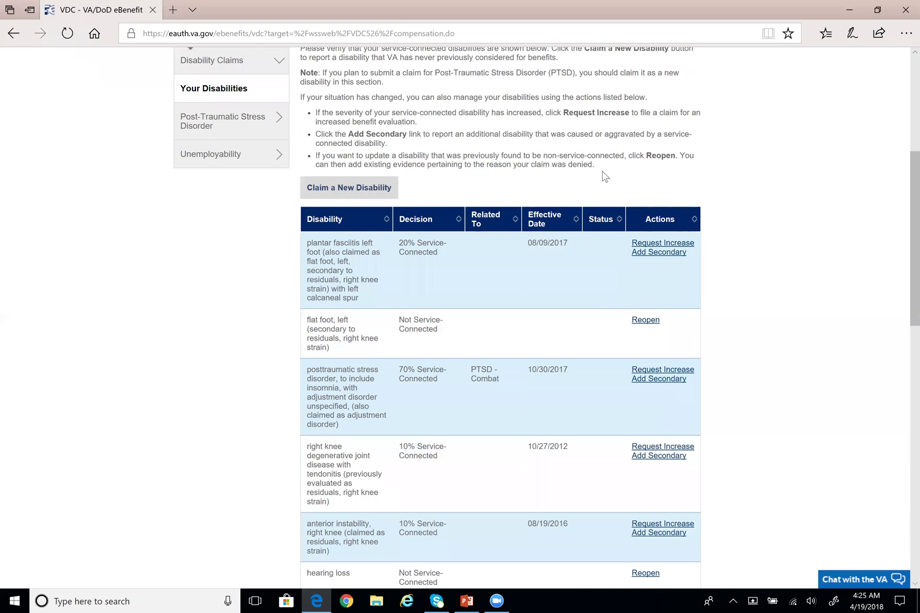
pyautogui.scroll(1, 748, 199)
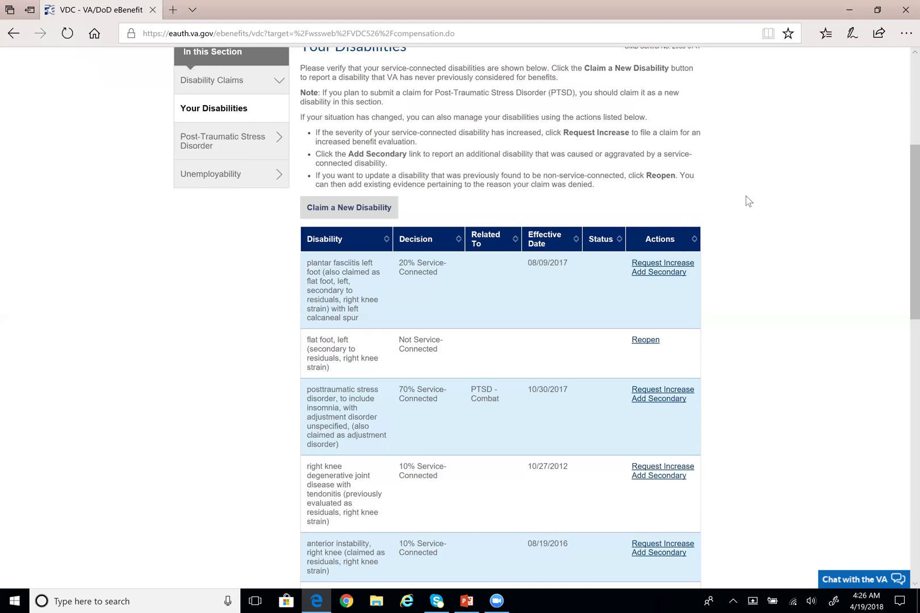
# Review the Your Disabilities table, noting the flat foot row's Not Service-Connected decision
pyautogui.scroll(-2, 747, 204)
pyautogui.scroll(3, 747, 205)
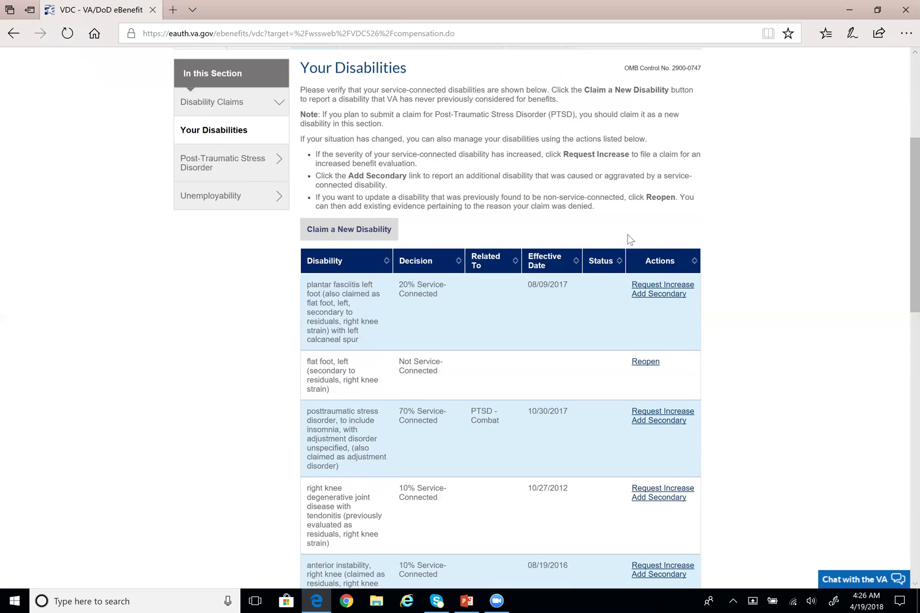
pyautogui.scroll(1, 629, 239)
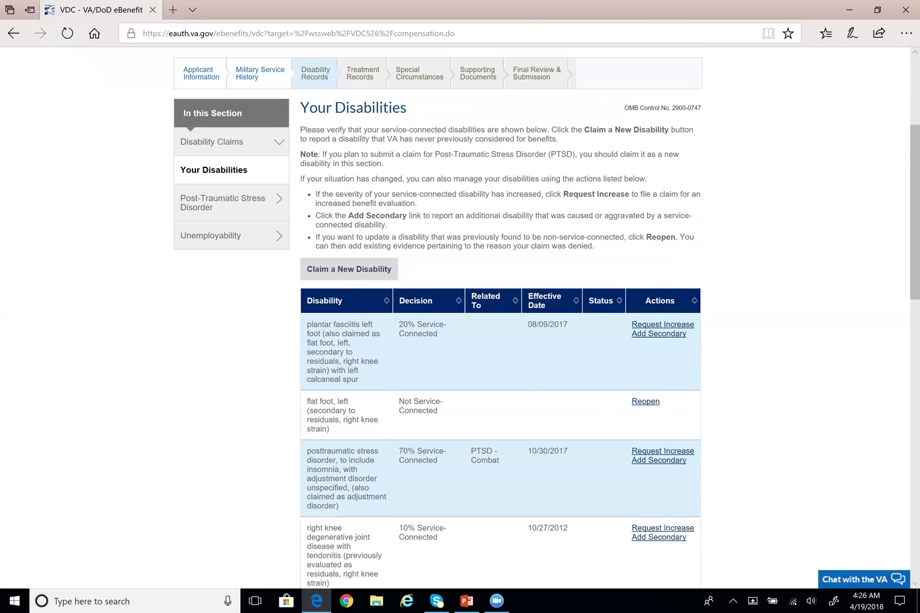
pyautogui.moveTo(399, 401); pyautogui.dragTo(443, 416)
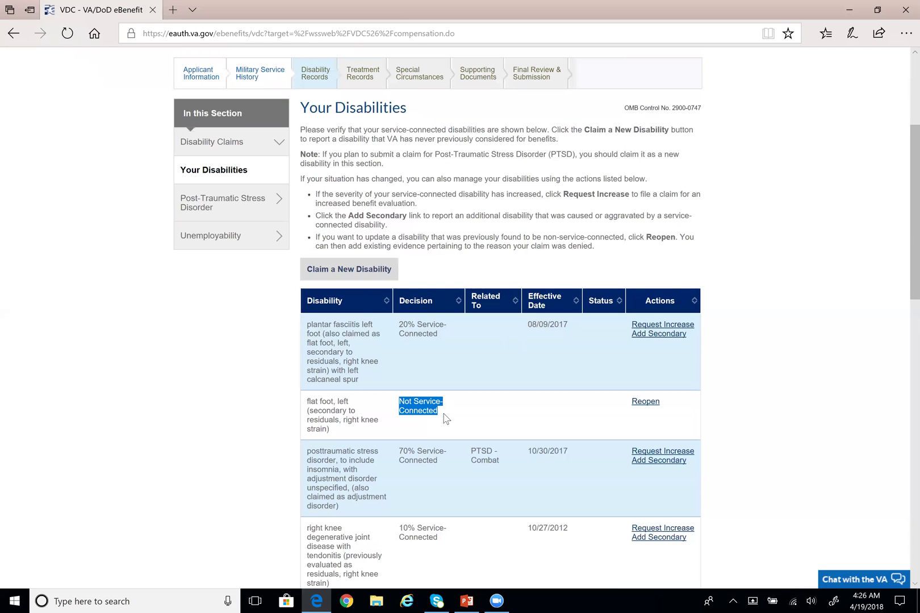
pyautogui.click(445, 419)
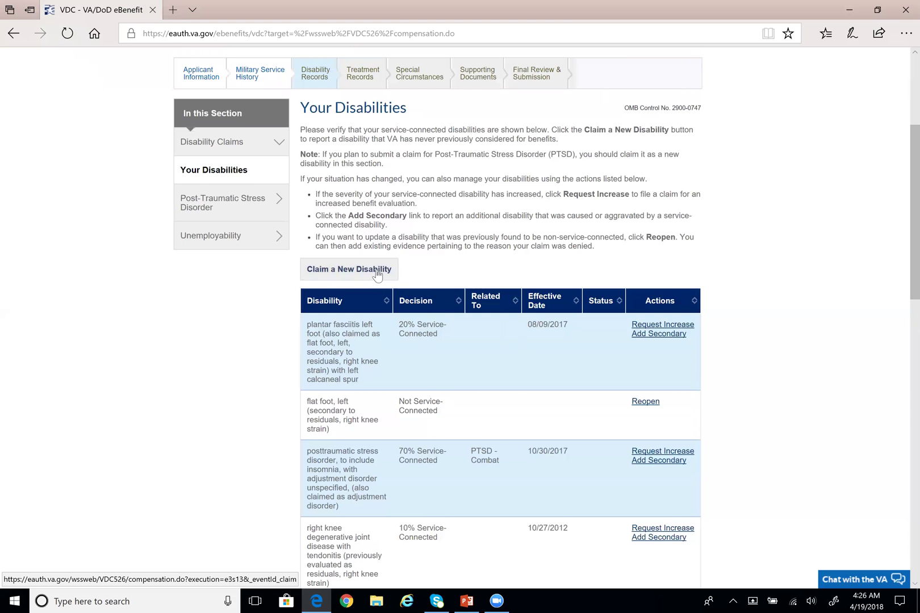
pyautogui.scroll(-1, 410, 265)
pyautogui.scroll(-5, 485, 250)
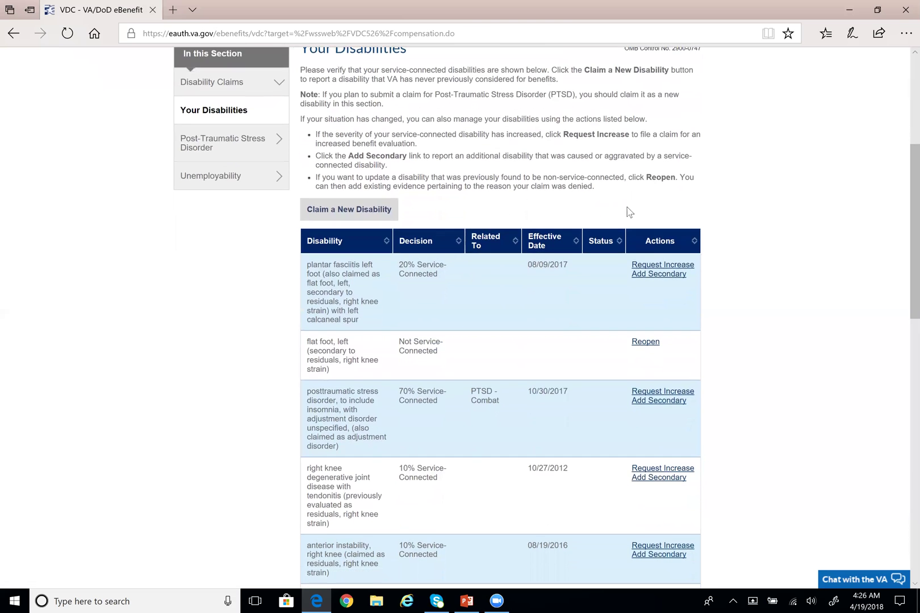
pyautogui.scroll(-4, 473, 291)
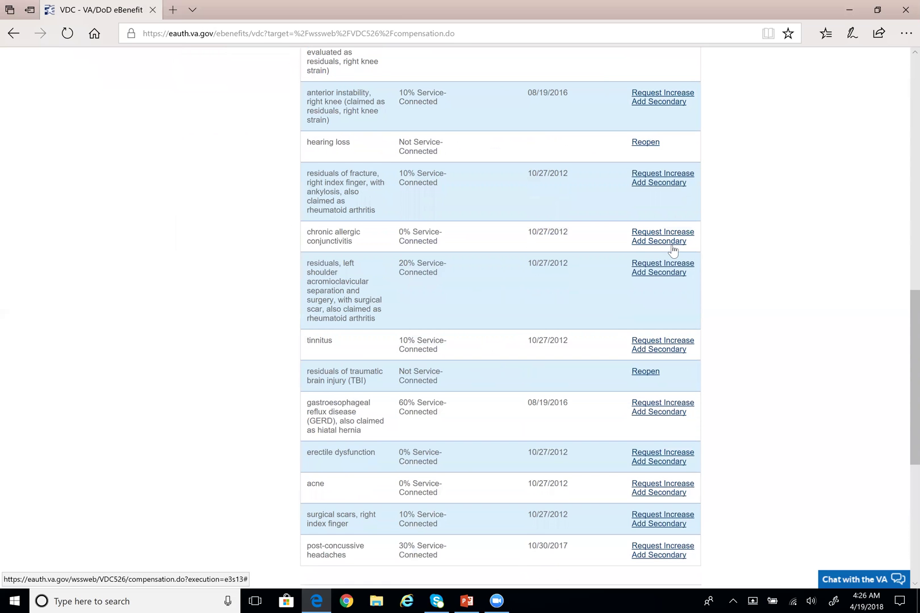
pyautogui.scroll(-1, 685, 249)
pyautogui.scroll(6, 678, 249)
pyautogui.scroll(5, 670, 245)
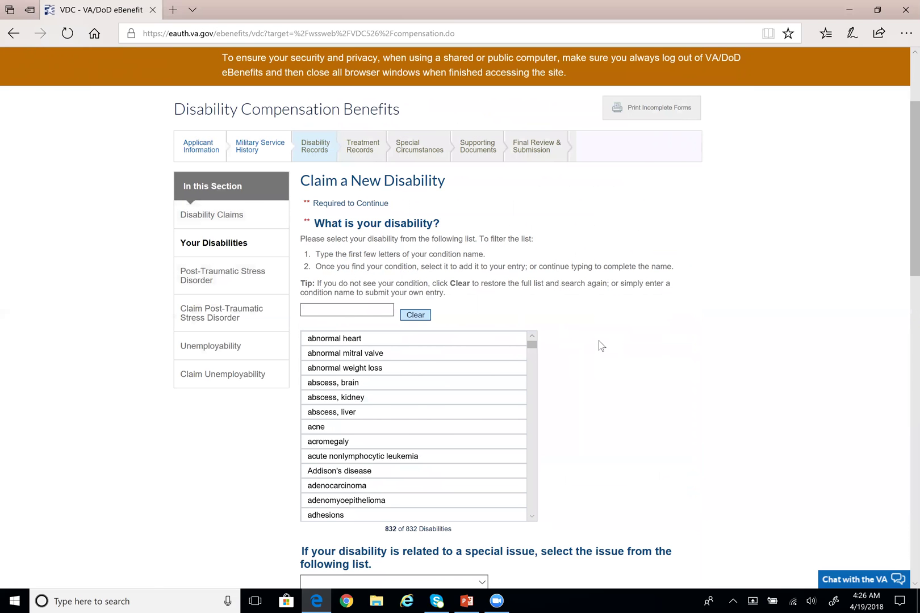
pyautogui.scroll(-3, 575, 358)
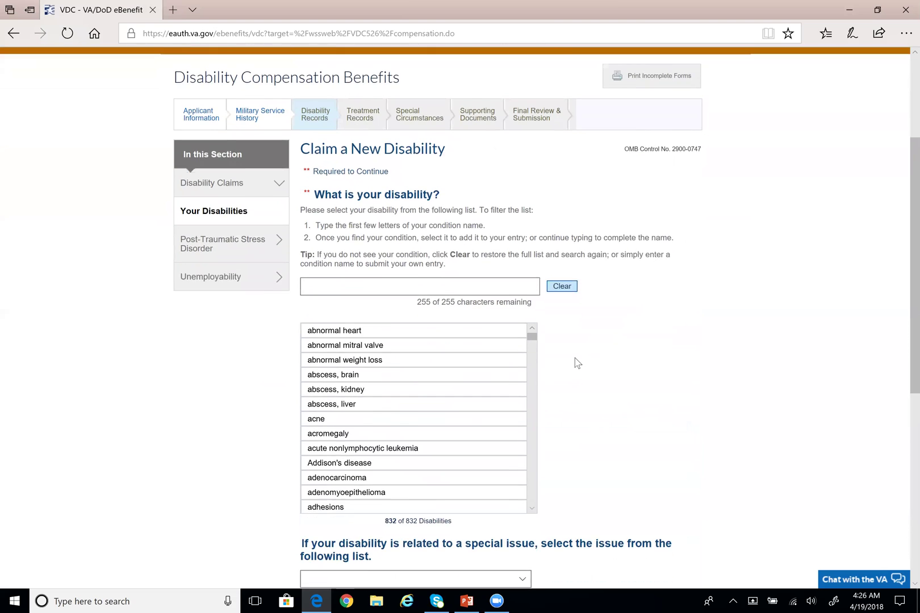
pyautogui.scroll(-1, 575, 359)
pyautogui.scroll(-1, 574, 362)
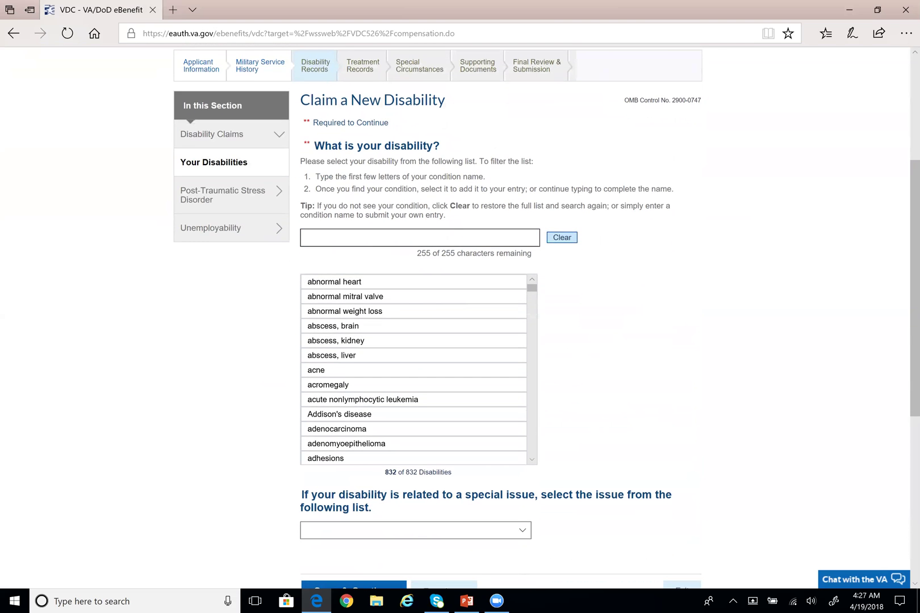
pyautogui.moveTo(532, 286); pyautogui.dragTo(530, 312)
pyautogui.moveTo(385, 473); pyautogui.dragTo(447, 475)
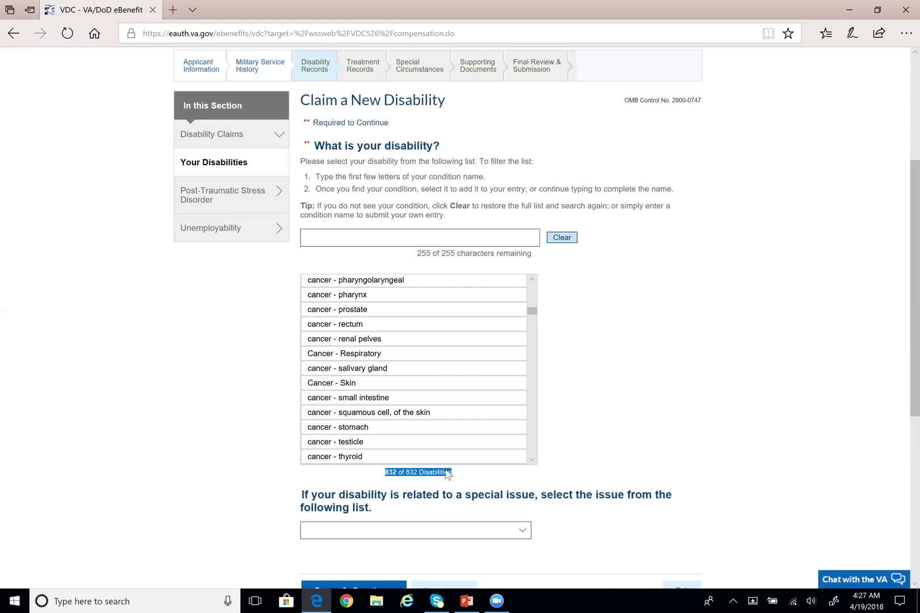
pyautogui.click(548, 481)
pyautogui.moveTo(534, 316); pyautogui.dragTo(537, 329)
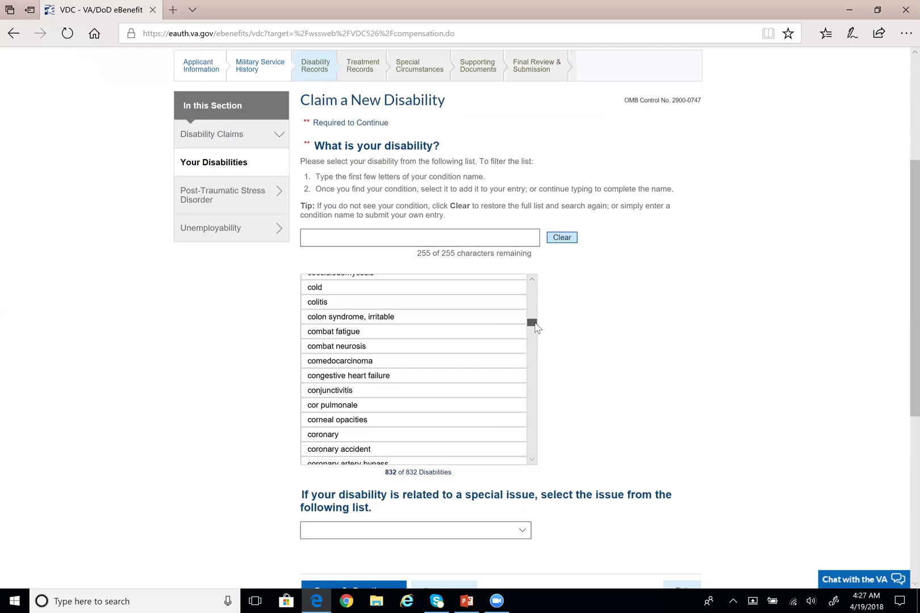
pyautogui.moveTo(385, 472); pyautogui.dragTo(452, 473)
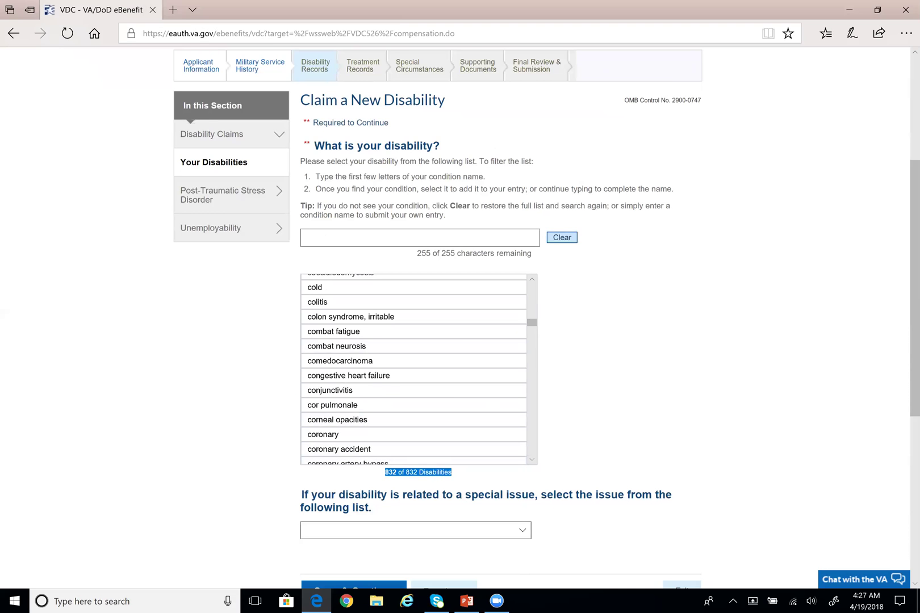
pyautogui.click(470, 487)
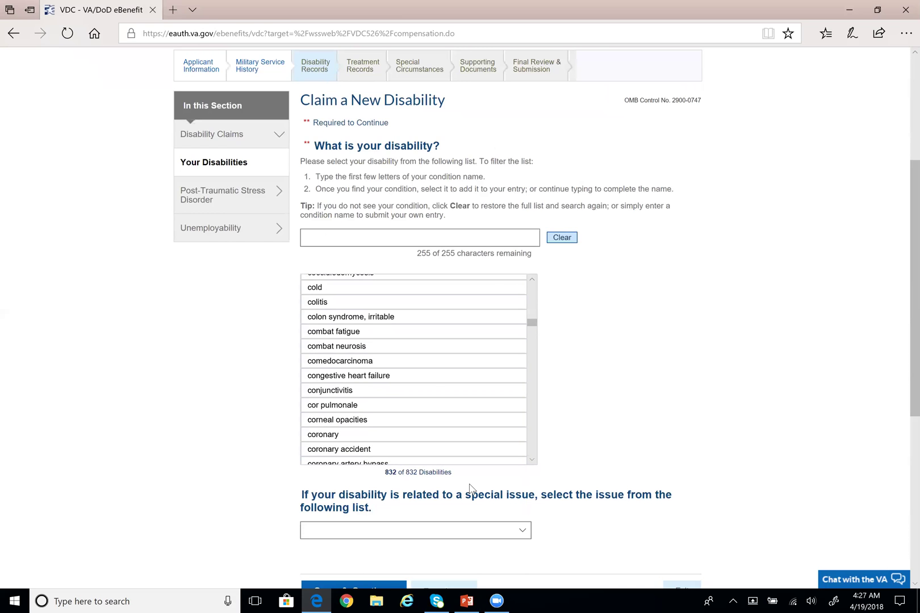
# Scroll the condition list down to the G entries and pick 'gout' as the claimed disability
pyautogui.scroll(1, 438, 413)
pyautogui.scroll(-2, 434, 409)
pyautogui.scroll(-3, 401, 397)
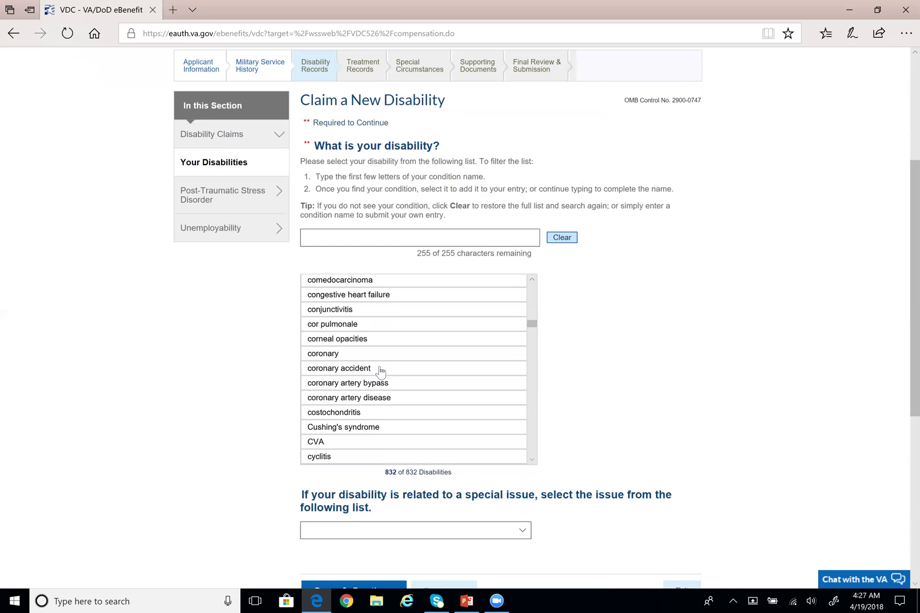
pyautogui.scroll(-5, 380, 357)
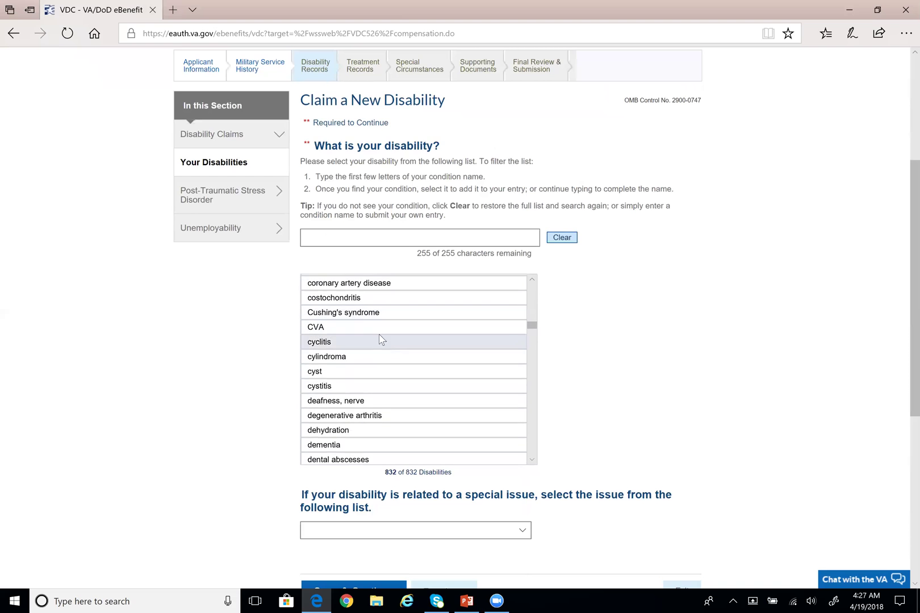
pyautogui.scroll(-3, 382, 340)
pyautogui.scroll(-2, 401, 347)
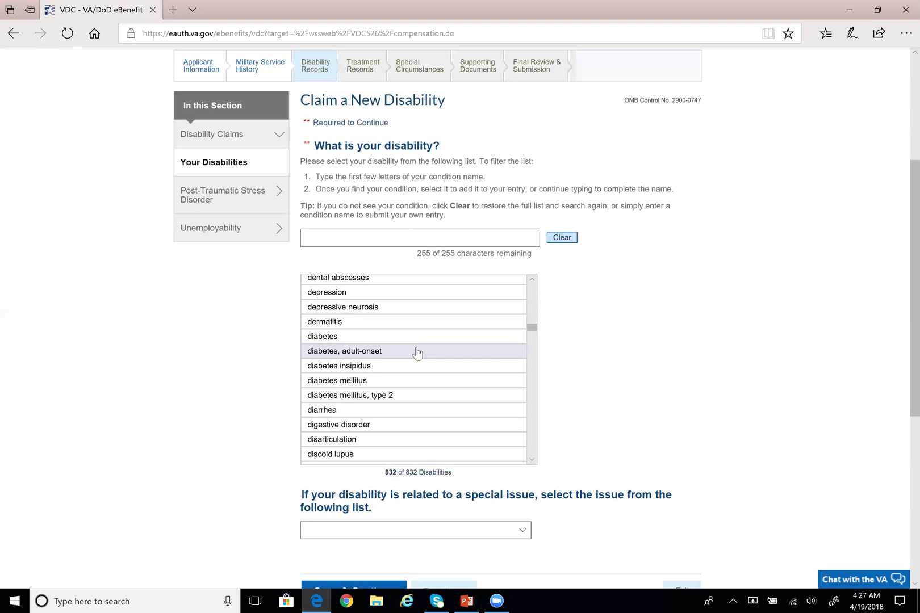
pyautogui.scroll(-12, 534, 336)
pyautogui.scroll(-4, 479, 363)
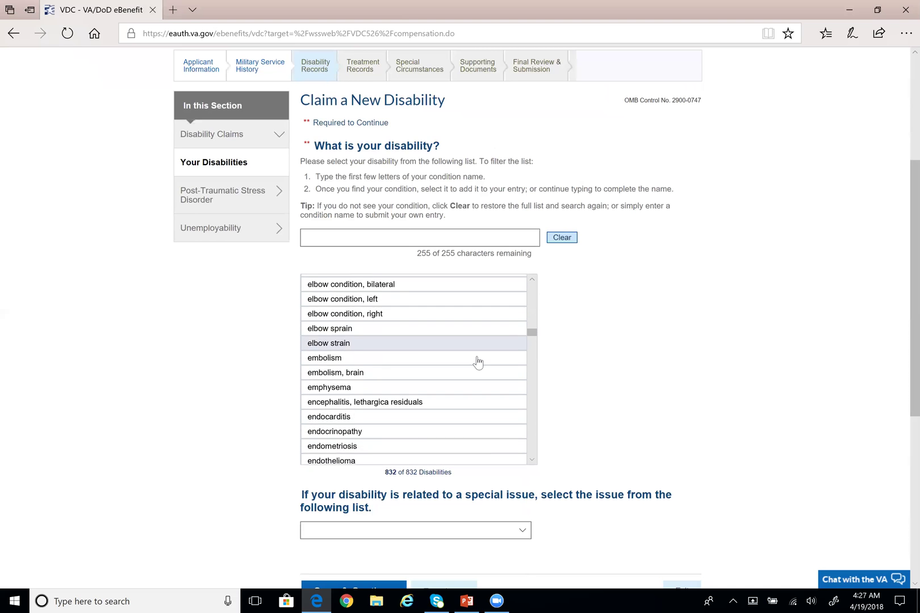
pyautogui.scroll(2, 403, 304)
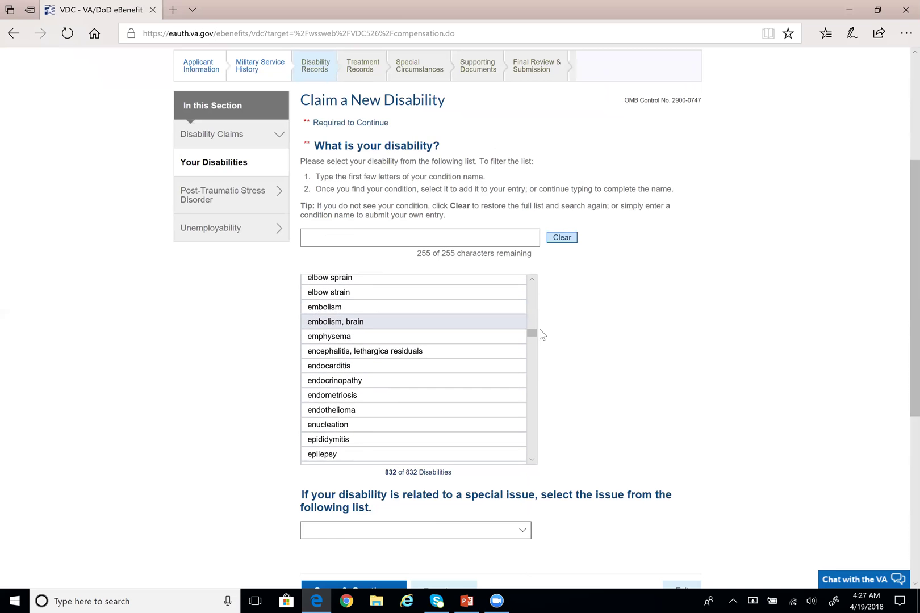
pyautogui.moveTo(528, 336); pyautogui.dragTo(534, 344)
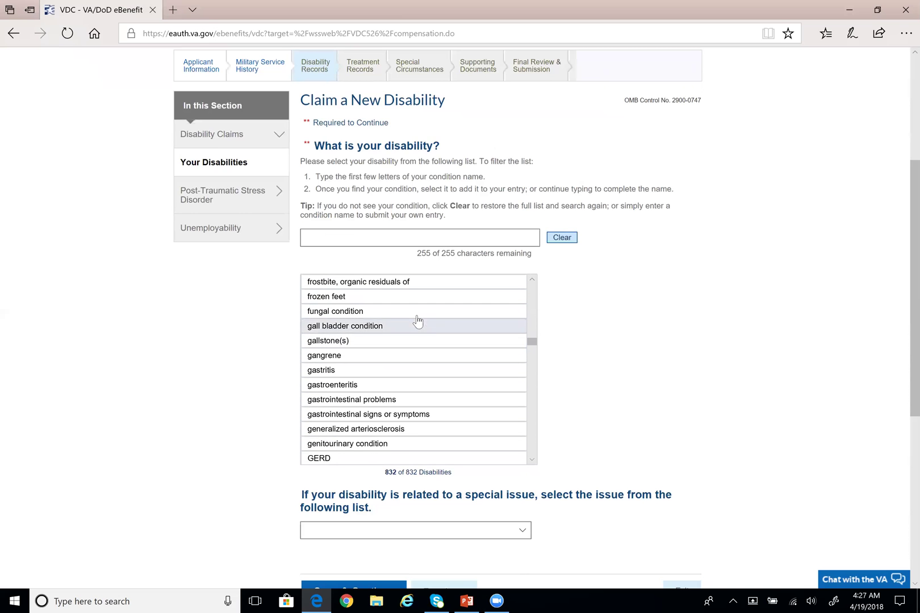
pyautogui.scroll(-3, 405, 301)
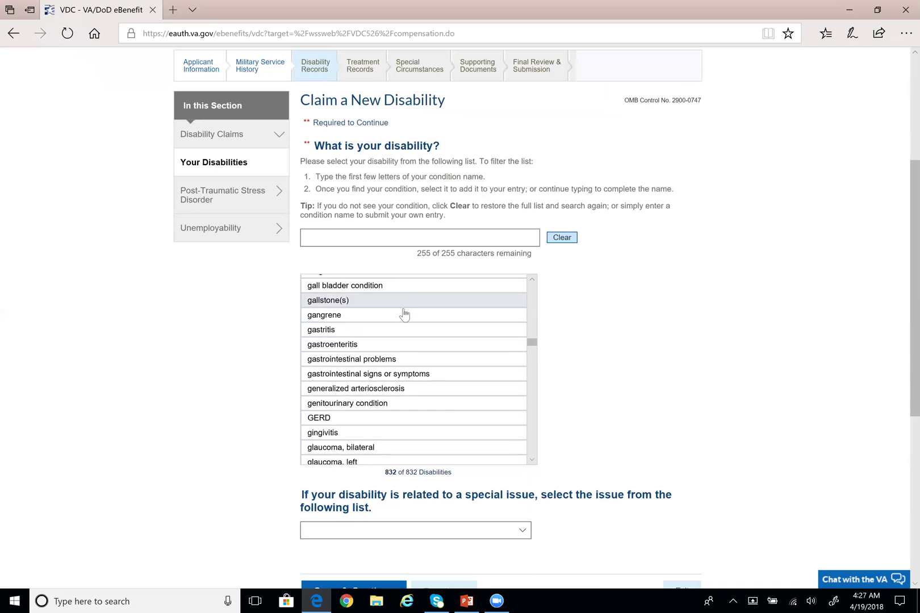
pyautogui.scroll(-2, 470, 387)
pyautogui.moveTo(531, 343); pyautogui.dragTo(533, 346)
pyautogui.scroll(3, 421, 330)
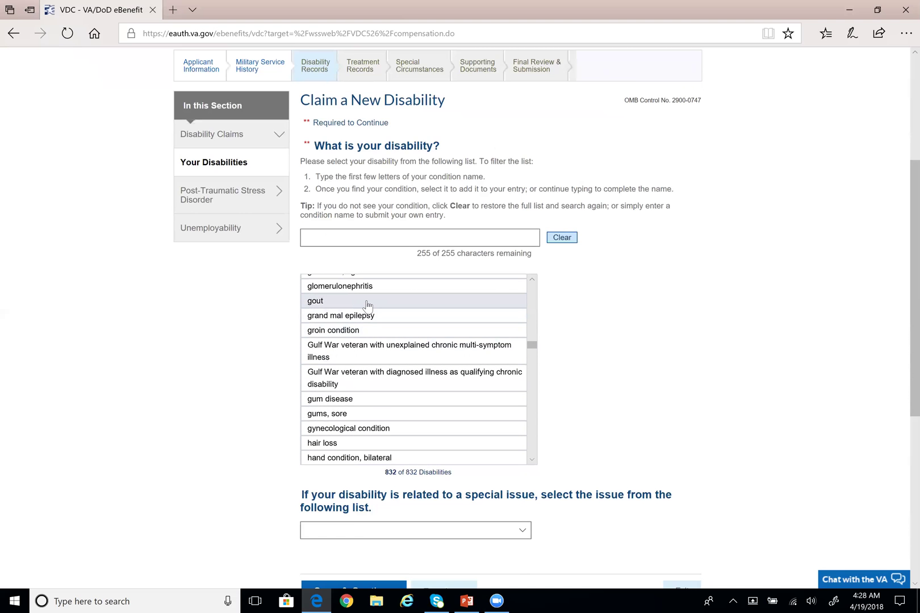
pyautogui.click(367, 305)
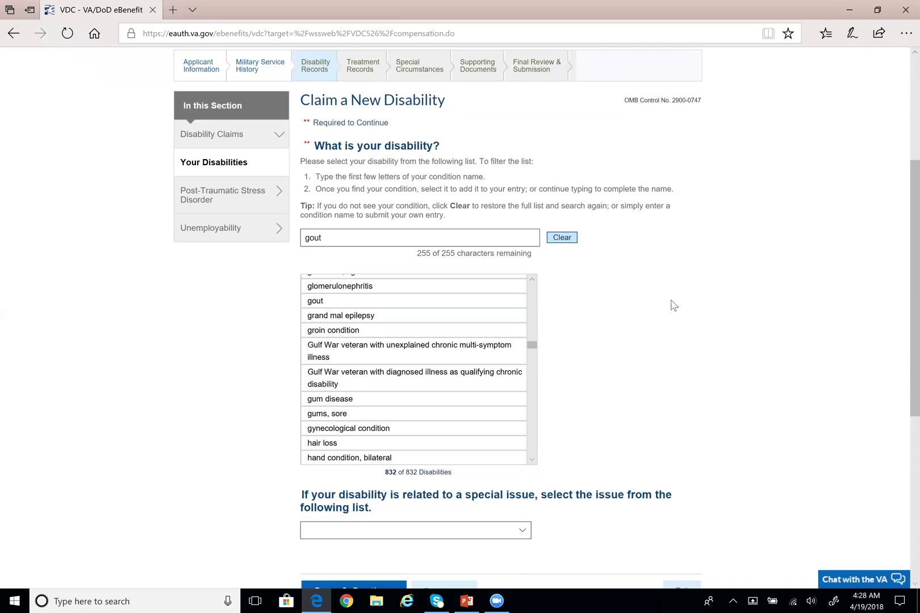
# Confirm gout is listed as Added New in the table and save the disabilities page
pyautogui.scroll(-2, 661, 304)
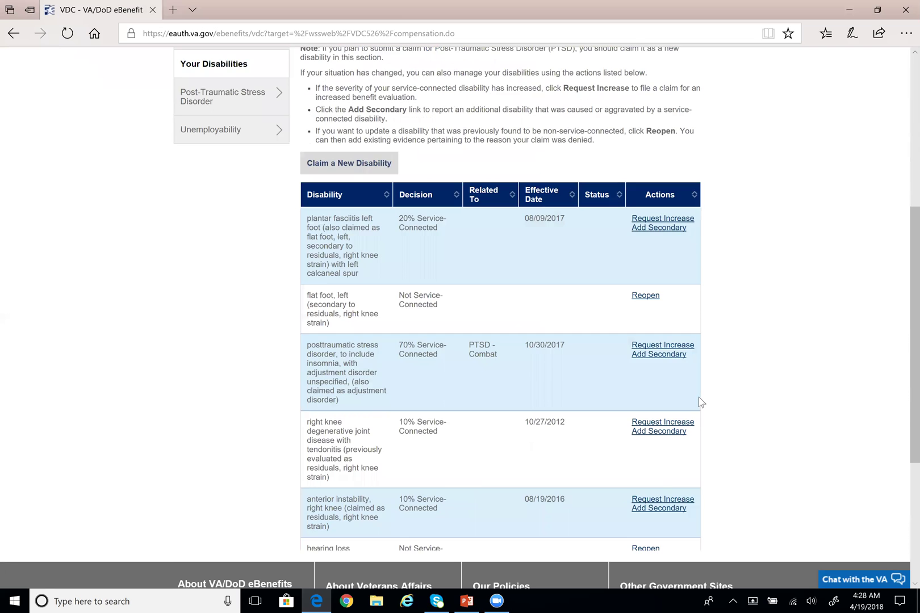
pyautogui.scroll(-3, 710, 414)
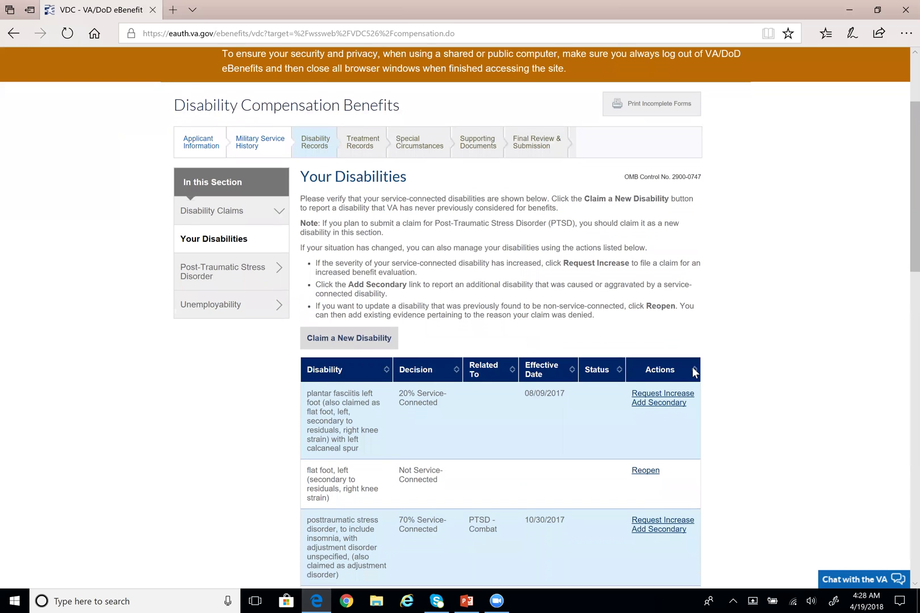
pyautogui.scroll(-12, 646, 363)
pyautogui.scroll(-3, 627, 376)
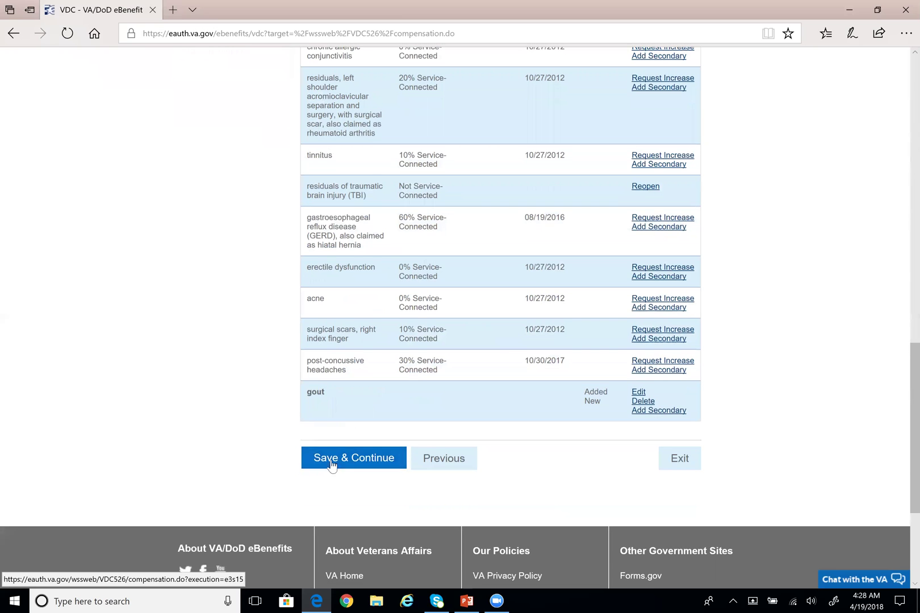
pyautogui.moveTo(307, 392); pyautogui.dragTo(601, 401)
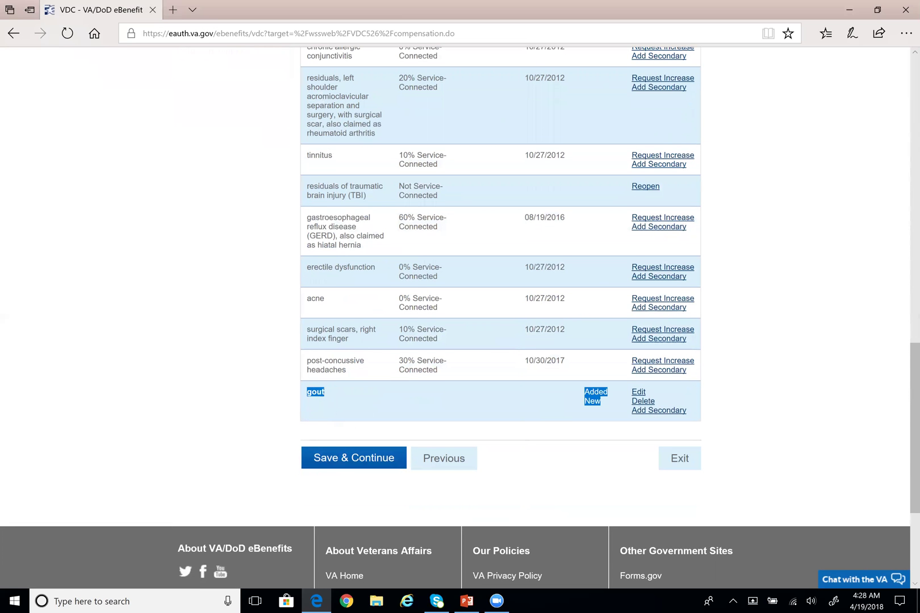
pyautogui.click(554, 408)
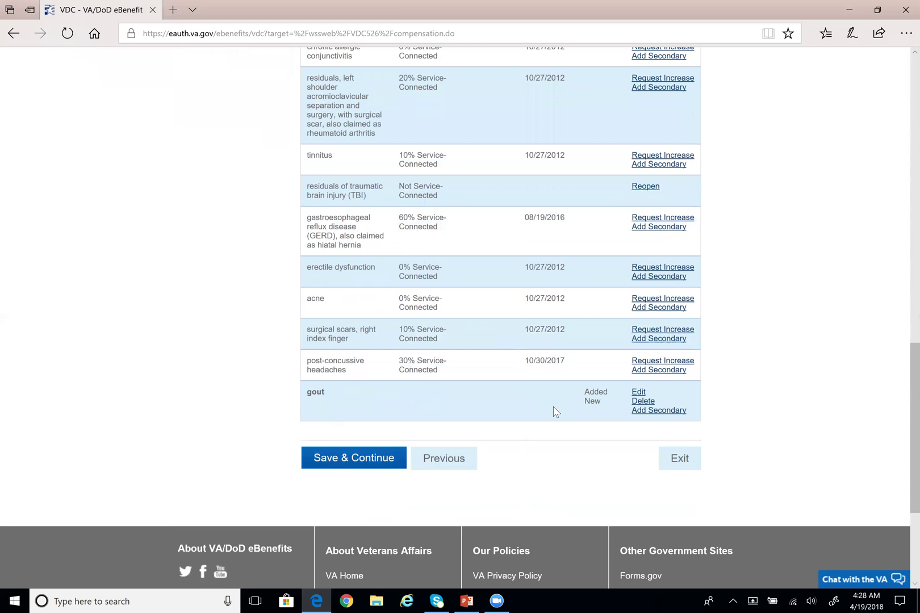
pyautogui.click(363, 460)
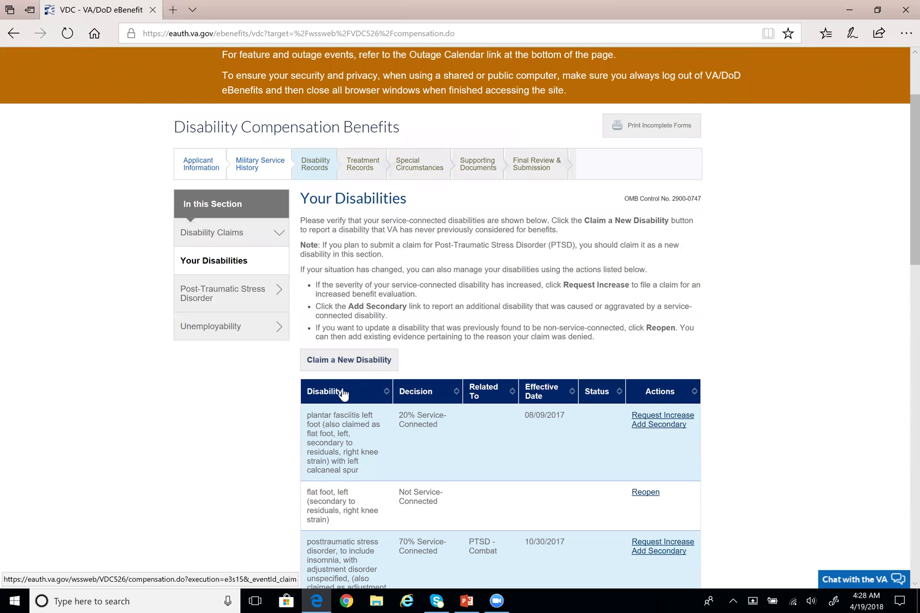
# Start another new disability claim and try searching the condition list for 'head' and 'sca'
pyautogui.click(391, 367)
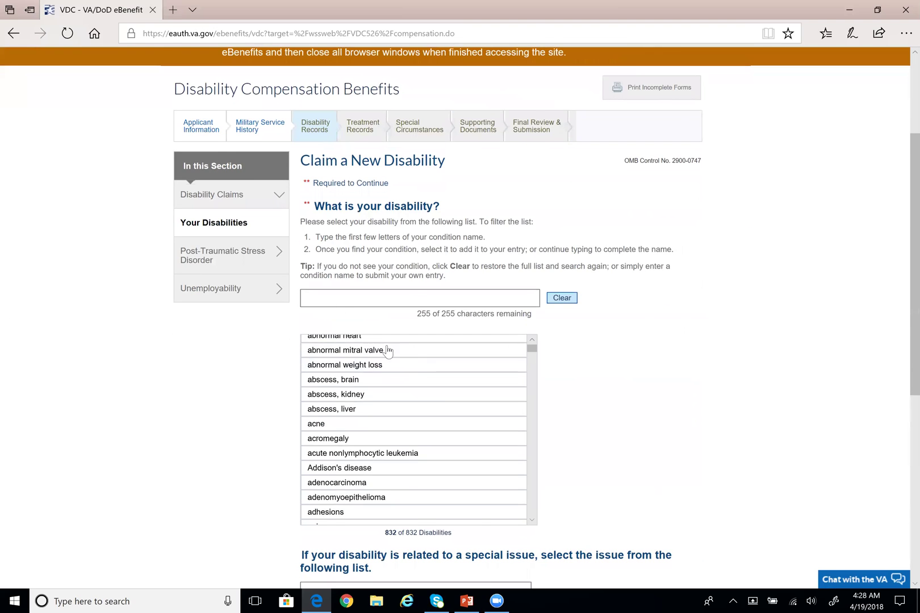
pyautogui.scroll(-1, 415, 330)
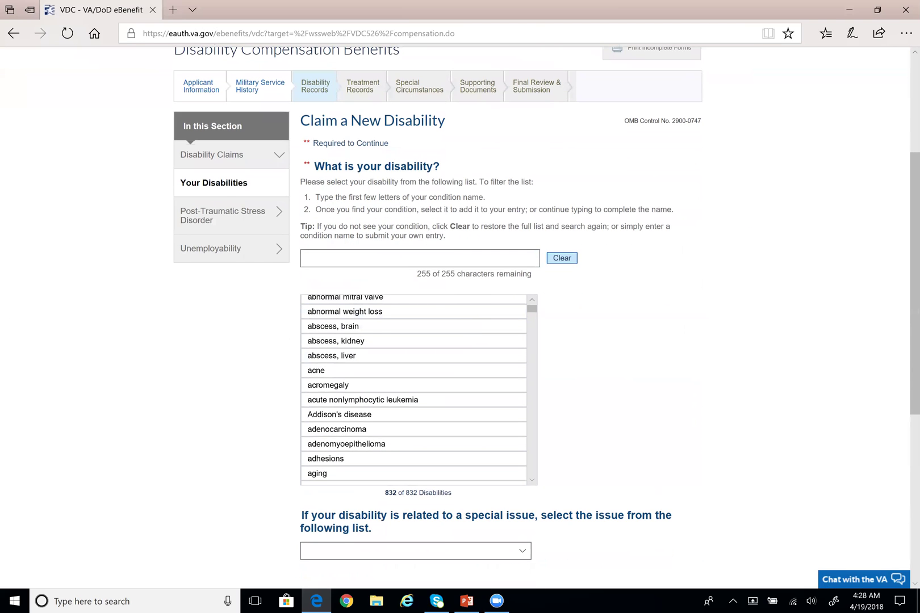
pyautogui.click(425, 263)
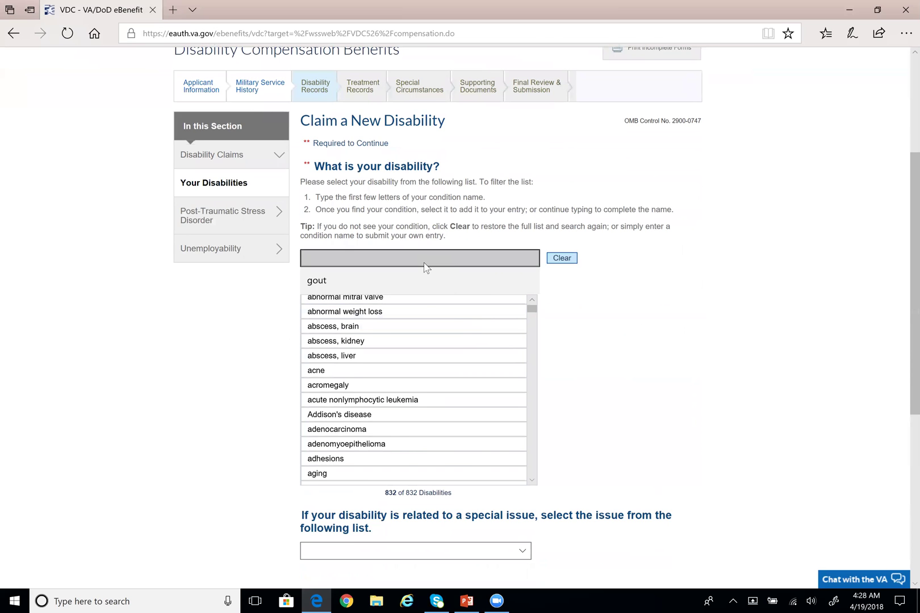
pyautogui.write('head')
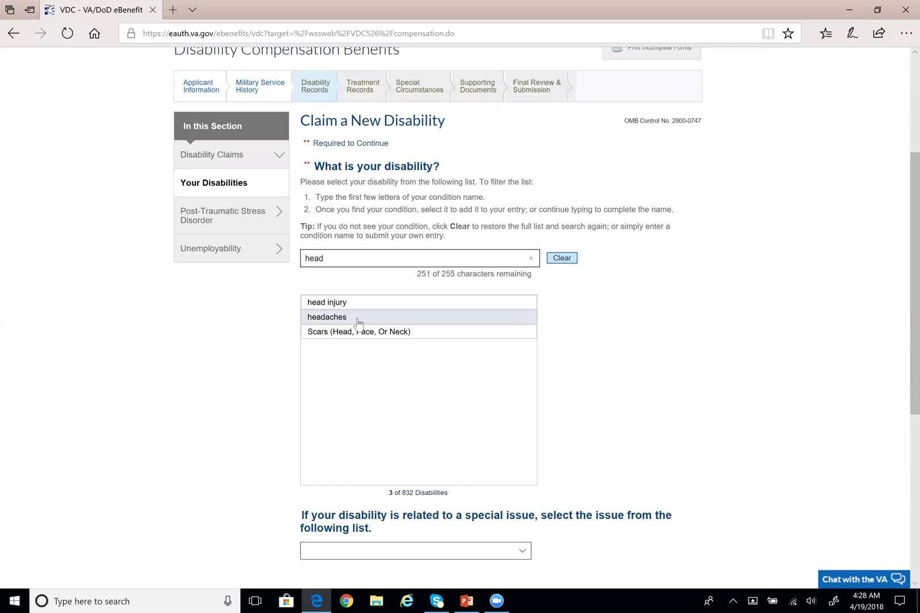
pyautogui.hotkey('ctrl', 'a')
pyautogui.write('sc')
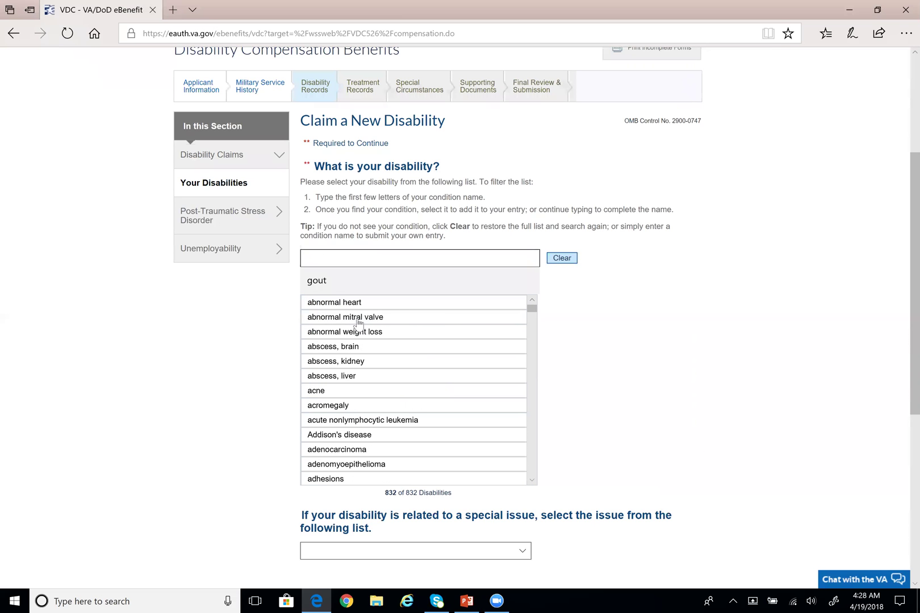
pyautogui.write('a')
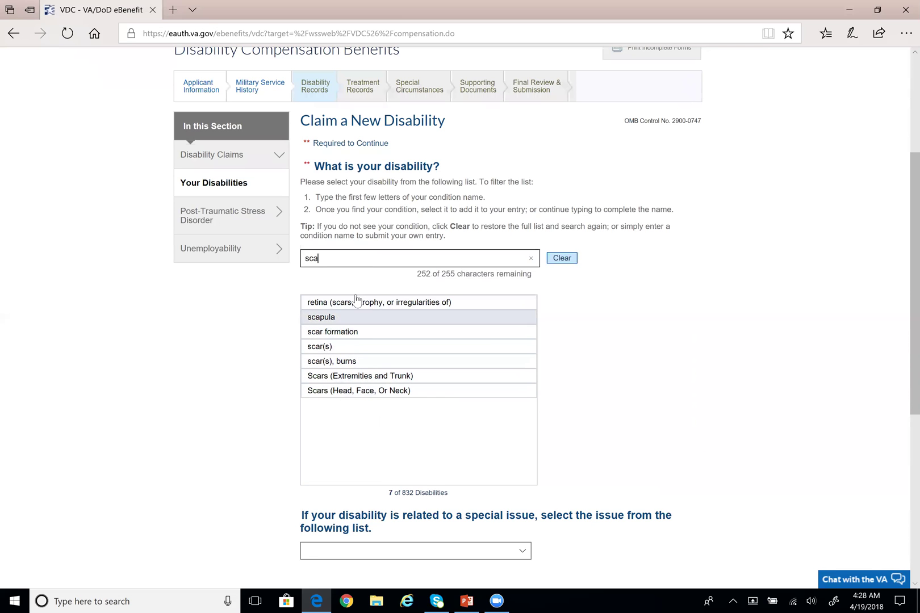
# Clear the search and choose 'back condition' from the full condition list
pyautogui.press('BackSpace')
pyautogui.press('BackSpace')
pyautogui.press('BackSpace')
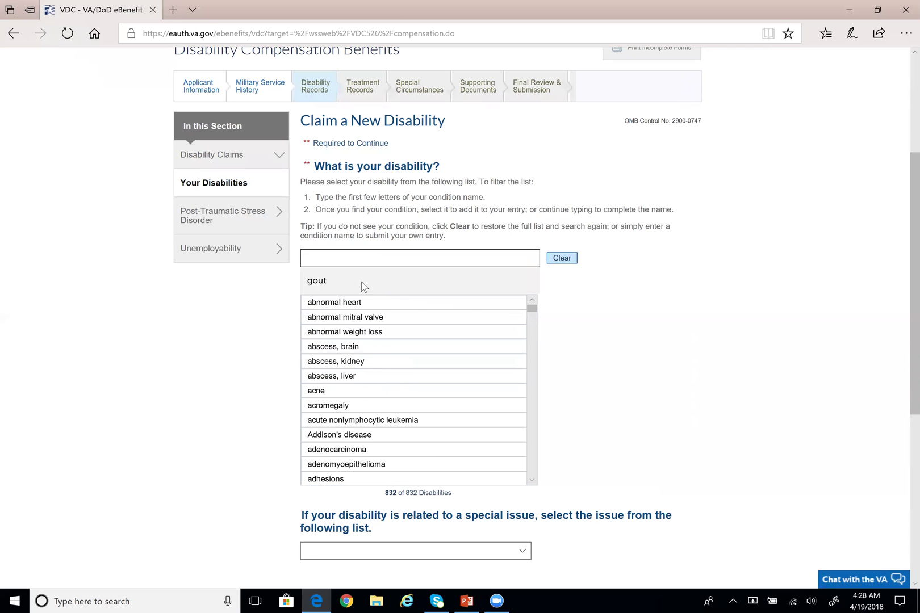
pyautogui.moveTo(531, 308); pyautogui.dragTo(534, 324)
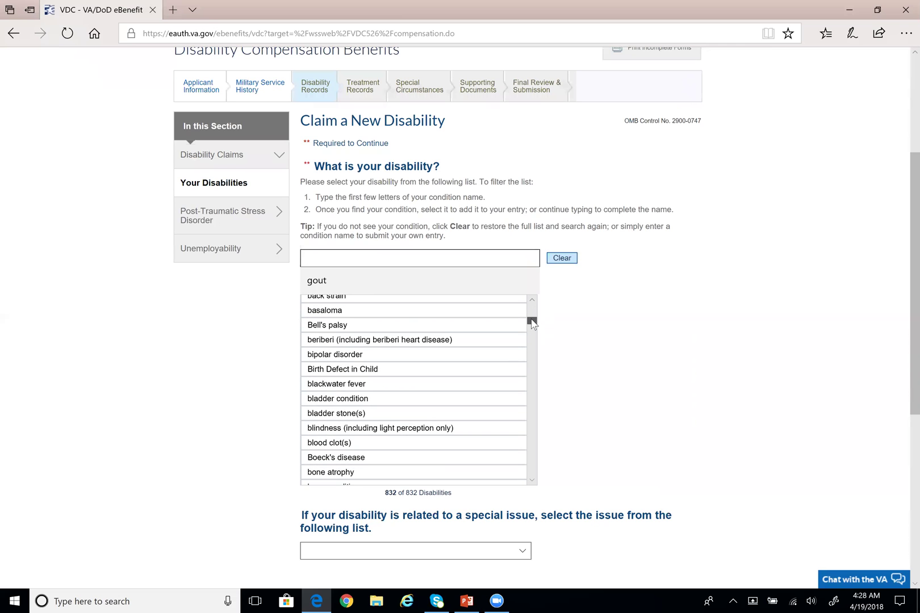
pyautogui.scroll(1, 412, 334)
pyautogui.scroll(1, 385, 338)
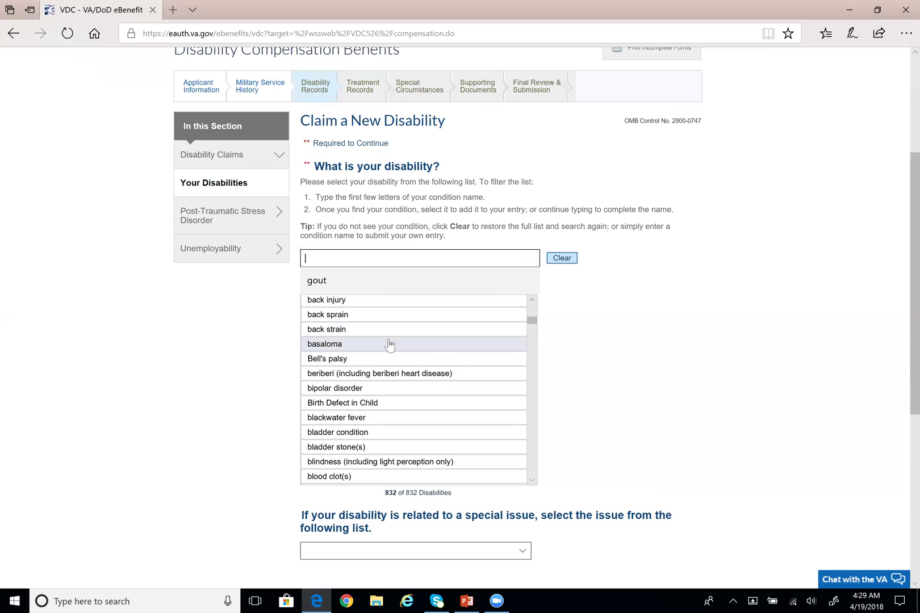
pyautogui.scroll(1, 369, 342)
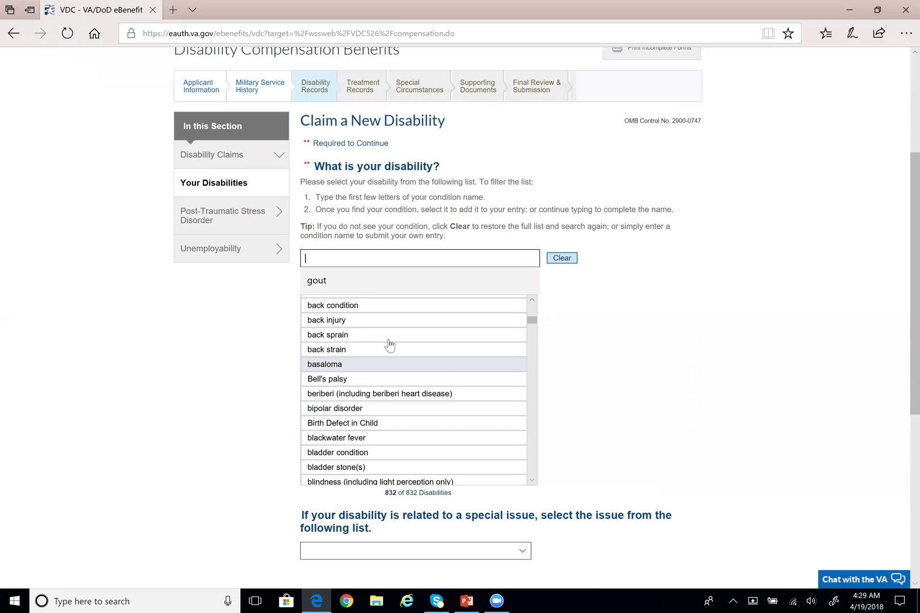
pyautogui.scroll(1, 362, 321)
pyautogui.click(360, 316)
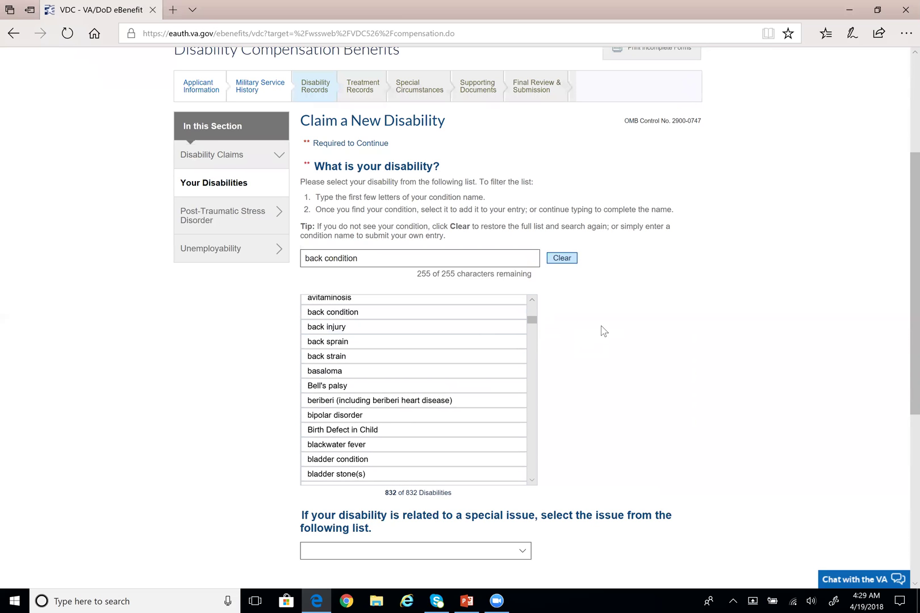
pyautogui.scroll(-2, 602, 329)
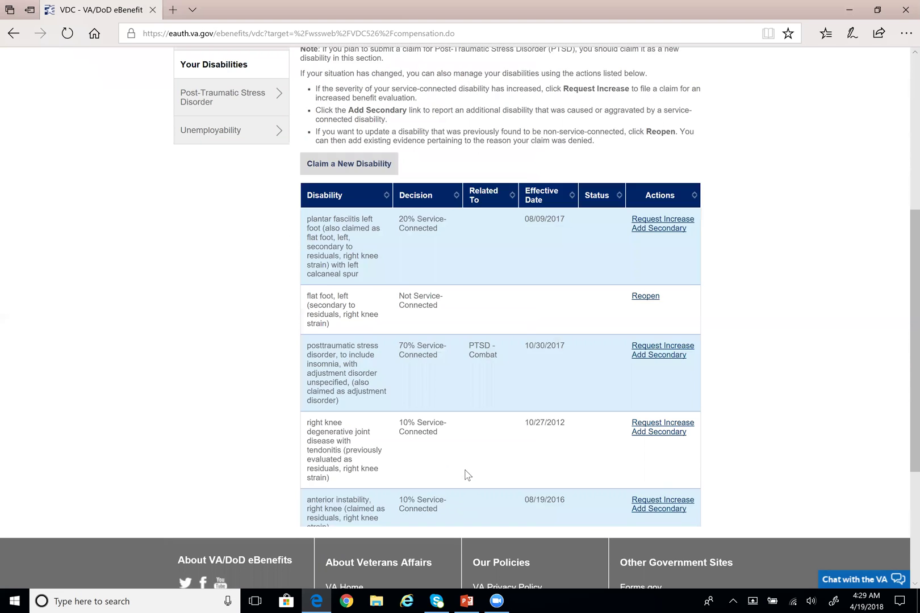
# Scroll the Your Disabilities table, marking the back condition row and its Added New status
pyautogui.scroll(-2, 484, 481)
pyautogui.scroll(-12, 465, 454)
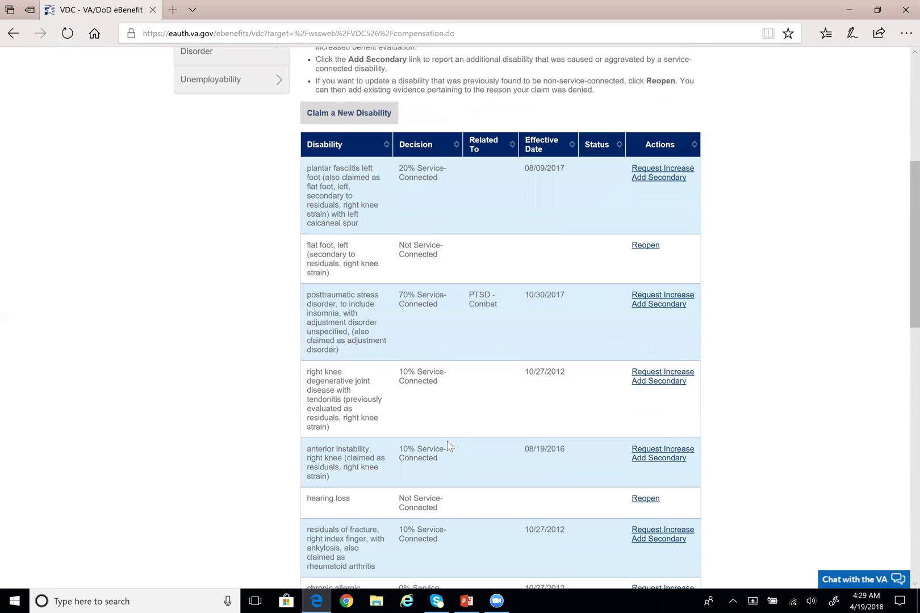
pyautogui.moveTo(306, 469); pyautogui.dragTo(378, 470)
pyautogui.click(552, 483)
pyautogui.moveTo(585, 469)
pyautogui.mouseDown()
pyautogui.moveTo(602, 471)
pyautogui.moveTo(601, 480)
pyautogui.mouseUp()
pyautogui.scroll(4, 791, 462)
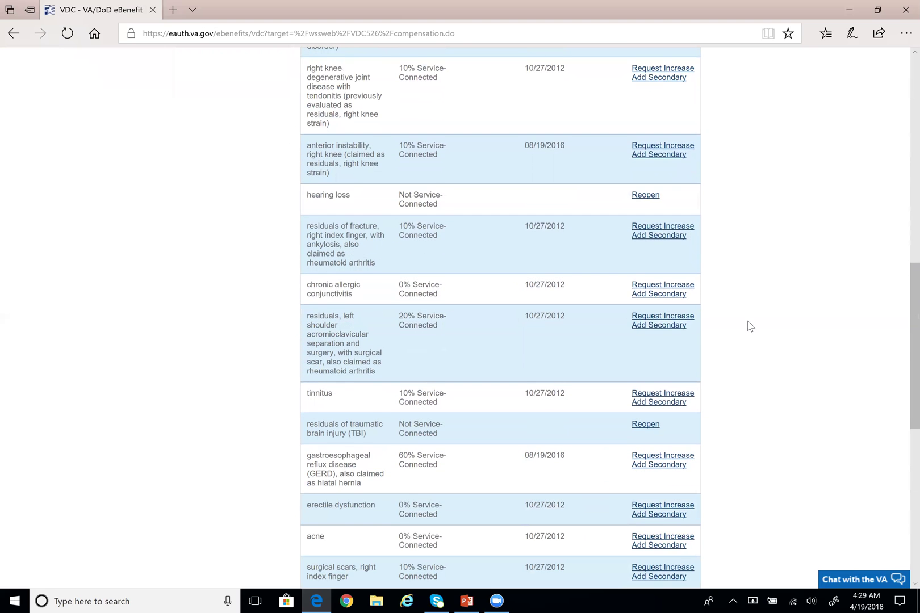
pyautogui.scroll(1, 747, 324)
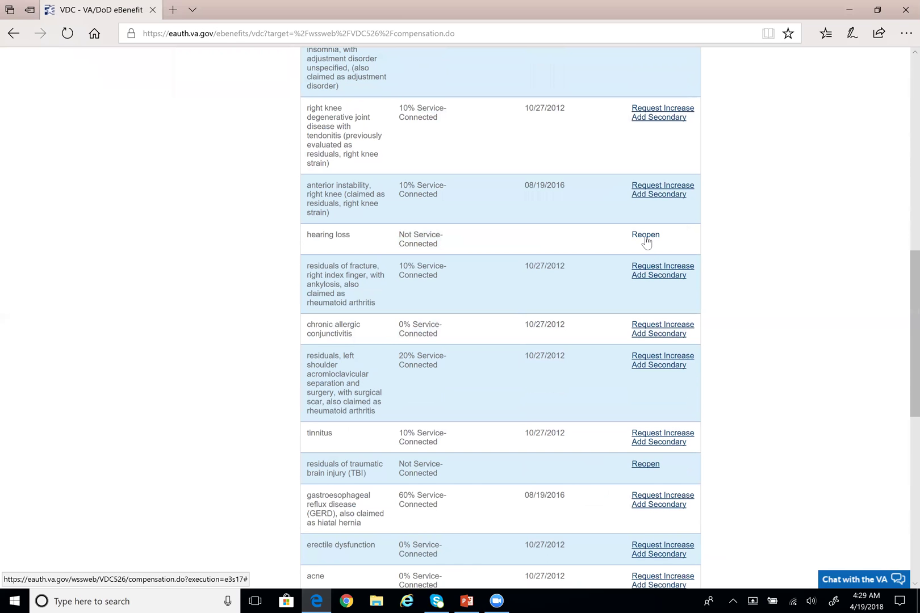
pyautogui.scroll(2, 716, 254)
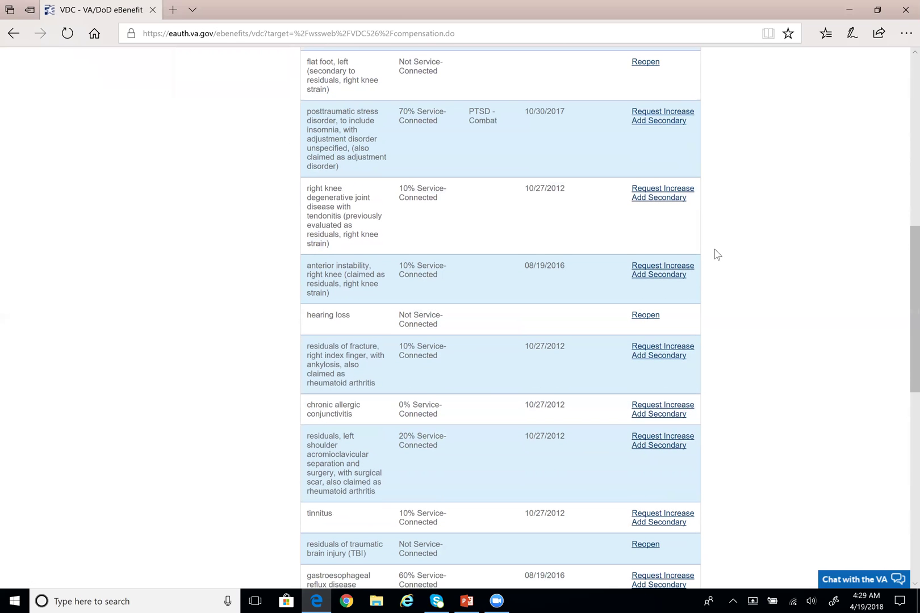
pyautogui.scroll(2, 713, 267)
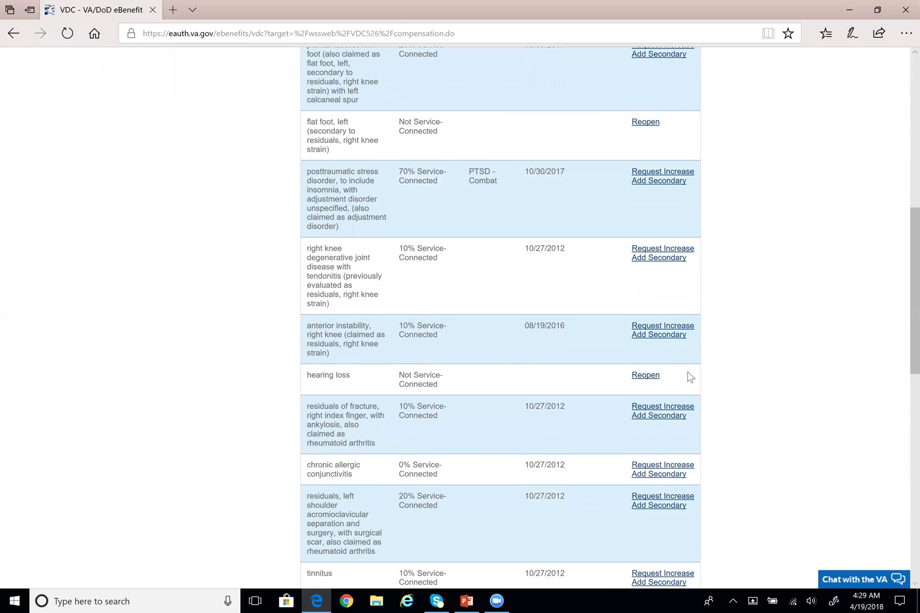
# Open Reopen on the hearing loss row and mark the sentences about needing new and material evidence
pyautogui.click(646, 376)
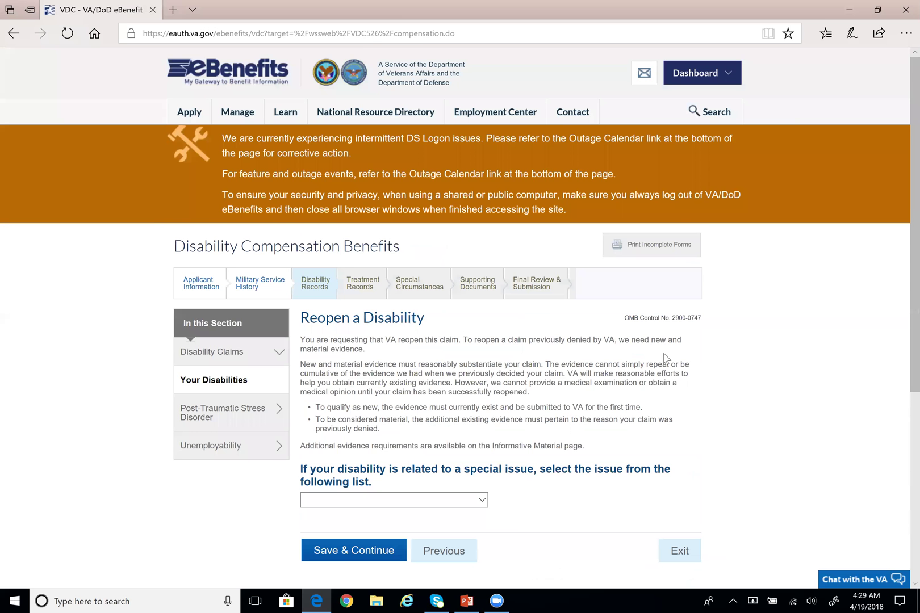
pyautogui.scroll(-3, 637, 340)
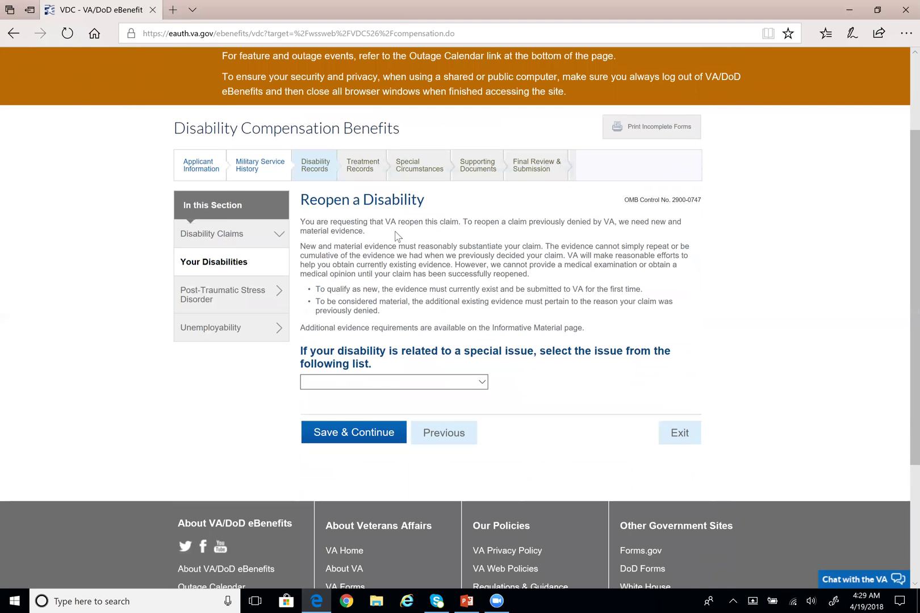
pyautogui.moveTo(468, 223); pyautogui.dragTo(681, 222)
pyautogui.click(667, 236)
pyautogui.moveTo(618, 222); pyautogui.dragTo(365, 232)
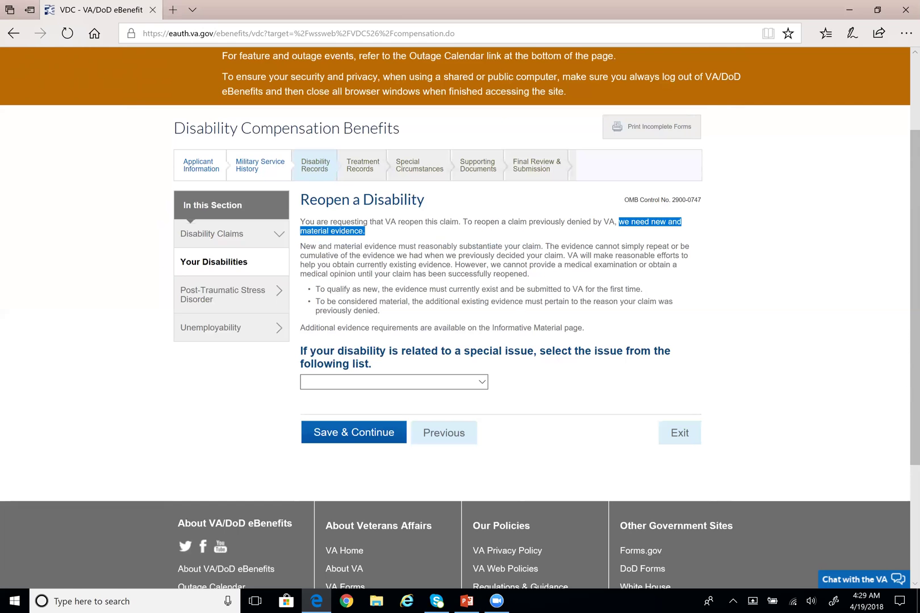
pyautogui.click(397, 238)
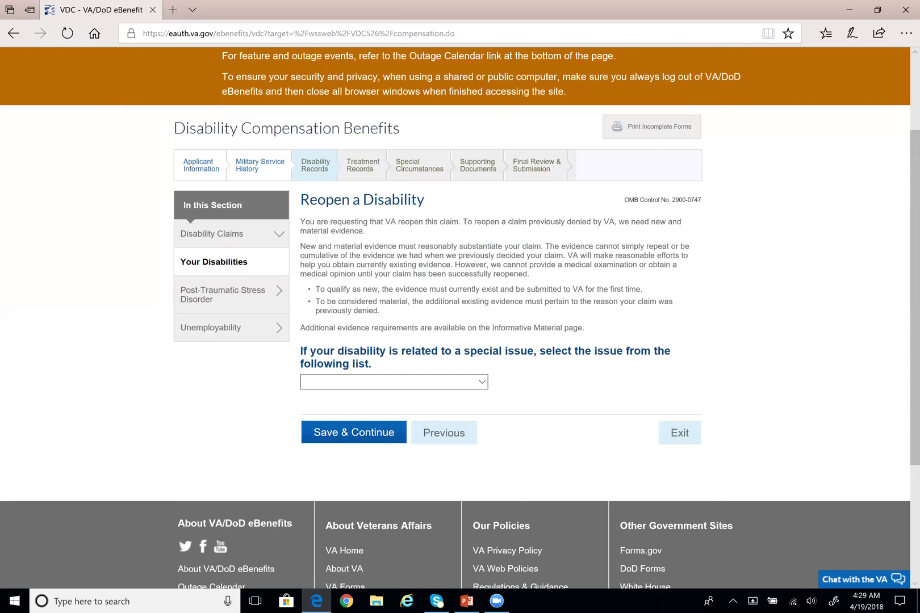
# Highlight the evidence-requirements paragraph and its two requirement bullets
pyautogui.moveTo(299, 247); pyautogui.dragTo(690, 246)
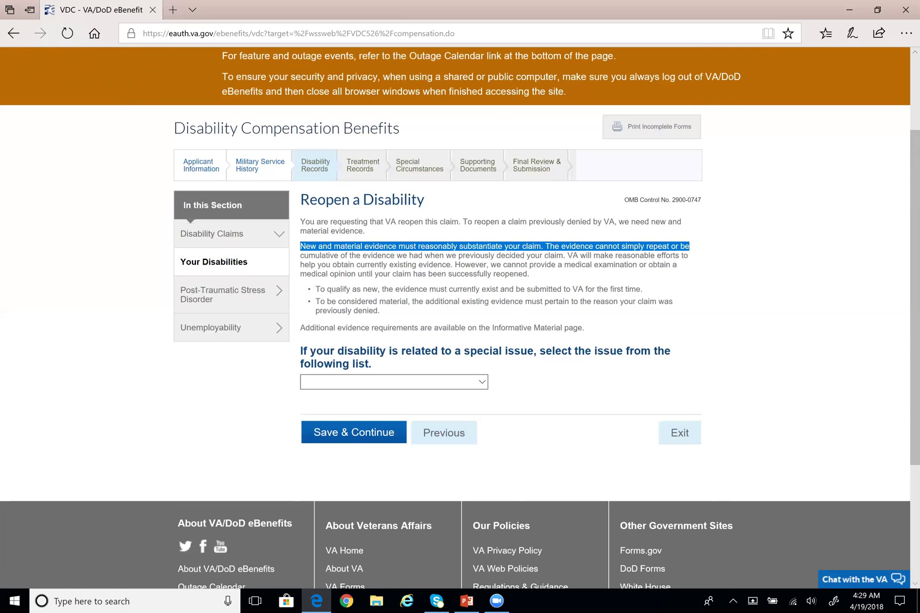
pyautogui.moveTo(690, 246); pyautogui.dragTo(689, 255)
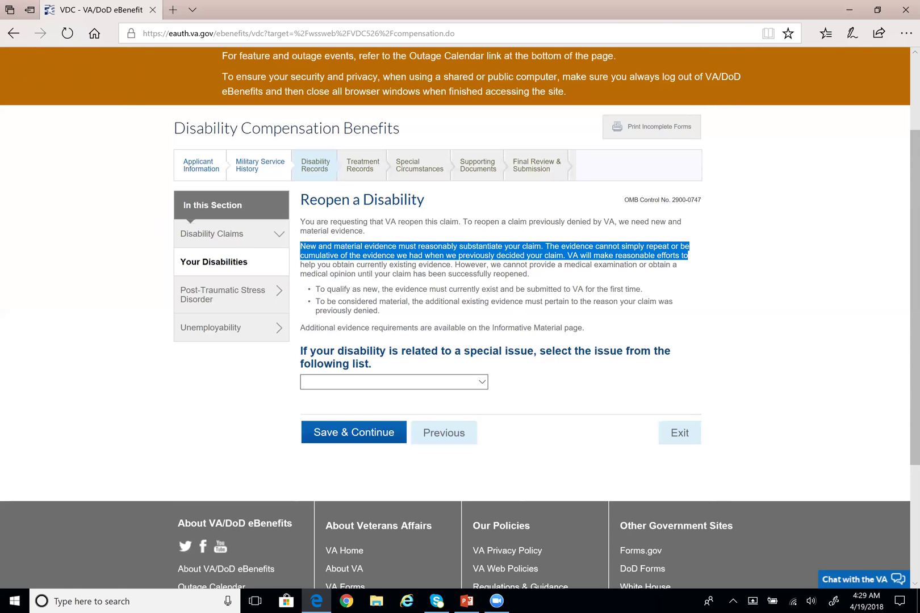
pyautogui.moveTo(688, 255); pyautogui.dragTo(529, 273)
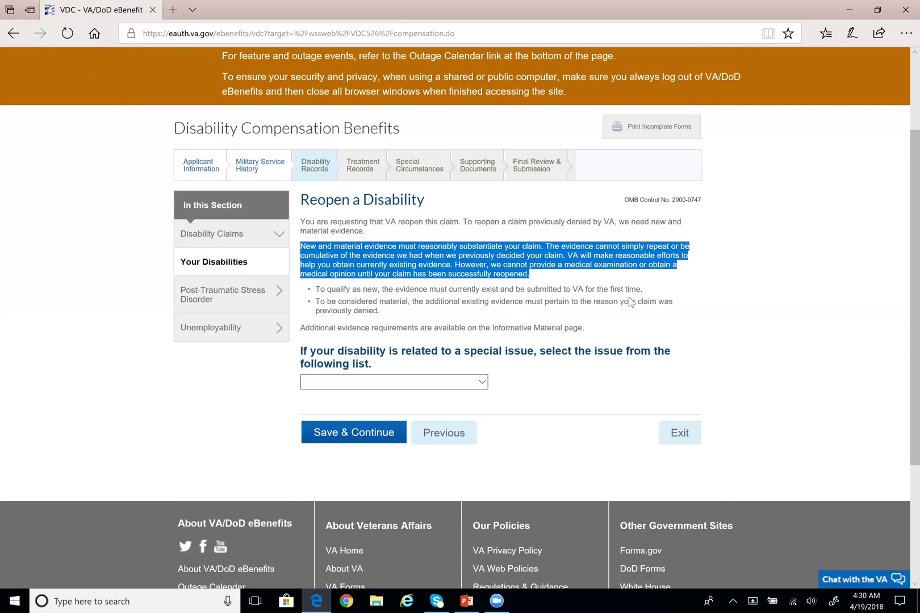
pyautogui.click(577, 313)
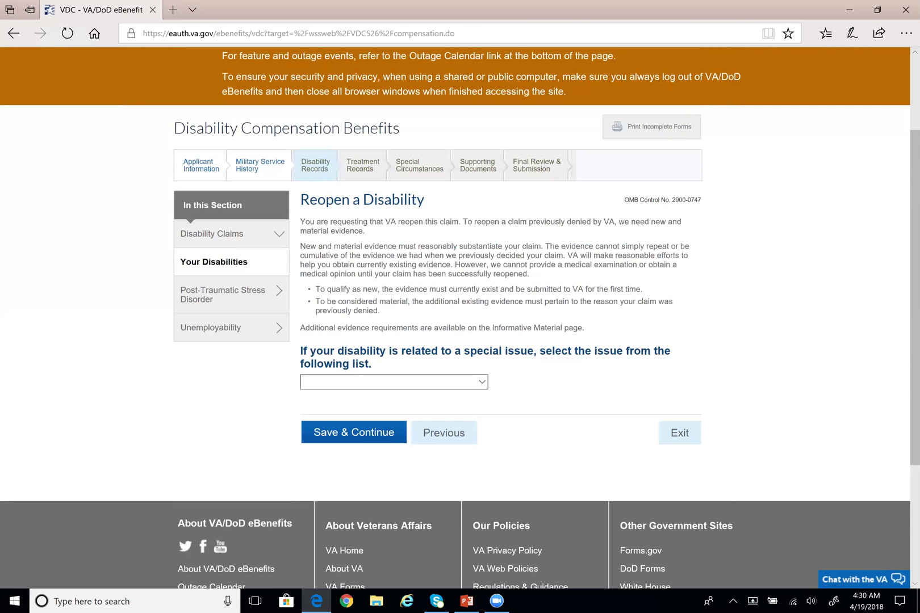
pyautogui.moveTo(316, 290); pyautogui.dragTo(643, 290)
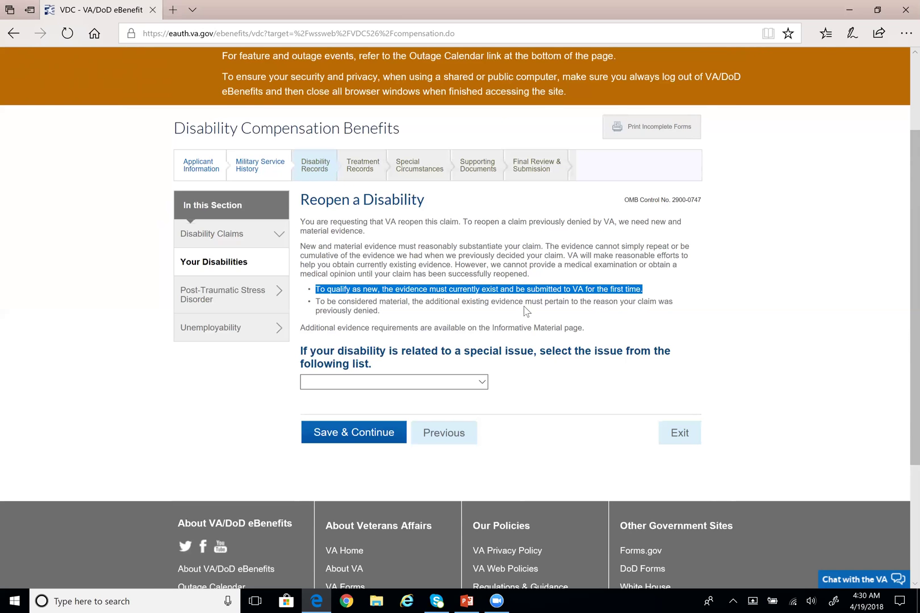
pyautogui.click(356, 308)
pyautogui.moveTo(356, 309); pyautogui.dragTo(450, 311)
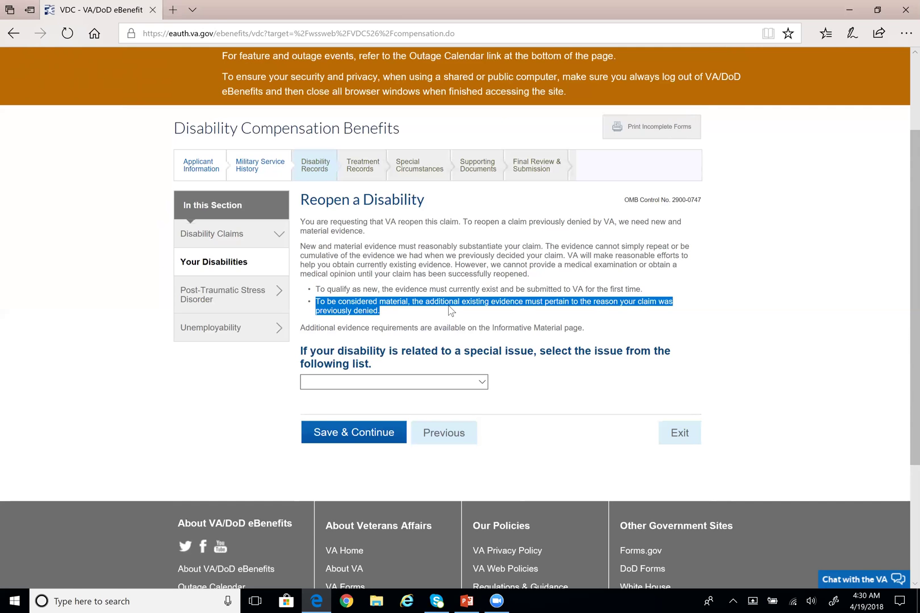
pyautogui.click(587, 317)
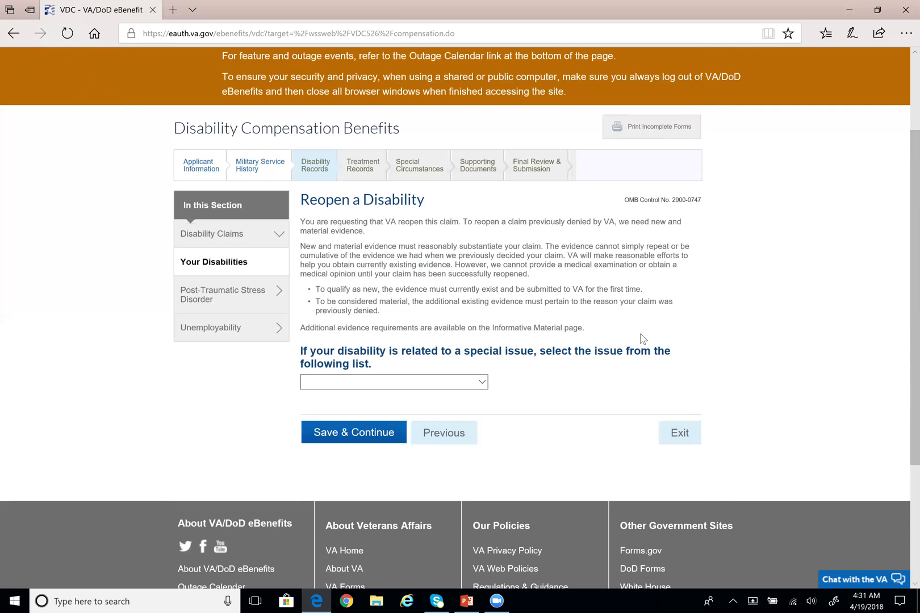
# Open the special issue list and close it without choosing an issue
pyautogui.scroll(-1, 568, 346)
pyautogui.click(476, 363)
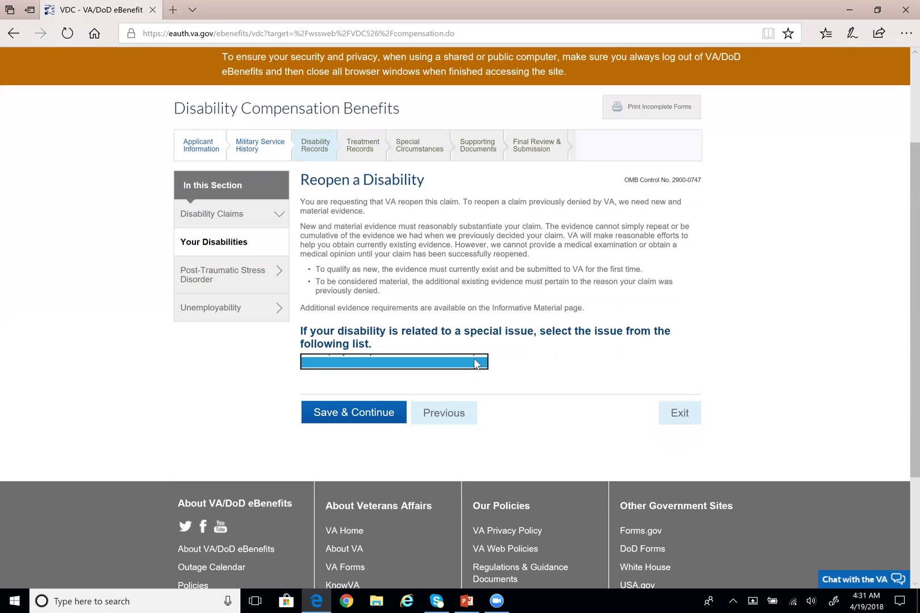
pyautogui.click(495, 368)
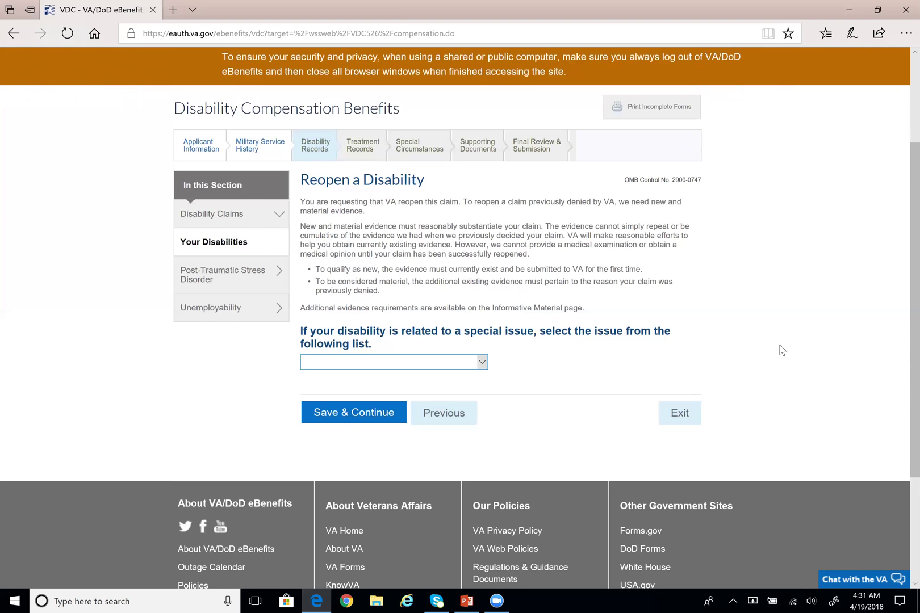
pyautogui.scroll(-4, 784, 347)
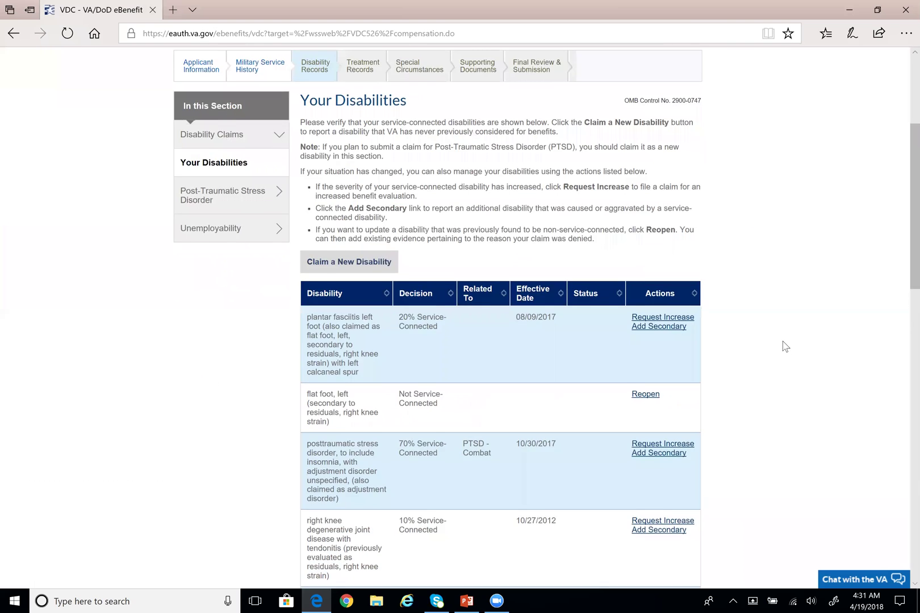
pyautogui.scroll(-13, 784, 346)
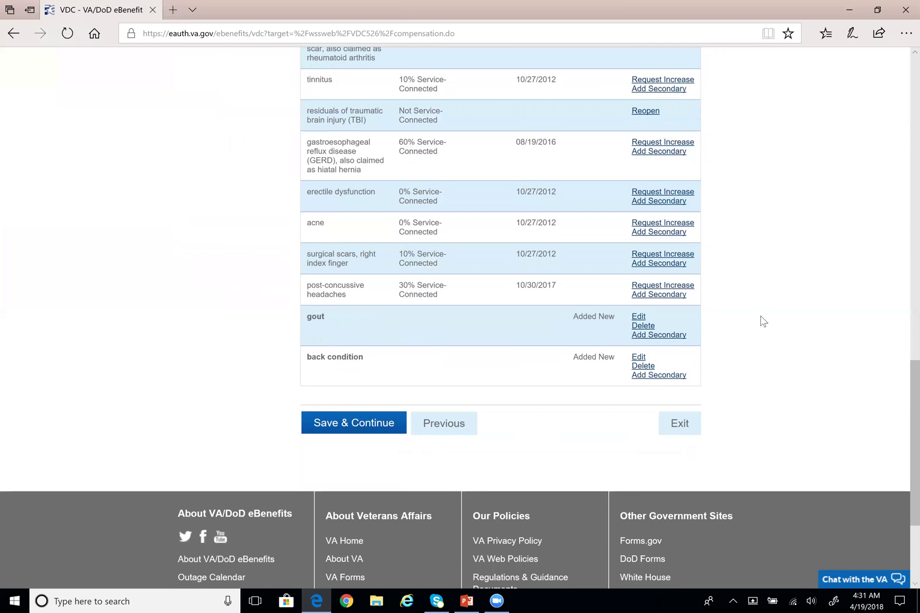
pyautogui.scroll(7, 763, 321)
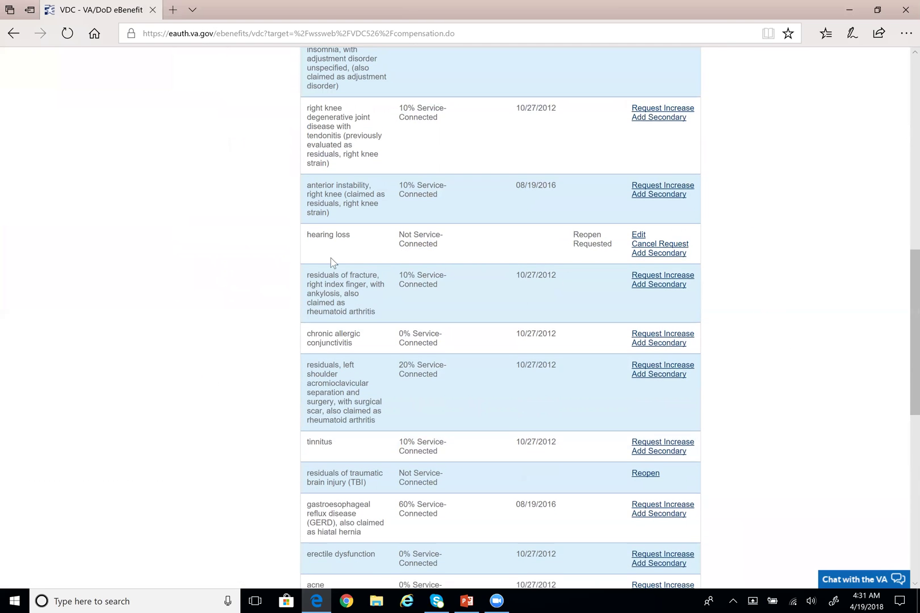
pyautogui.moveTo(304, 238); pyautogui.dragTo(608, 246)
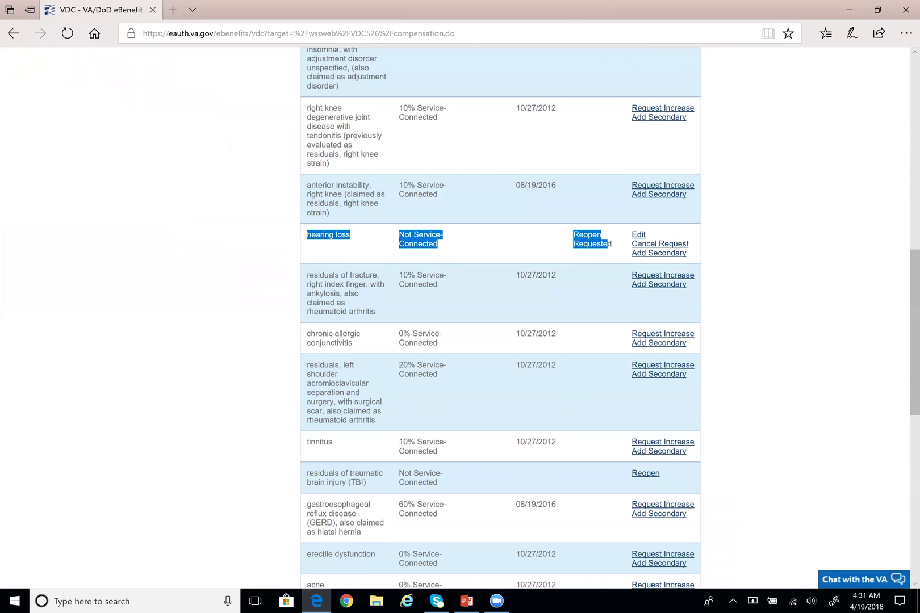
pyautogui.click(721, 262)
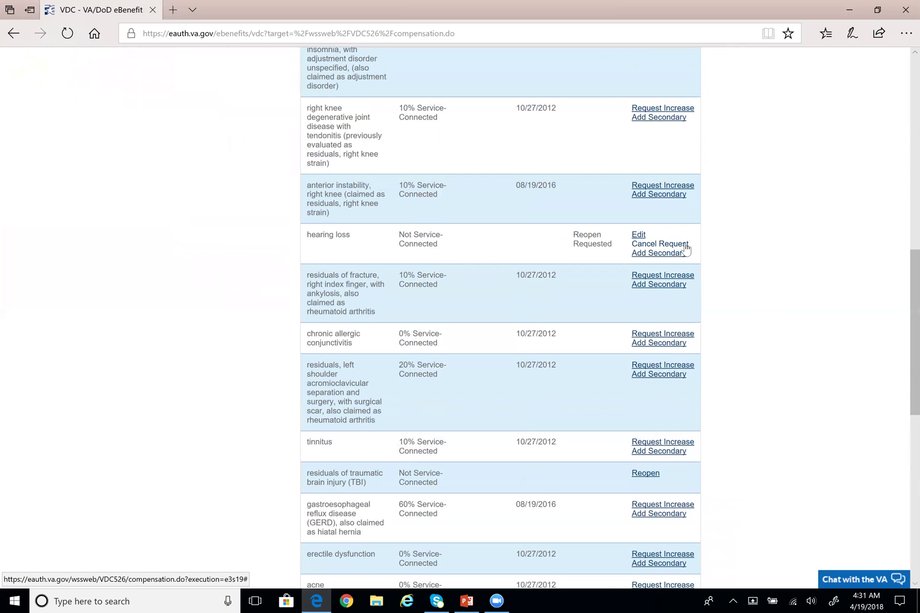
pyautogui.scroll(-5, 686, 250)
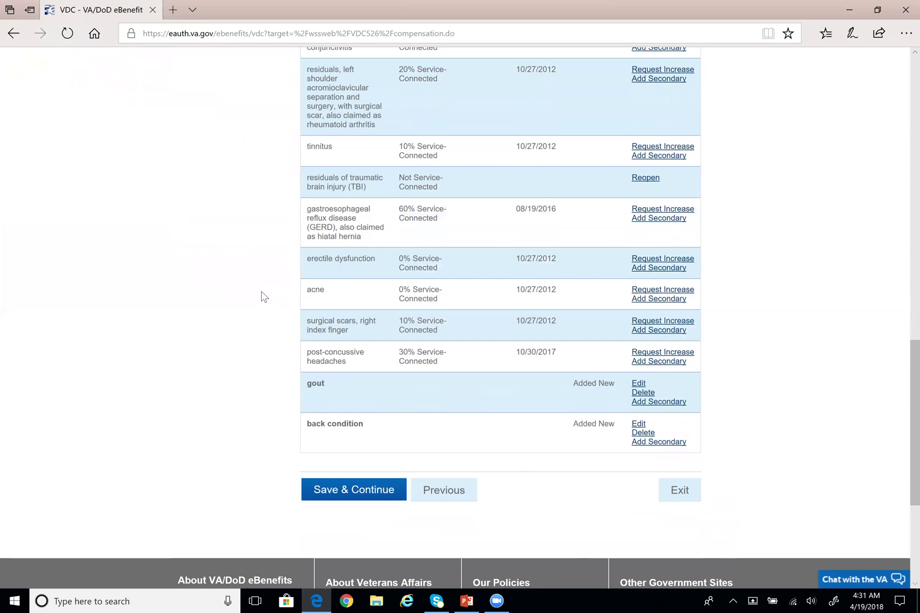
# Highlight the post-concussive headaches entry and its 30% Service-Connected rating
pyautogui.moveTo(306, 352); pyautogui.dragTo(435, 361)
pyautogui.click(360, 370)
pyautogui.click(449, 370)
pyautogui.moveTo(392, 353); pyautogui.dragTo(463, 373)
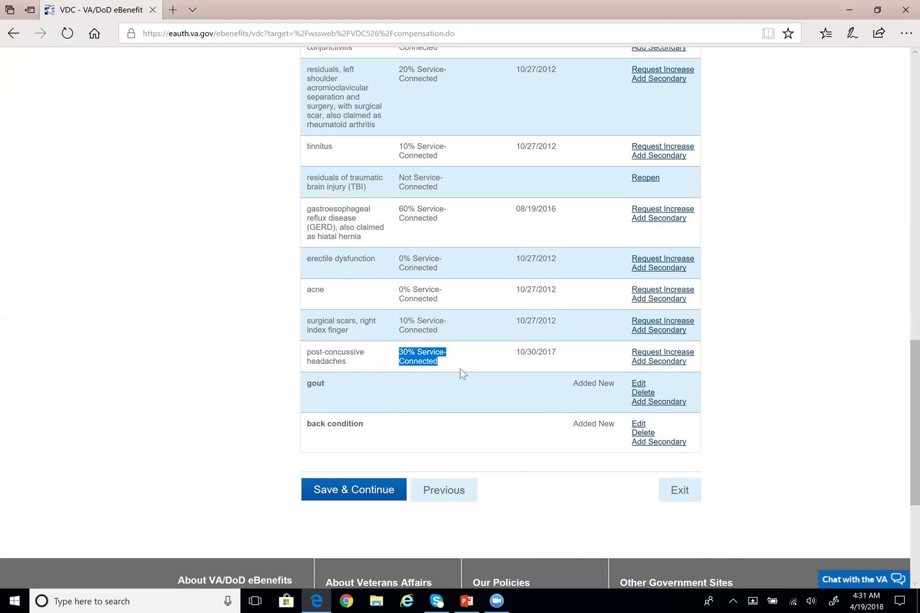
pyautogui.click(464, 374)
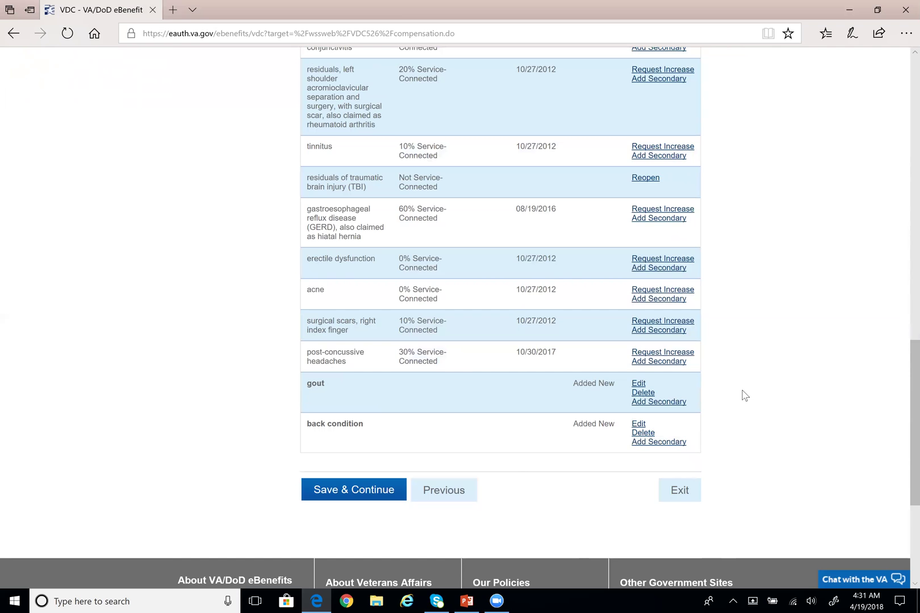
# Check statuses: headaches Increase Requested, hearing loss Reopen Requested, back condition Added New
pyautogui.scroll(-1, 747, 372)
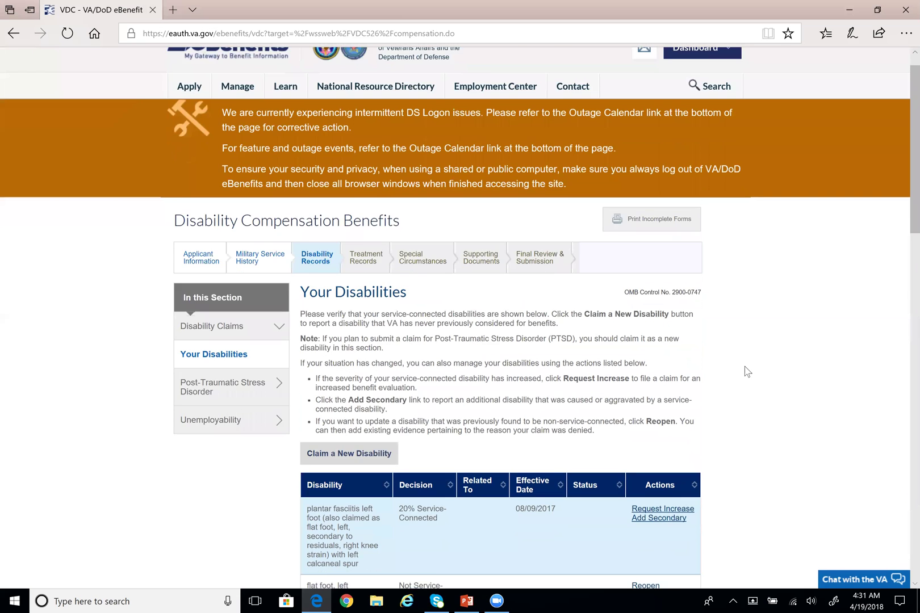
pyautogui.scroll(-15, 747, 372)
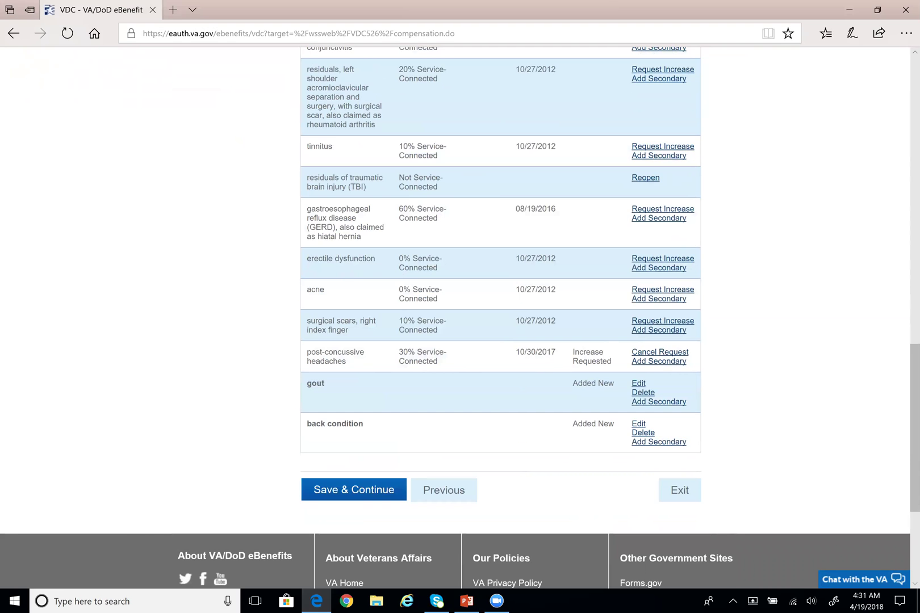
pyautogui.moveTo(572, 352); pyautogui.dragTo(612, 362)
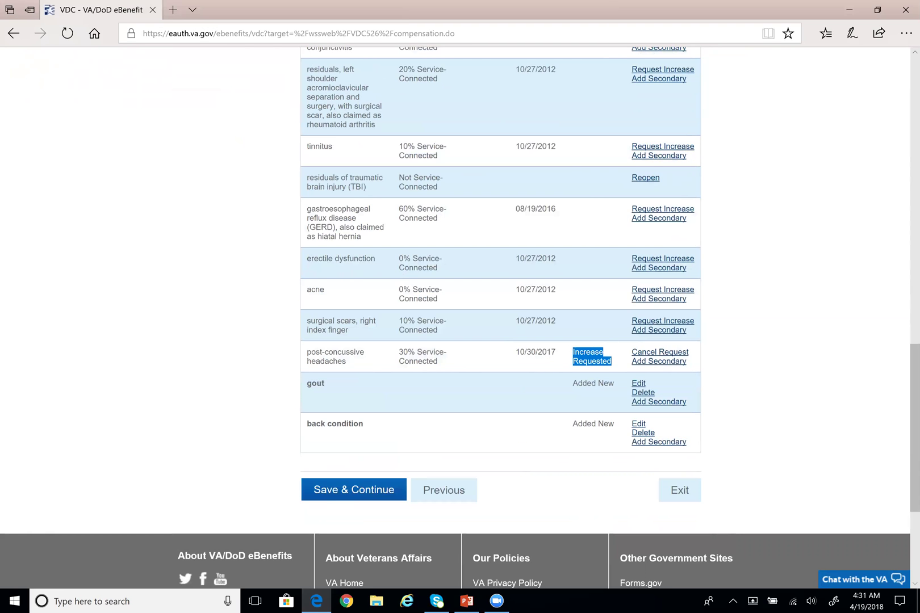
pyautogui.click(613, 369)
pyautogui.scroll(1, 595, 348)
pyautogui.scroll(9, 595, 348)
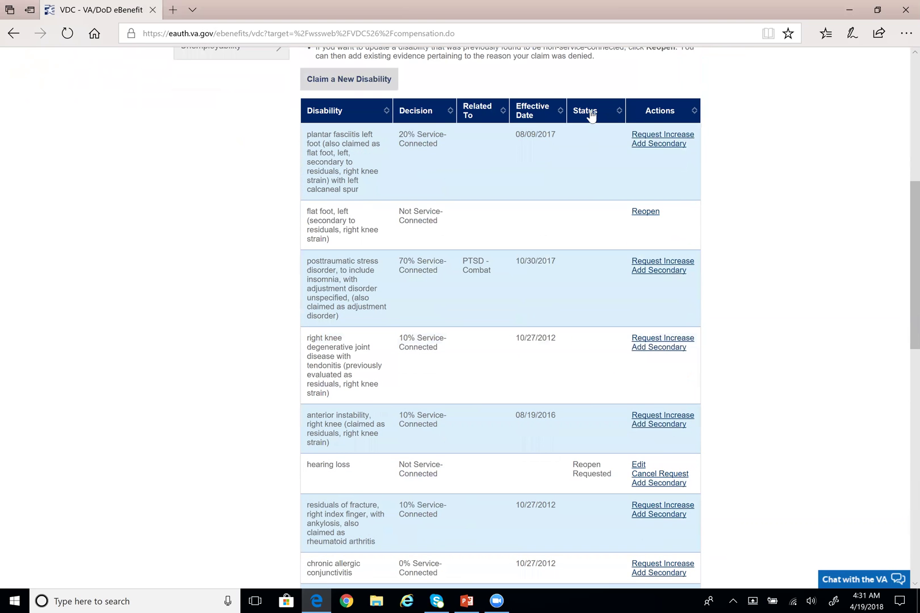
pyautogui.scroll(-3, 581, 172)
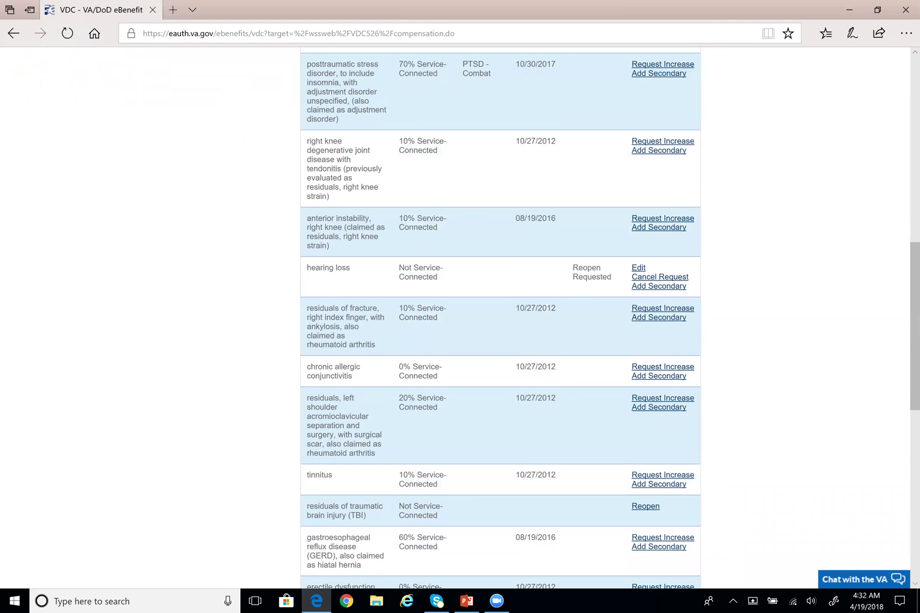
pyautogui.moveTo(572, 268); pyautogui.dragTo(596, 277)
pyautogui.scroll(-5, 598, 277)
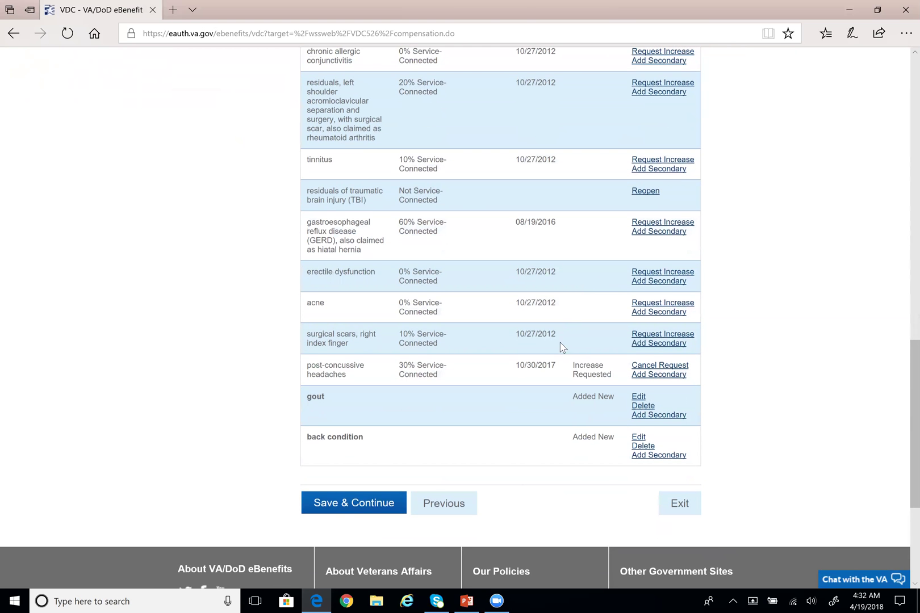
pyautogui.moveTo(572, 365); pyautogui.dragTo(615, 359)
pyautogui.scroll(-1, 556, 398)
pyautogui.moveTo(571, 402); pyautogui.dragTo(617, 399)
pyautogui.click(595, 419)
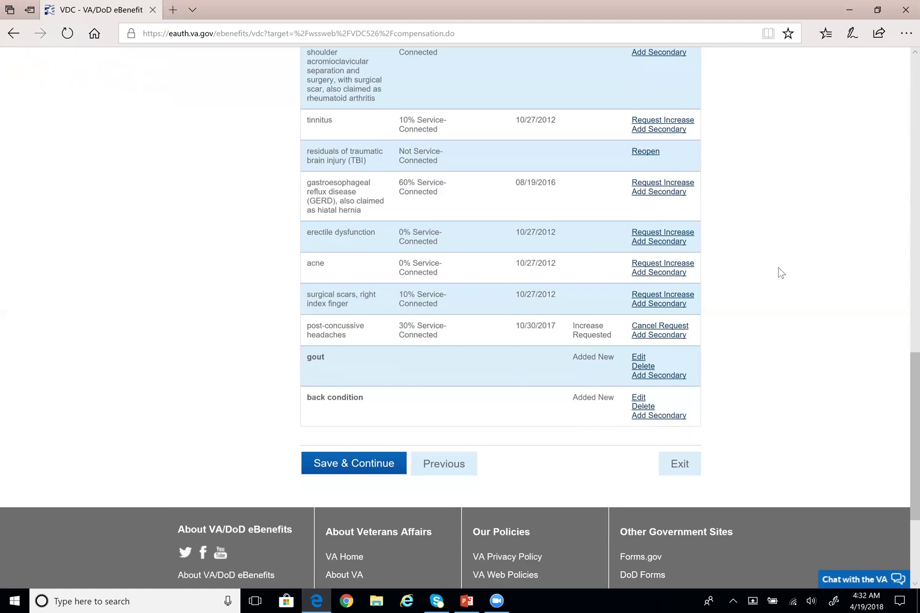
pyautogui.scroll(2, 768, 293)
pyautogui.scroll(9, 767, 294)
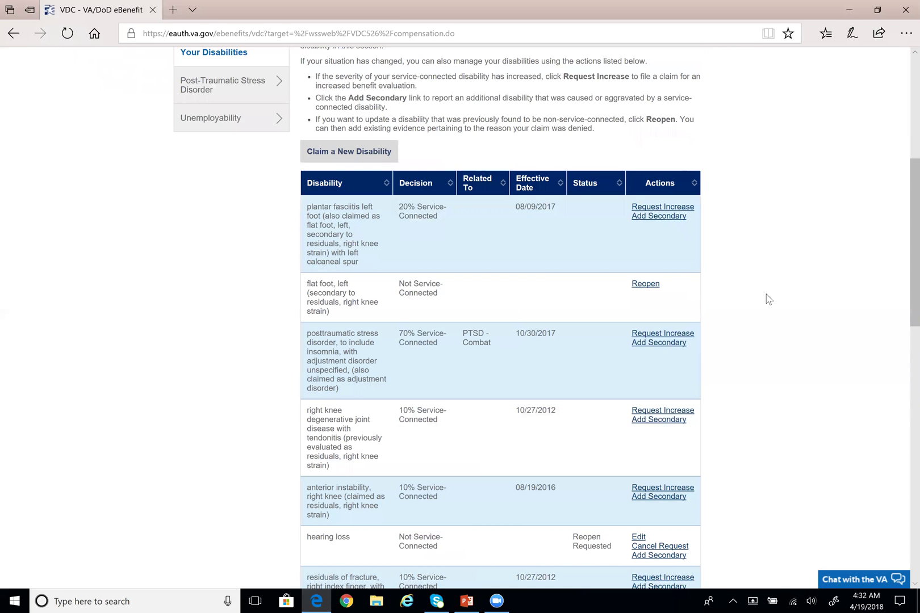
# Highlight the right knee condition in the Your Disabilities table
pyautogui.scroll(-1, 767, 299)
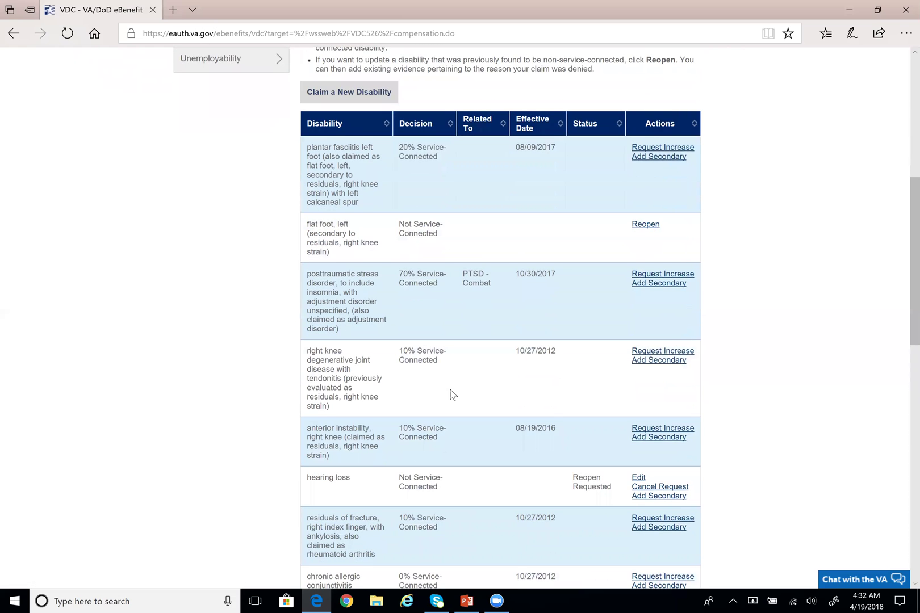
pyautogui.moveTo(307, 350); pyautogui.dragTo(369, 410)
pyautogui.click(369, 410)
# Add a secondary to the right knee row, filtering 'knee cond' and picking 'knee condition, left'
pyautogui.click(662, 360)
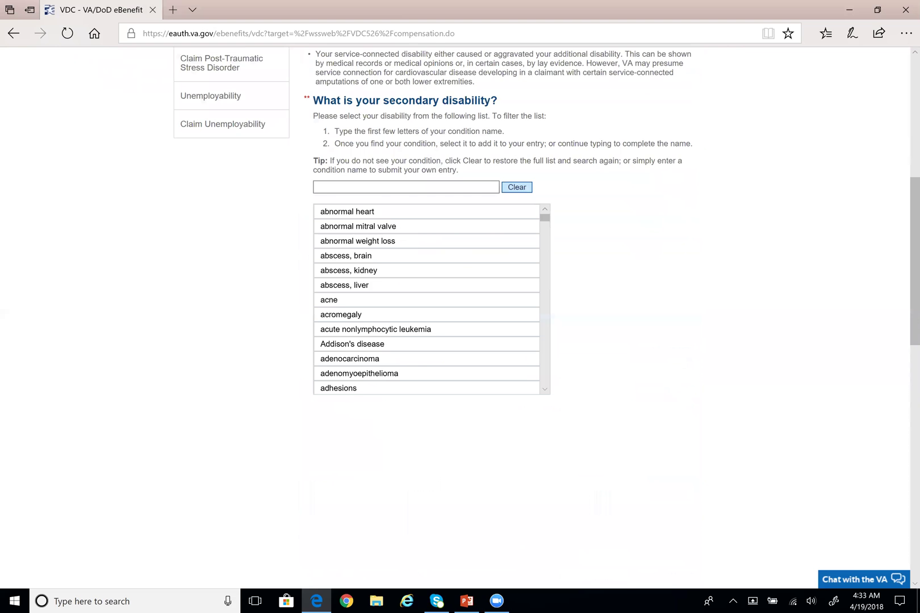
pyautogui.scroll(-5, 391, 345)
pyautogui.click(370, 287)
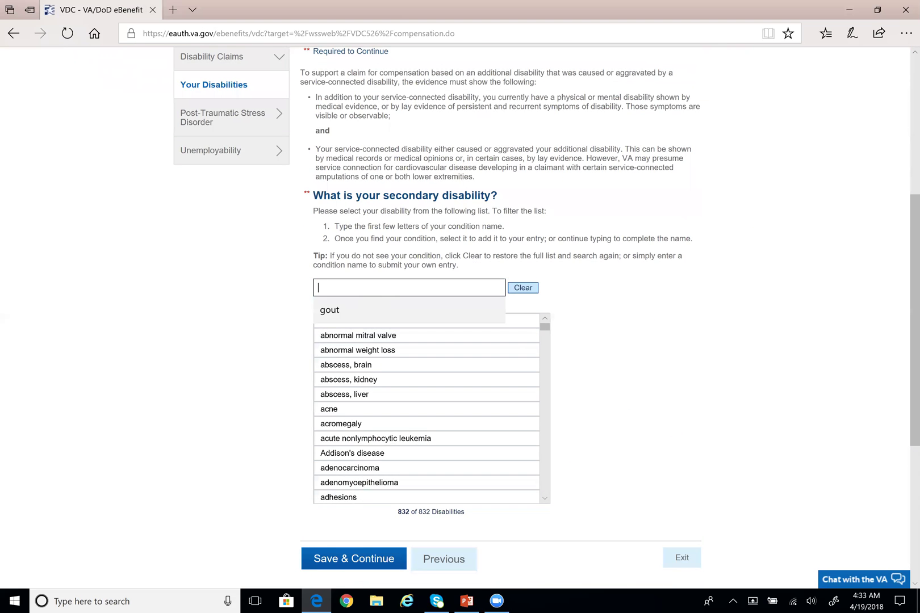
pyautogui.write('left')
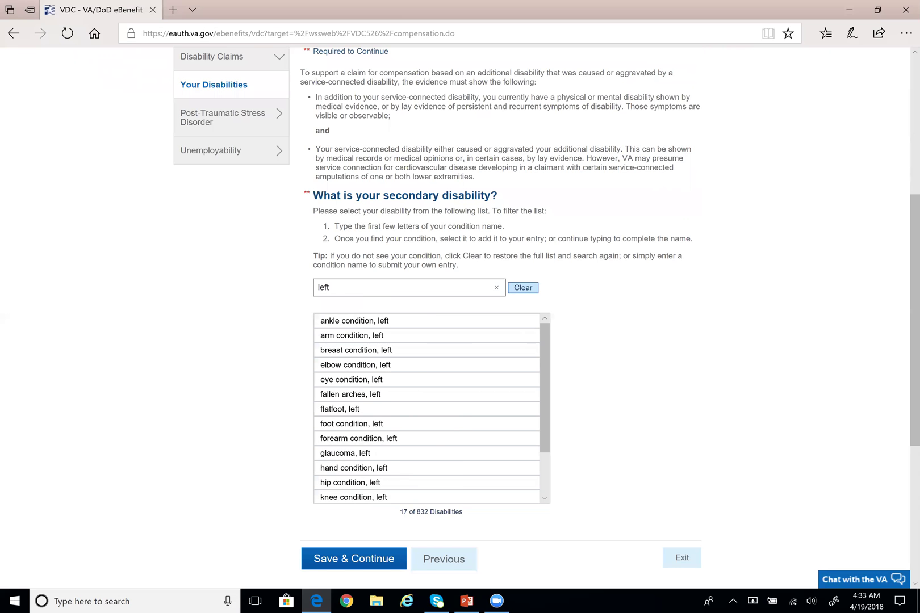
pyautogui.press('BackSpace')
pyautogui.press('BackSpace')
pyautogui.press('BackSpace')
pyautogui.press('BackSpace')
pyautogui.write('knee cond')
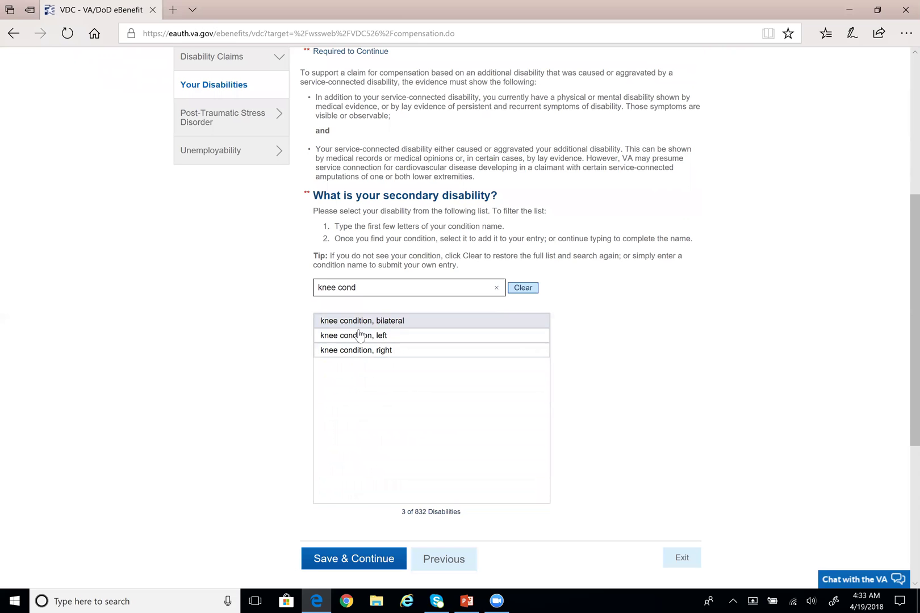
pyautogui.click(359, 336)
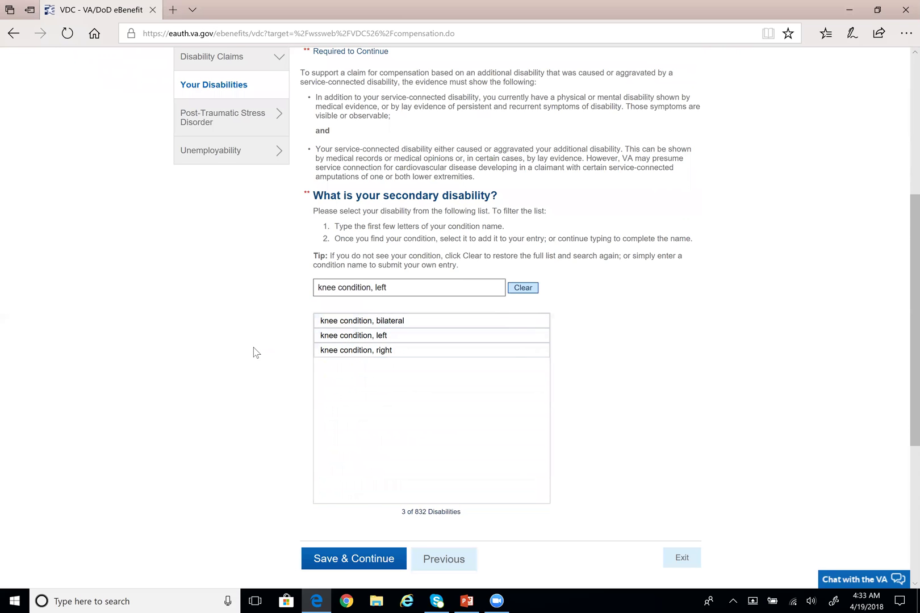
pyautogui.scroll(-2, 254, 353)
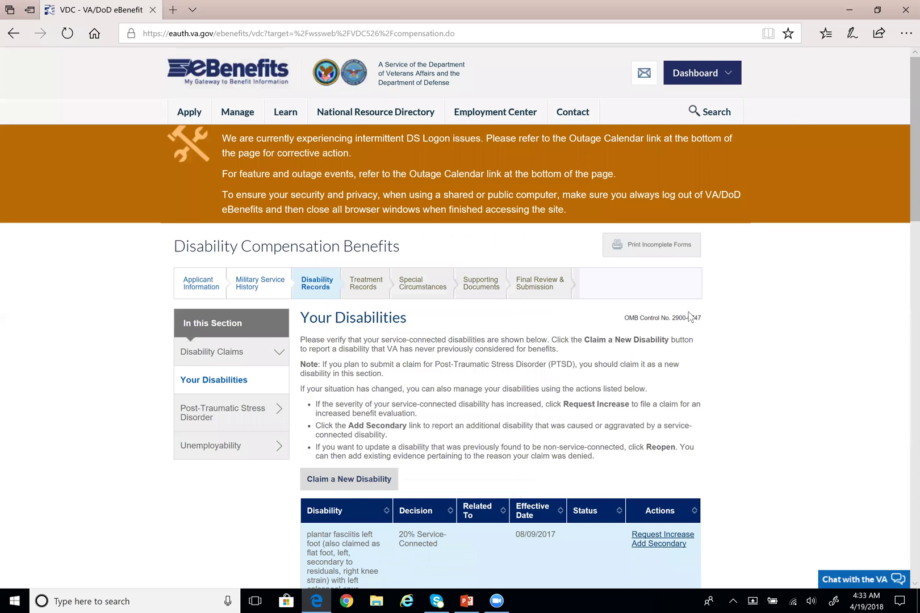
pyautogui.scroll(-9, 729, 335)
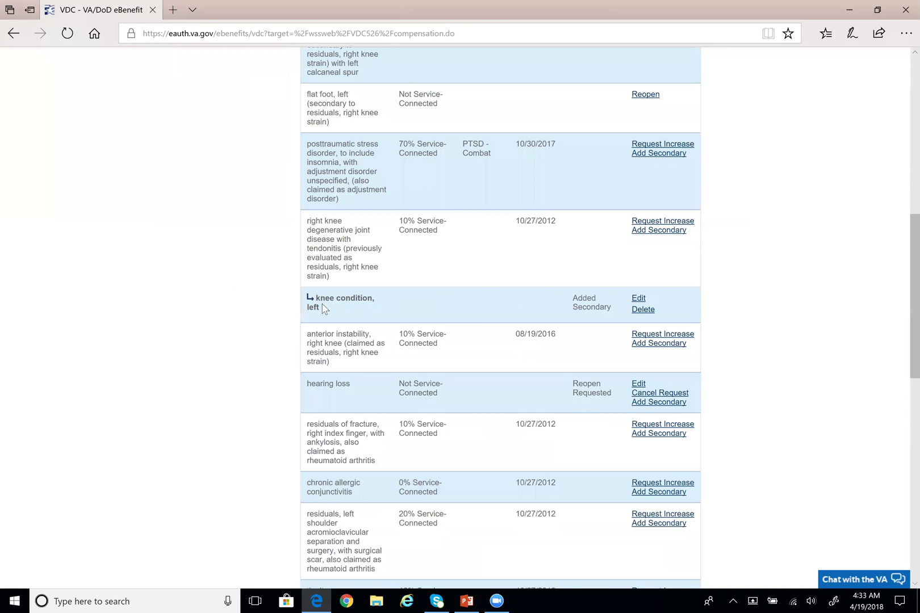
pyautogui.moveTo(315, 298); pyautogui.dragTo(375, 308)
pyautogui.click(470, 315)
pyautogui.tripleClick(572, 302)
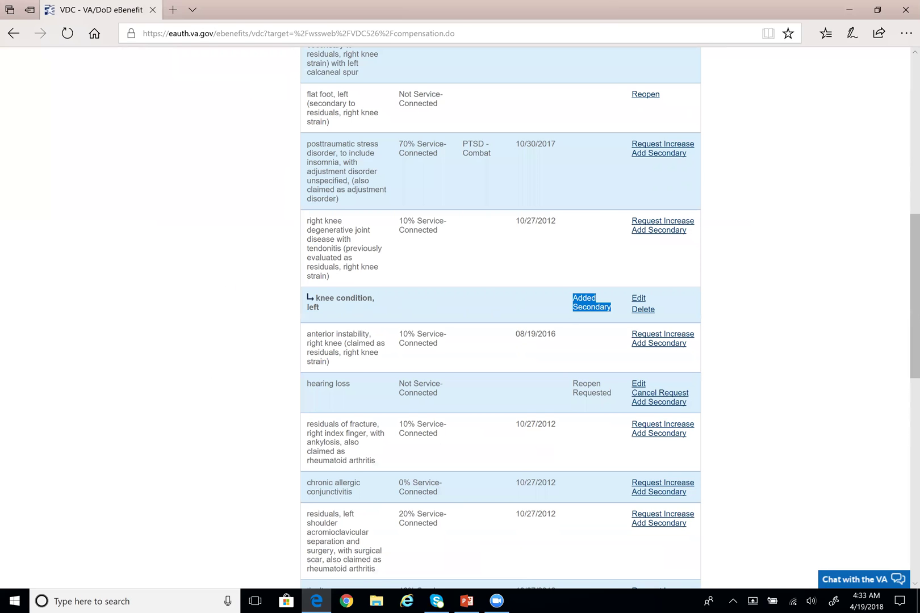
pyautogui.click(512, 302)
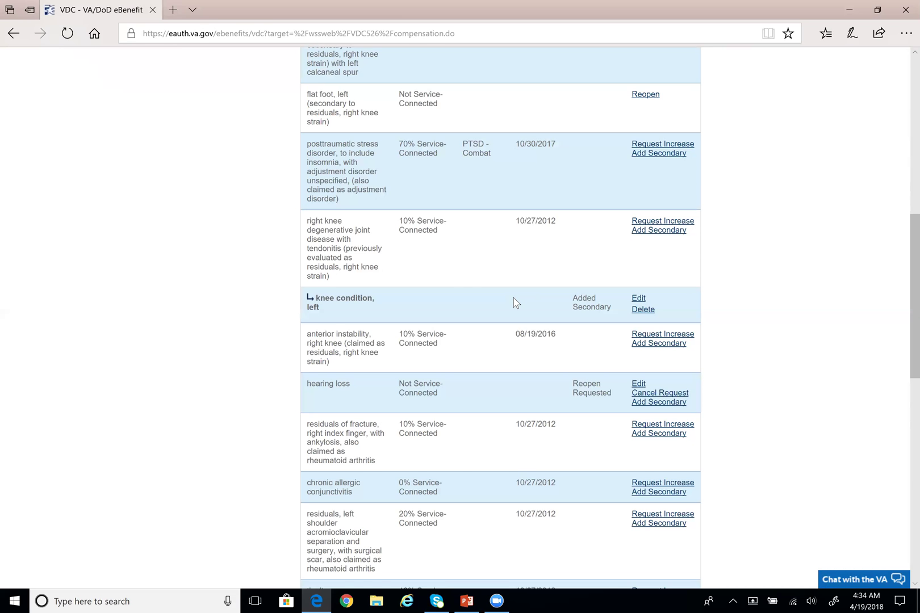
pyautogui.tripleClick(316, 302)
pyautogui.moveTo(341, 287); pyautogui.dragTo(307, 221)
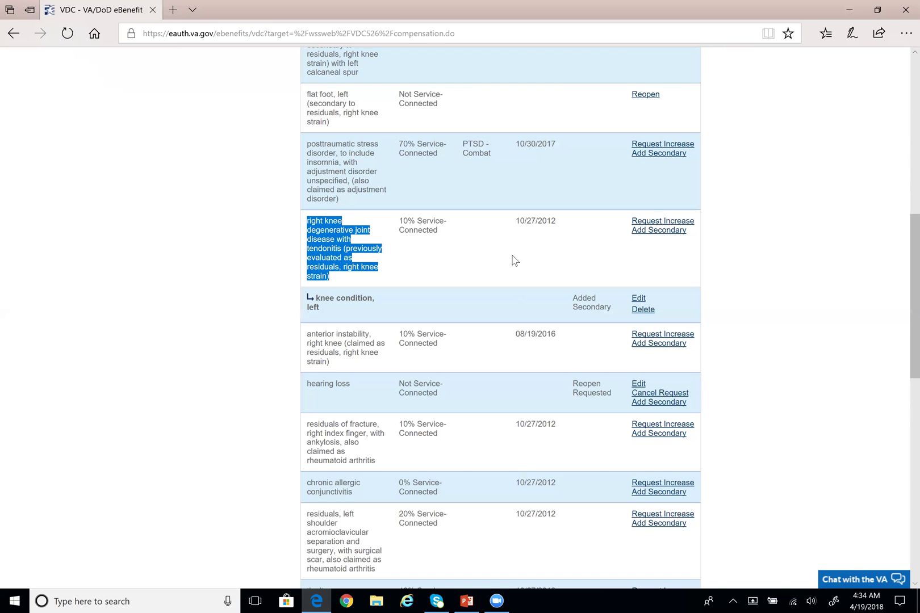
pyautogui.click(487, 274)
pyautogui.scroll(2, 485, 272)
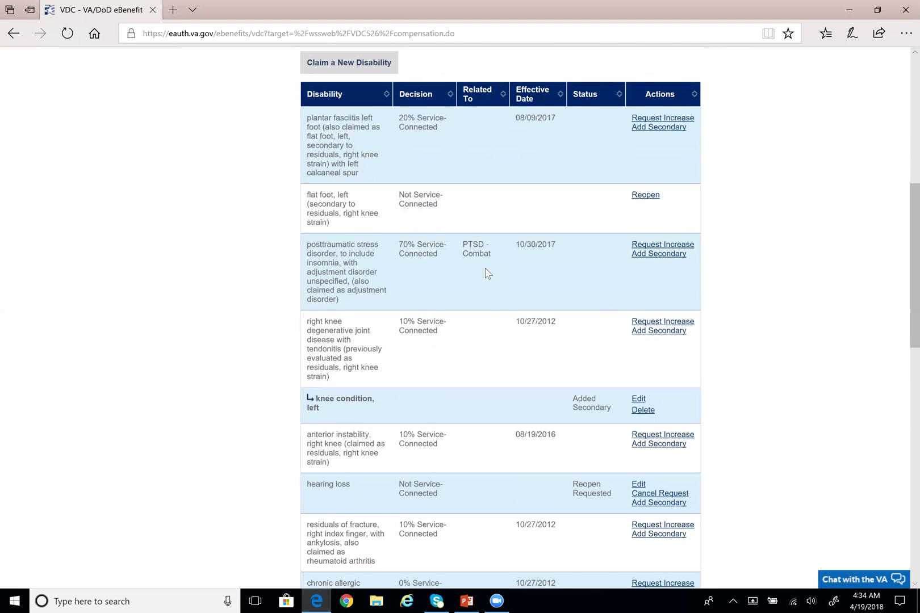
pyautogui.scroll(2, 485, 273)
pyautogui.scroll(1, 485, 268)
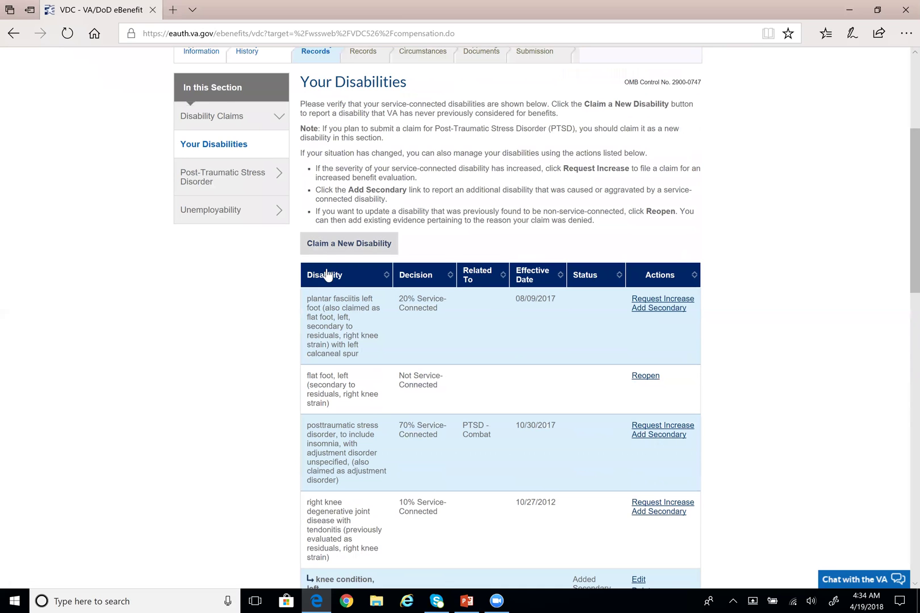
pyautogui.click(349, 244)
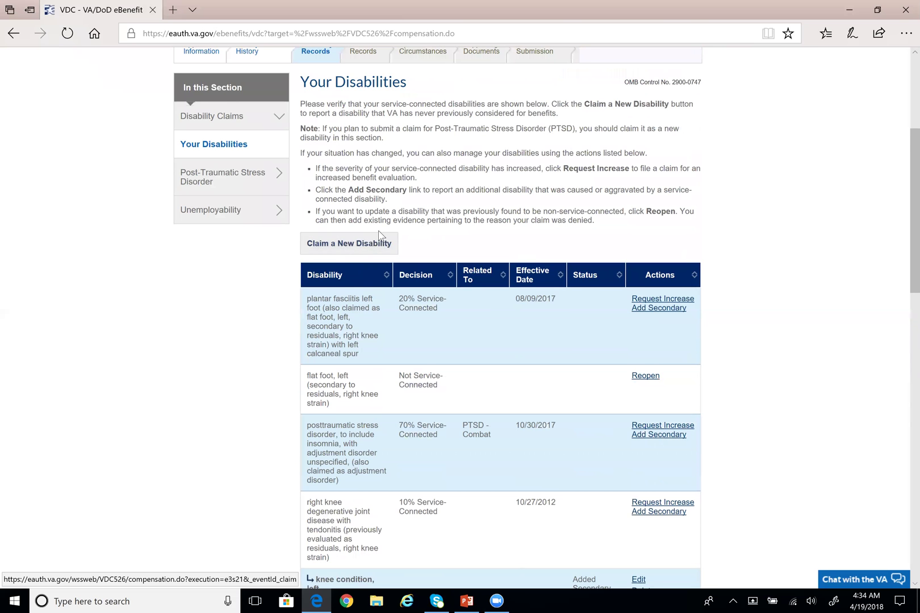
pyautogui.scroll(-10, 381, 234)
# Review the PTSD Statement page, highlighting its heading and the already-submitted claim notice
pyautogui.scroll(-5, 392, 253)
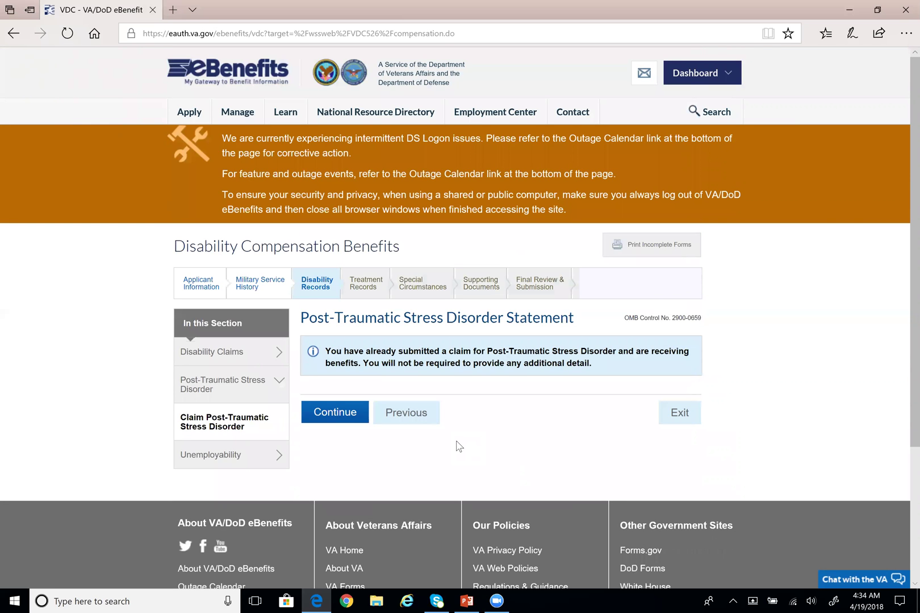
pyautogui.scroll(-1, 457, 437)
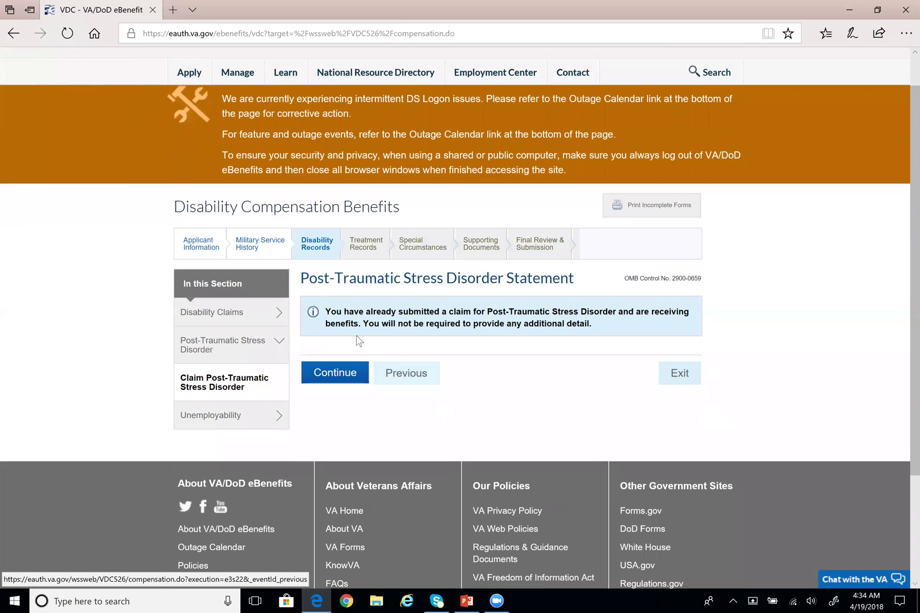
pyautogui.moveTo(593, 328); pyautogui.dragTo(326, 314)
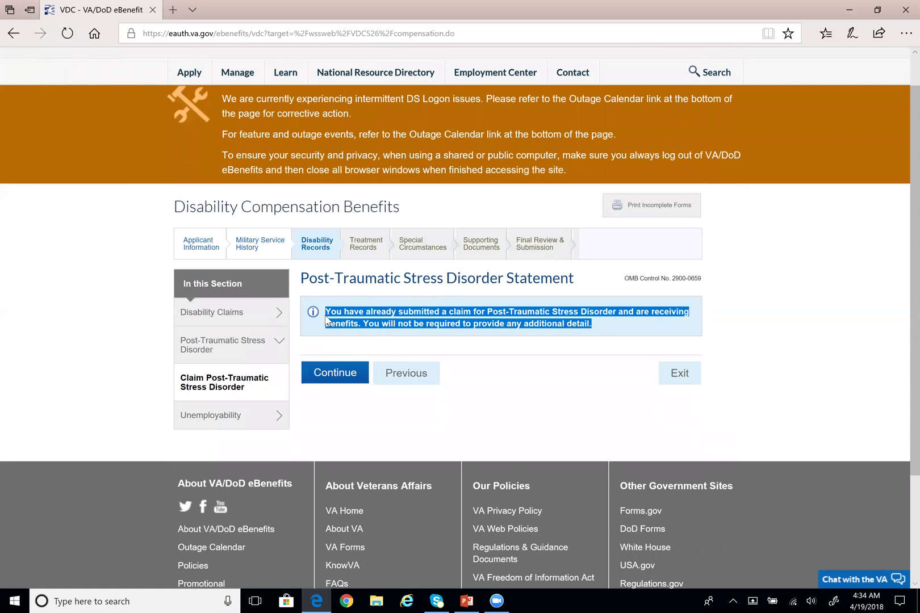
pyautogui.click(457, 413)
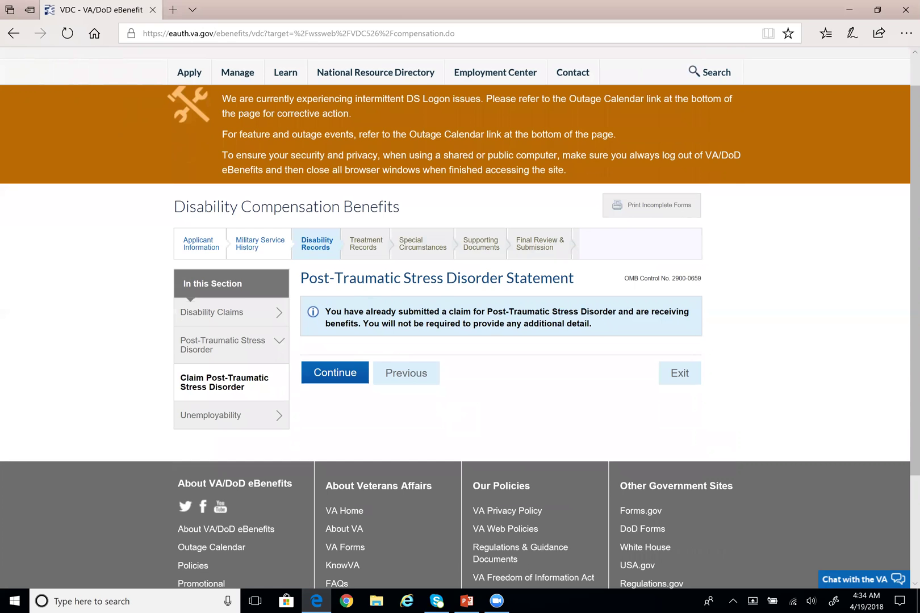
pyautogui.moveTo(300, 278); pyautogui.dragTo(574, 279)
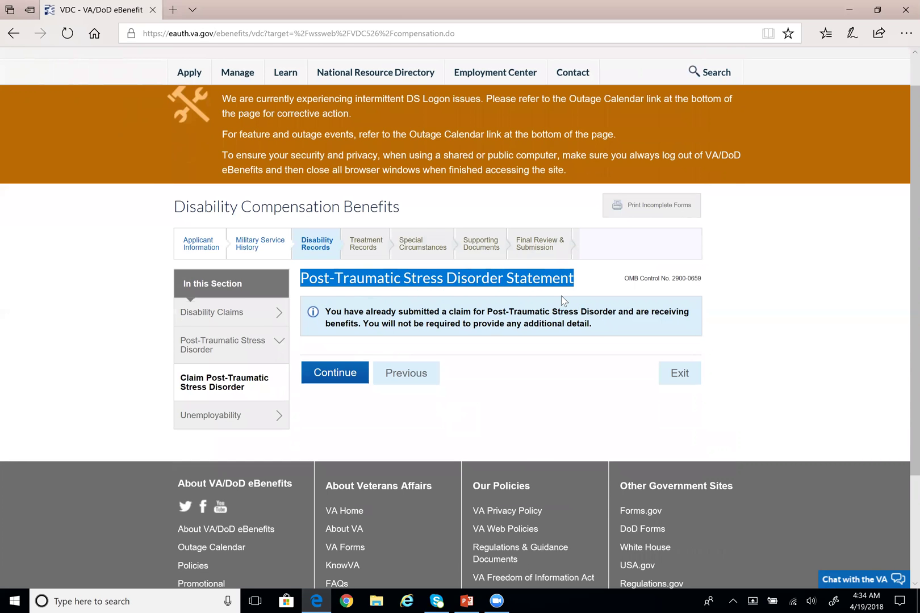
pyautogui.click(540, 376)
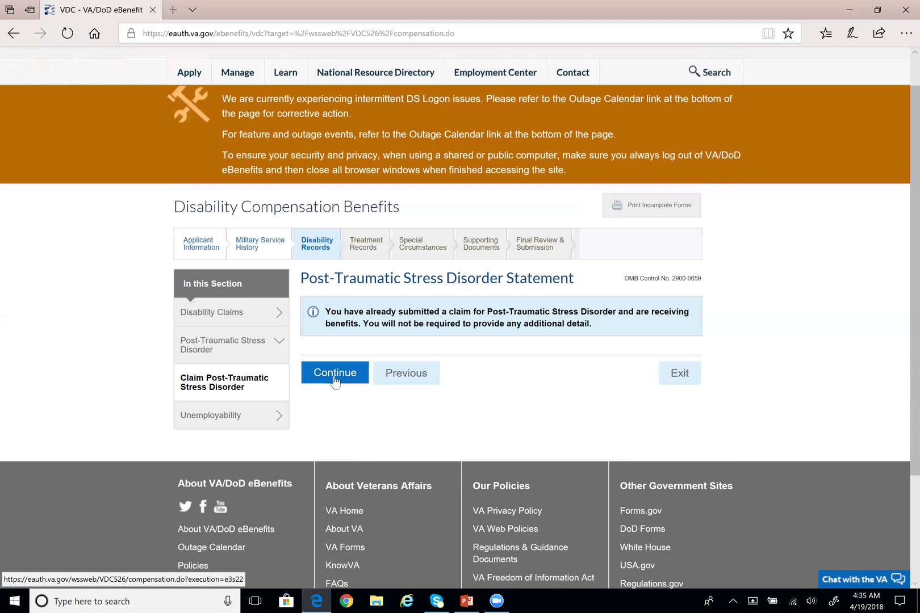
pyautogui.moveTo(299, 278); pyautogui.dragTo(519, 282)
pyautogui.click(519, 283)
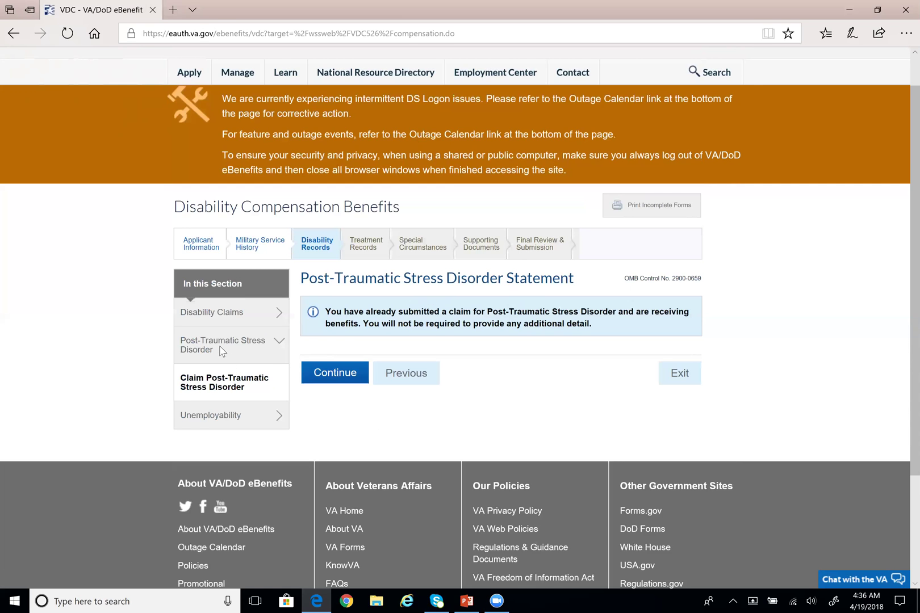
pyautogui.moveTo(300, 280); pyautogui.dragTo(574, 278)
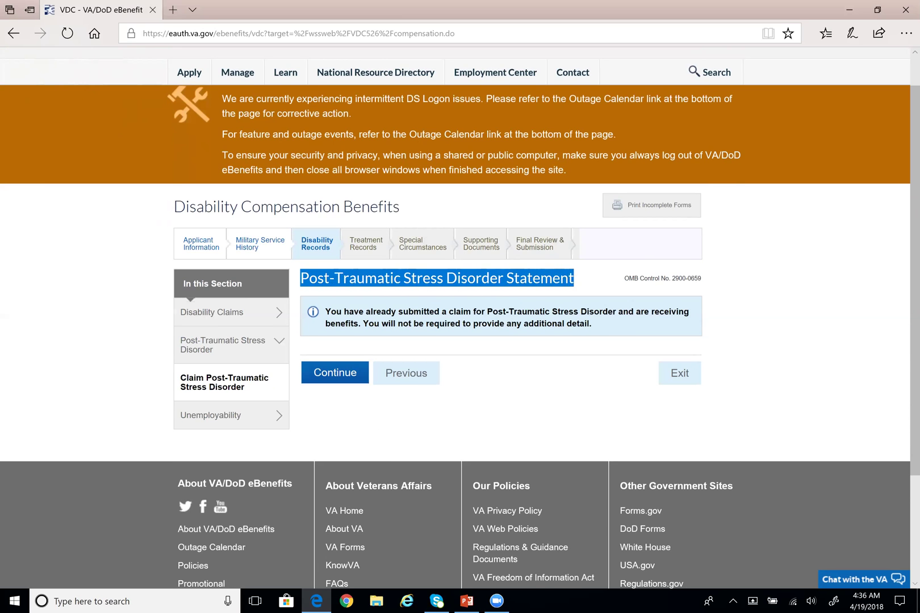
pyautogui.click(526, 295)
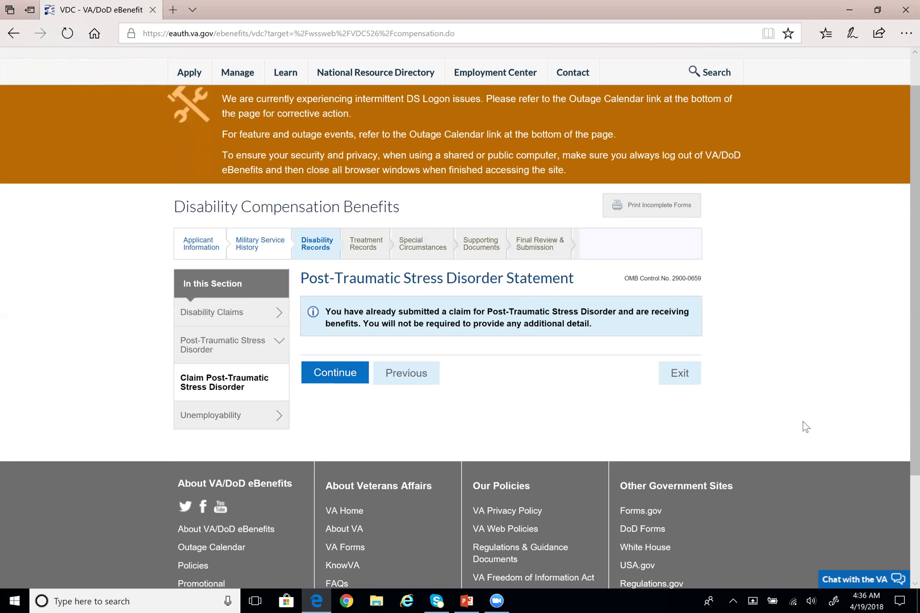
pyautogui.scroll(-2, 804, 413)
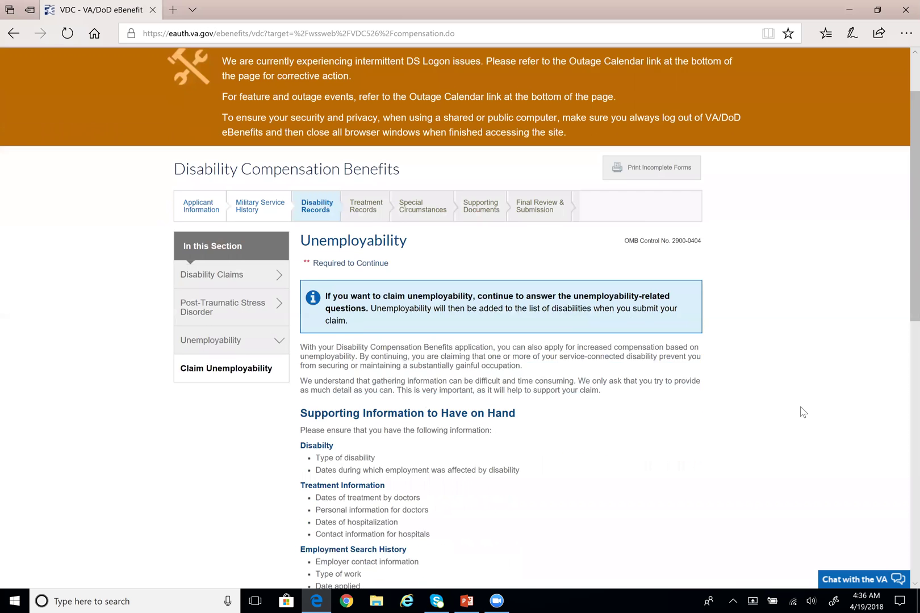
pyautogui.scroll(-3, 803, 413)
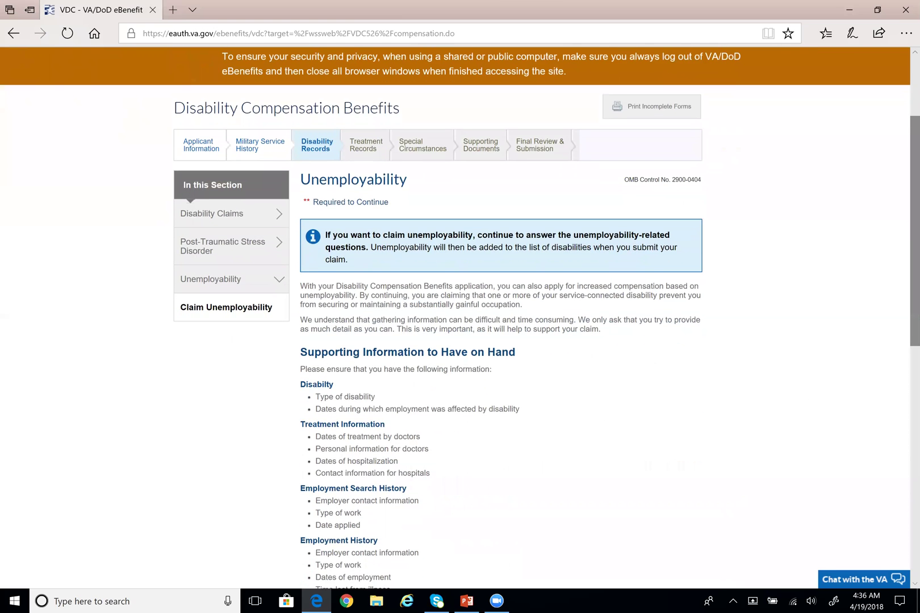
pyautogui.scroll(-1, 460, 318)
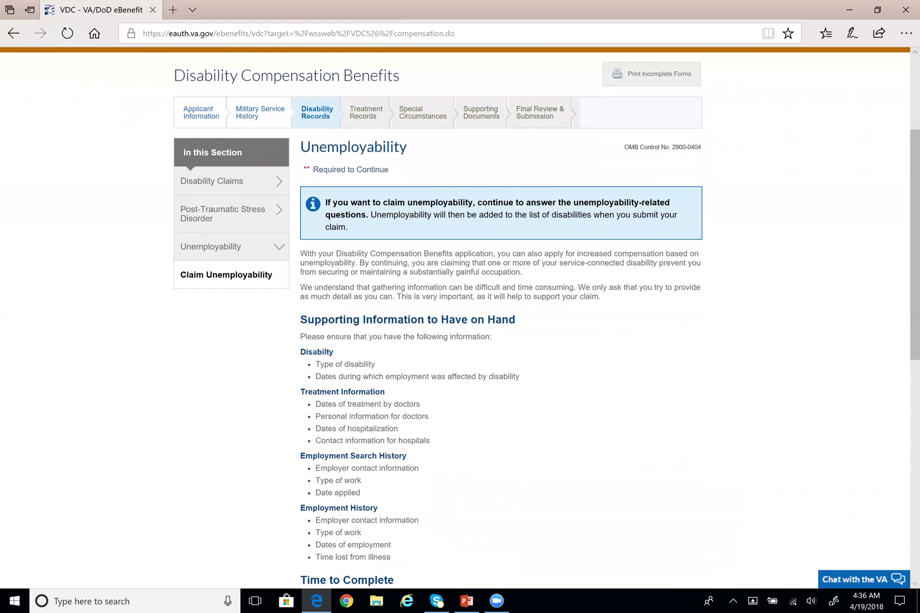
pyautogui.moveTo(301, 147); pyautogui.dragTo(410, 148)
pyautogui.click(424, 181)
pyautogui.scroll(-3, 460, 318)
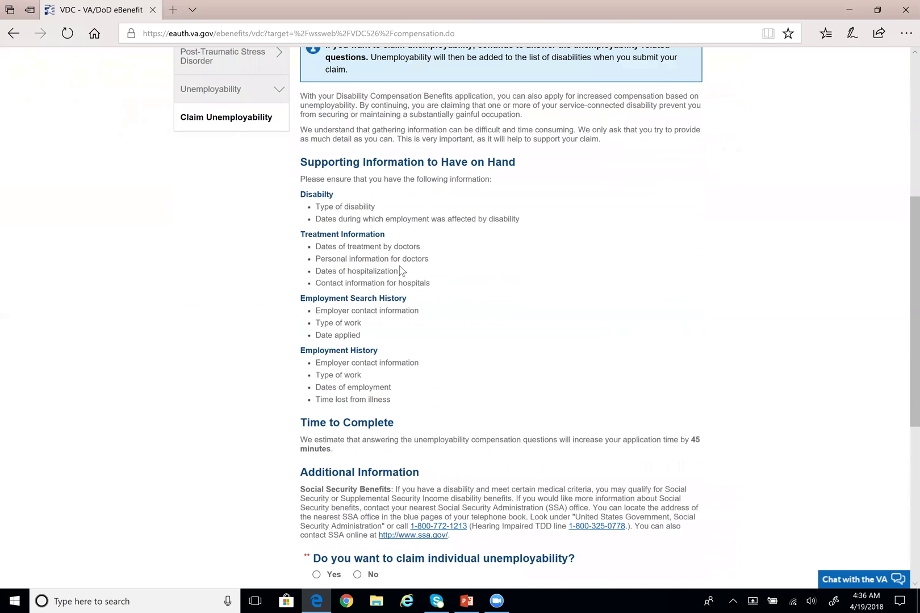
pyautogui.scroll(2, 400, 269)
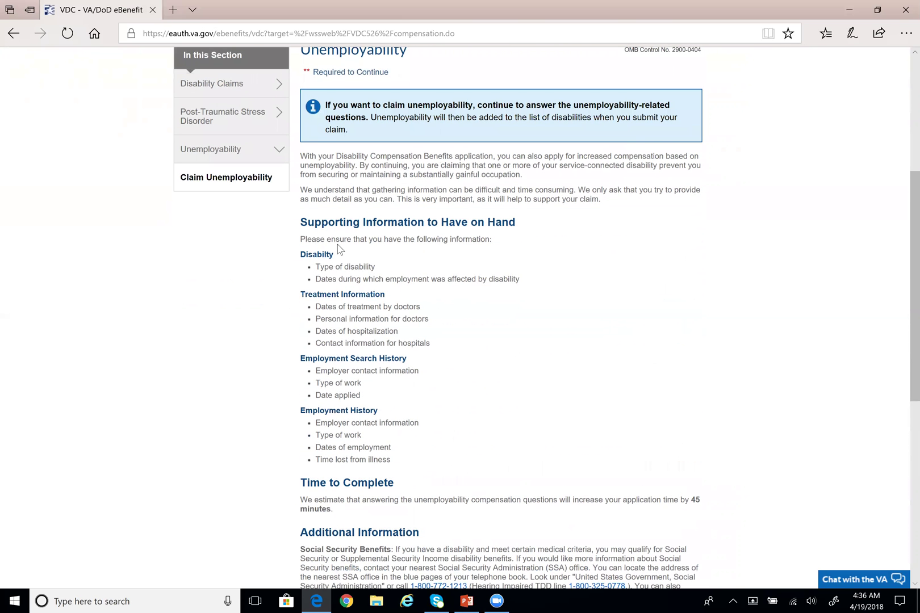
pyautogui.scroll(1, 340, 249)
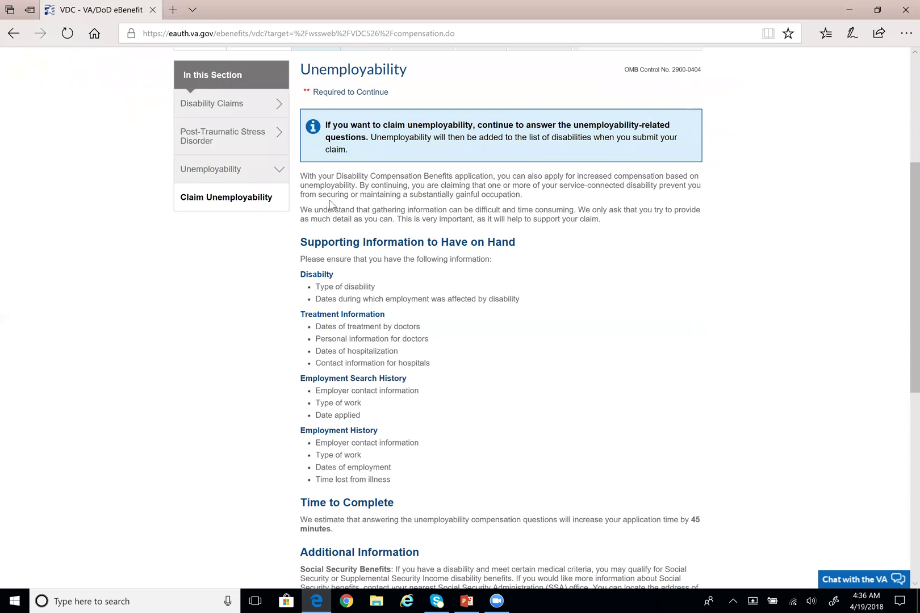
pyautogui.scroll(-2, 296, 192)
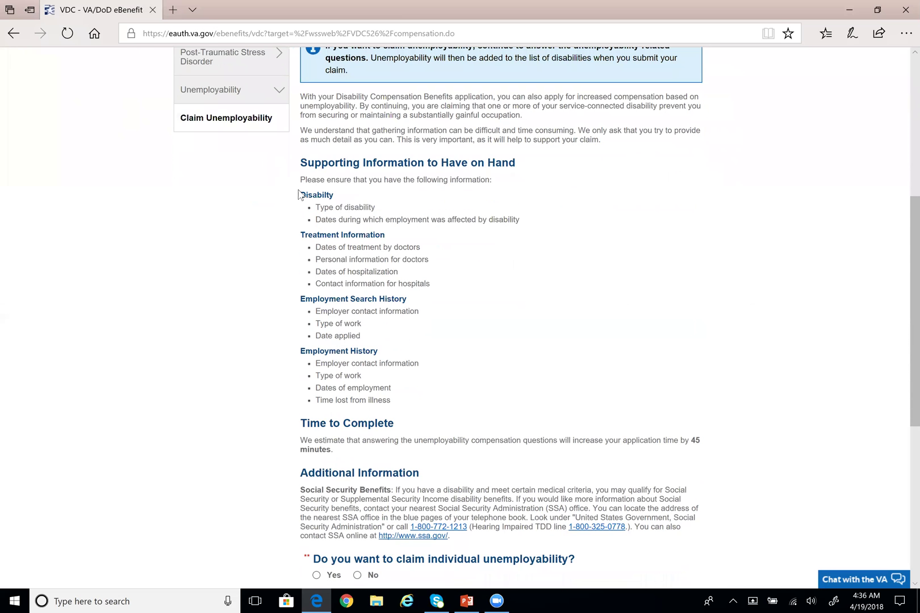
pyautogui.moveTo(300, 163); pyautogui.dragTo(515, 163)
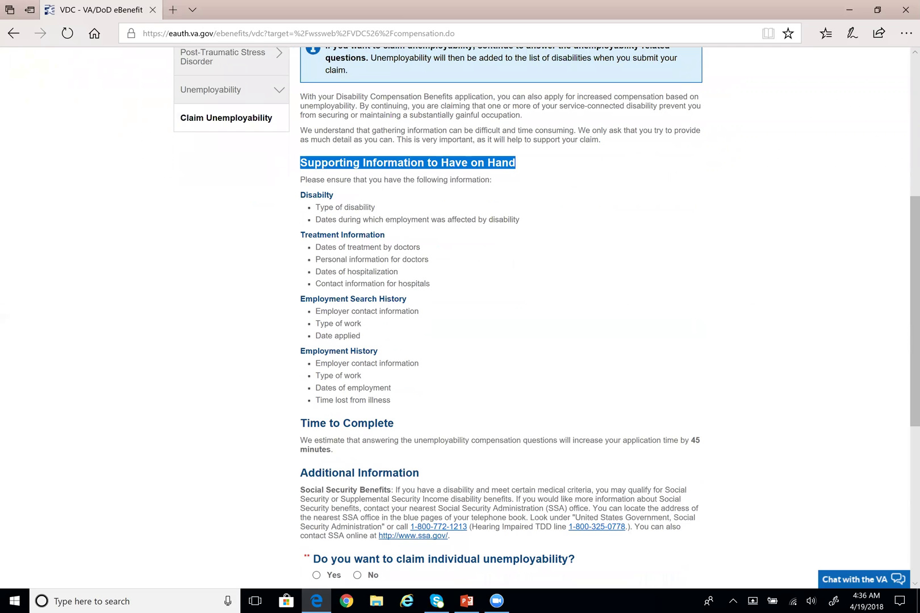
pyautogui.moveTo(299, 196); pyautogui.dragTo(411, 361)
pyautogui.scroll(-1, 451, 333)
pyautogui.click(414, 358)
pyautogui.scroll(-1, 414, 353)
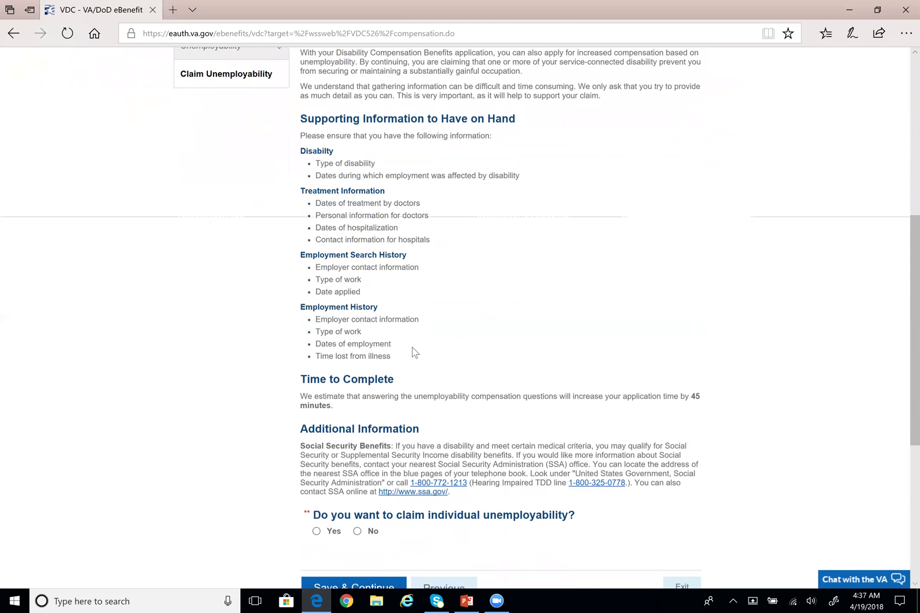
pyautogui.scroll(-2, 414, 353)
pyautogui.scroll(-1, 346, 351)
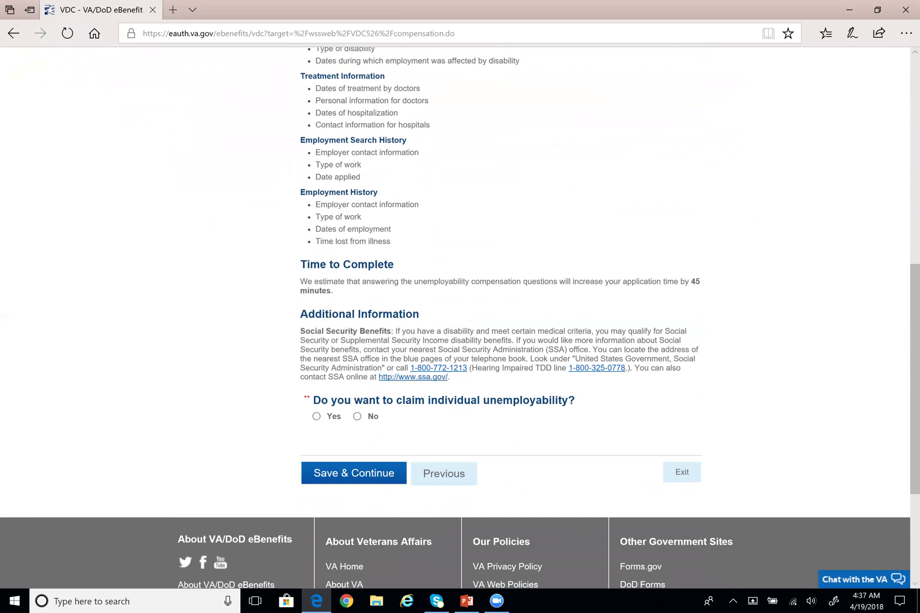
# Highlight the 45-minute time estimate and the Social Security Benefits paragraph and contact details
pyautogui.moveTo(300, 282); pyautogui.dragTo(334, 291)
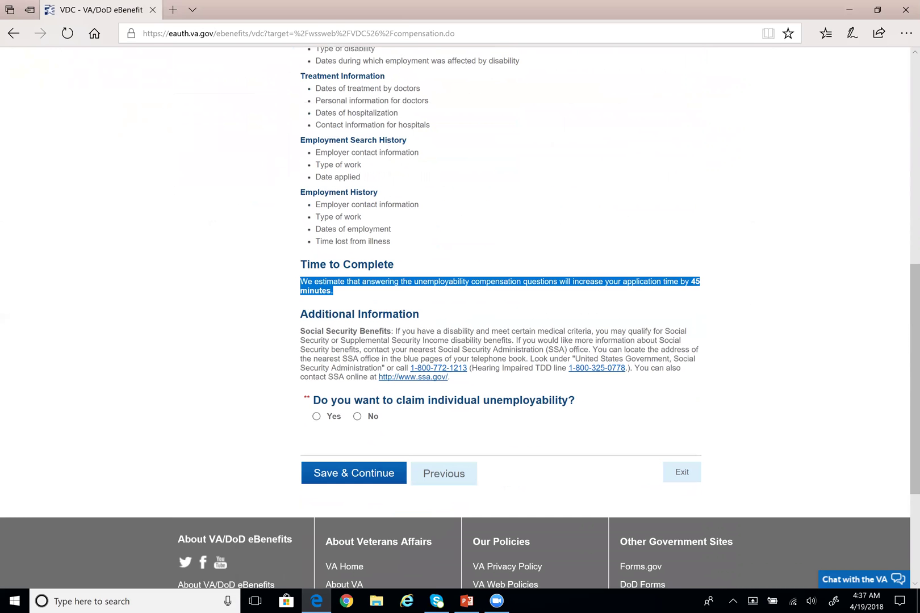
pyautogui.click(527, 325)
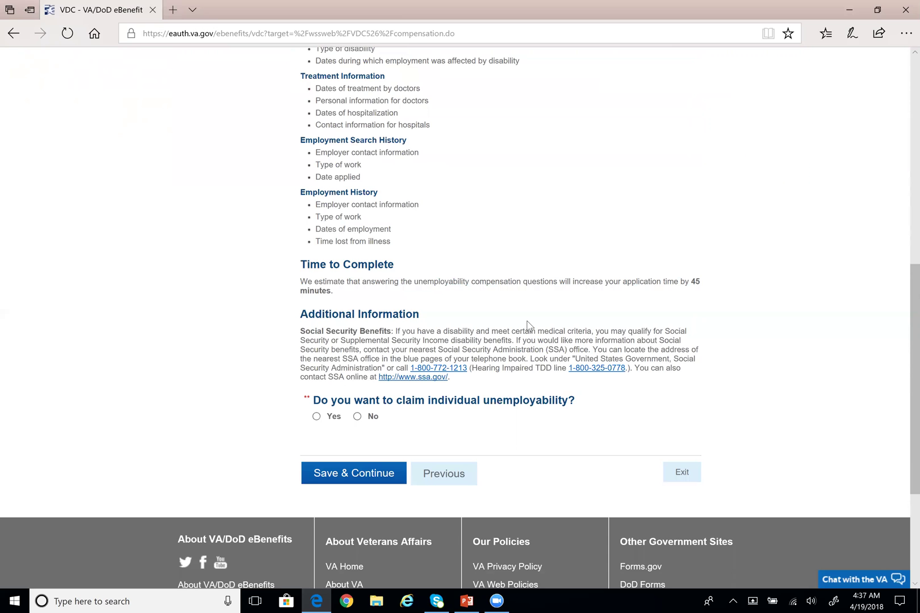
pyautogui.scroll(-1, 528, 325)
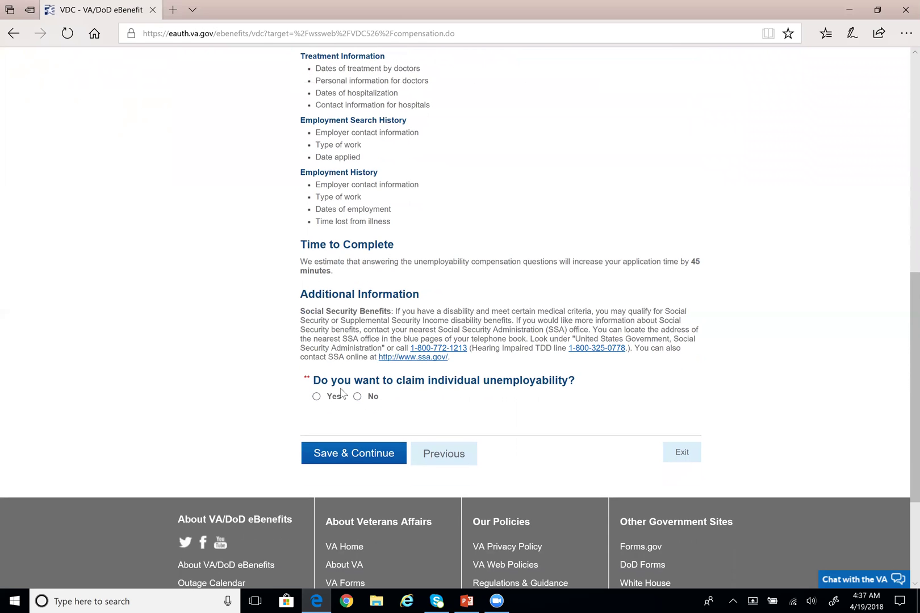
pyautogui.moveTo(301, 311); pyautogui.dragTo(435, 318)
pyautogui.click(460, 302)
pyautogui.moveTo(468, 358); pyautogui.dragTo(301, 321)
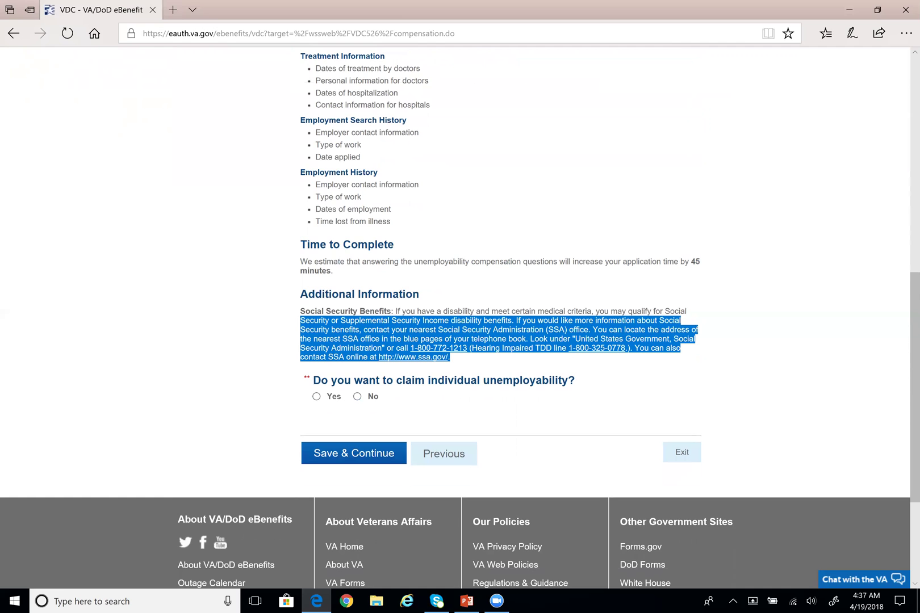
pyautogui.click(278, 331)
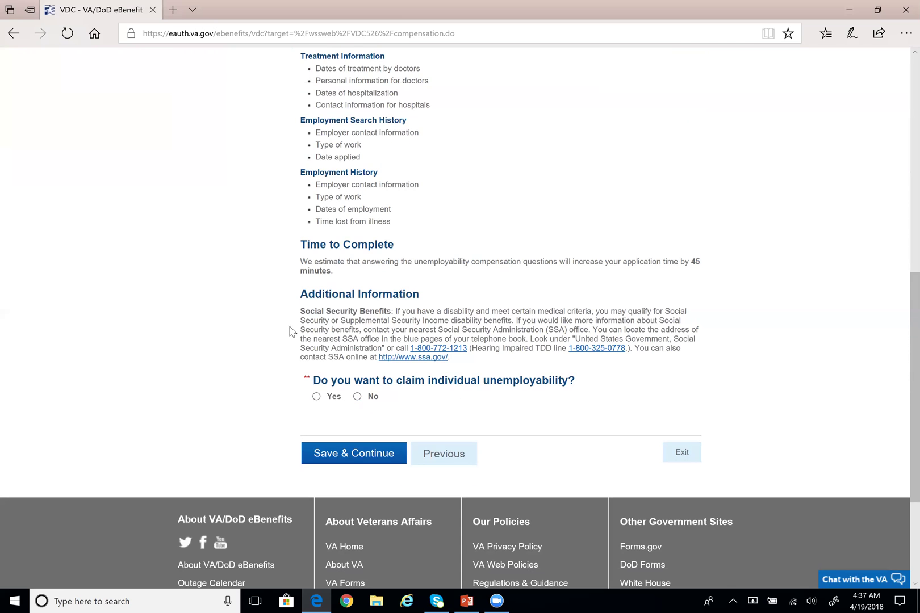
pyautogui.moveTo(298, 317); pyautogui.dragTo(462, 366)
pyautogui.click(470, 368)
pyautogui.moveTo(300, 311); pyautogui.dragTo(391, 311)
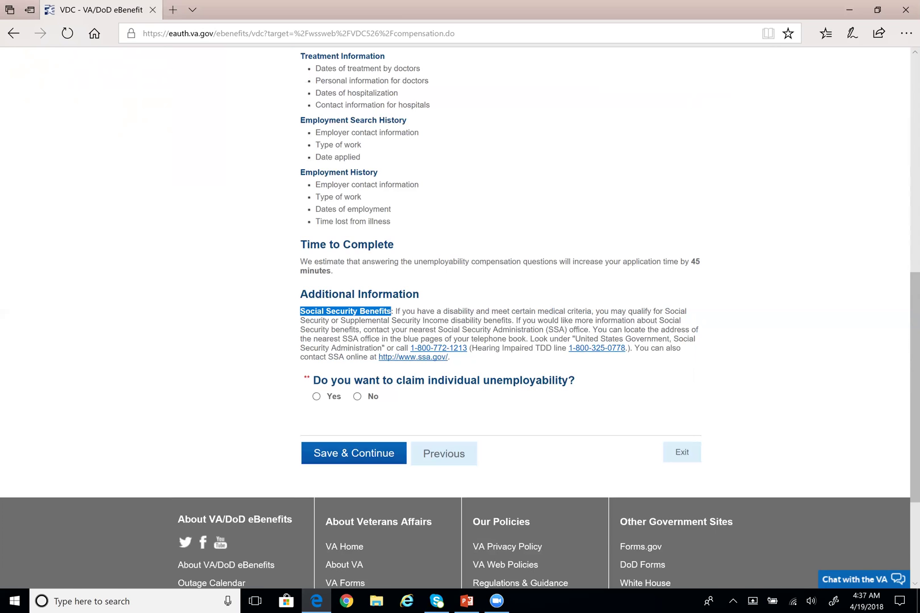
pyautogui.click(270, 321)
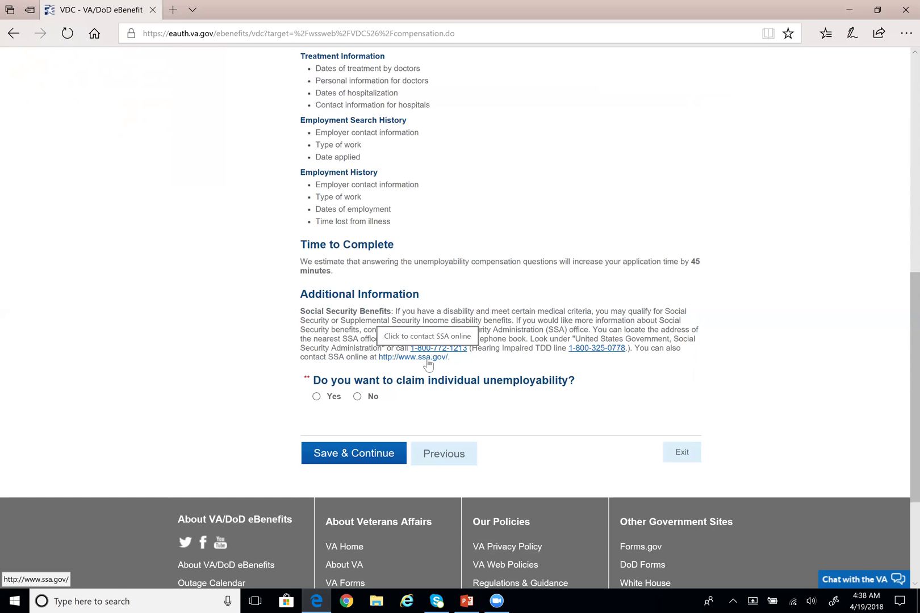
# Answer No to claiming individual unemployability
pyautogui.click(316, 397)
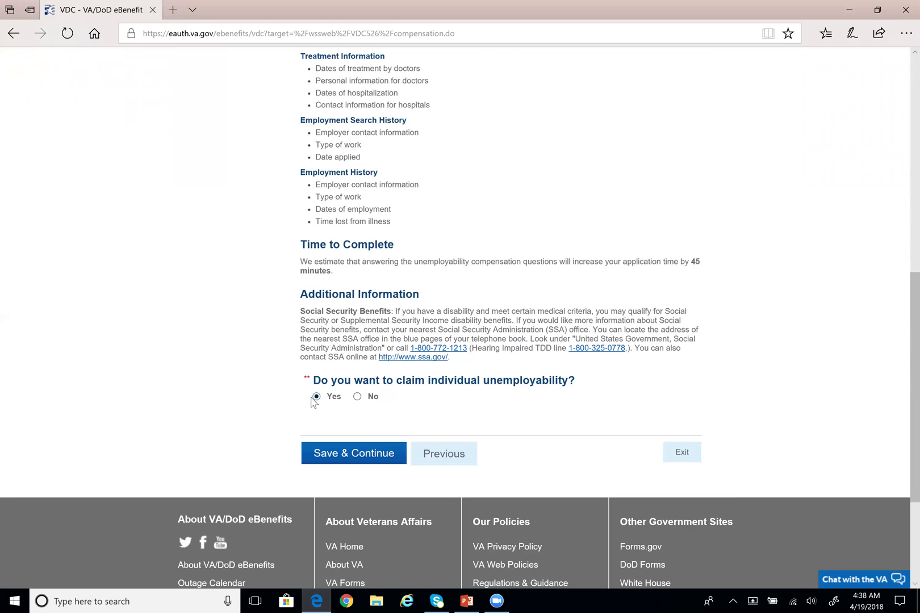
pyautogui.click(358, 397)
pyautogui.scroll(7, 309, 278)
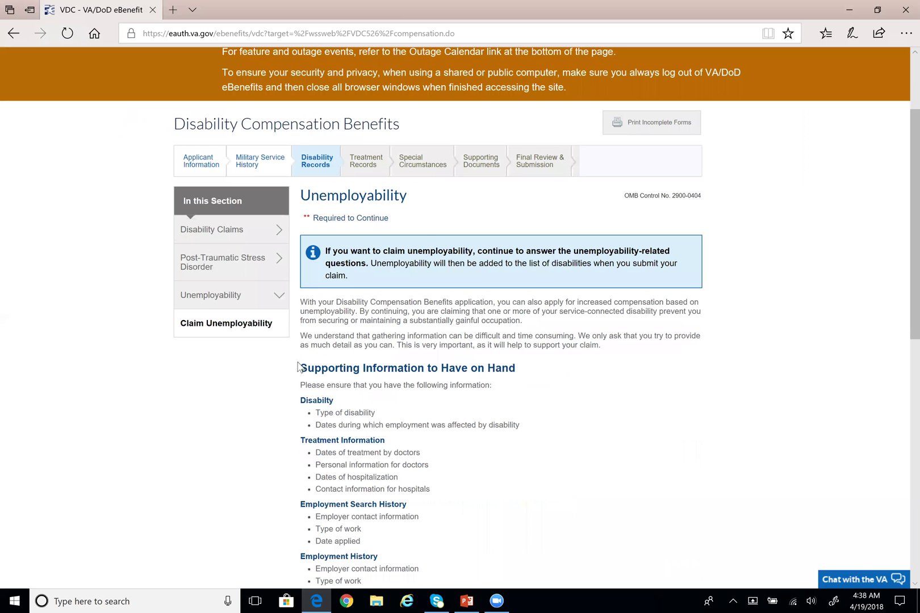
# Answer Yes to prior VA or DoD facility treatment and save to reach Medical Treatment Information
pyautogui.scroll(-6, 309, 276)
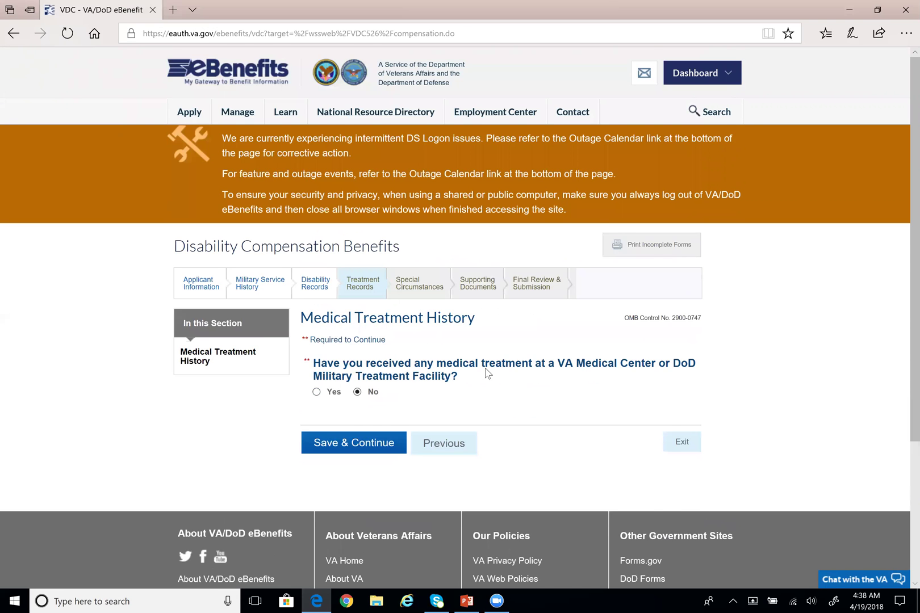
pyautogui.scroll(-1, 488, 372)
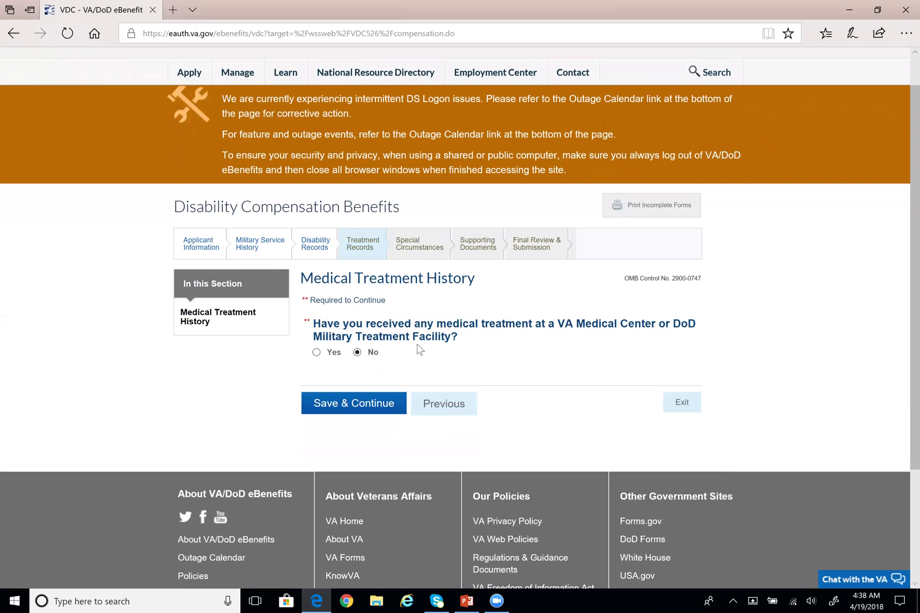
pyautogui.scroll(-1, 417, 348)
pyautogui.click(316, 313)
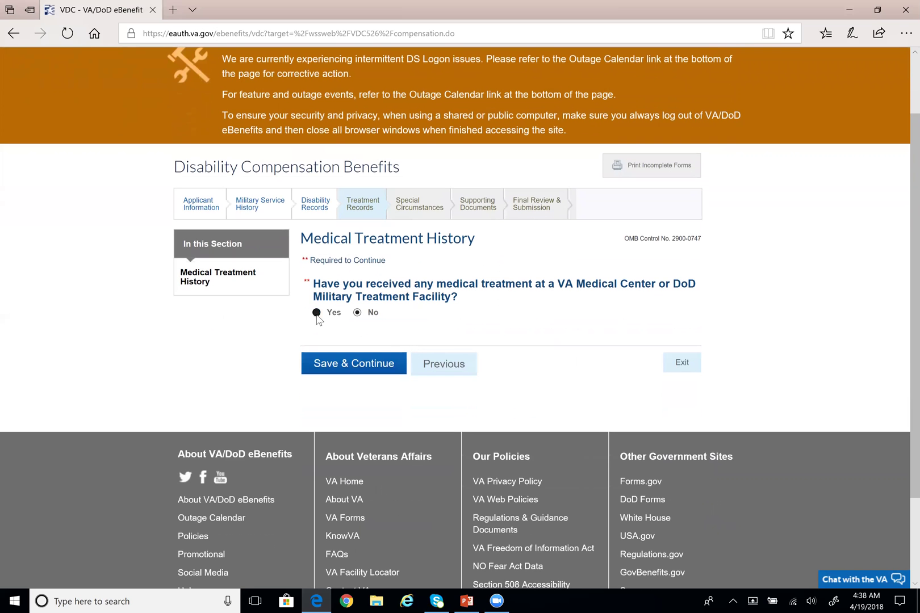
pyautogui.scroll(-1, 369, 322)
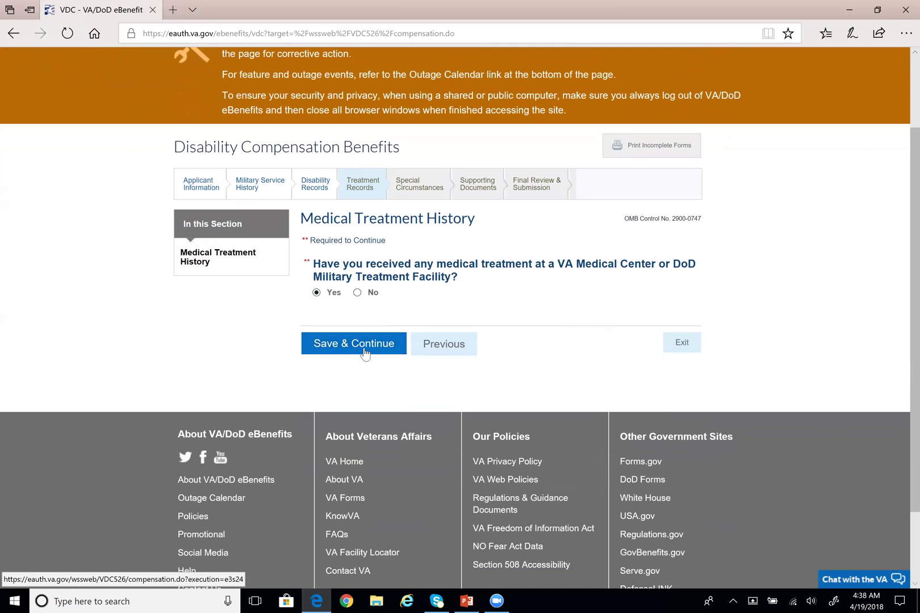
pyautogui.click(365, 351)
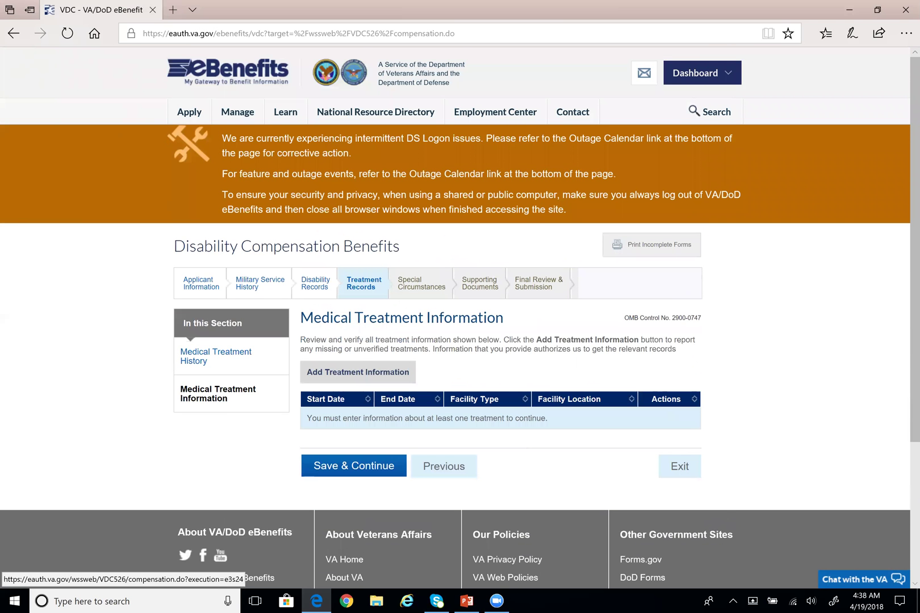
pyautogui.scroll(-2, 369, 352)
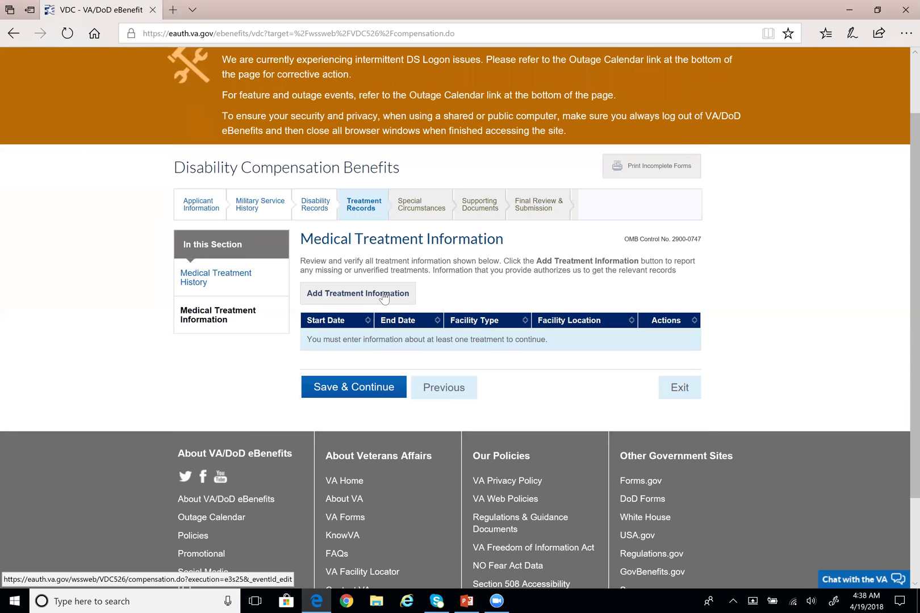
# Add a treatment record as a VA Medical Center starting 04/01/2018
pyautogui.click(384, 298)
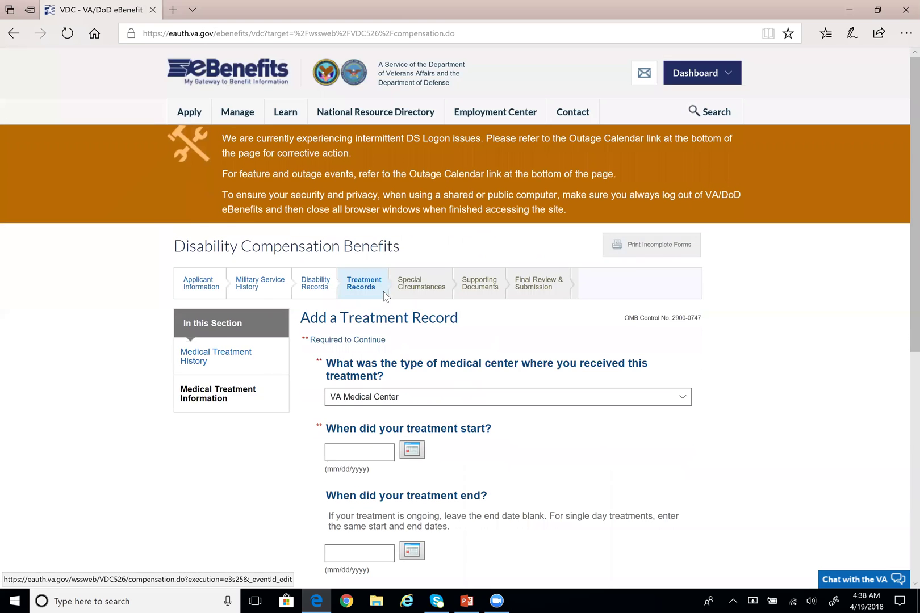
pyautogui.scroll(-3, 384, 297)
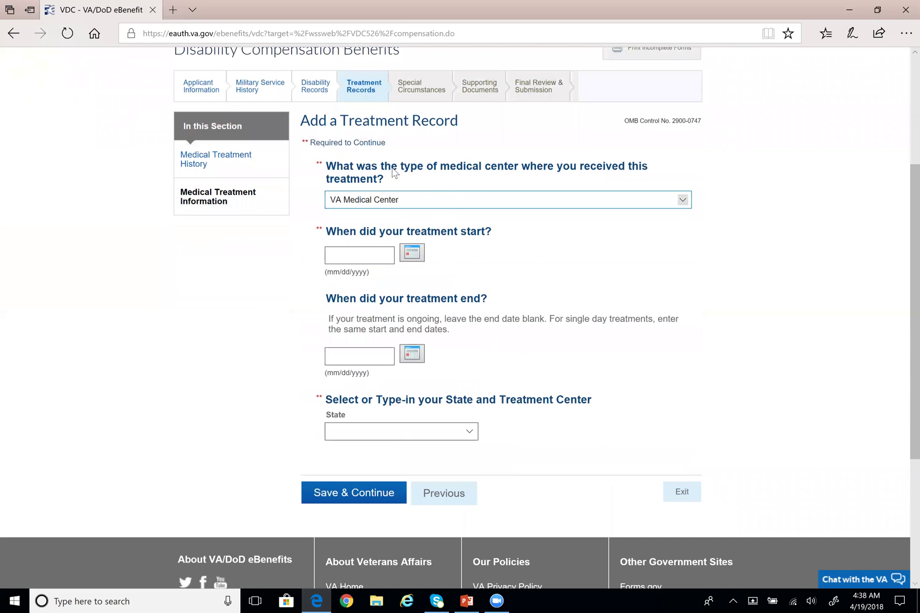
pyautogui.click(684, 202)
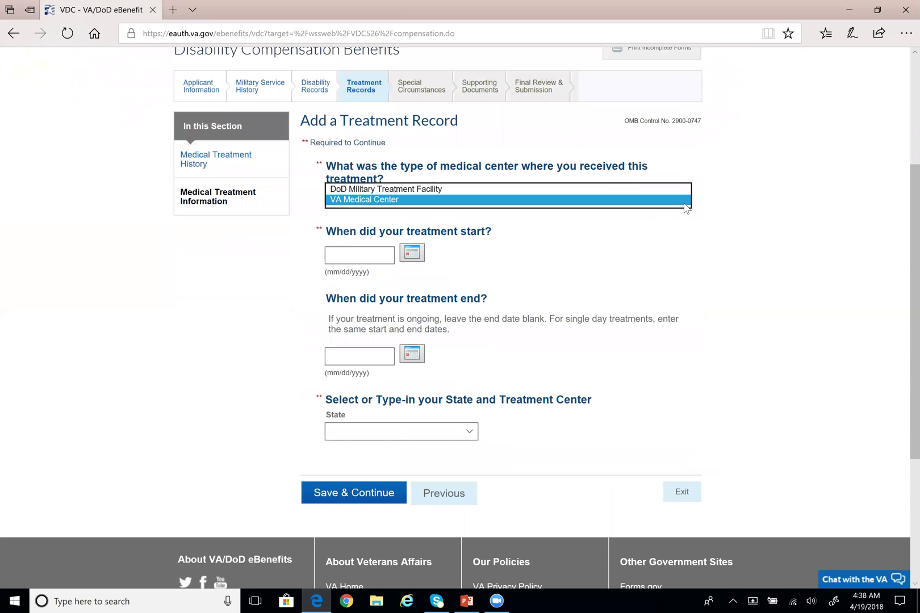
pyautogui.click(487, 191)
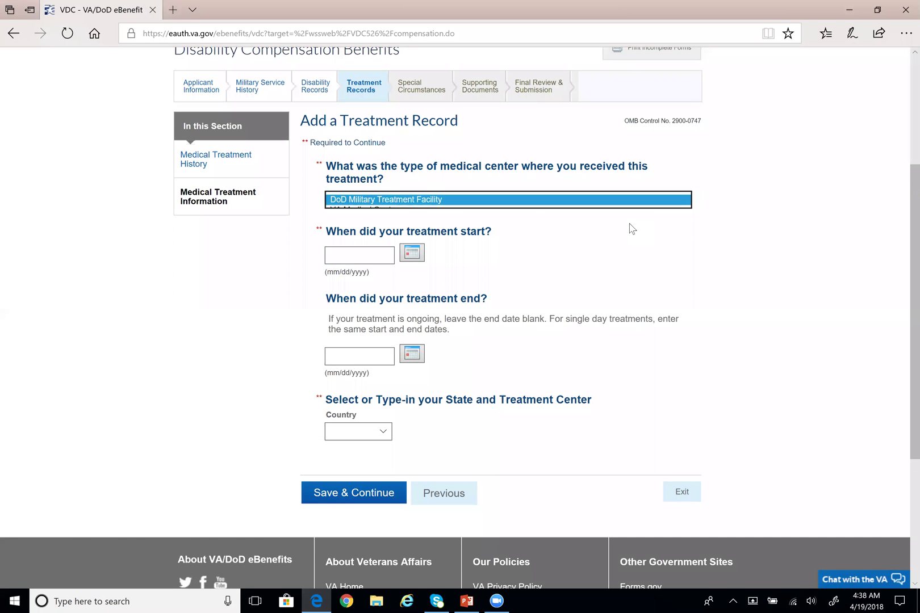
pyautogui.click(683, 205)
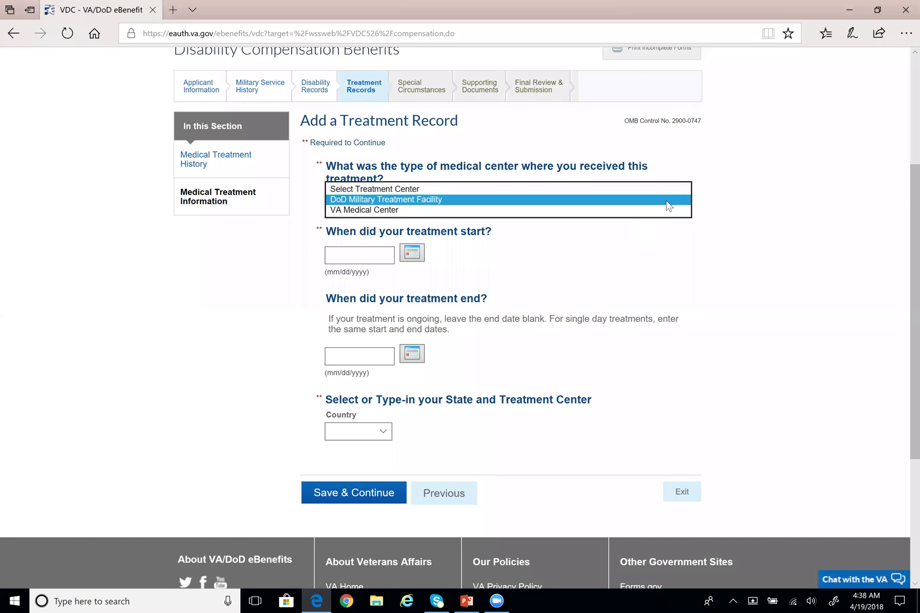
pyautogui.click(409, 211)
pyautogui.click(414, 254)
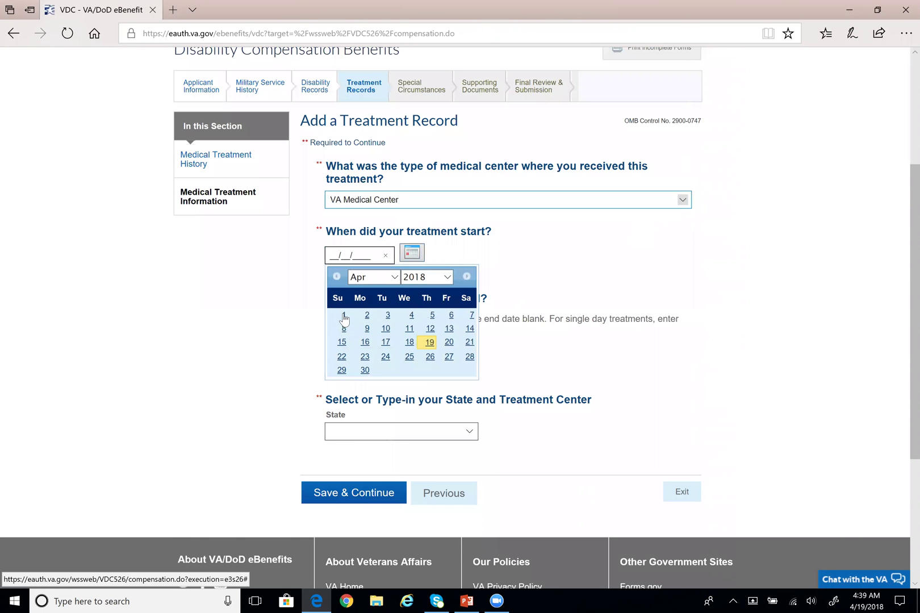
pyautogui.click(343, 316)
# Set the treatment location to Texas, VA NORTH TEXAS HEALTH CARE SYSTEM
pyautogui.scroll(-1, 372, 352)
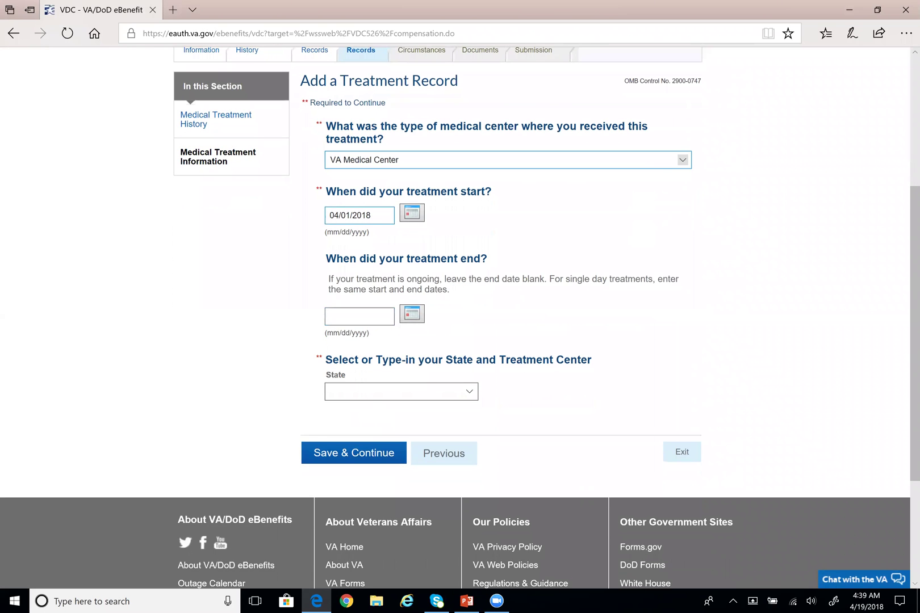
pyautogui.scroll(-1, 372, 233)
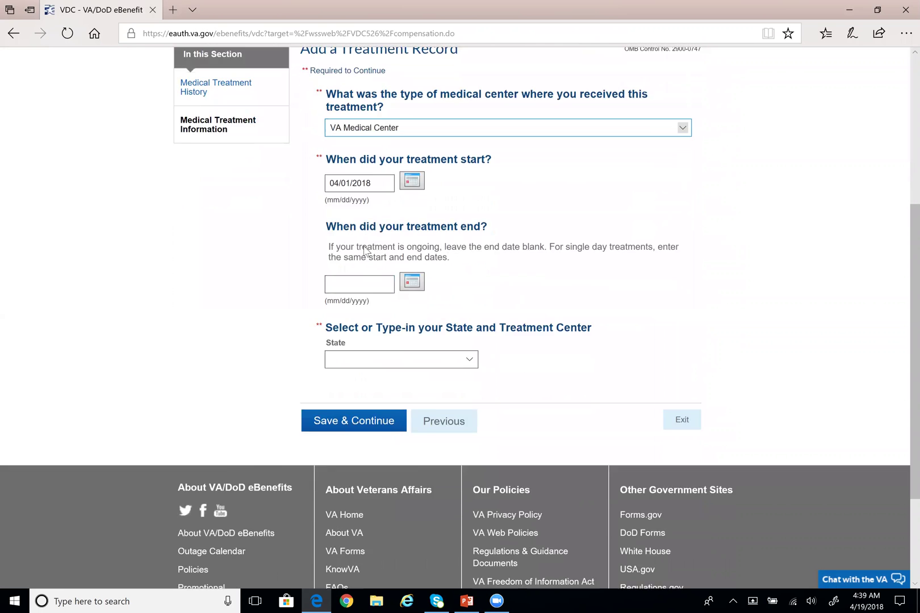
pyautogui.moveTo(329, 221); pyautogui.dragTo(450, 230)
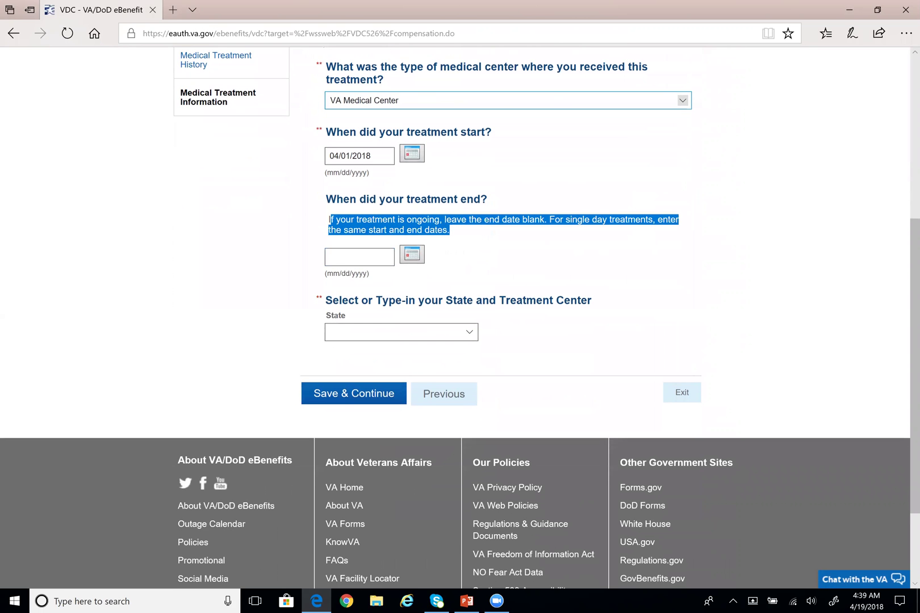
pyautogui.click(476, 238)
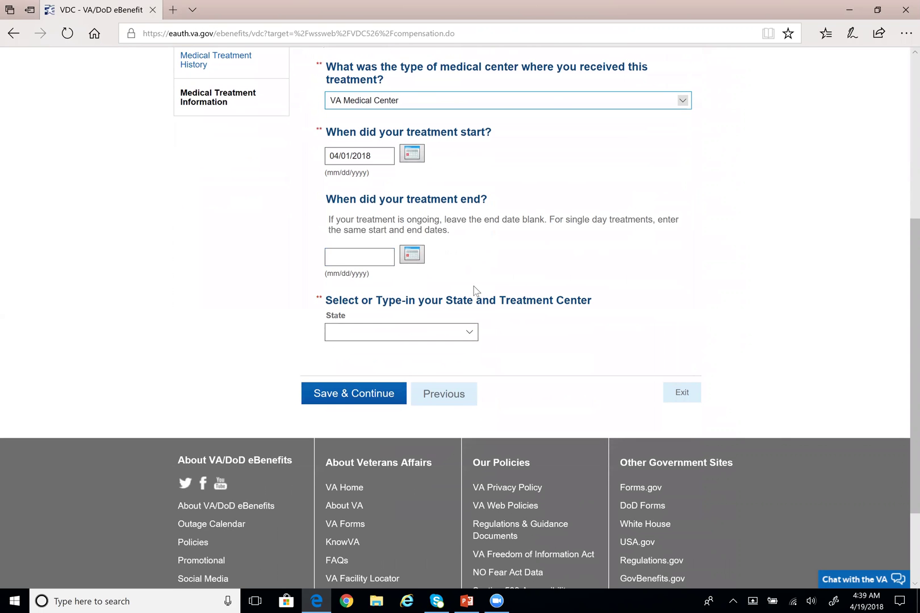
pyautogui.click(453, 336)
pyautogui.scroll(-10, 443, 420)
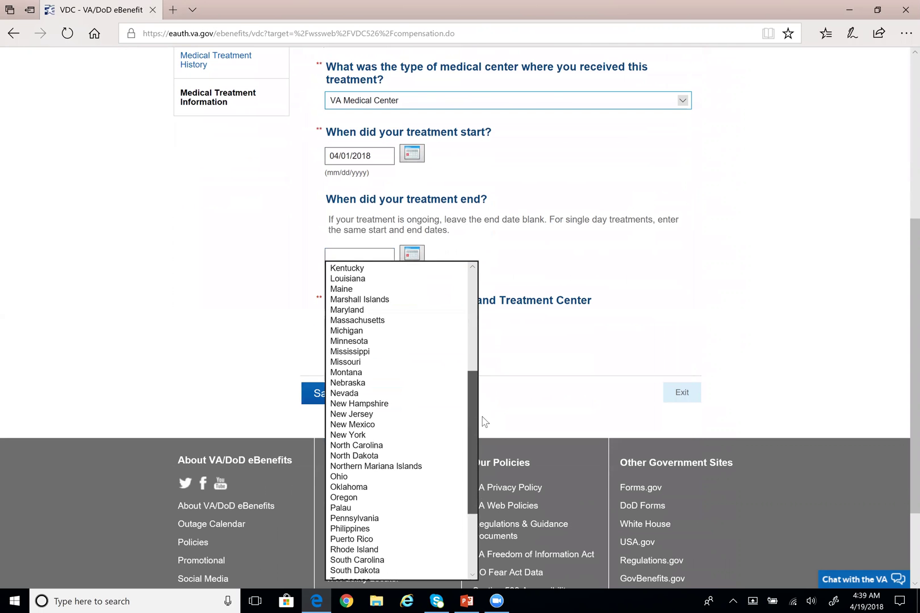
pyautogui.scroll(-3, 443, 430)
pyautogui.click(391, 454)
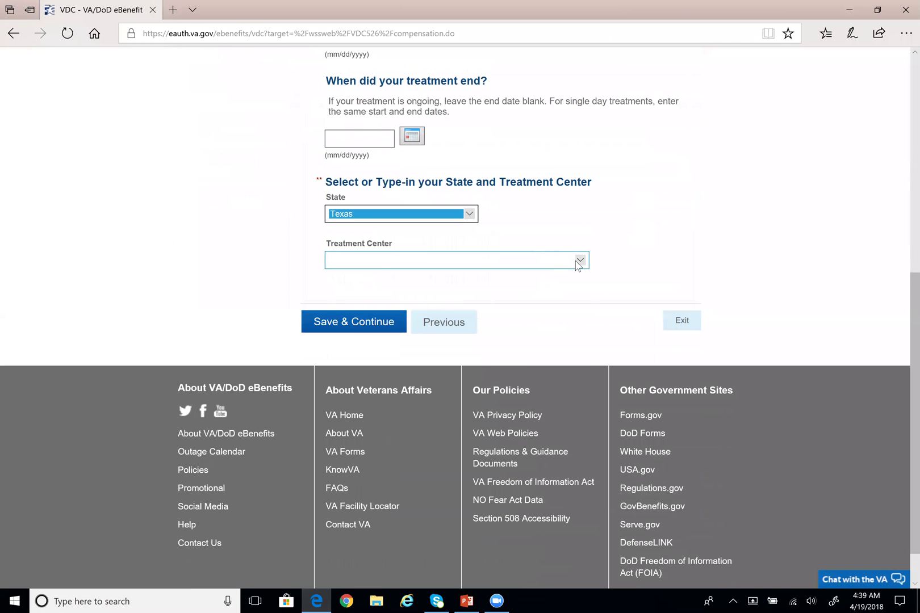
pyautogui.click(579, 261)
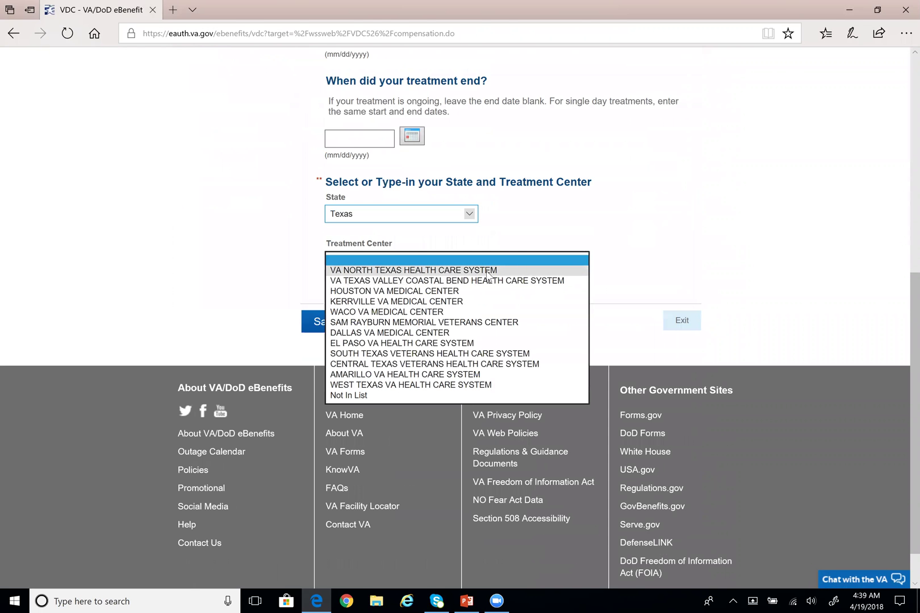
pyautogui.click(435, 271)
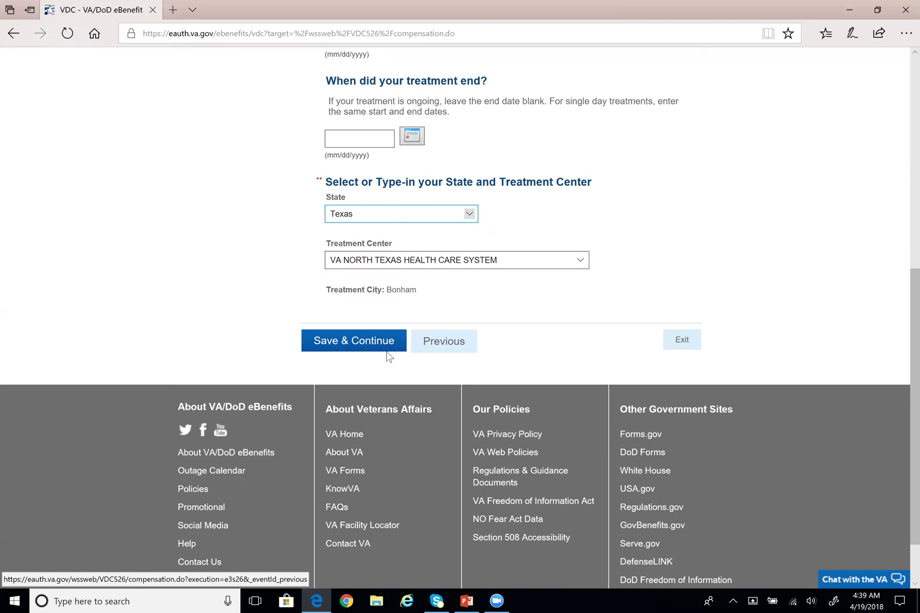
pyautogui.scroll(1, 628, 315)
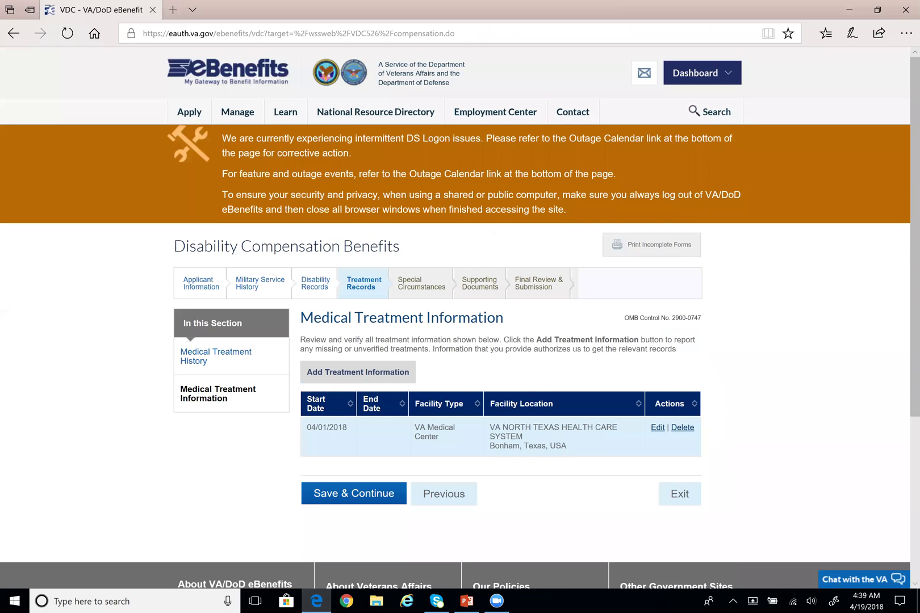
pyautogui.scroll(-2, 475, 318)
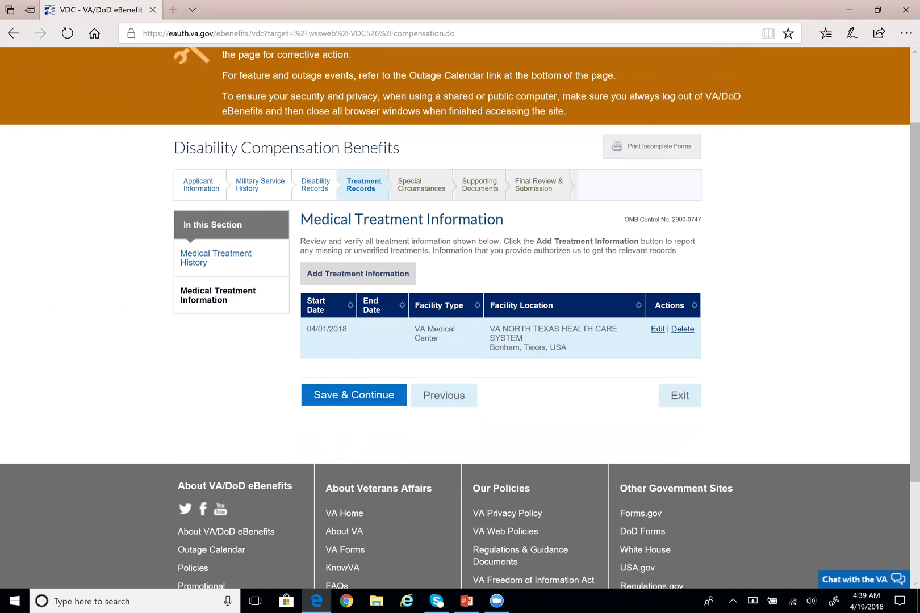
pyautogui.scroll(-3, 355, 438)
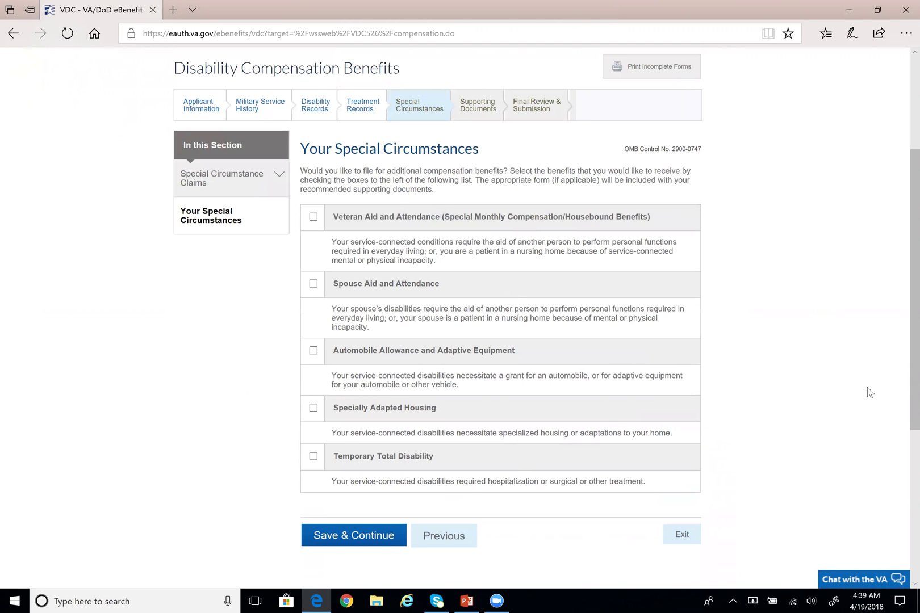
# Leave all five special-circumstance benefits unchecked, toggling Temporary Total Disability back off, and save
pyautogui.moveTo(334, 351); pyautogui.dragTo(501, 351)
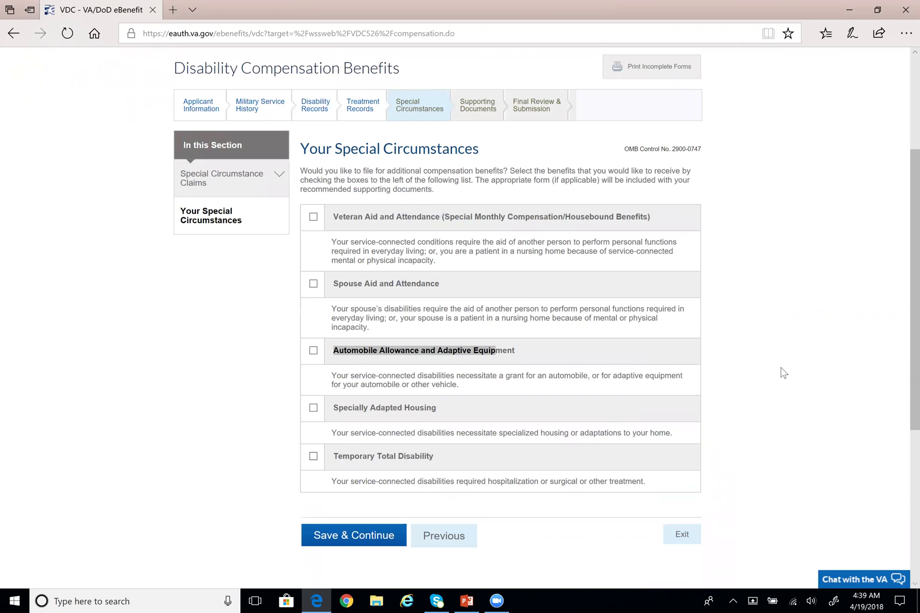
pyautogui.scroll(-1, 783, 372)
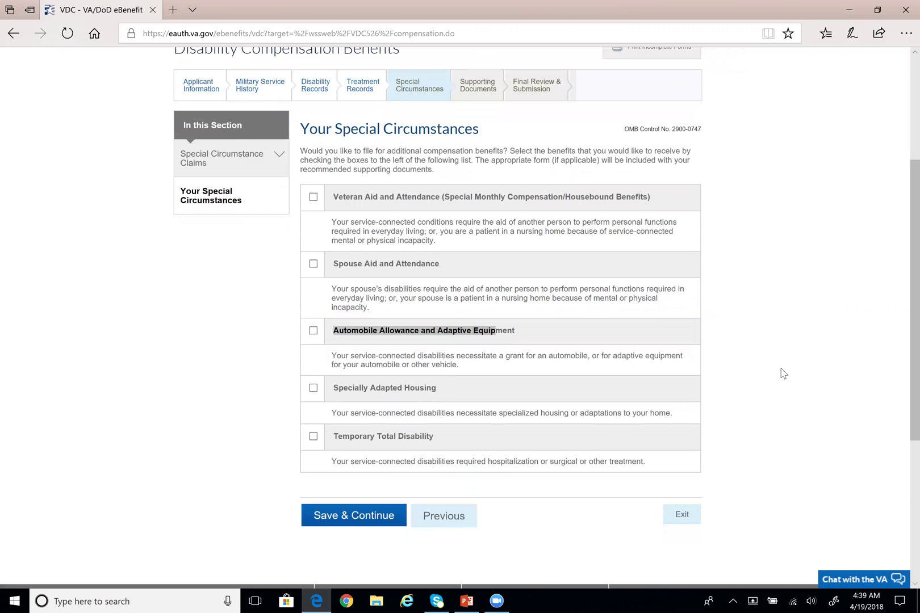
pyautogui.scroll(-2, 783, 372)
pyautogui.moveTo(335, 397); pyautogui.dragTo(443, 397)
pyautogui.click(447, 393)
pyautogui.click(314, 397)
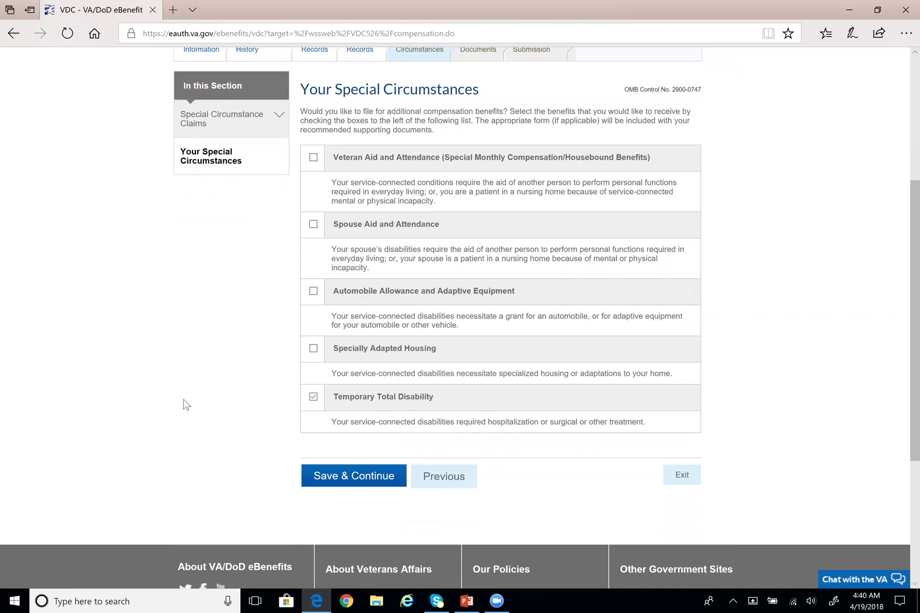
pyautogui.moveTo(331, 422); pyautogui.dragTo(646, 422)
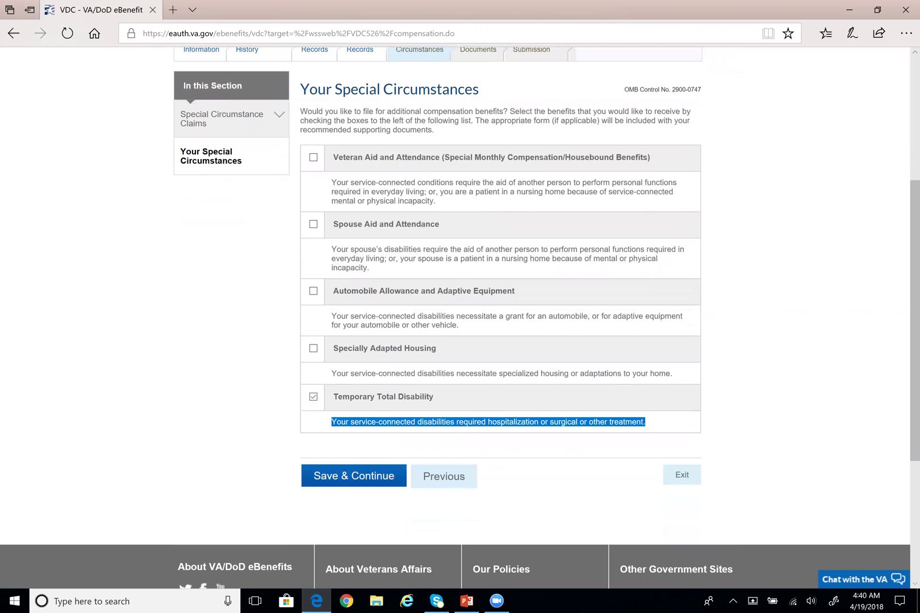
pyautogui.click(173, 427)
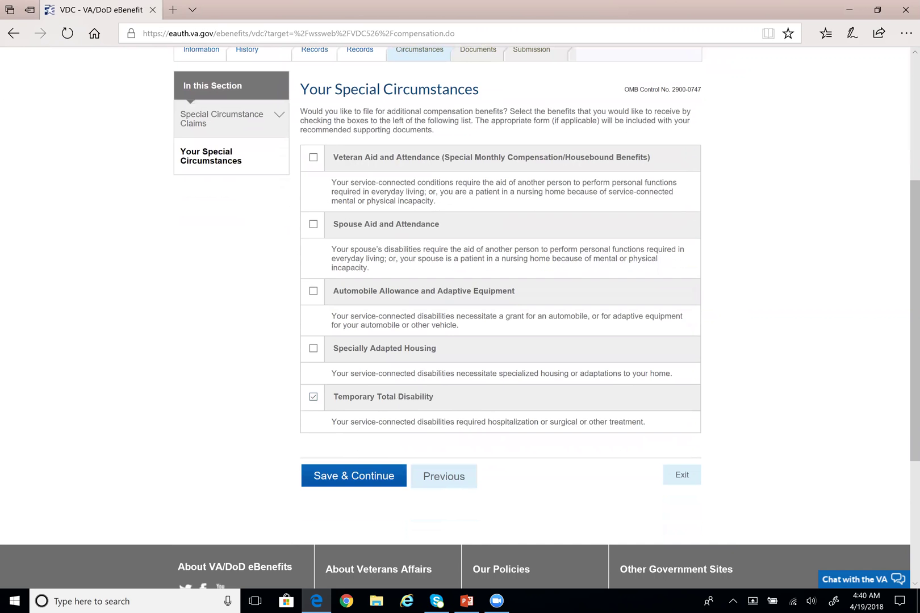
pyautogui.click(314, 398)
pyautogui.scroll(1, 258, 407)
pyautogui.scroll(-1, 295, 438)
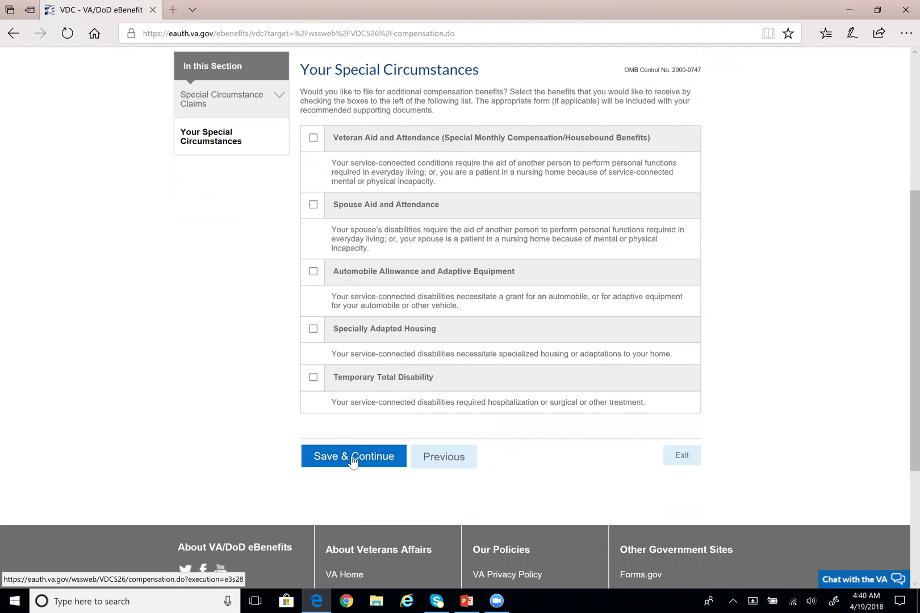
pyautogui.click(352, 460)
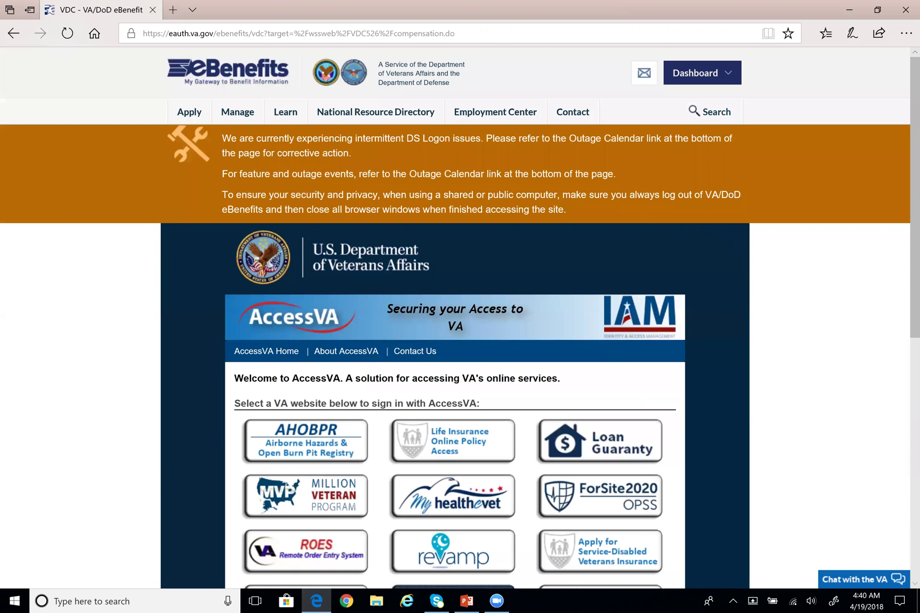
# Go to the eBenefits website via the browser address bar
pyautogui.moveTo(706, 83)
pyautogui.moveTo(192, 110)
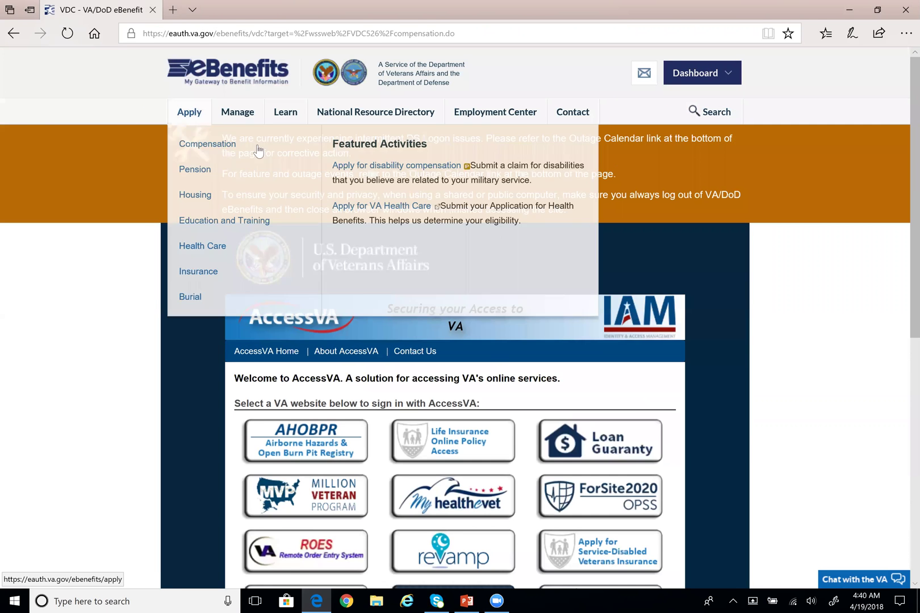
pyautogui.click(376, 167)
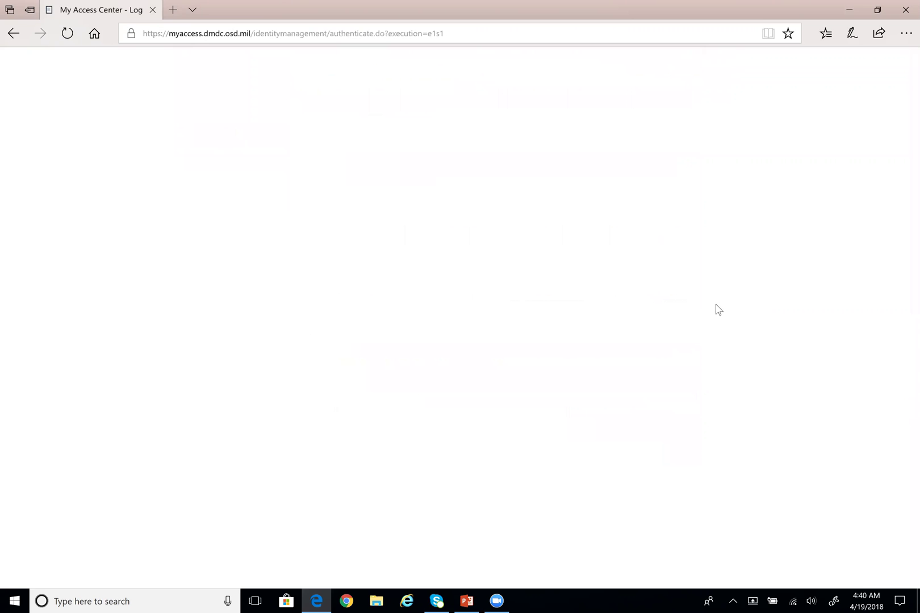
pyautogui.hotkey('ctrl', 'l')
pyautogui.write('ebenefits.va.gov/ebenefits/homepage')
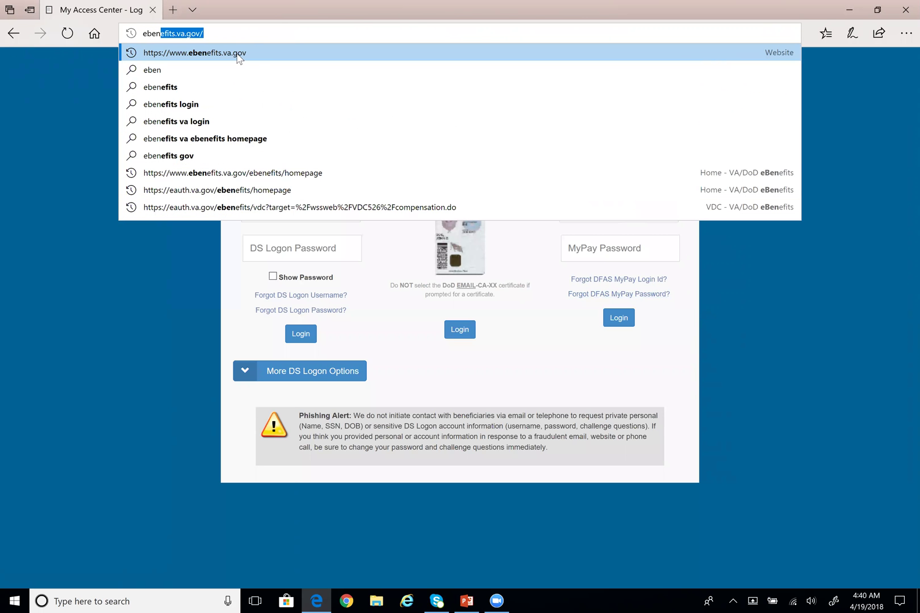
pyautogui.click(239, 56)
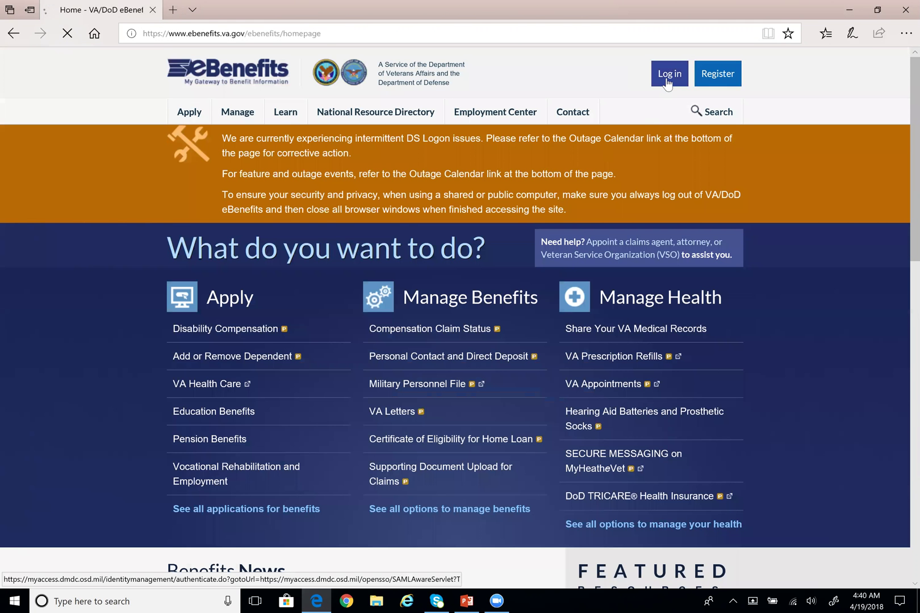
# Log in with DS Logon, accepting the consent statement and entering the username and password
pyautogui.click(663, 80)
pyautogui.scroll(-3, 459, 417)
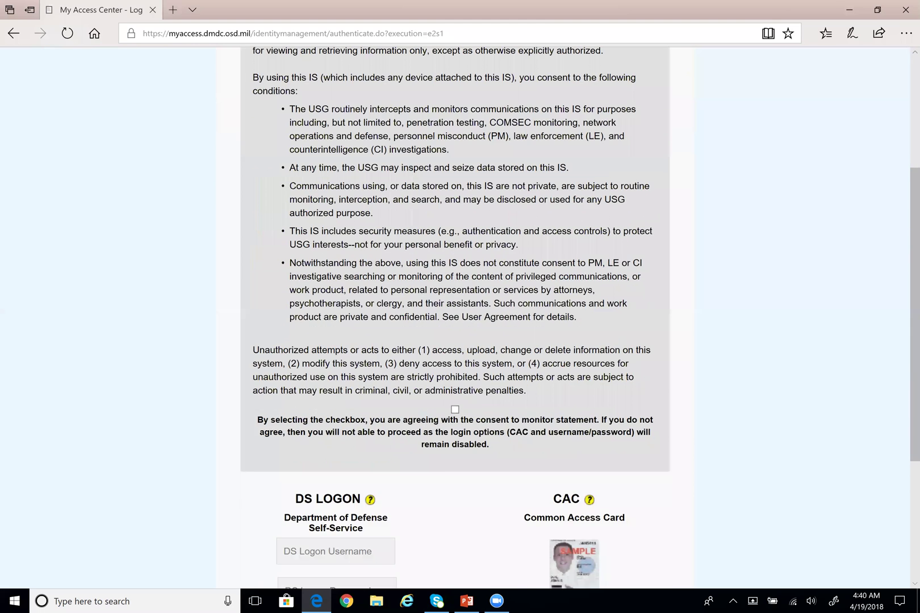
pyautogui.click(455, 409)
pyautogui.scroll(-3, 455, 410)
pyautogui.click(332, 403)
pyautogui.press('Tab')
pyautogui.write('*')
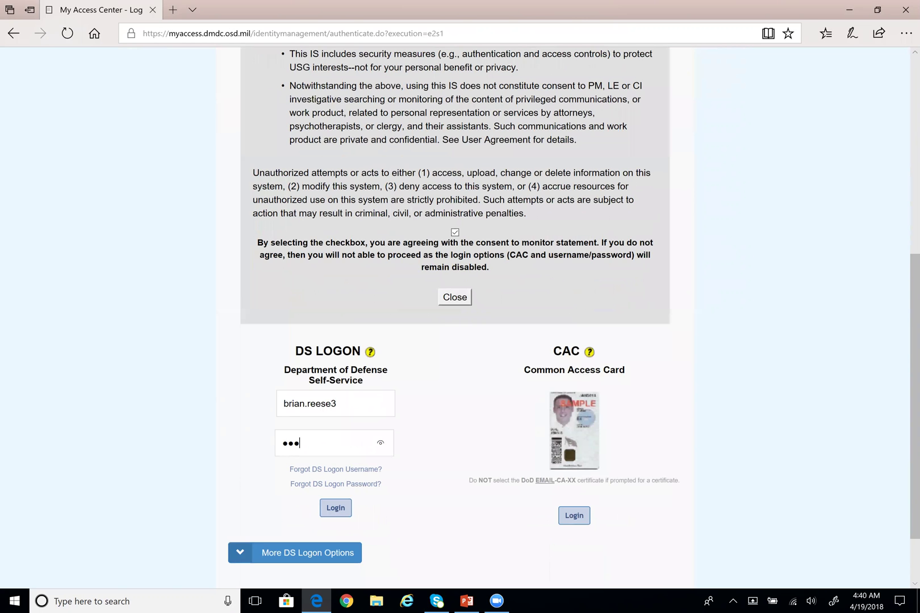
pyautogui.write('**********')
pyautogui.click(335, 507)
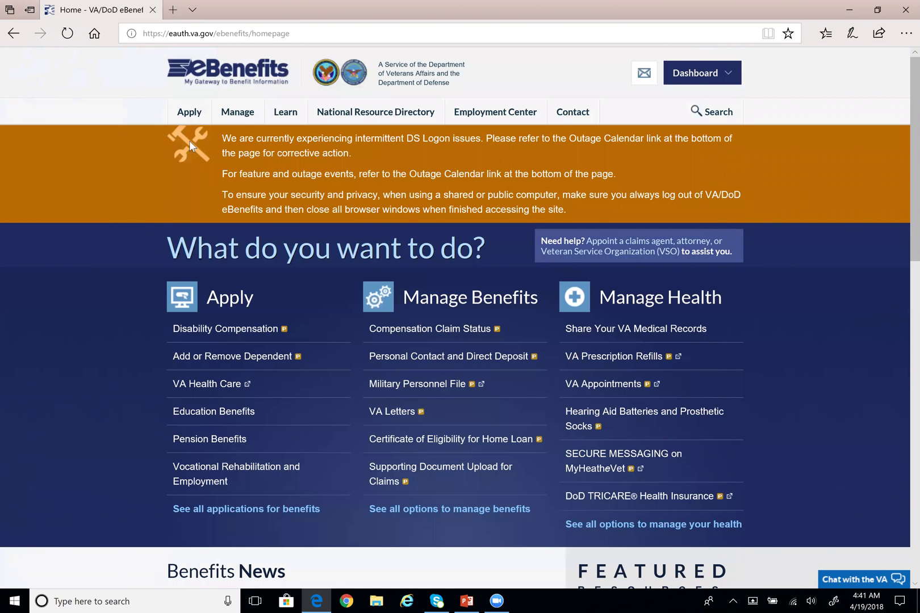
# Resume the in-progress Disability Compensation application and jump to its Treatment Records section
pyautogui.moveTo(189, 112)
pyautogui.click(382, 166)
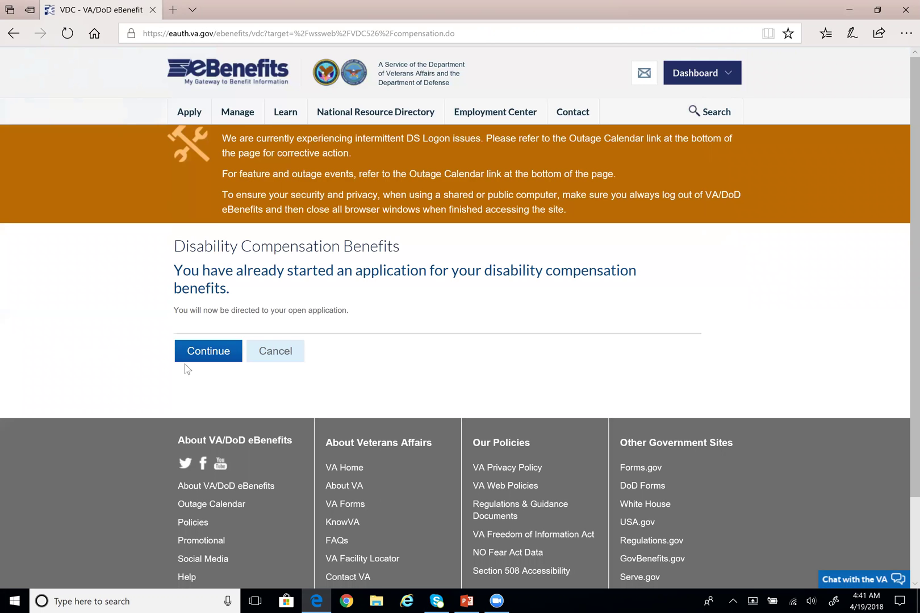
pyautogui.click(201, 355)
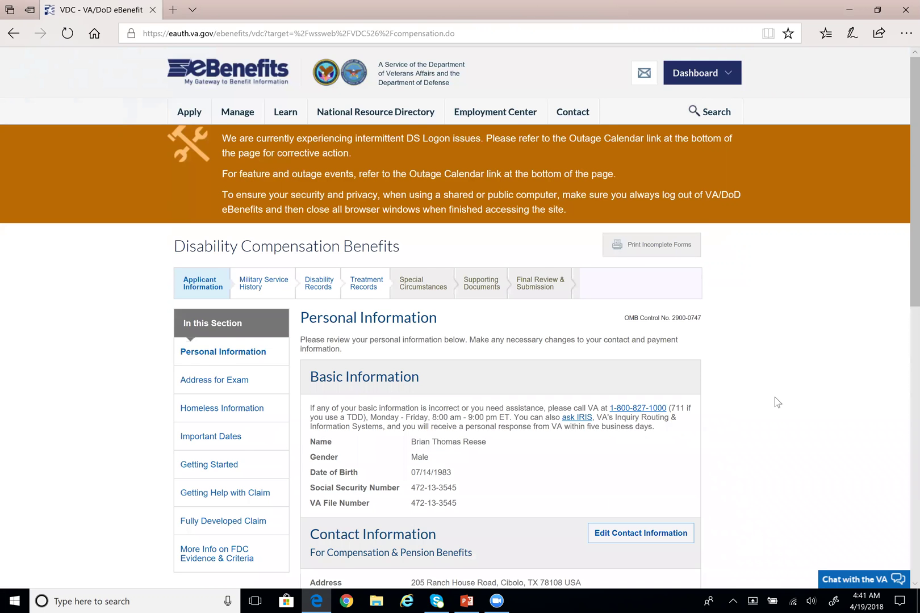
pyautogui.scroll(-2, 773, 405)
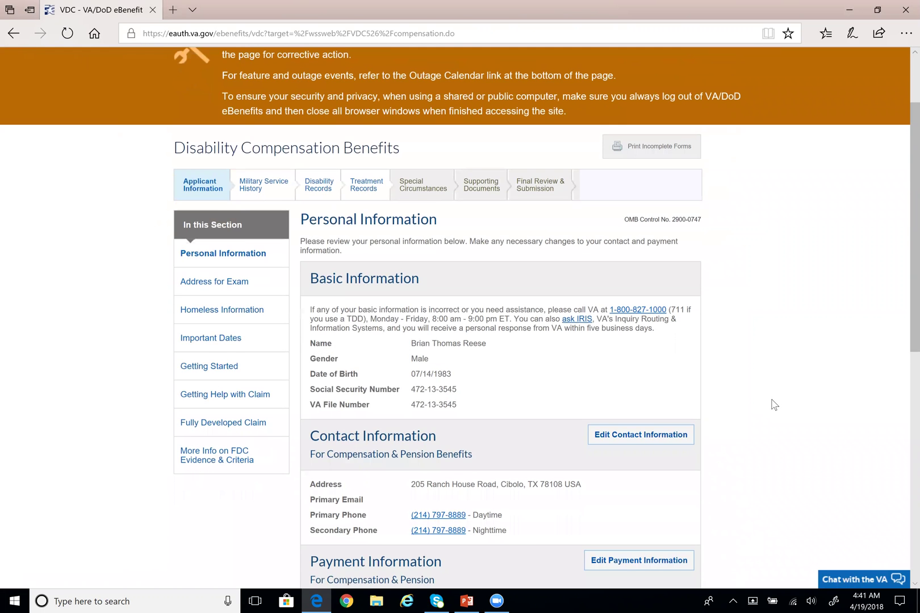
pyautogui.scroll(-1, 773, 404)
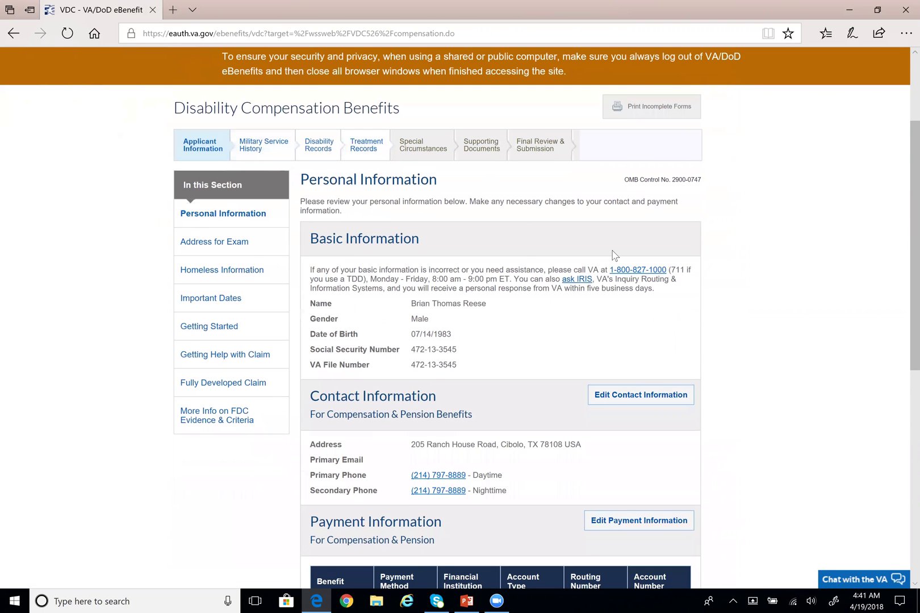
pyautogui.click(363, 148)
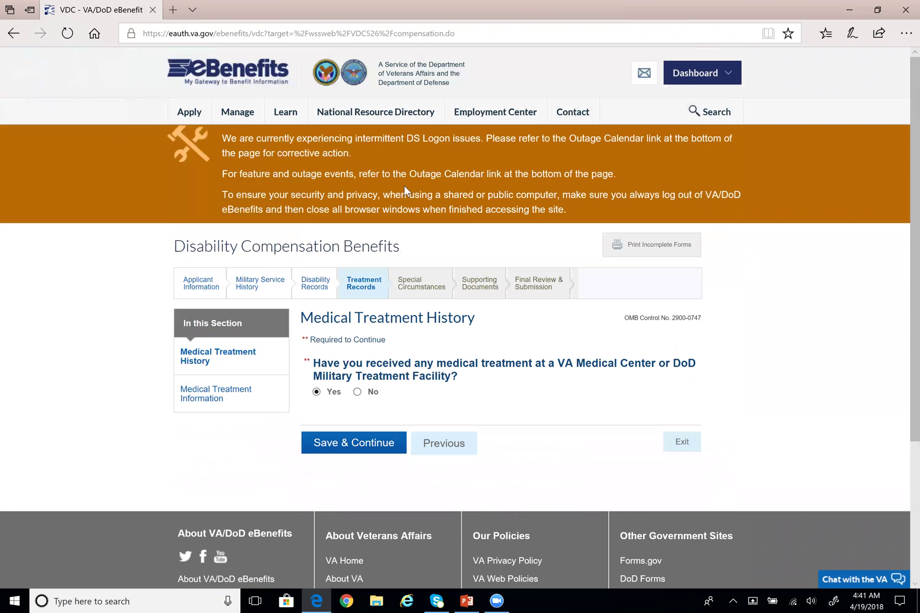
pyautogui.scroll(-2, 404, 186)
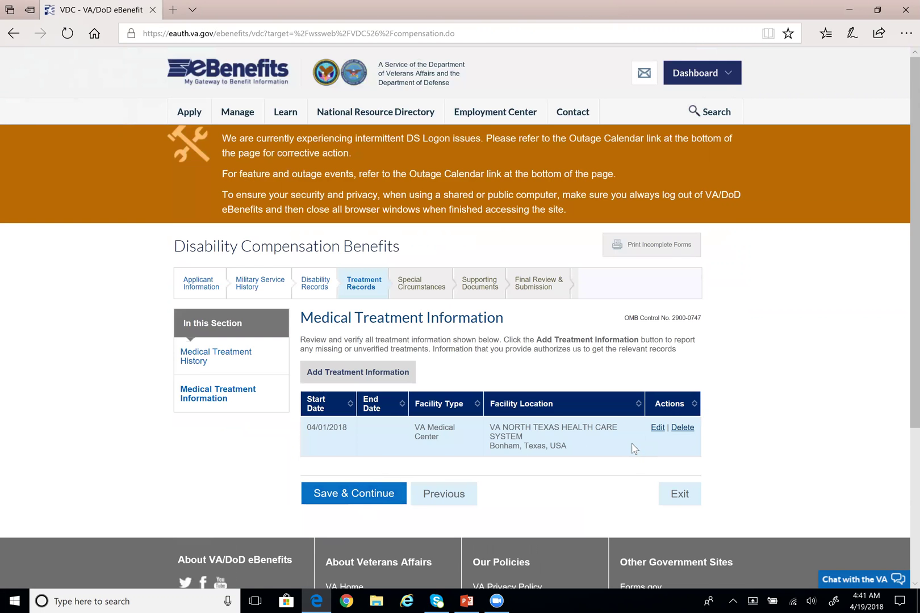
pyautogui.scroll(-3, 343, 294)
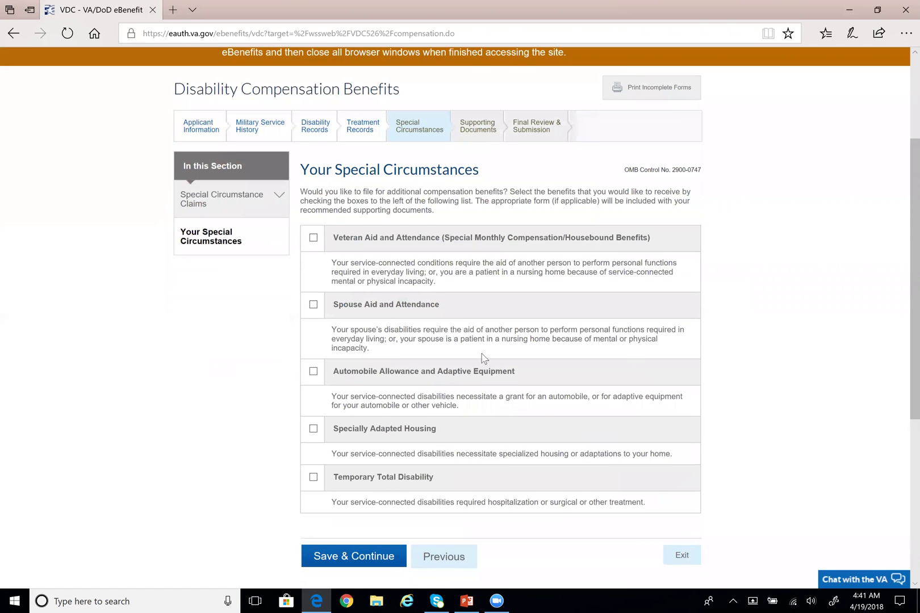
pyautogui.scroll(-1, 480, 360)
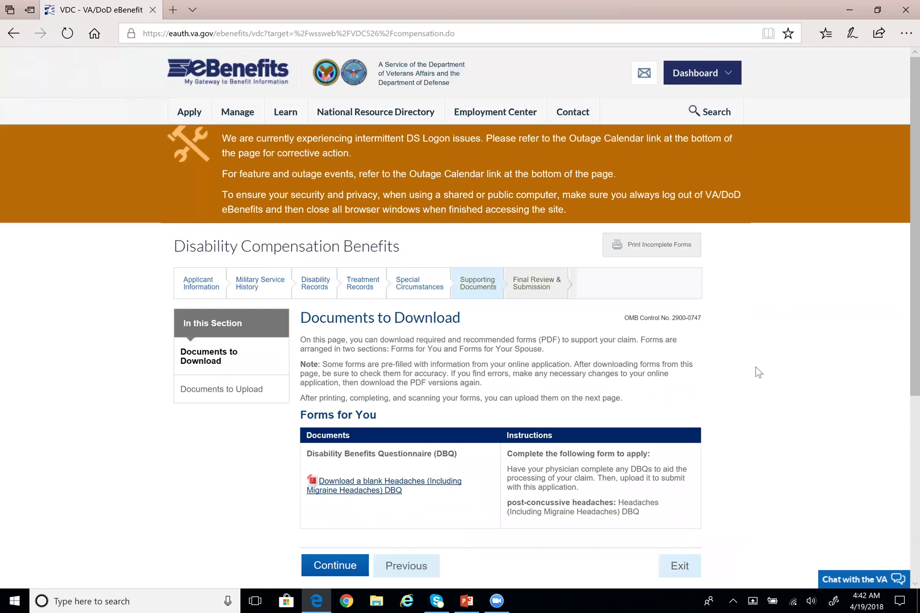
# Review the DBQ instructions and download the blank Headaches (Including Migraine Headaches) DBQ form
pyautogui.scroll(-3, 759, 372)
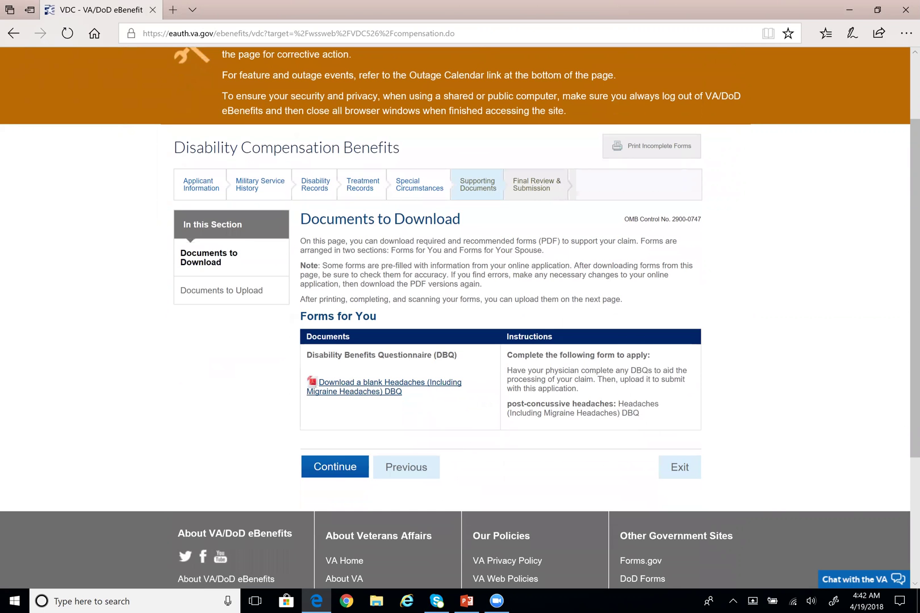
pyautogui.moveTo(306, 355); pyautogui.dragTo(458, 355)
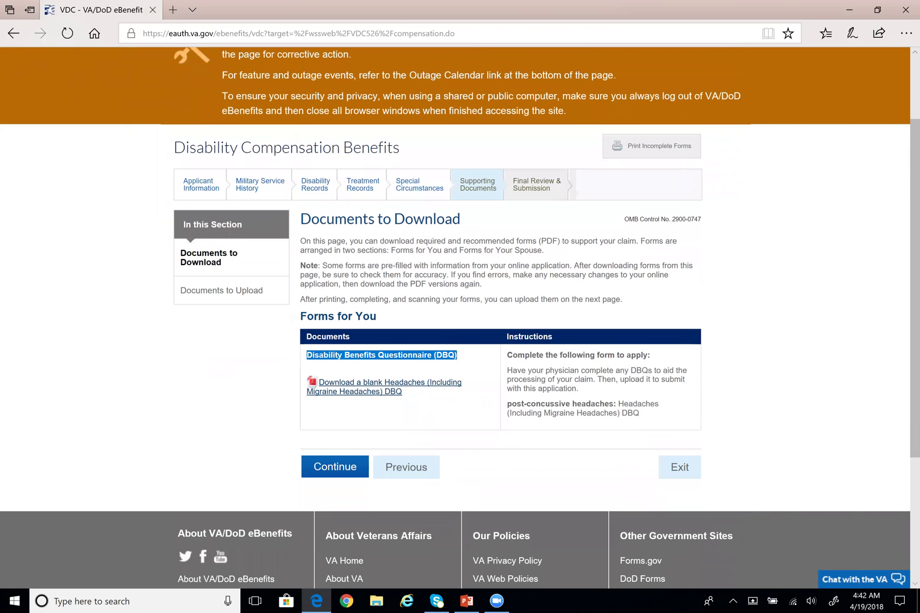
pyautogui.click(341, 362)
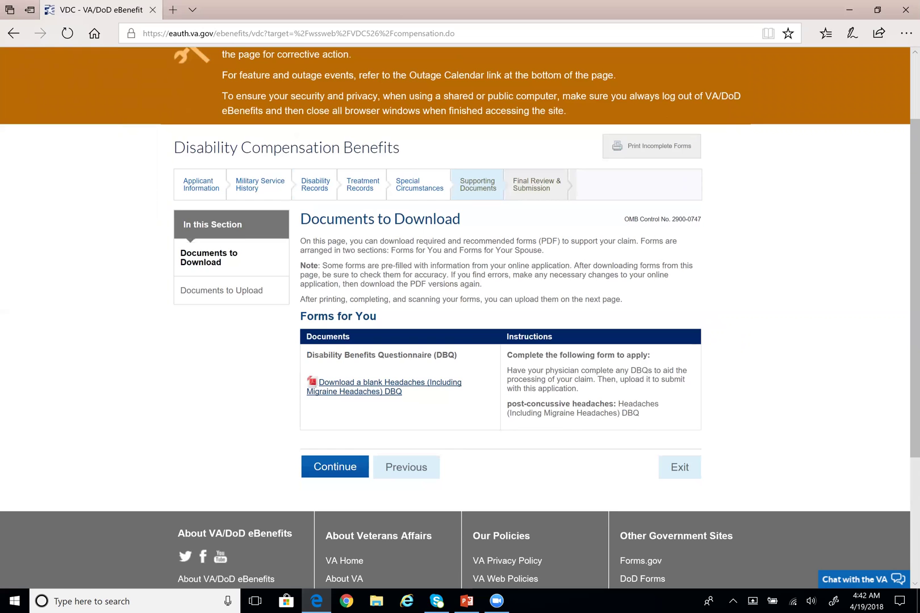
pyautogui.moveTo(306, 355); pyautogui.dragTo(402, 391)
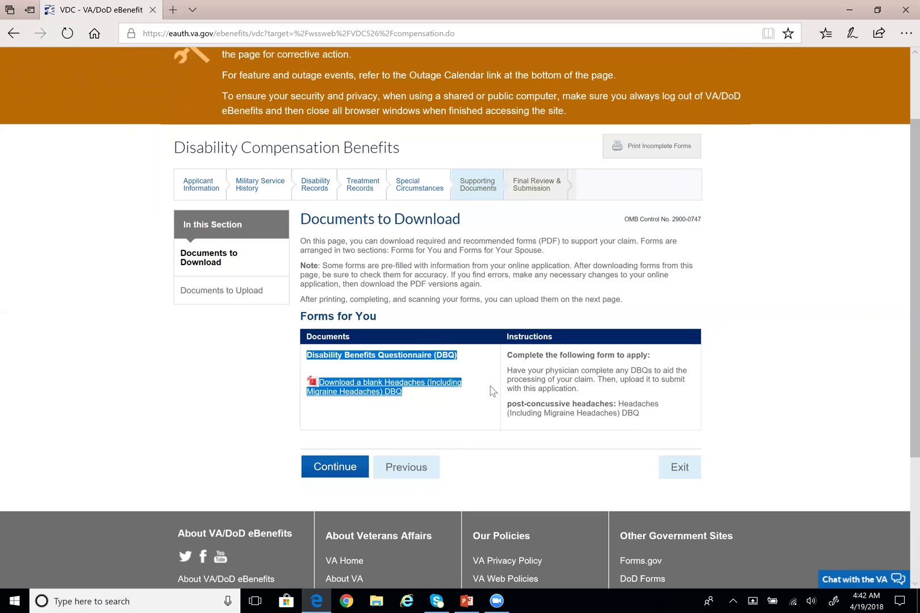
pyautogui.moveTo(507, 355); pyautogui.dragTo(625, 355)
pyautogui.click(625, 355)
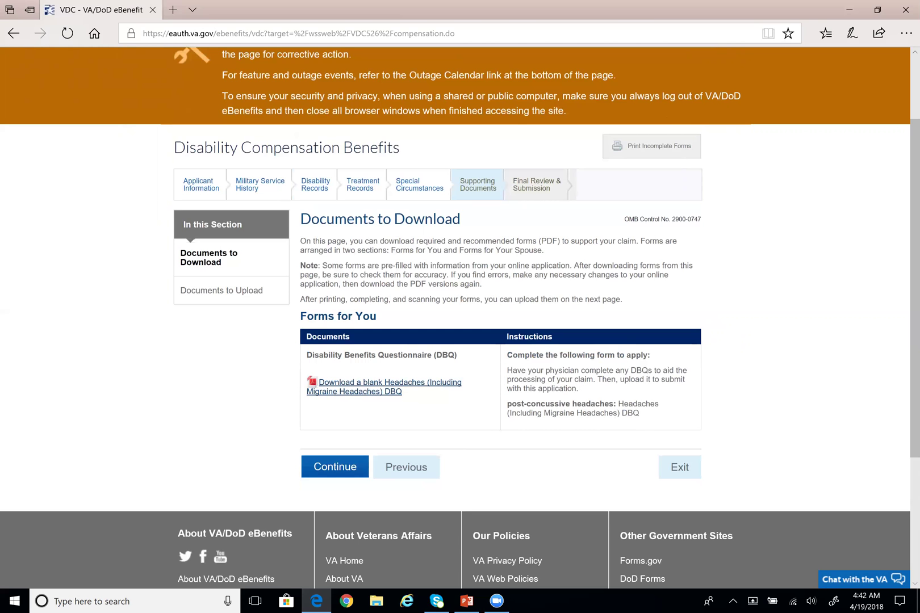
pyautogui.moveTo(508, 371); pyautogui.dragTo(578, 389)
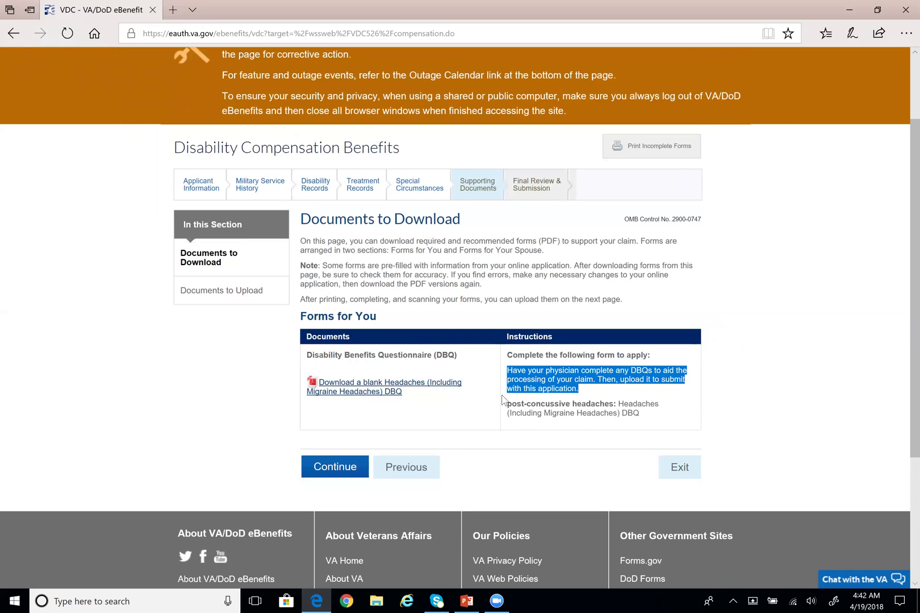
pyautogui.moveTo(508, 403); pyautogui.dragTo(639, 413)
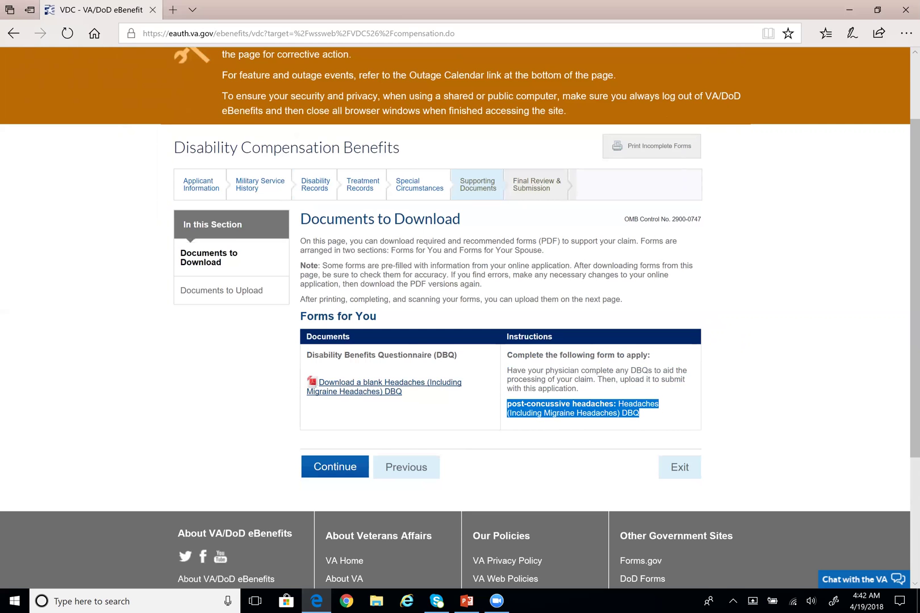
pyautogui.click(647, 423)
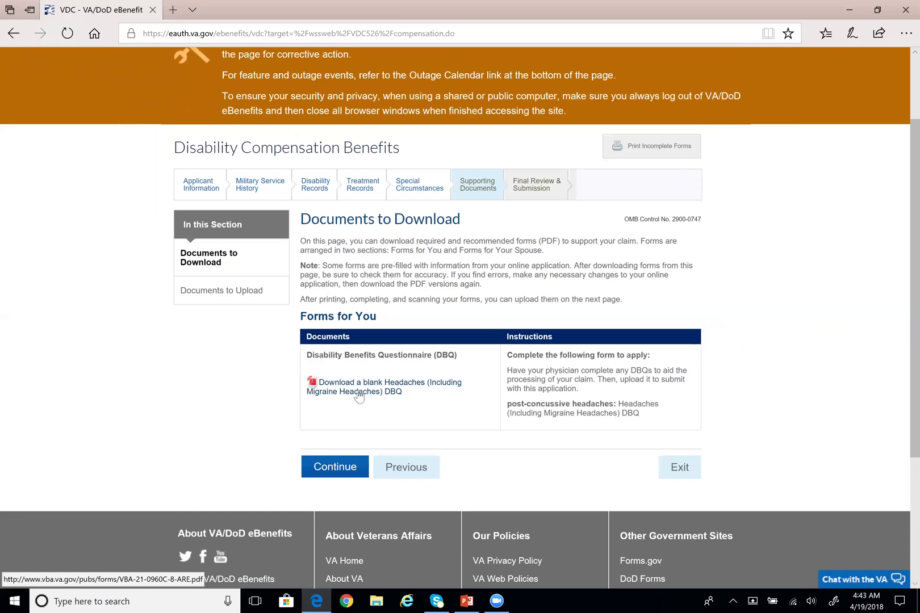
pyautogui.click(359, 396)
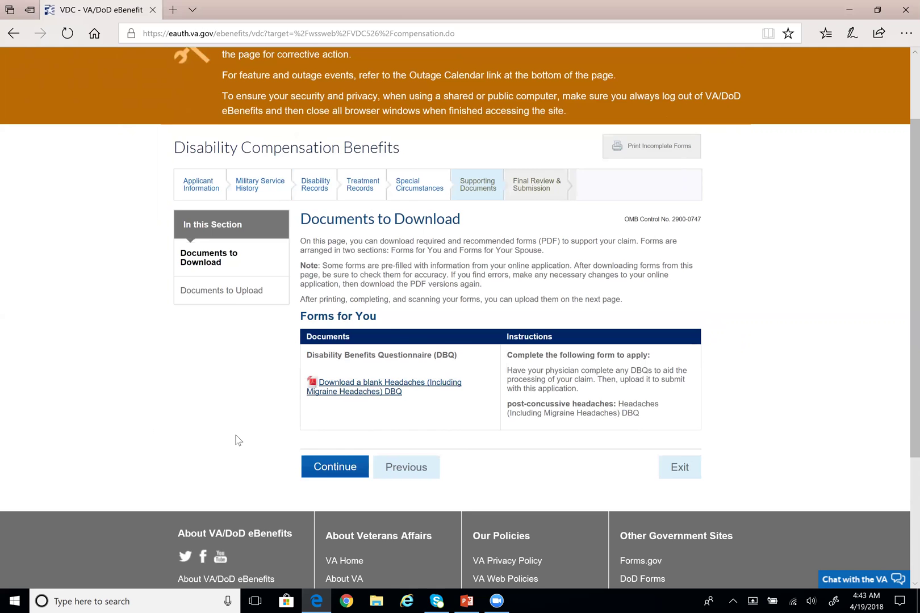
pyautogui.scroll(1, 235, 438)
pyautogui.scroll(-1, 225, 446)
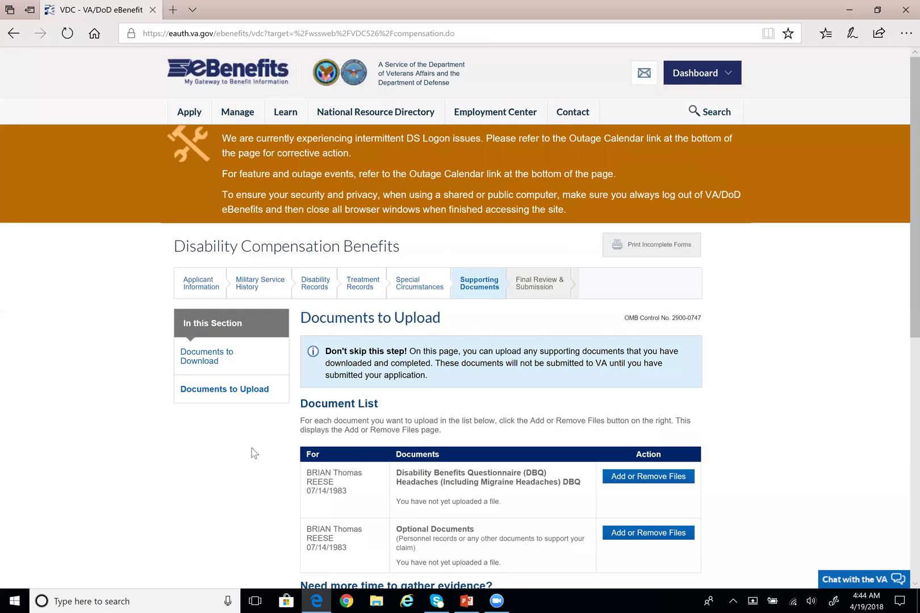
# Review the Don't skip this step notice and the headaches DBQ row showing no upload
pyautogui.scroll(-1, 814, 387)
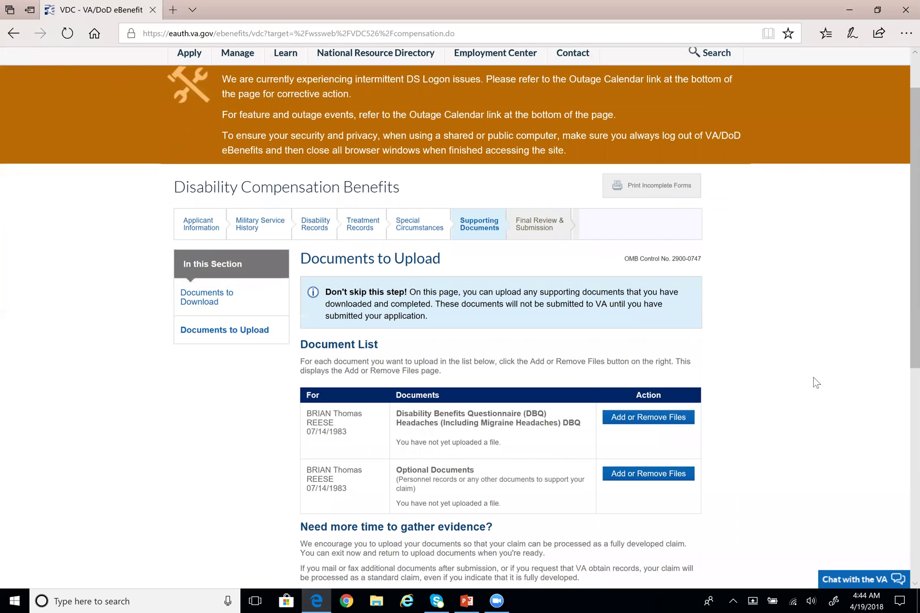
pyautogui.scroll(-1, 815, 381)
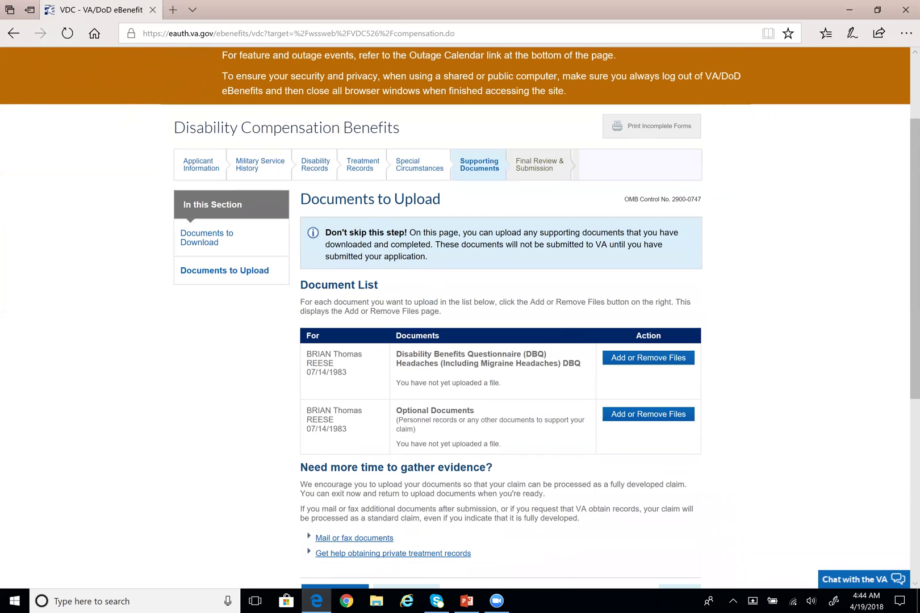
pyautogui.moveTo(434, 260); pyautogui.dragTo(343, 243)
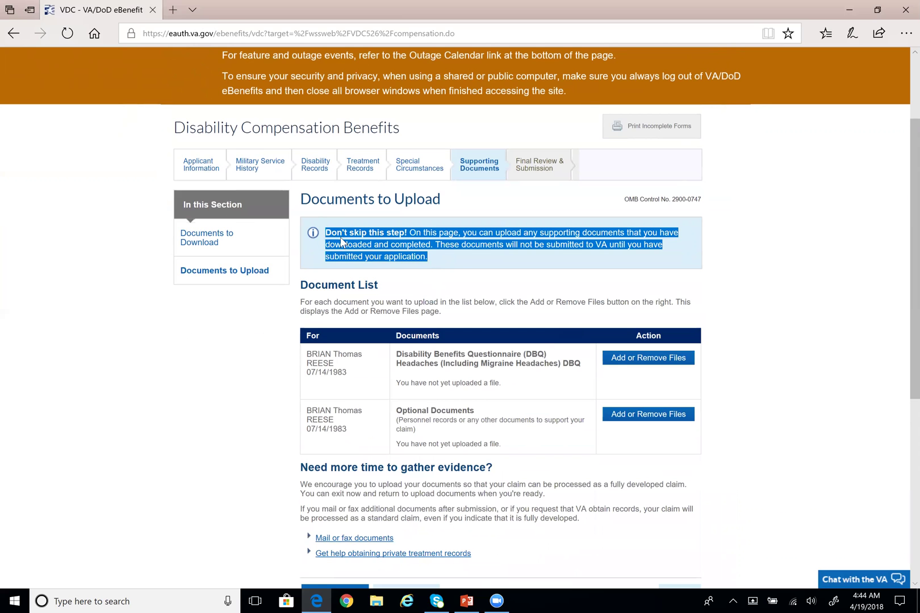
pyautogui.click(465, 262)
pyautogui.scroll(-1, 465, 257)
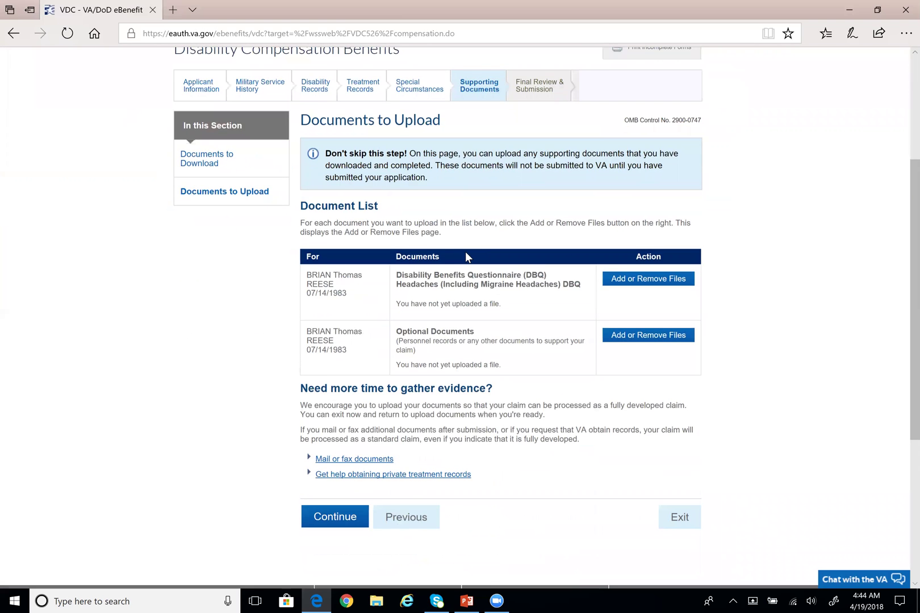
pyautogui.scroll(1, 466, 251)
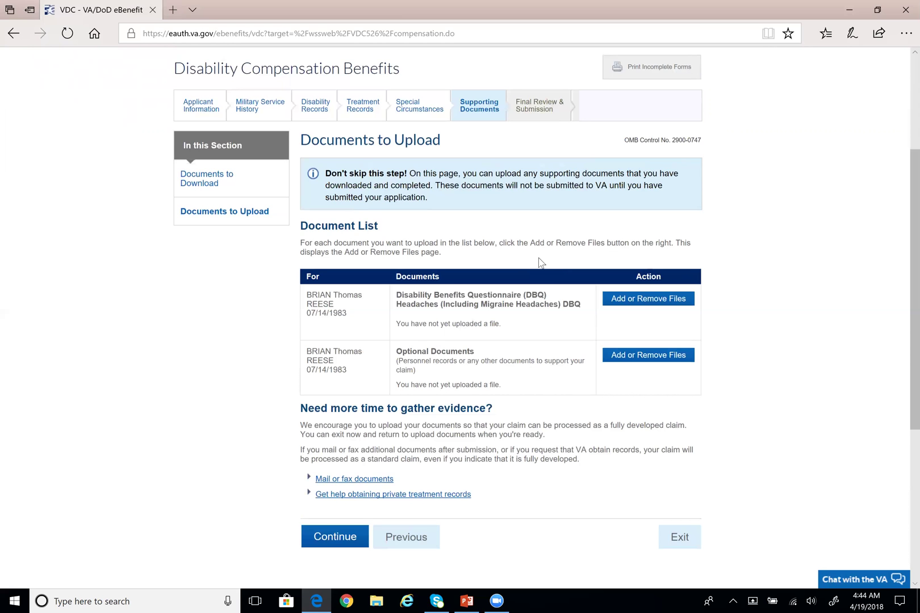
pyautogui.scroll(-1, 520, 264)
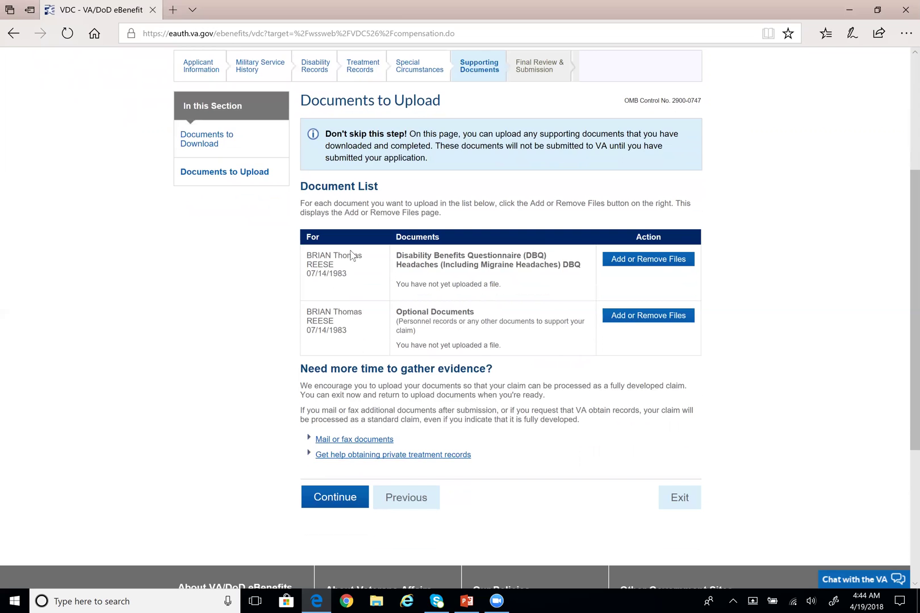
pyautogui.moveTo(307, 254); pyautogui.dragTo(347, 274)
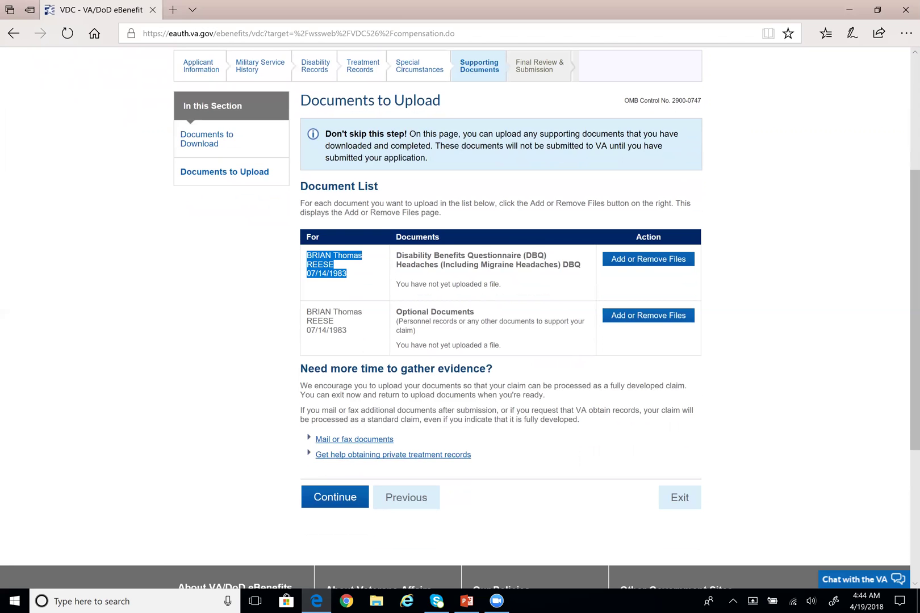
pyautogui.moveTo(396, 255); pyautogui.dragTo(570, 266)
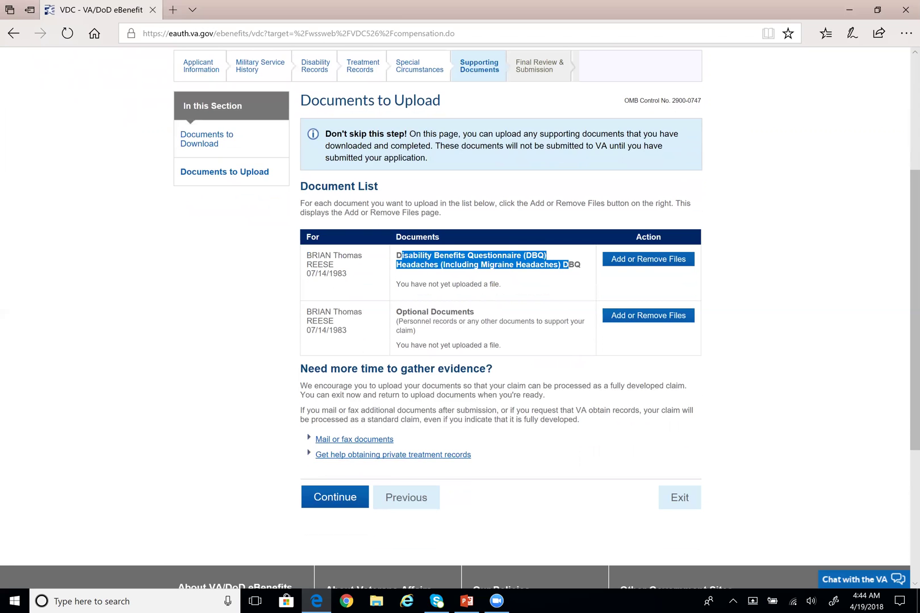
pyautogui.click(549, 290)
pyautogui.moveTo(397, 284); pyautogui.dragTo(500, 289)
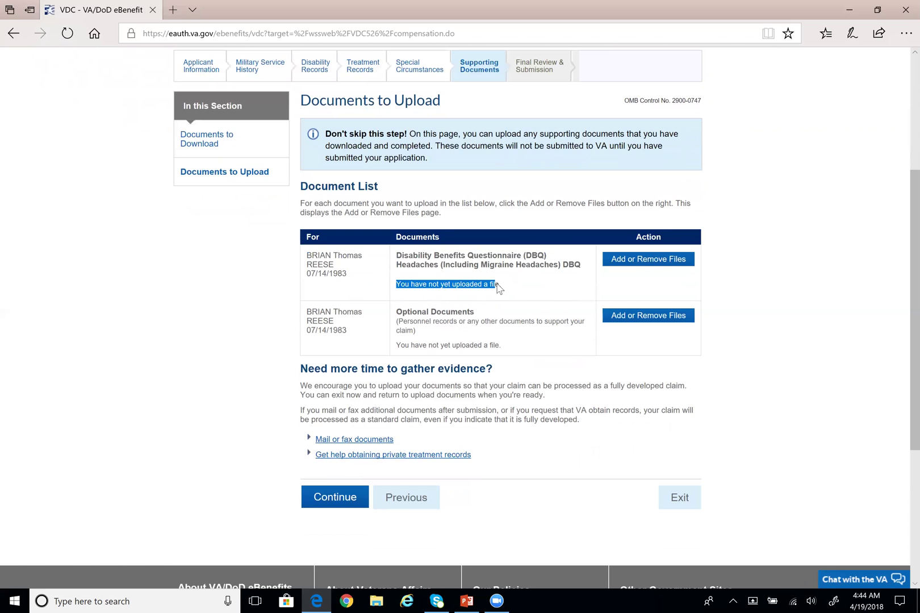
pyautogui.click(518, 290)
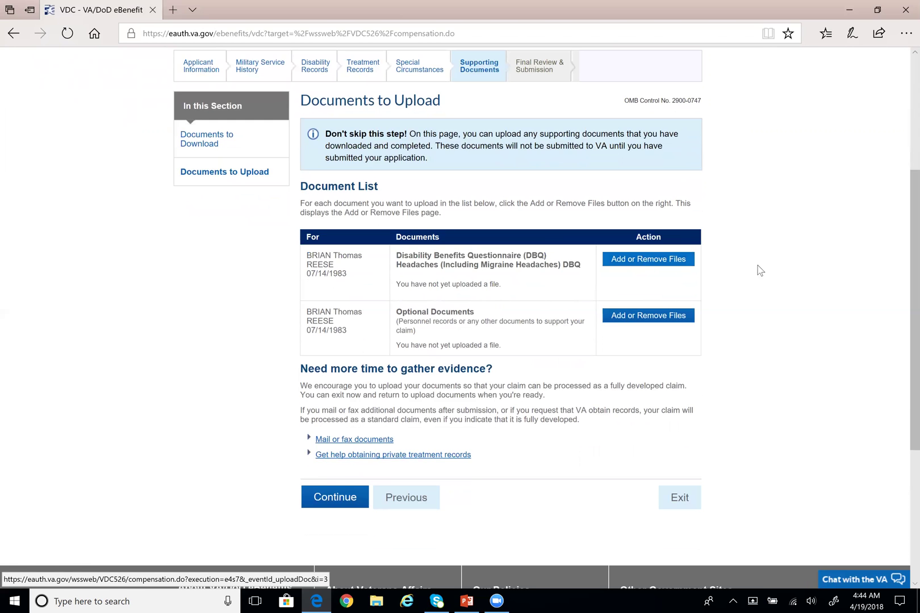
# Open the file upload page and review the Optional Documents description
pyautogui.click(661, 263)
pyautogui.scroll(-3, 500, 288)
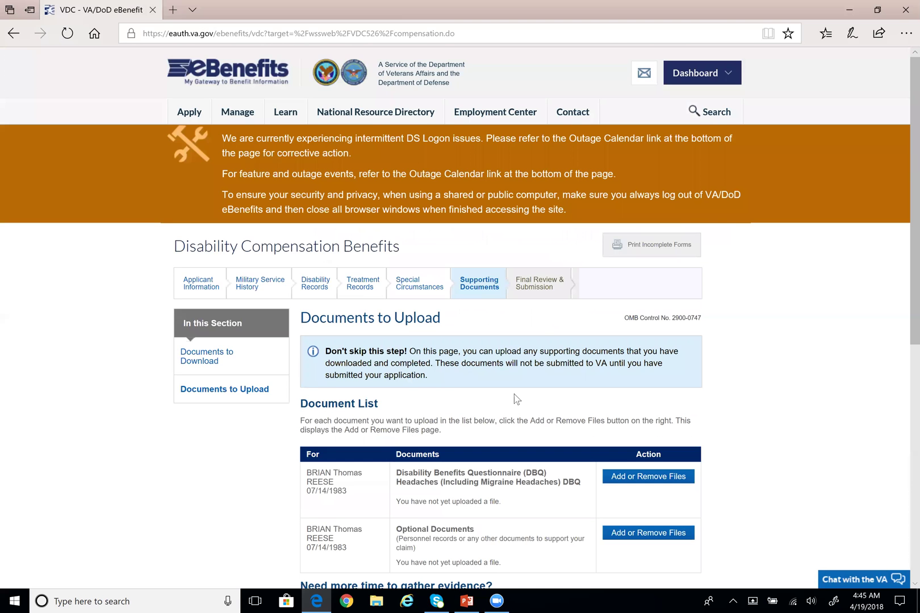
pyautogui.scroll(-3, 514, 393)
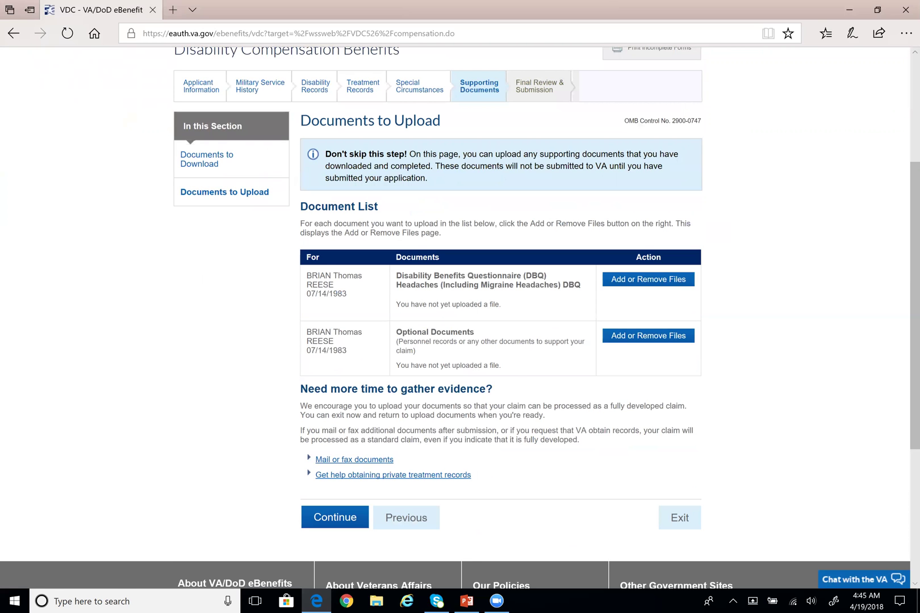
pyautogui.moveTo(396, 341); pyautogui.dragTo(514, 353)
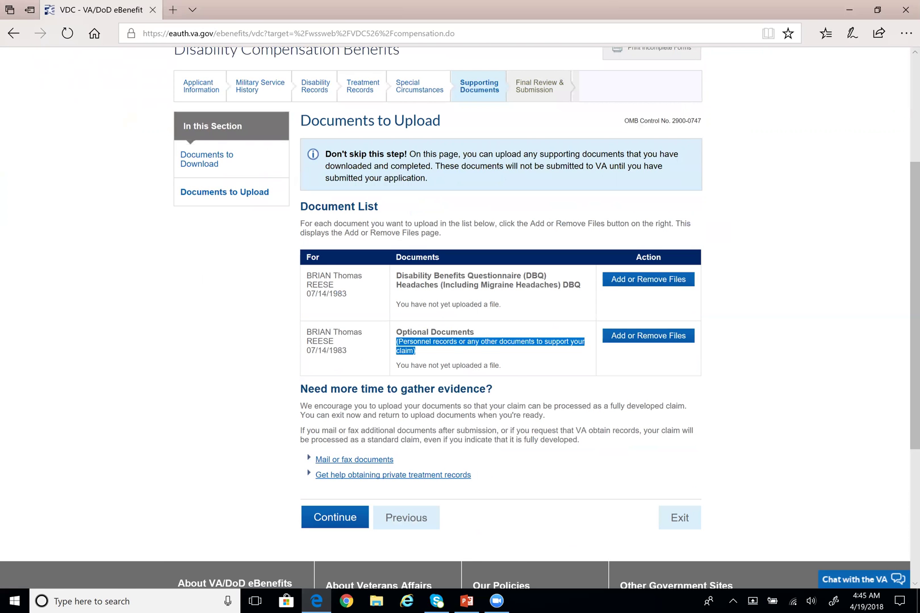
pyautogui.click(518, 361)
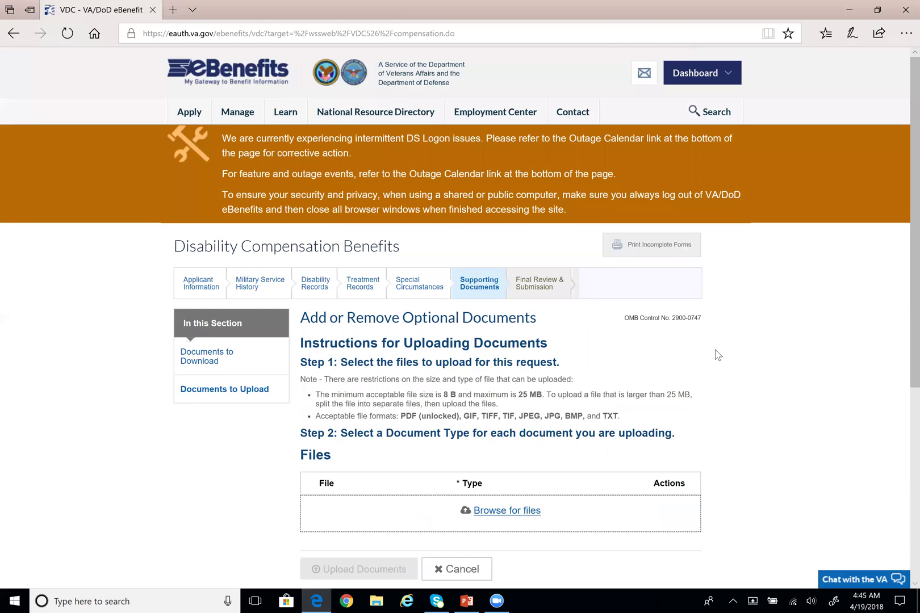
# Read through the upload instructions and cancel back to Documents to Upload with no files added
pyautogui.scroll(-3, 725, 346)
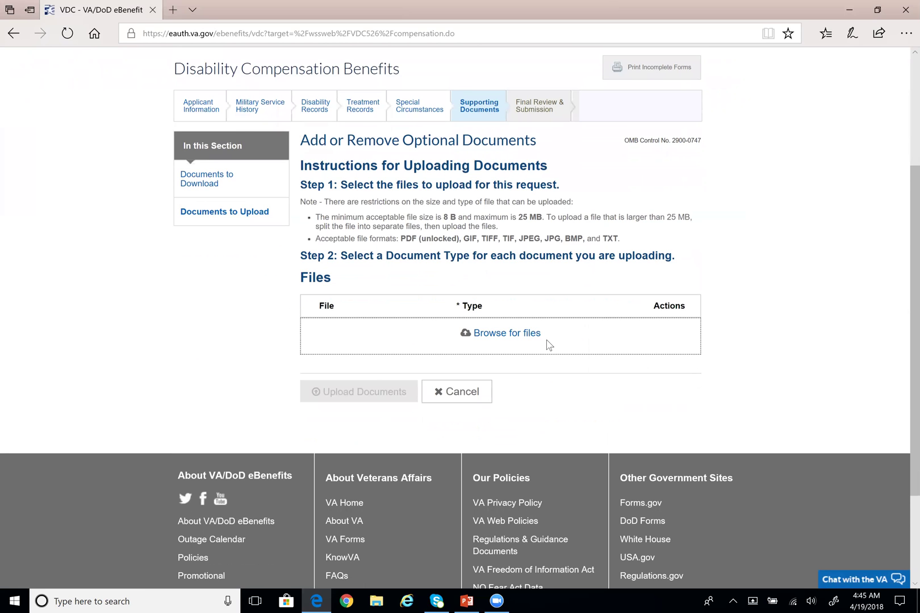
pyautogui.scroll(-1, 542, 344)
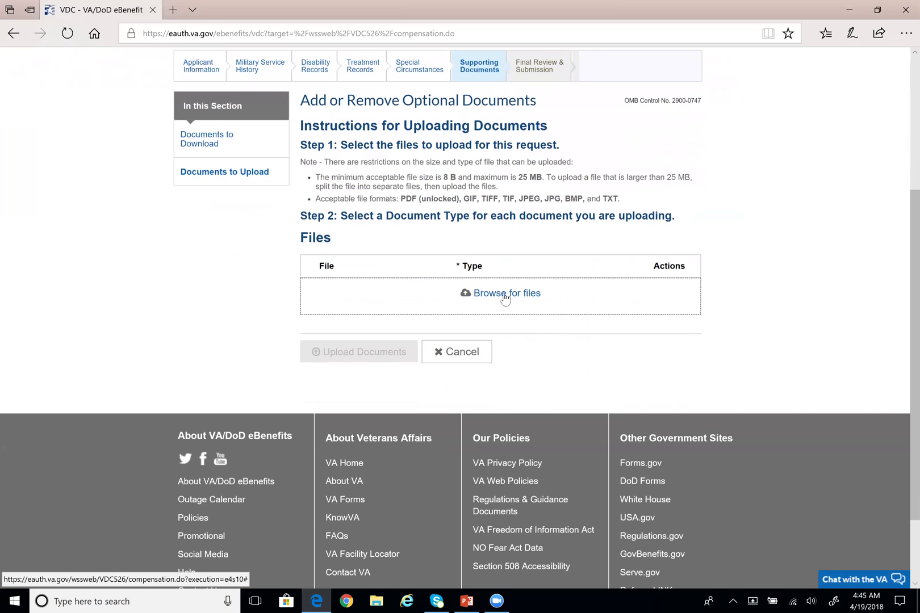
pyautogui.scroll(1, 486, 287)
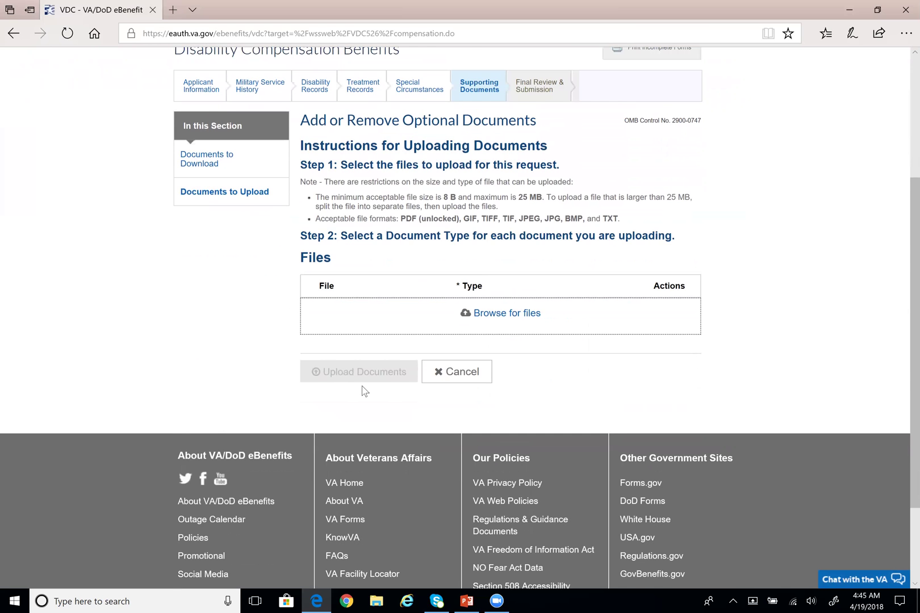
pyautogui.scroll(1, 364, 391)
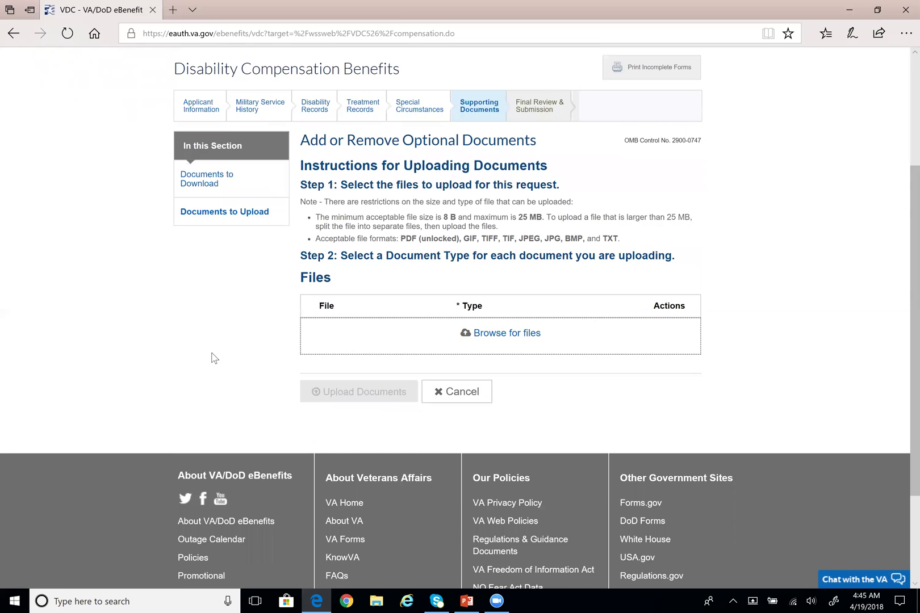
pyautogui.scroll(1, 214, 358)
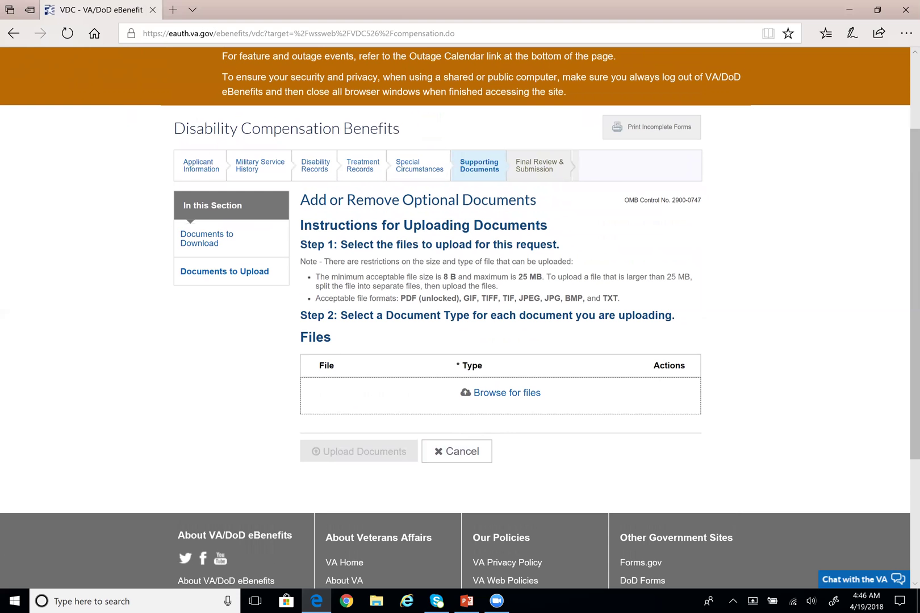
pyautogui.scroll(1, 257, 350)
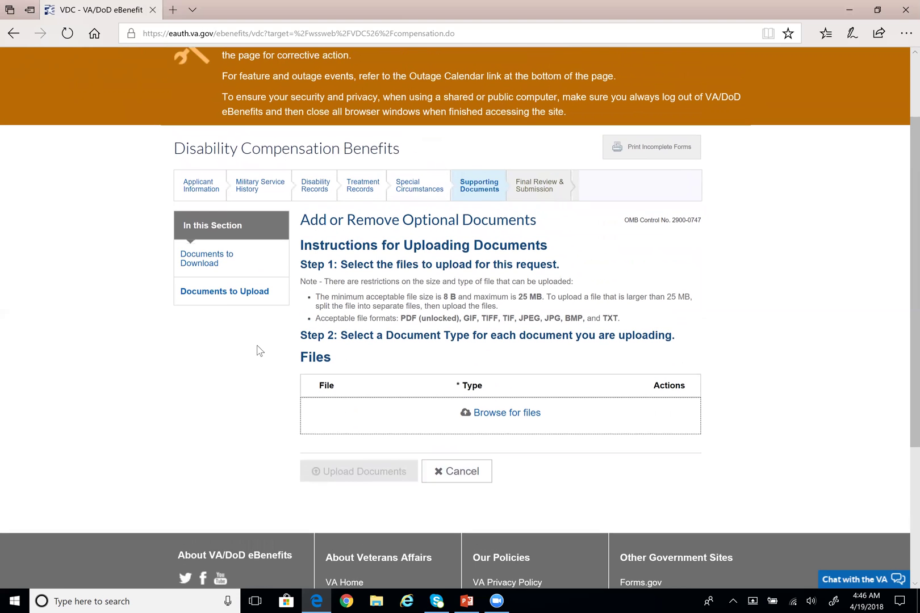
pyautogui.scroll(4, 258, 351)
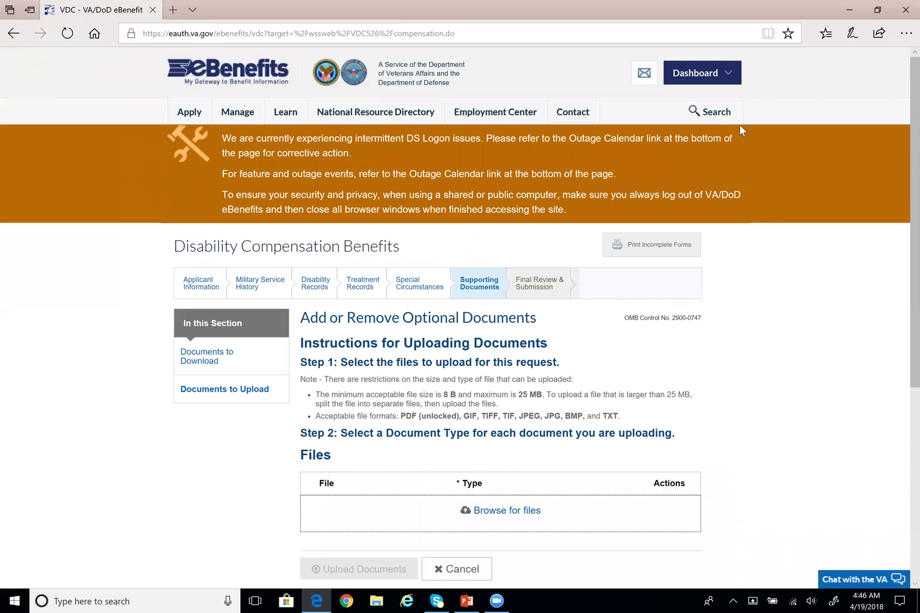
pyautogui.moveTo(728, 83)
pyautogui.scroll(-3, 149, 348)
pyautogui.scroll(-2, 115, 343)
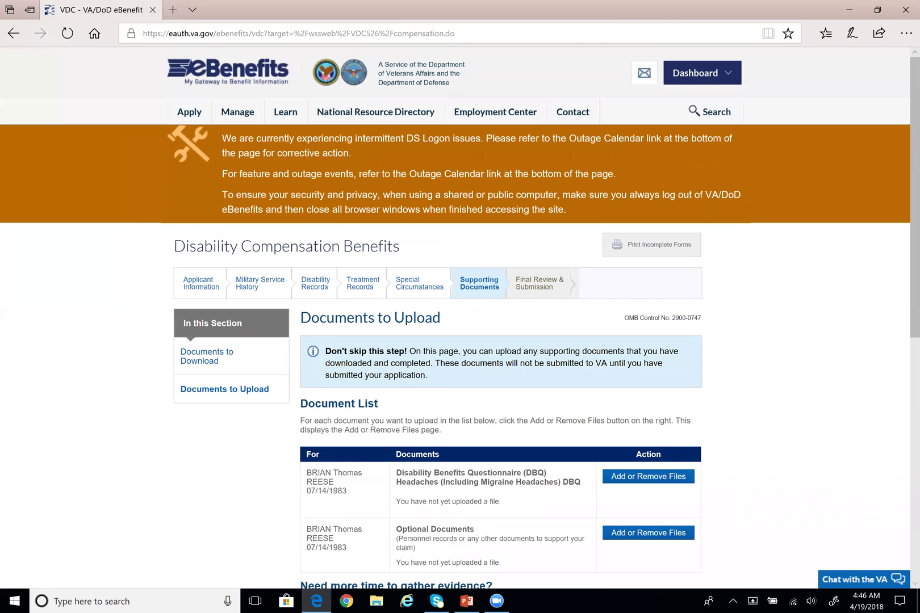
# Scroll to the bottom of Documents to Upload to continue to the Completion Check
pyautogui.scroll(-3, 580, 473)
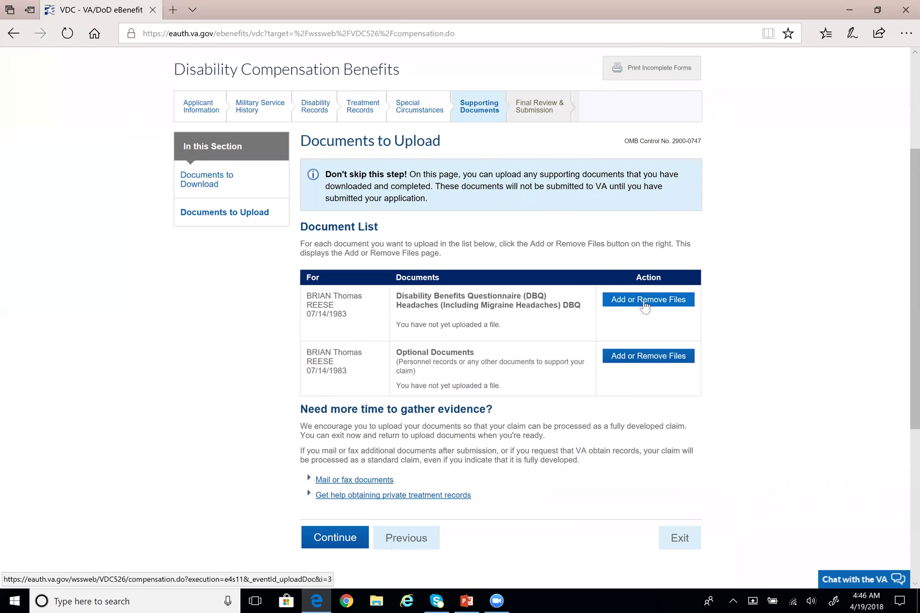
pyautogui.scroll(-1, 611, 313)
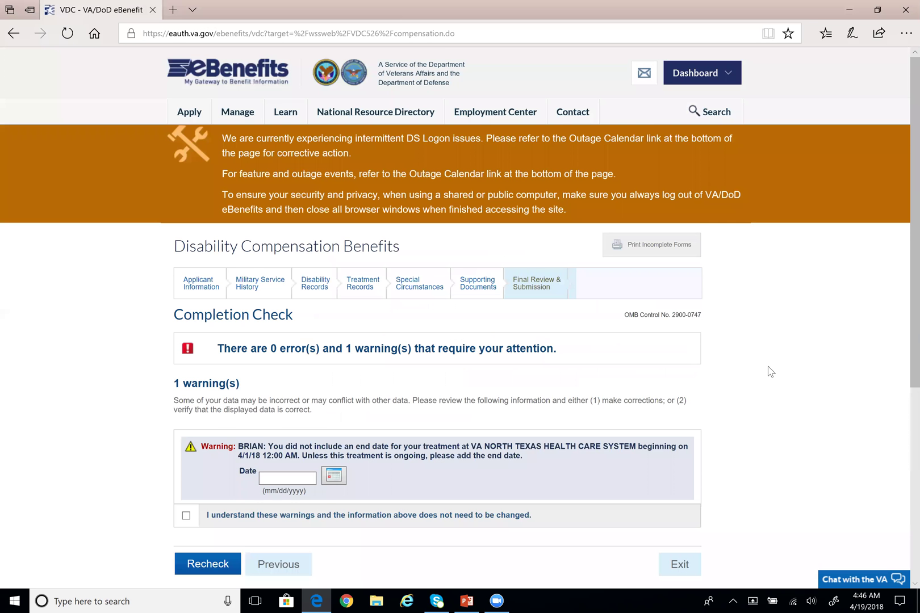
# Acknowledge the missing treatment end-date warning as correct and save to reach Final Review
pyautogui.scroll(-1, 771, 372)
pyautogui.scroll(-1, 634, 355)
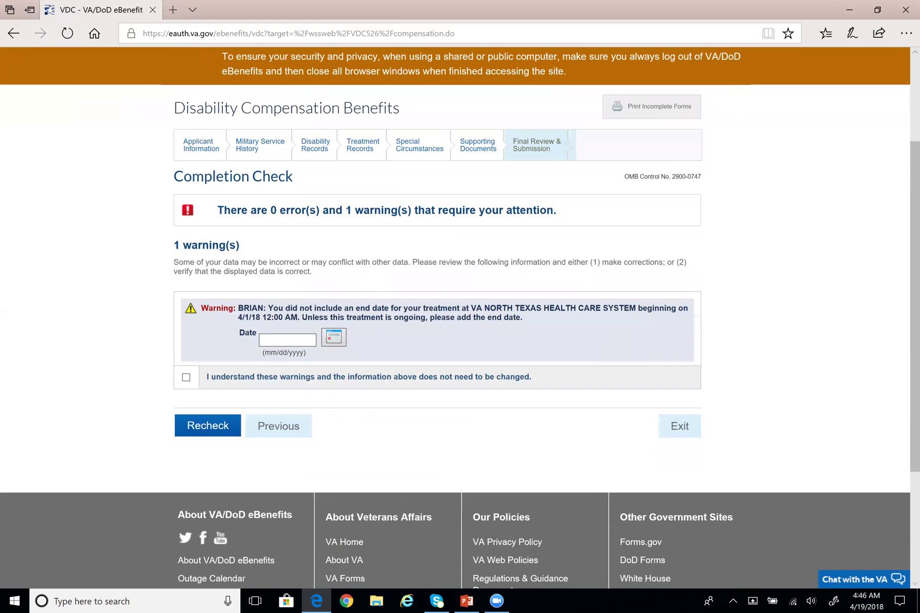
pyautogui.scroll(-1, 460, 318)
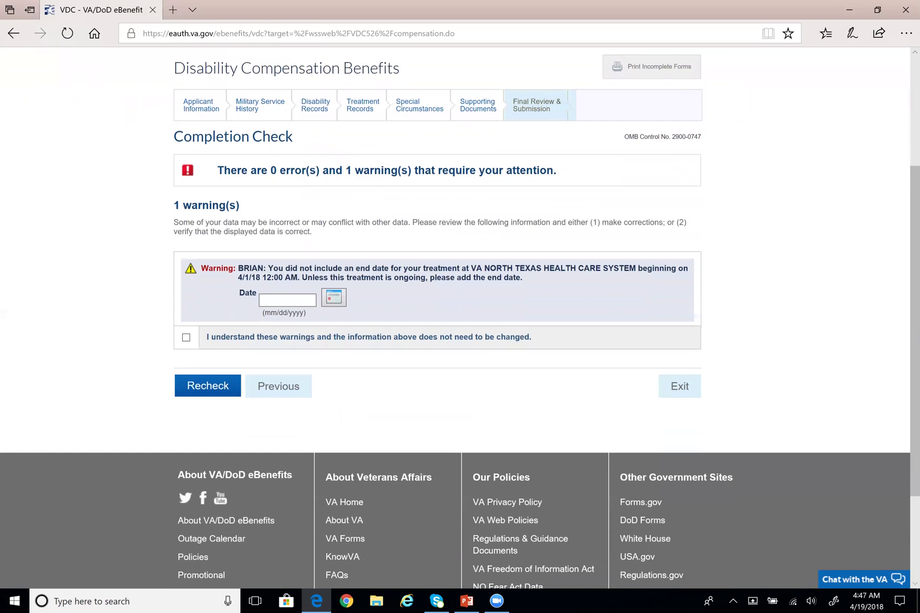
pyautogui.moveTo(268, 268); pyautogui.dragTo(523, 278)
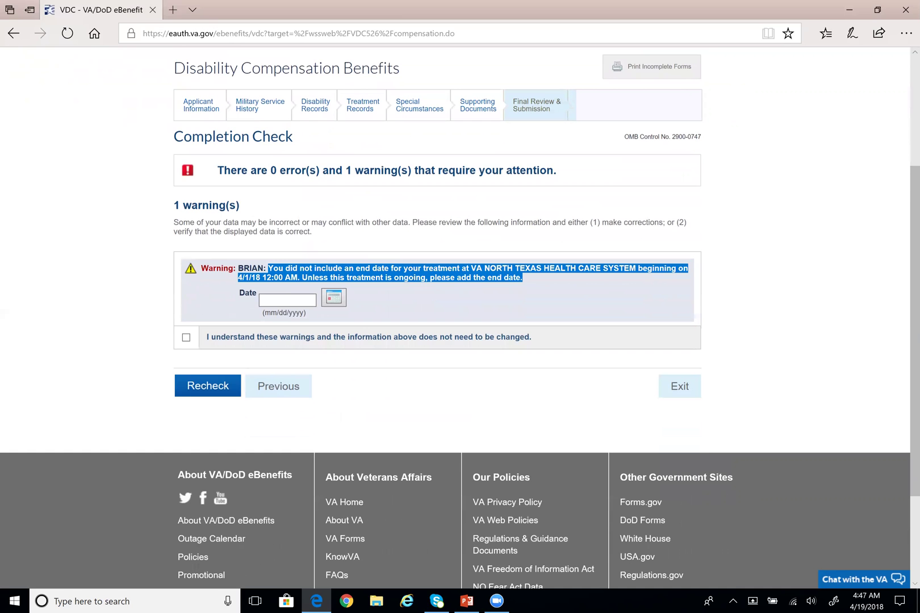
pyautogui.click(408, 303)
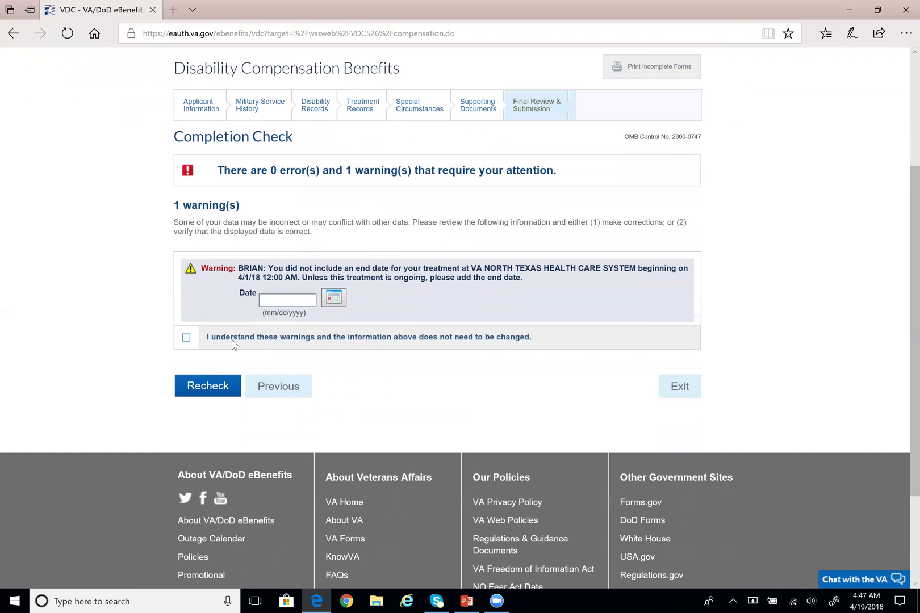
pyautogui.click(186, 338)
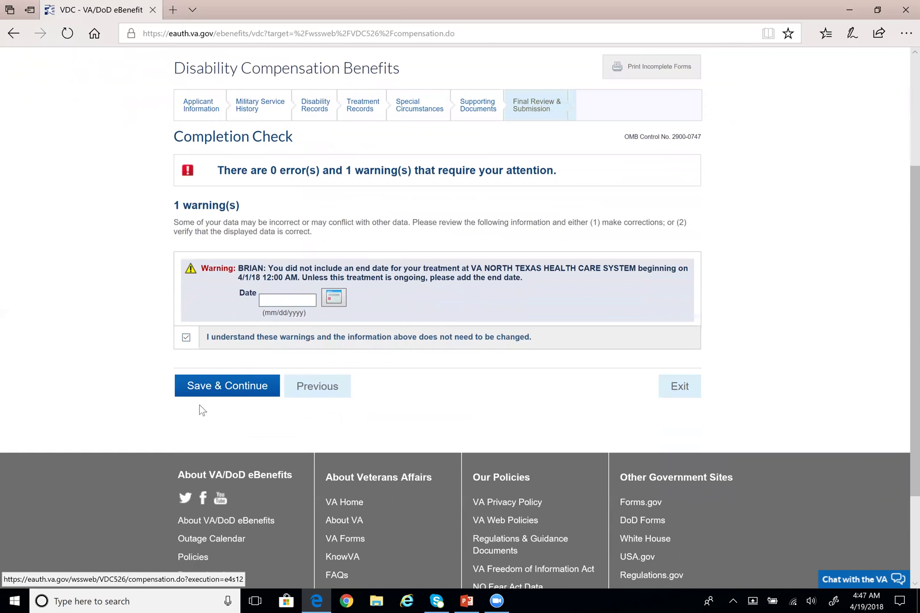
pyautogui.click(222, 388)
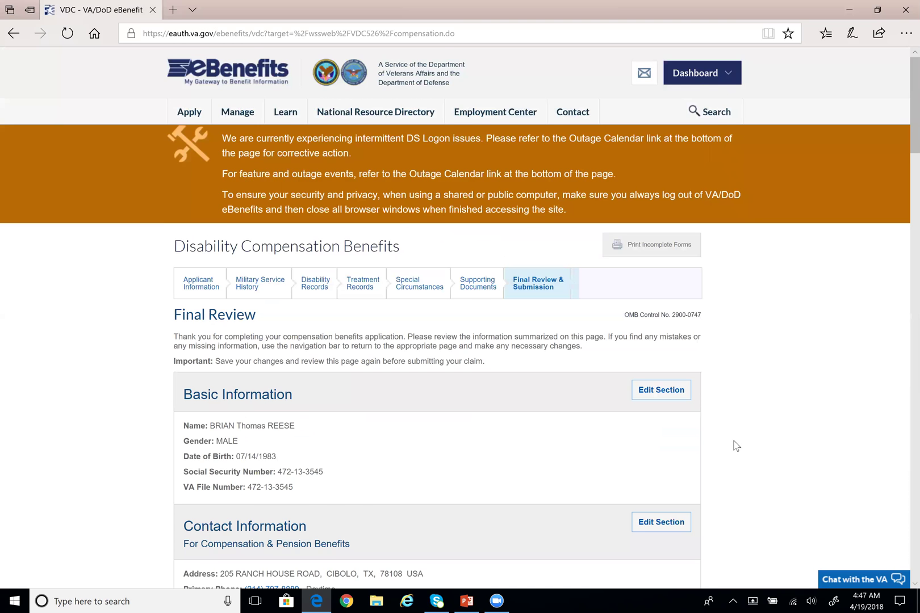
# Review the Final Review claim summary, confirming the Supporting Documents section shows no uploaded documents
pyautogui.scroll(-5, 733, 440)
pyautogui.scroll(-15, 731, 434)
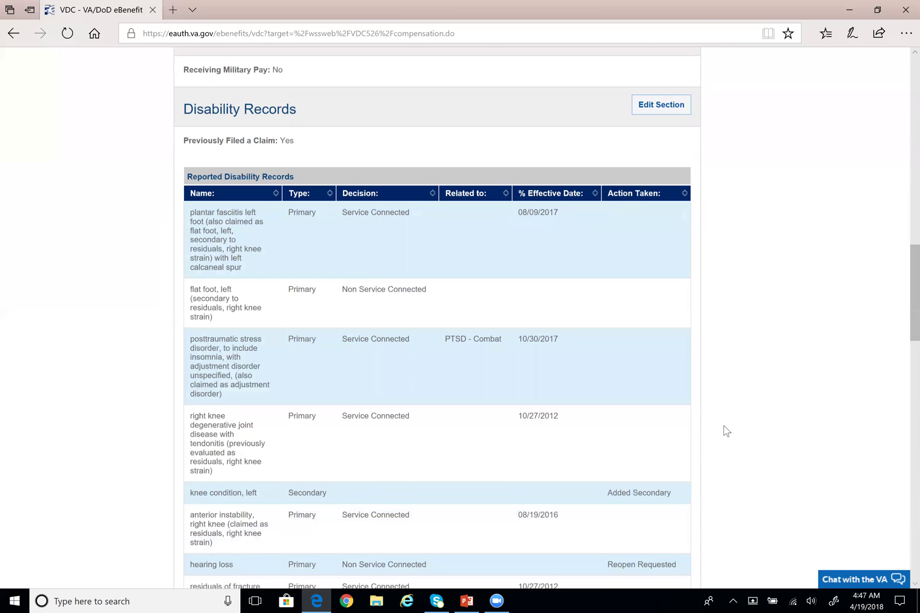
pyautogui.scroll(-5, 669, 378)
pyautogui.scroll(-10, 671, 380)
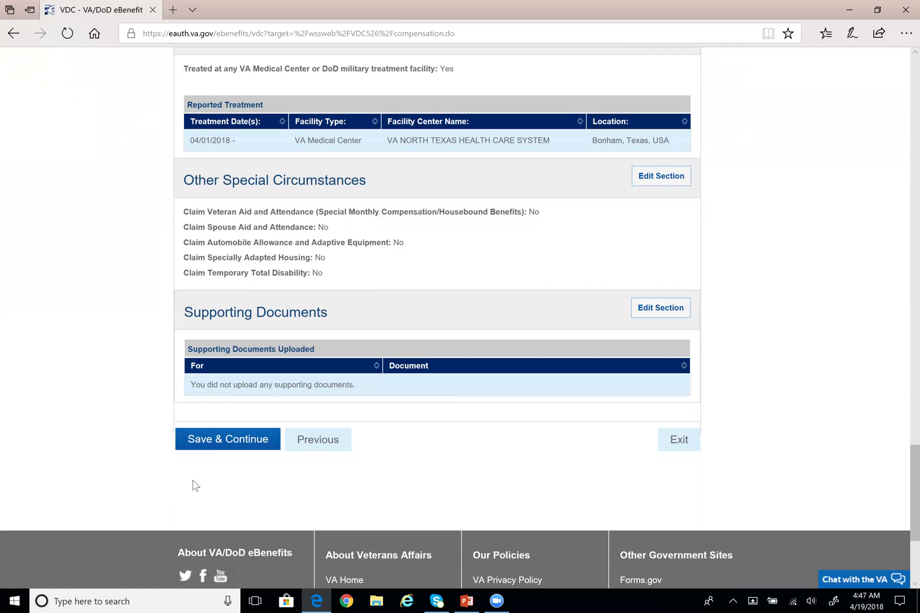
pyautogui.moveTo(183, 313); pyautogui.dragTo(370, 384)
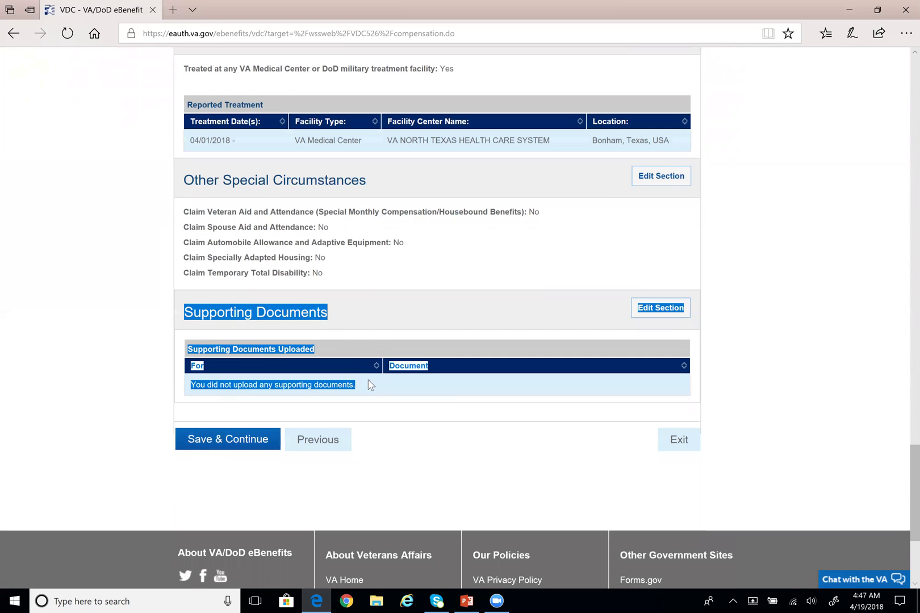
pyautogui.click(377, 400)
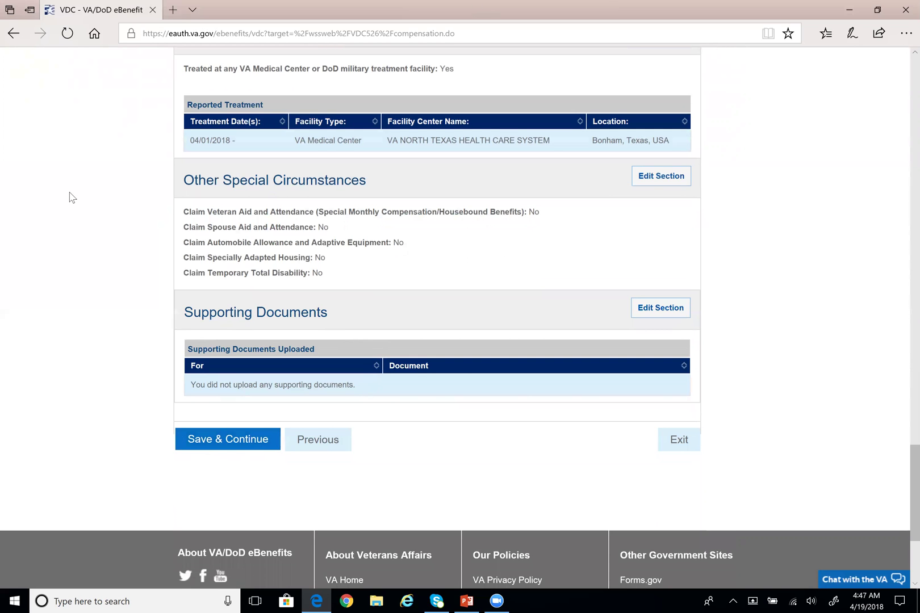
pyautogui.scroll(-1, 38, 430)
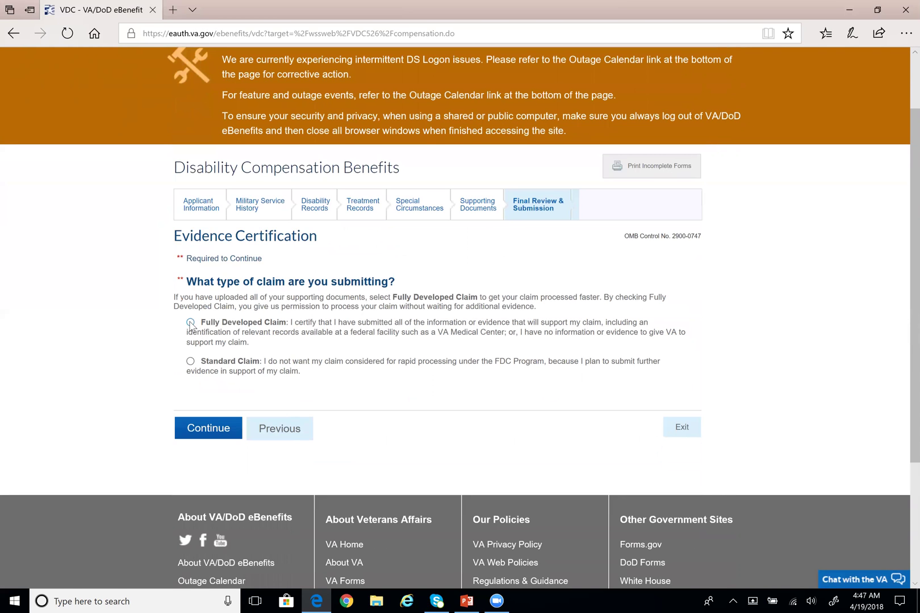
# Read the Fully Developed Claim explanation and select Fully Developed Claim instead of Standard Claim
pyautogui.moveTo(250, 342); pyautogui.dragTo(206, 327)
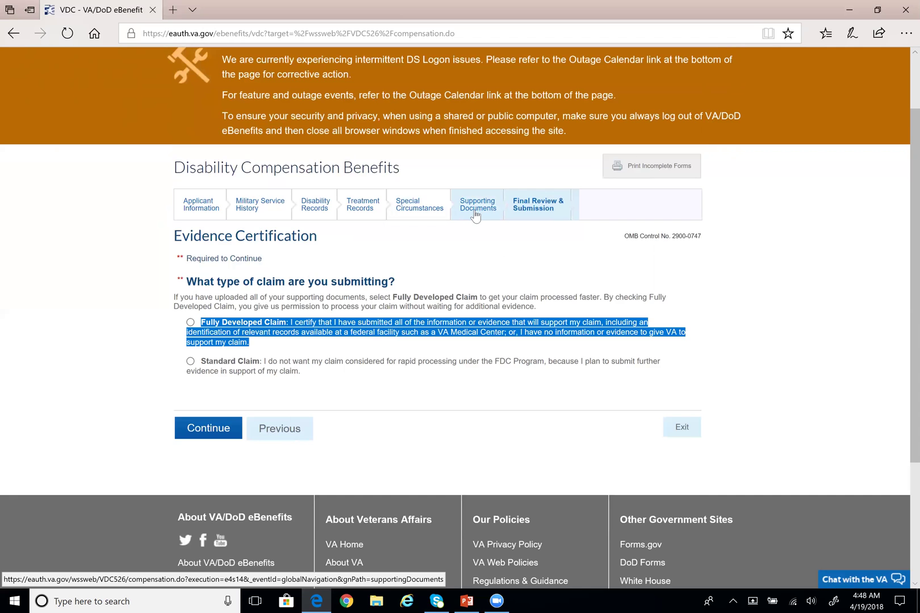
pyautogui.click(190, 322)
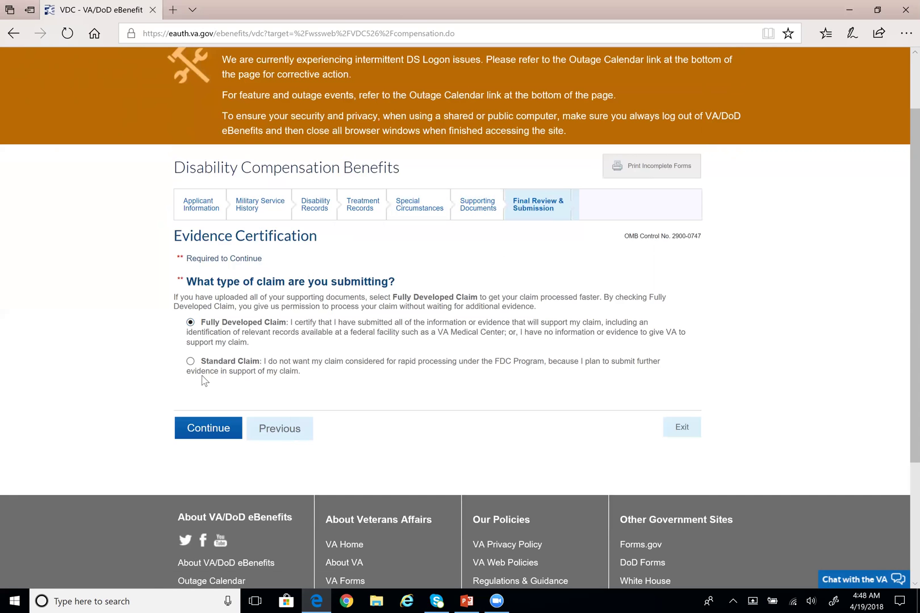
pyautogui.click(190, 363)
pyautogui.click(190, 322)
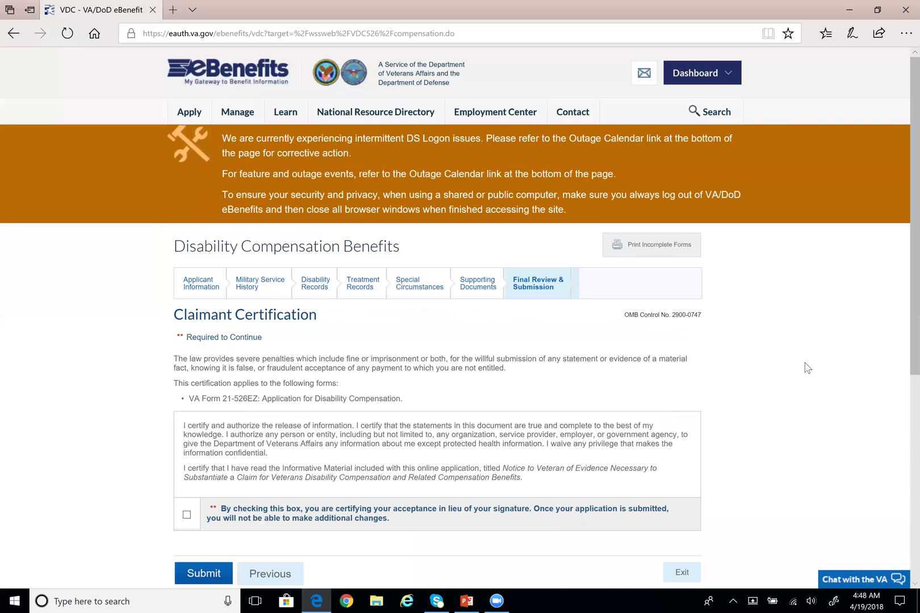
pyautogui.scroll(-3, 786, 370)
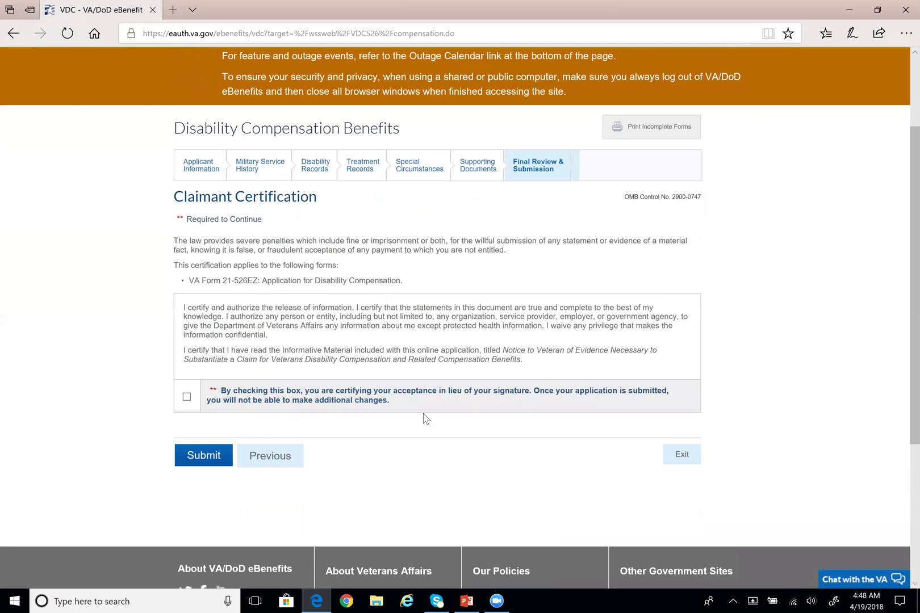
pyautogui.click(186, 398)
pyautogui.moveTo(540, 391); pyautogui.dragTo(587, 402)
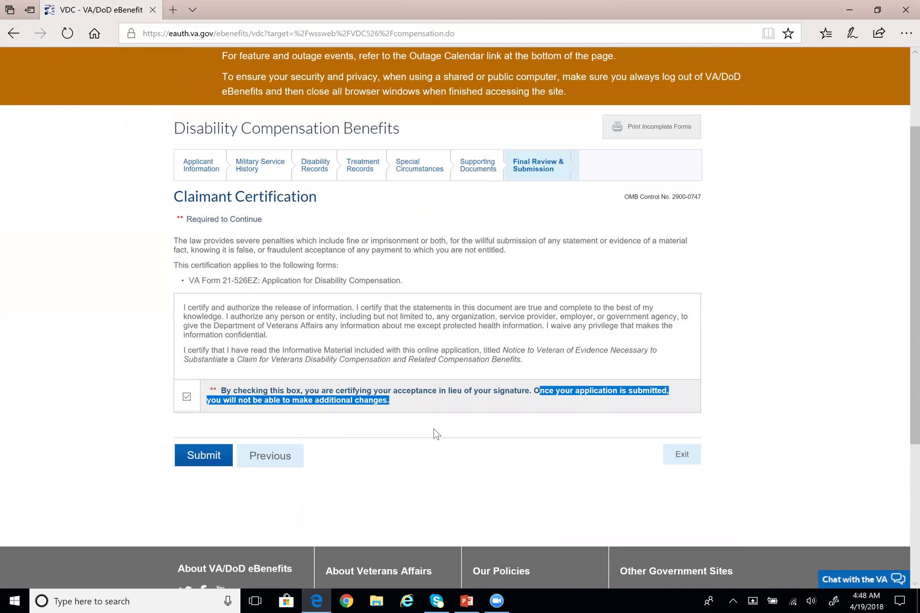
pyautogui.click(5, 423)
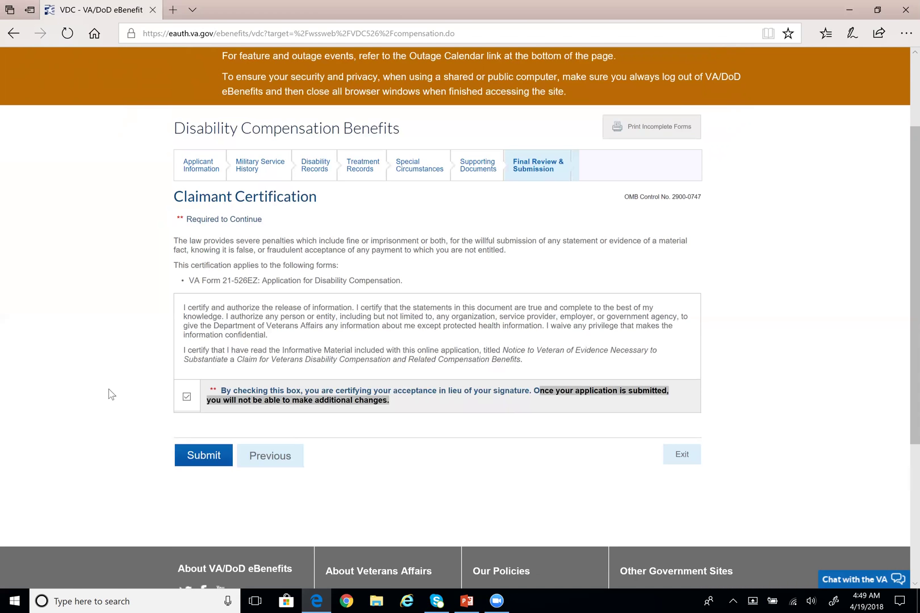
pyautogui.click(406, 405)
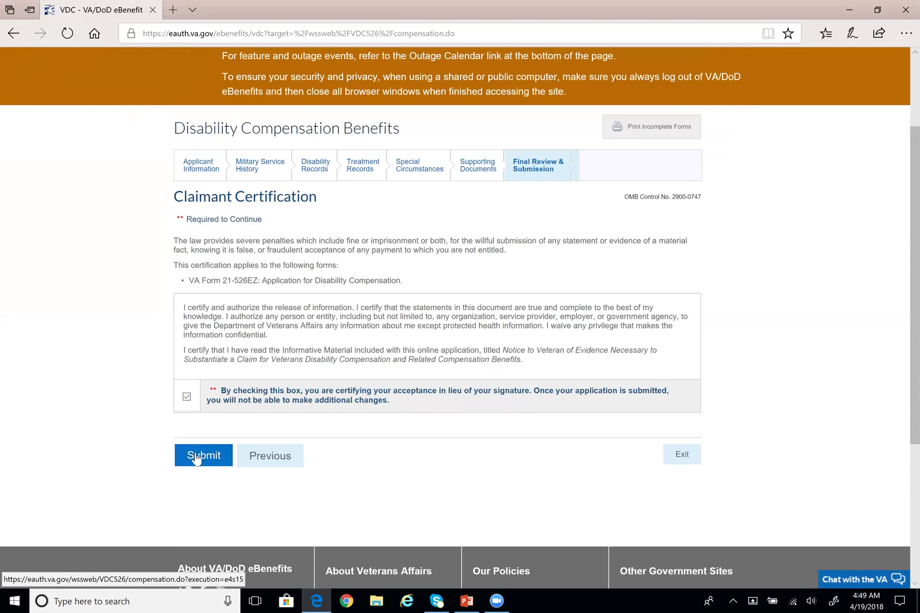
pyautogui.click(188, 398)
pyautogui.moveTo(189, 280); pyautogui.dragTo(404, 280)
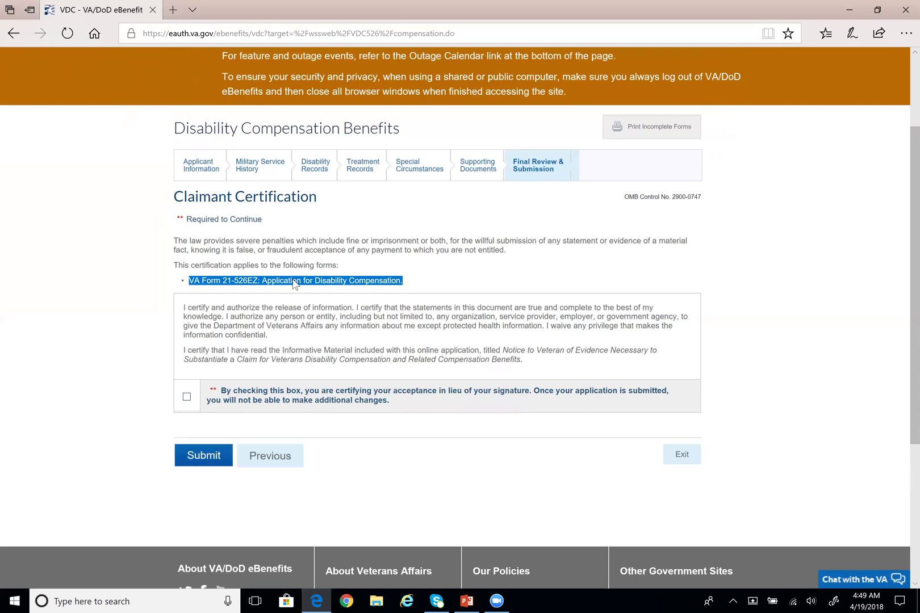
pyautogui.scroll(1, 294, 286)
pyautogui.scroll(2, 230, 310)
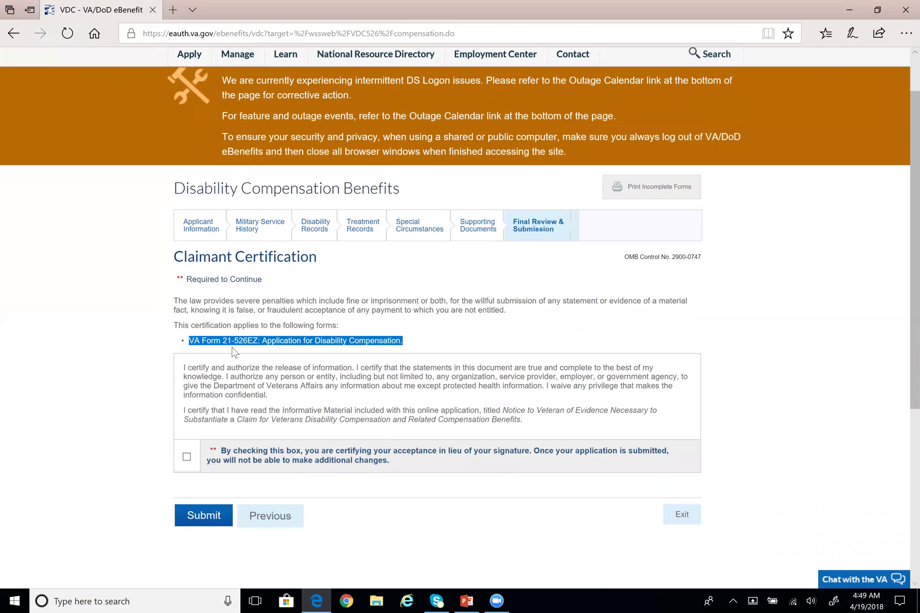
pyautogui.click(222, 345)
pyautogui.moveTo(188, 341); pyautogui.dragTo(423, 342)
pyautogui.click(432, 329)
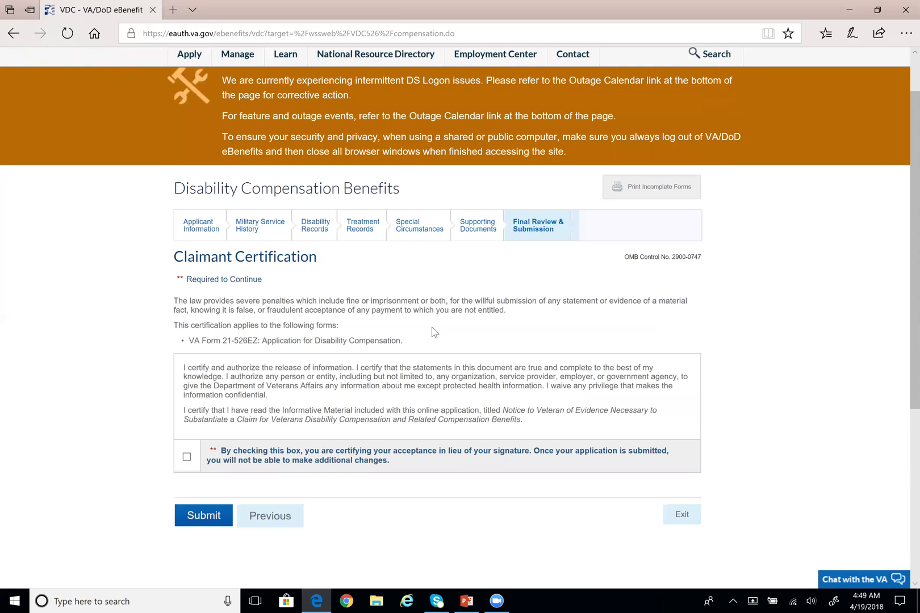
pyautogui.moveTo(409, 344); pyautogui.dragTo(174, 349)
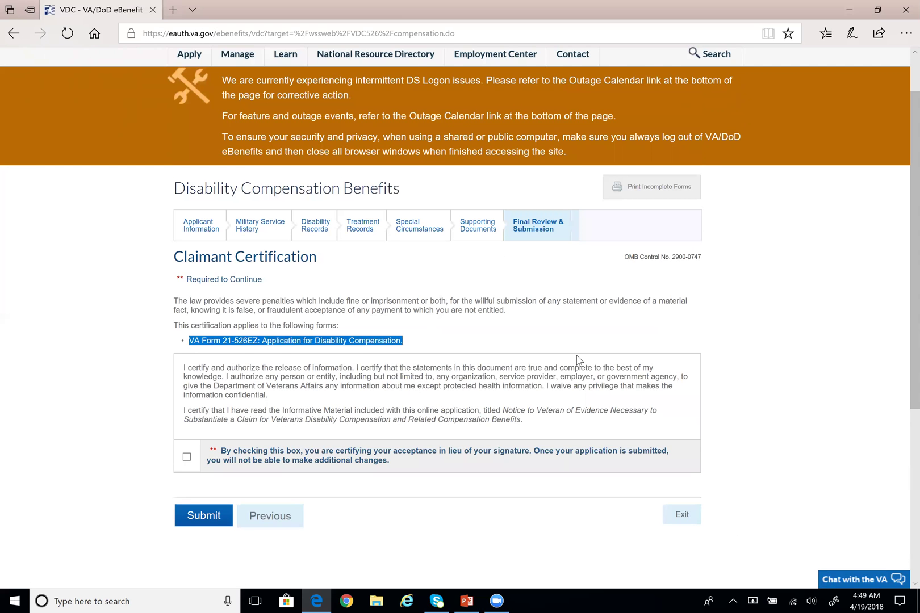
pyautogui.scroll(1, 573, 355)
pyautogui.click(572, 378)
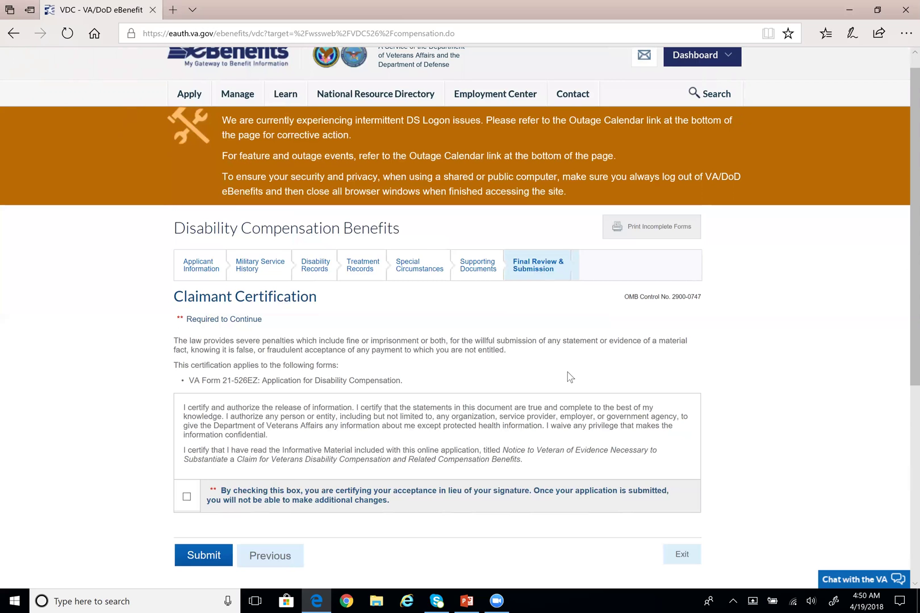
pyautogui.scroll(1, 568, 378)
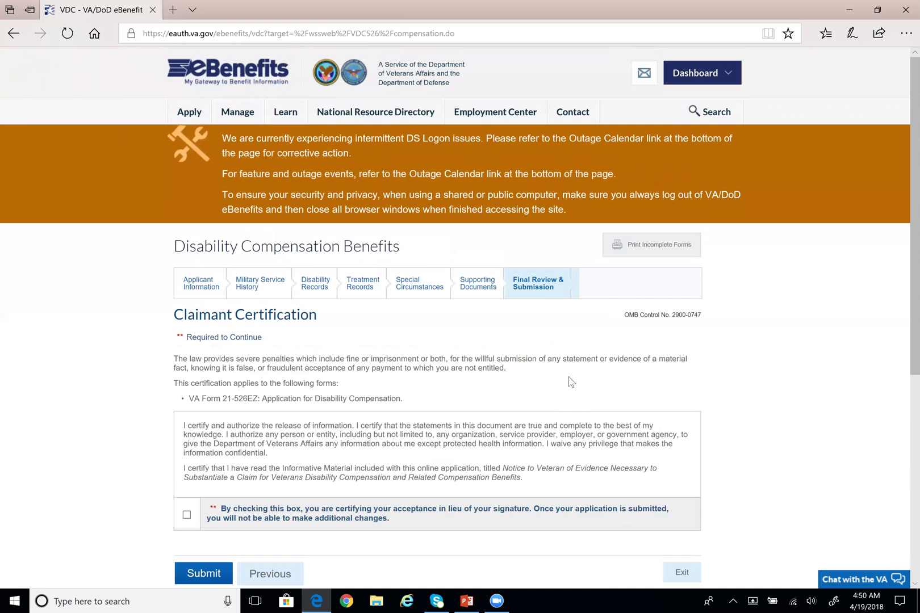
pyautogui.scroll(-1, 545, 403)
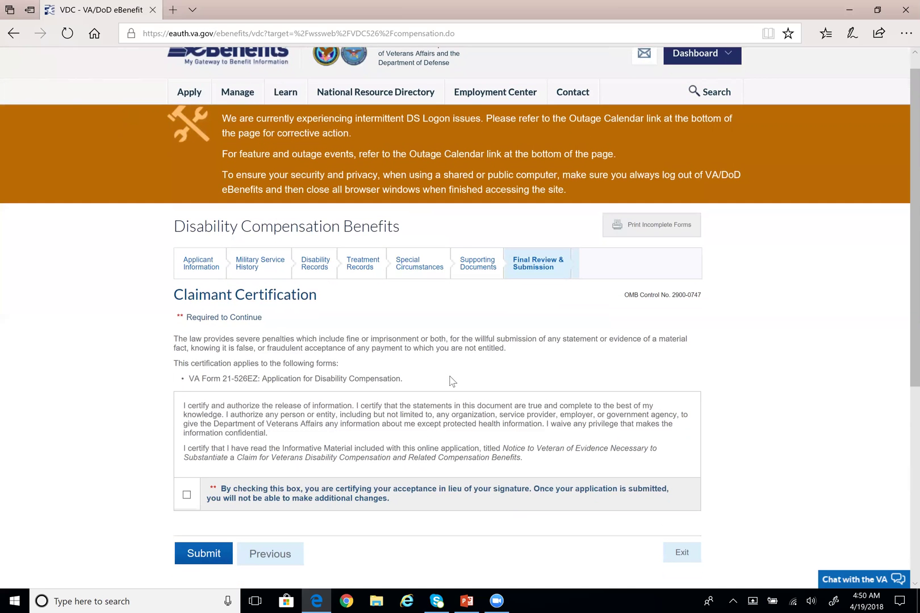
pyautogui.scroll(1, 448, 369)
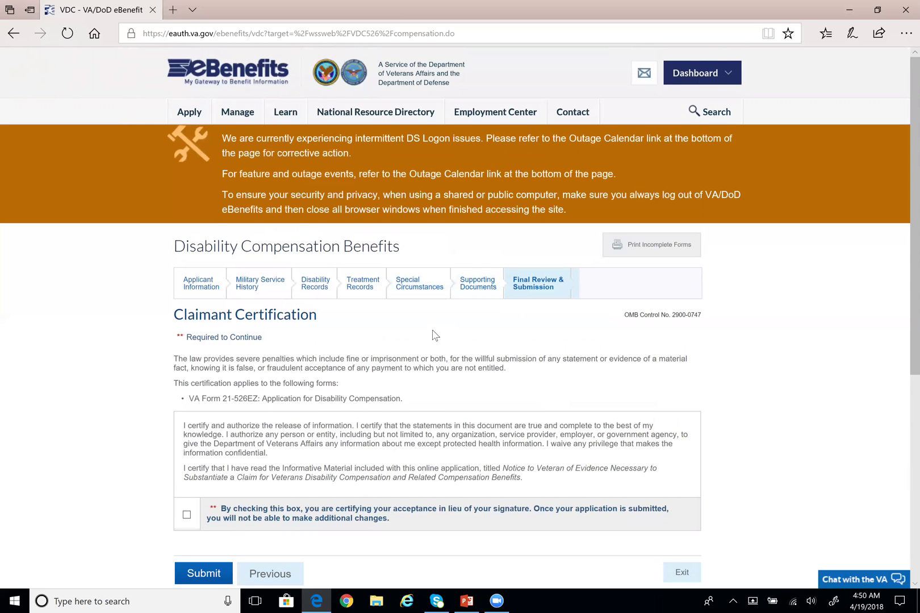
pyautogui.scroll(-1, 435, 335)
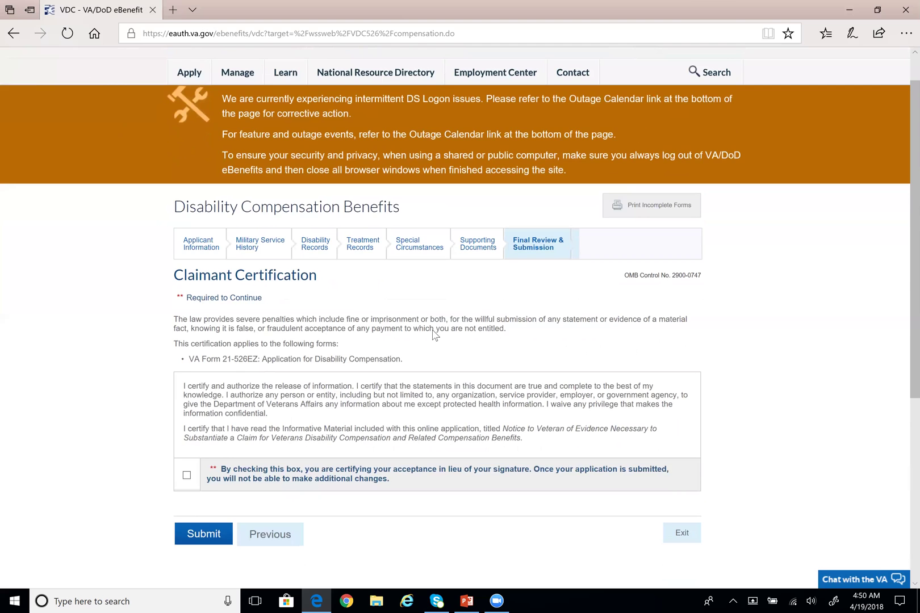
pyautogui.scroll(1, 435, 335)
pyautogui.scroll(-1, 435, 335)
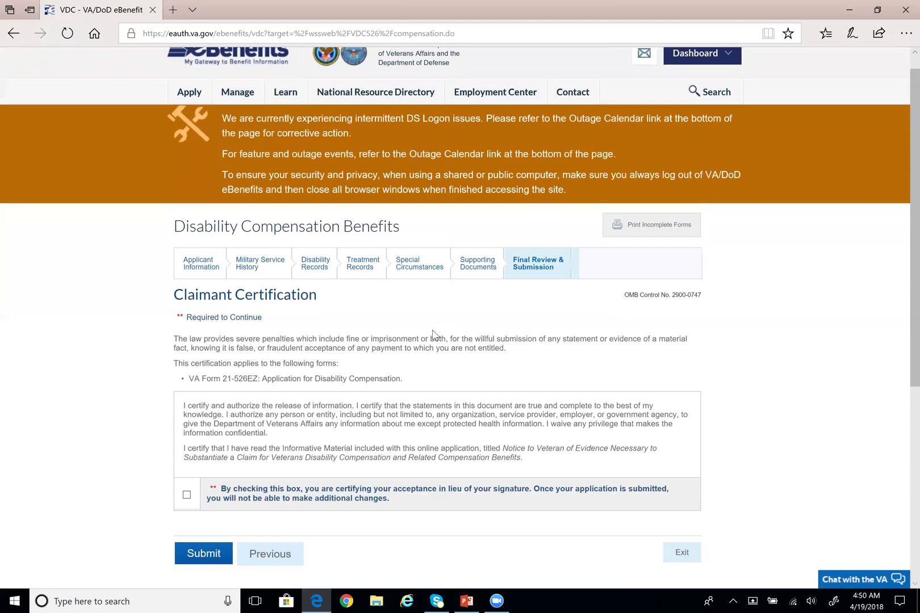
pyautogui.scroll(1, 314, 427)
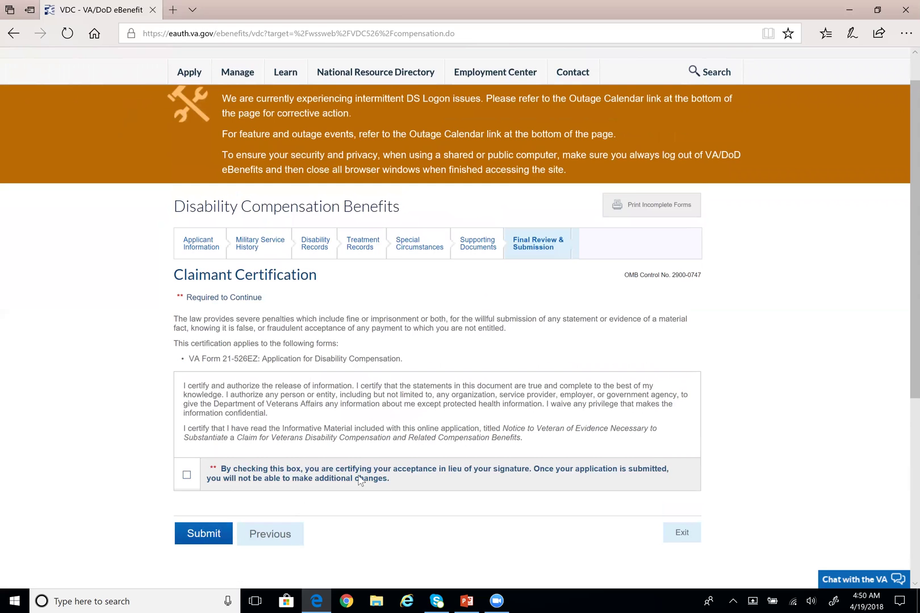
pyautogui.scroll(1, 358, 454)
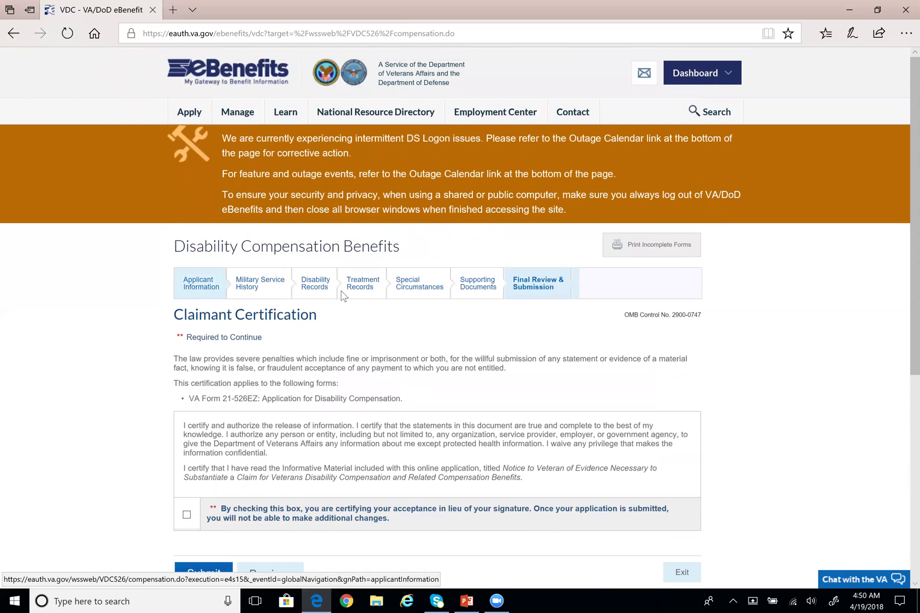
# Return to the Supporting Documents tab and look over the Documents to Download page
pyautogui.click(501, 296)
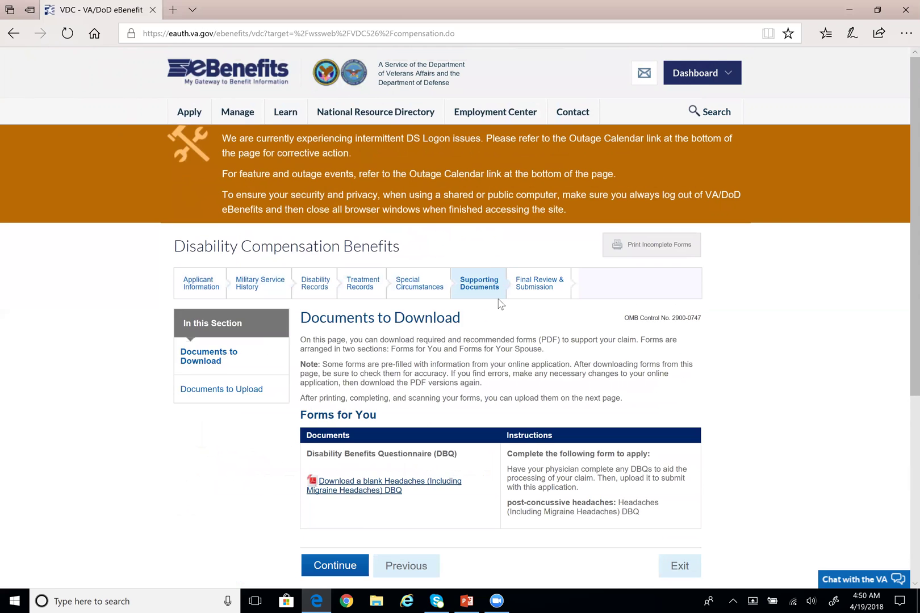
pyautogui.scroll(-2, 499, 307)
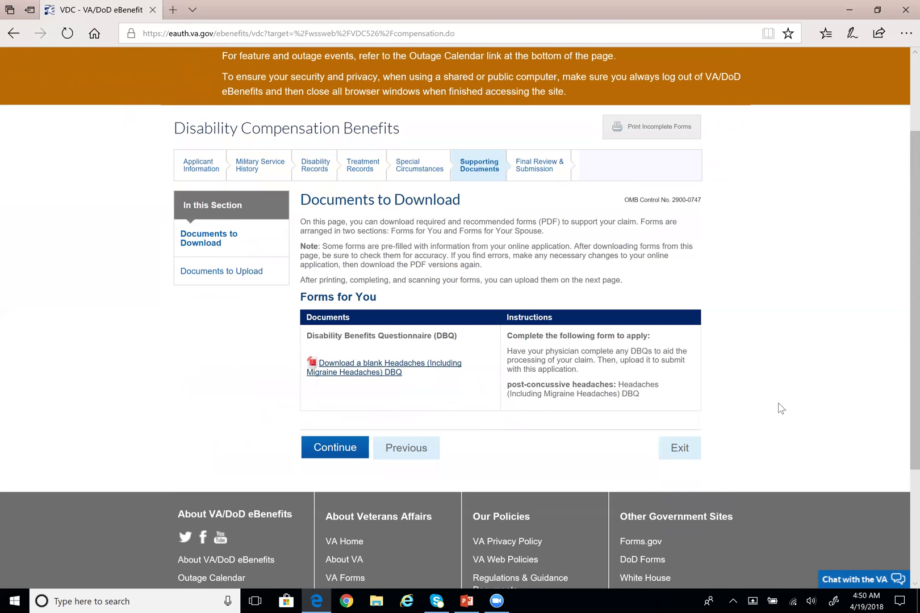
pyautogui.scroll(2, 781, 407)
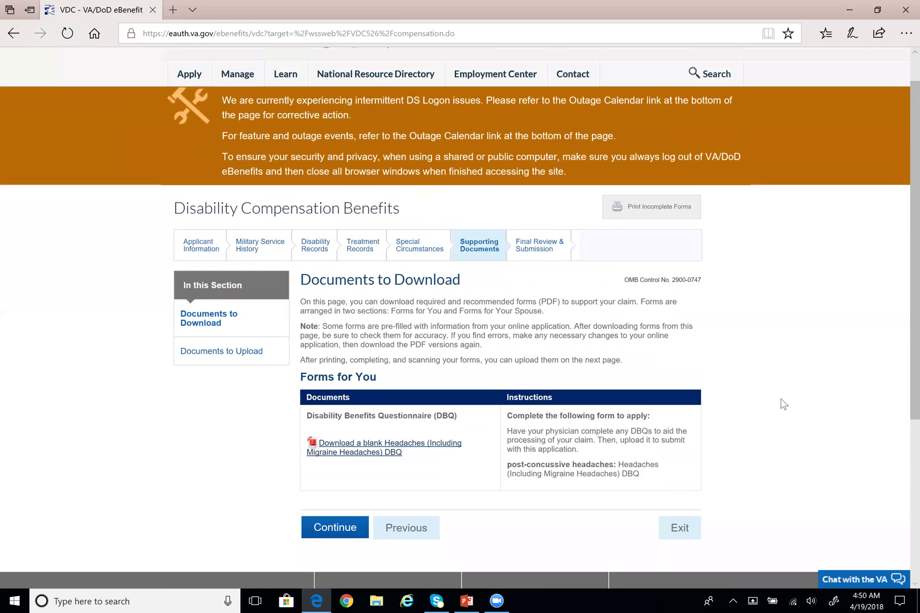
pyautogui.scroll(1, 783, 404)
pyautogui.scroll(-2, 780, 403)
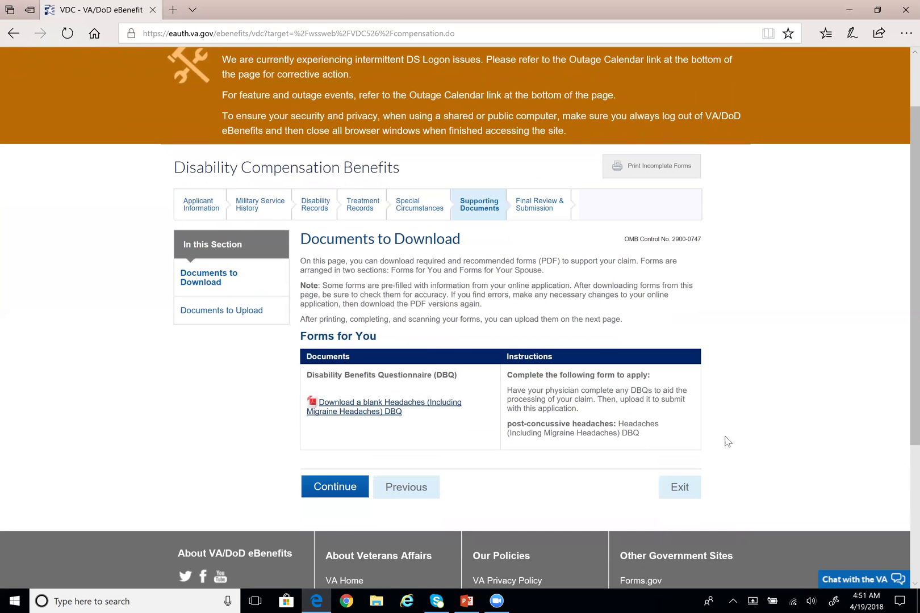
pyautogui.scroll(2, 717, 414)
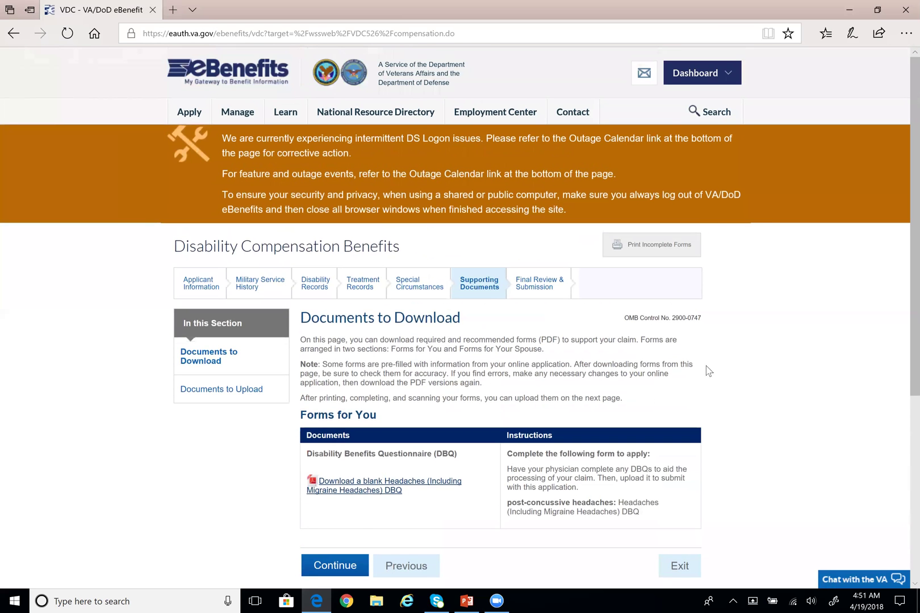
pyautogui.moveTo(197, 119)
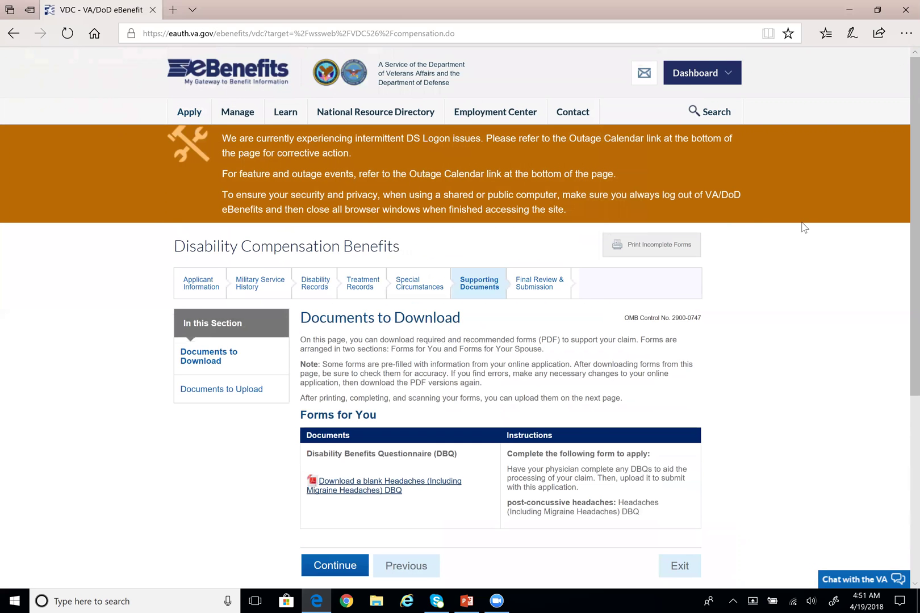
pyautogui.scroll(-1, 796, 242)
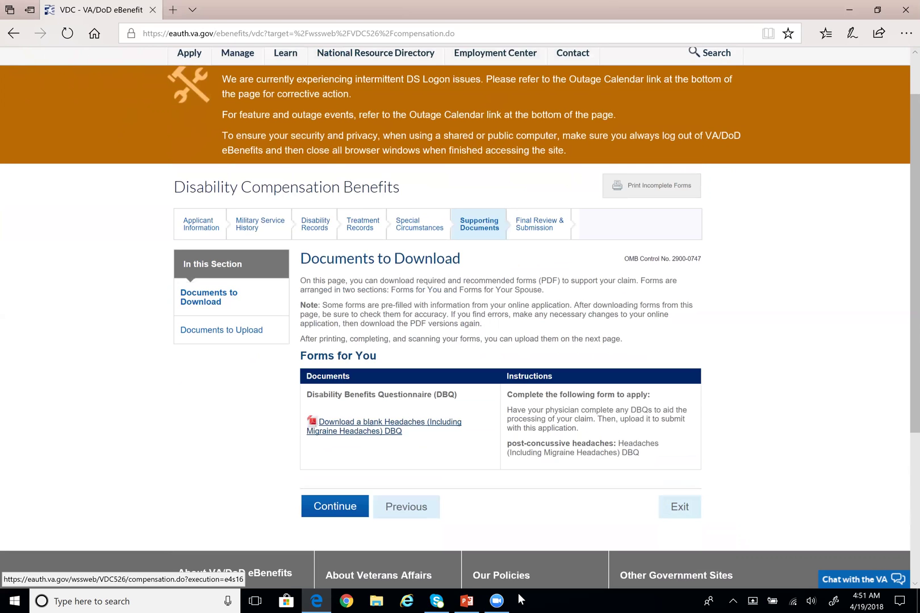
# Start the PowerPoint slide show and advance to the closing 'Thanks for Your Service' slide
pyautogui.click(466, 601)
pyautogui.click(786, 579)
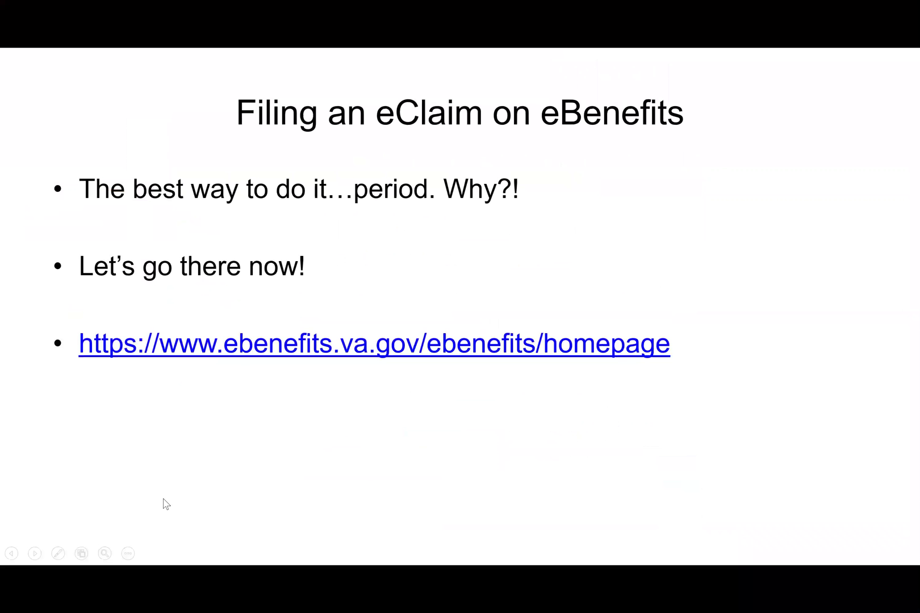
pyautogui.click(35, 554)
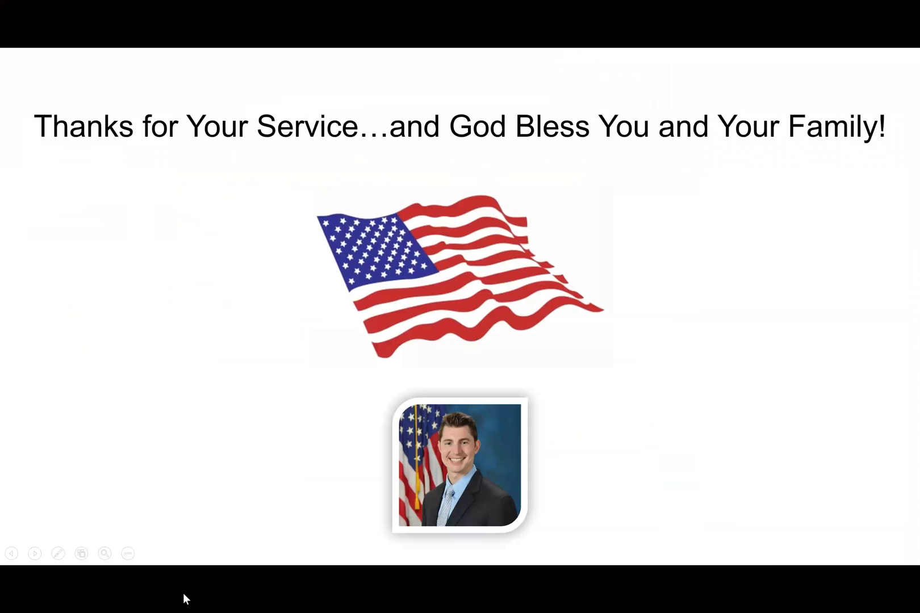